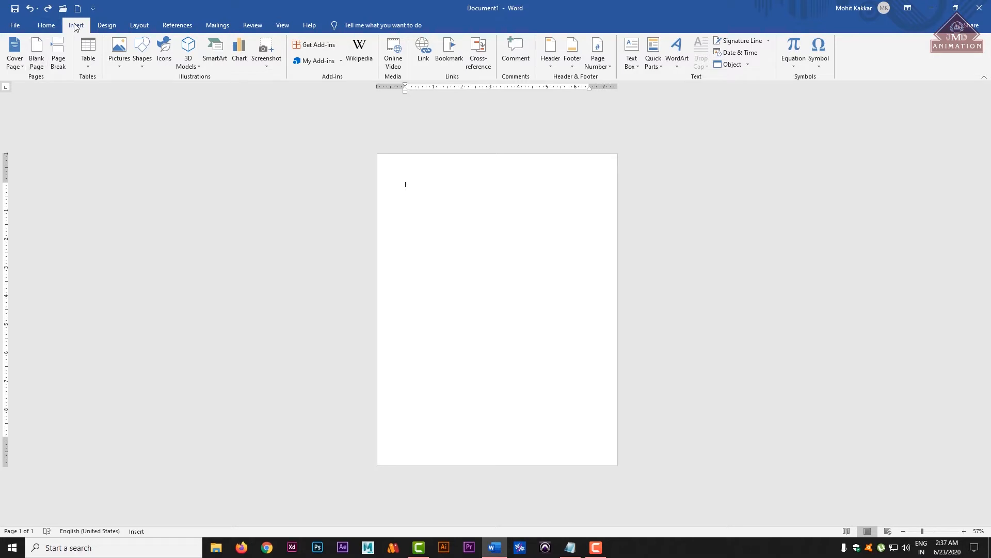
# Insert the built-in Austin cover page into the blank document.
pyautogui.click(19, 63)
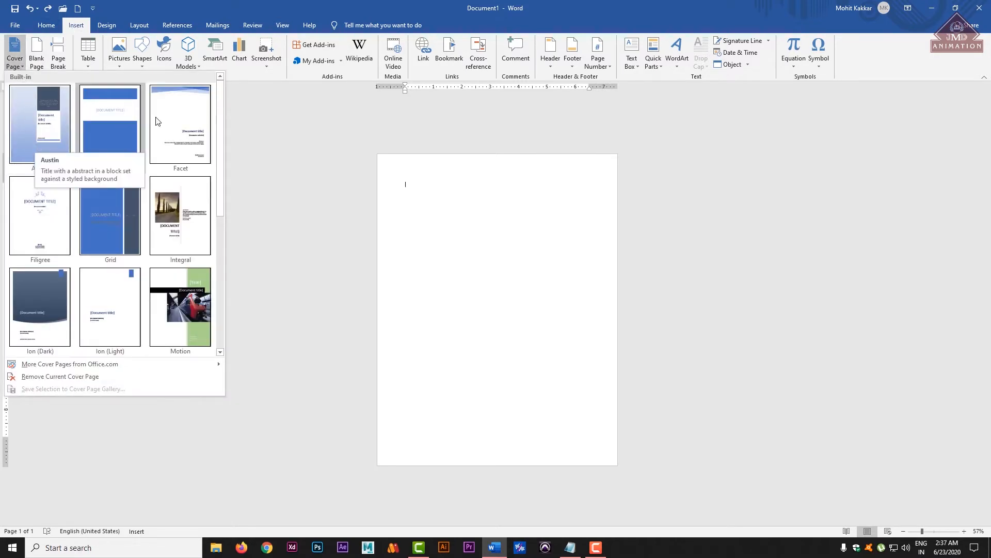
pyautogui.moveTo(224, 122); pyautogui.dragTo(239, 138)
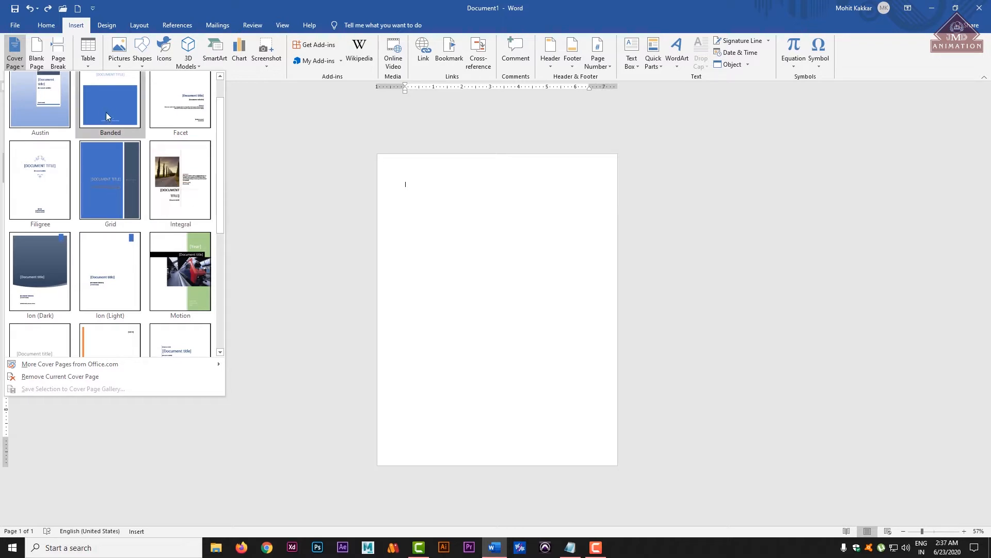
pyautogui.moveTo(220, 176)
pyautogui.mouseDown()
pyautogui.moveTo(222, 281)
pyautogui.moveTo(232, 180)
pyautogui.mouseUp()
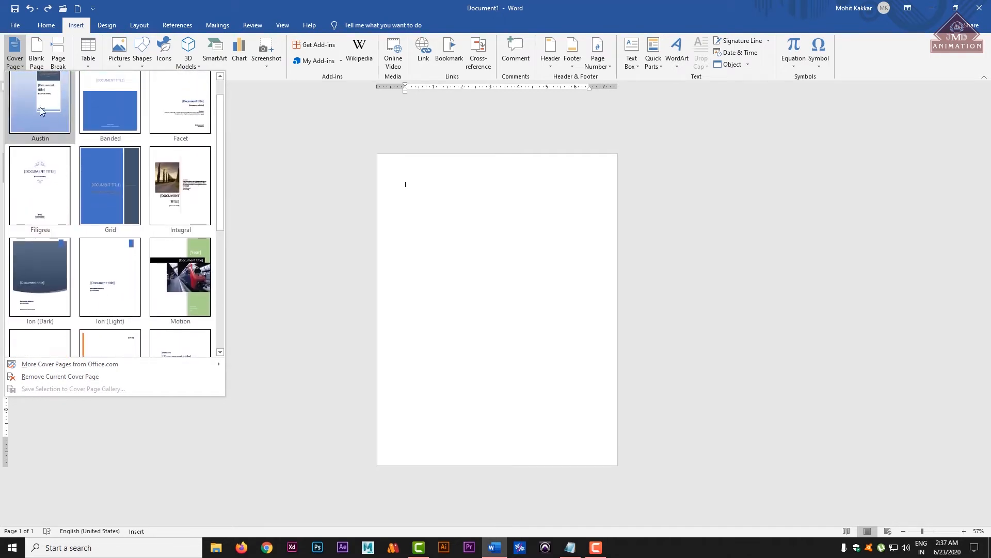
pyautogui.click(40, 107)
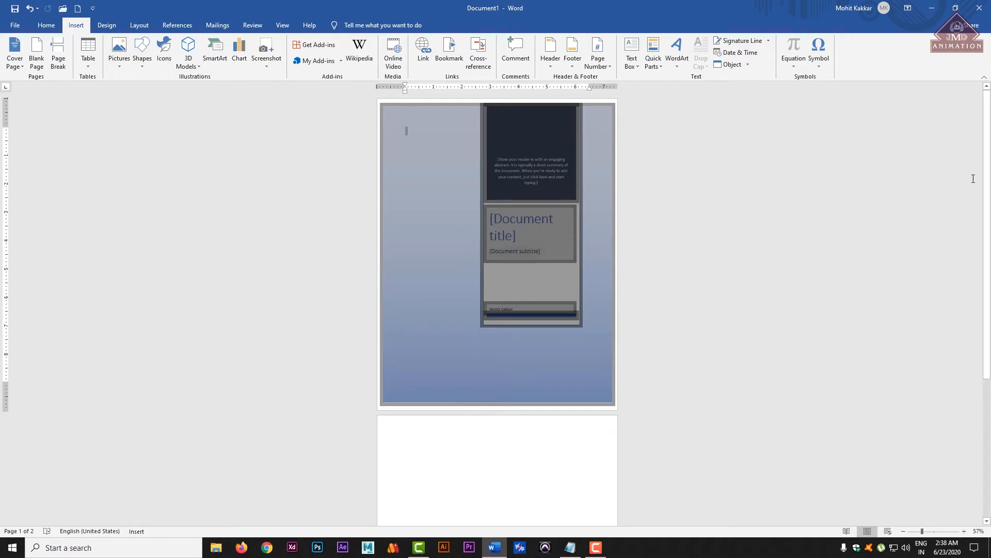
pyautogui.moveTo(987, 181)
pyautogui.mouseDown()
pyautogui.moveTo(986, 306)
pyautogui.moveTo(987, 167)
pyautogui.mouseUp()
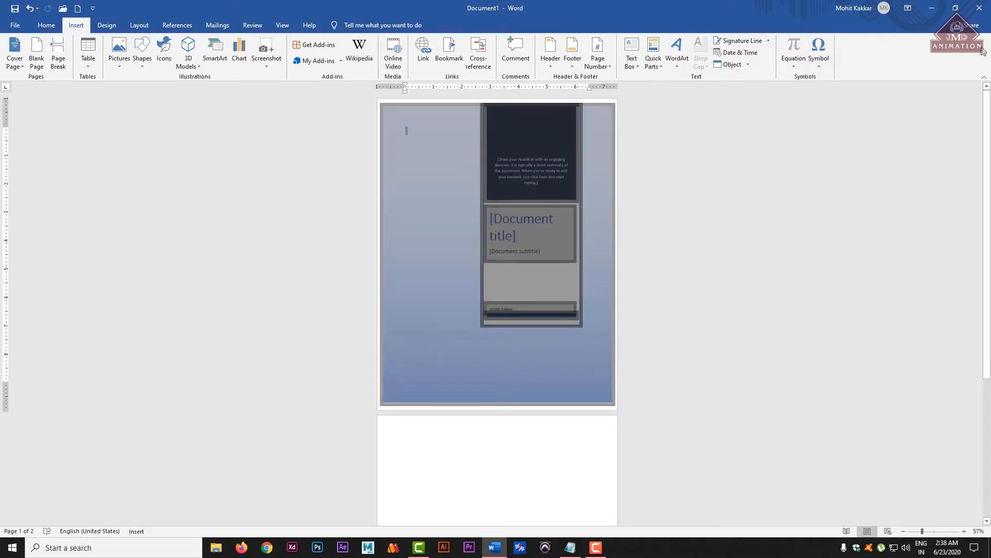
pyautogui.click(15, 62)
pyautogui.click(250, 151)
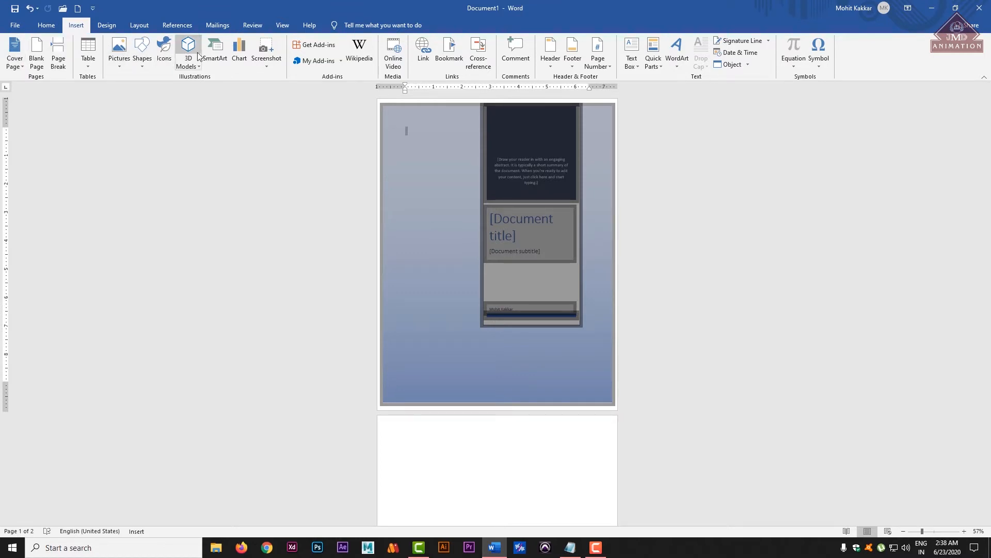
pyautogui.click(116, 25)
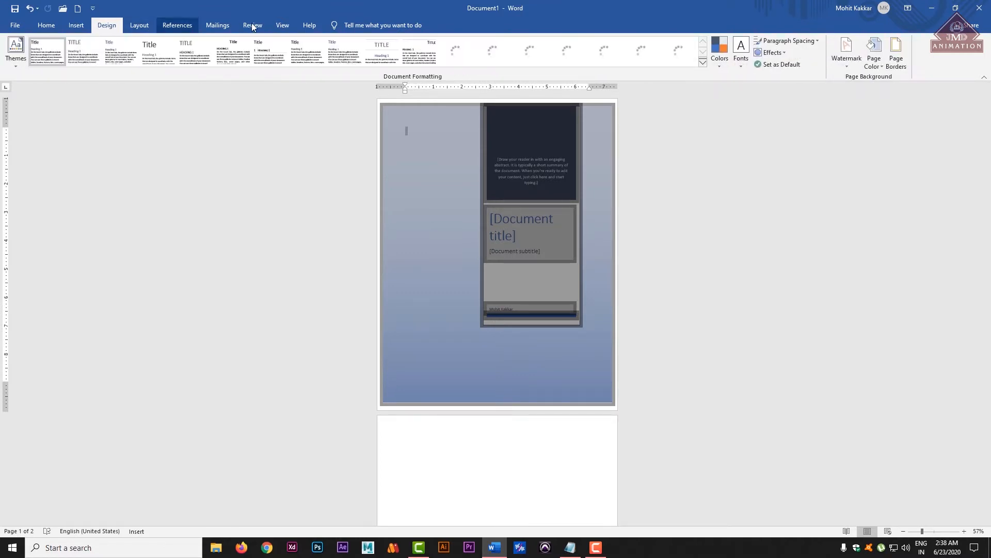
pyautogui.click(15, 25)
pyautogui.click(14, 30)
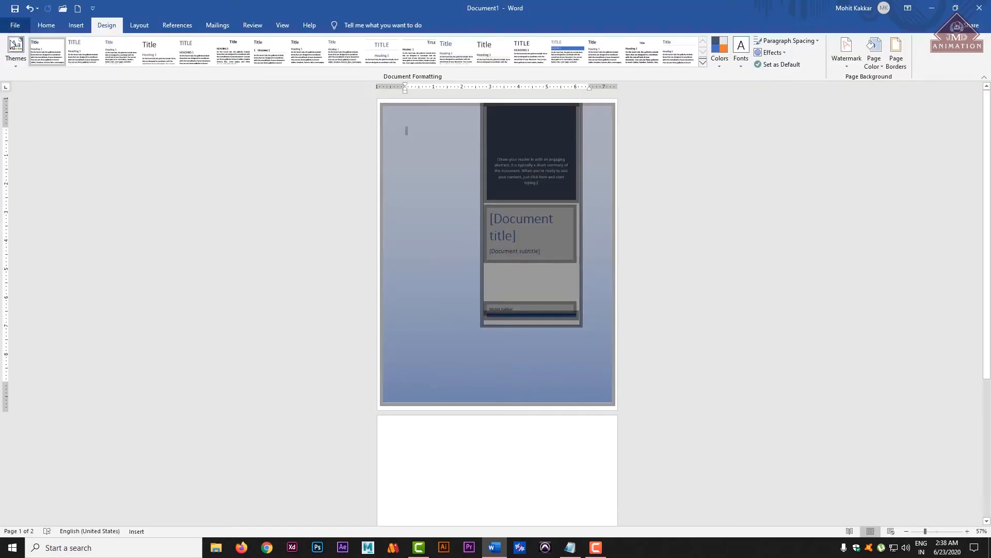
# Remove the current cover page from the document.
pyautogui.click(76, 26)
pyautogui.click(15, 51)
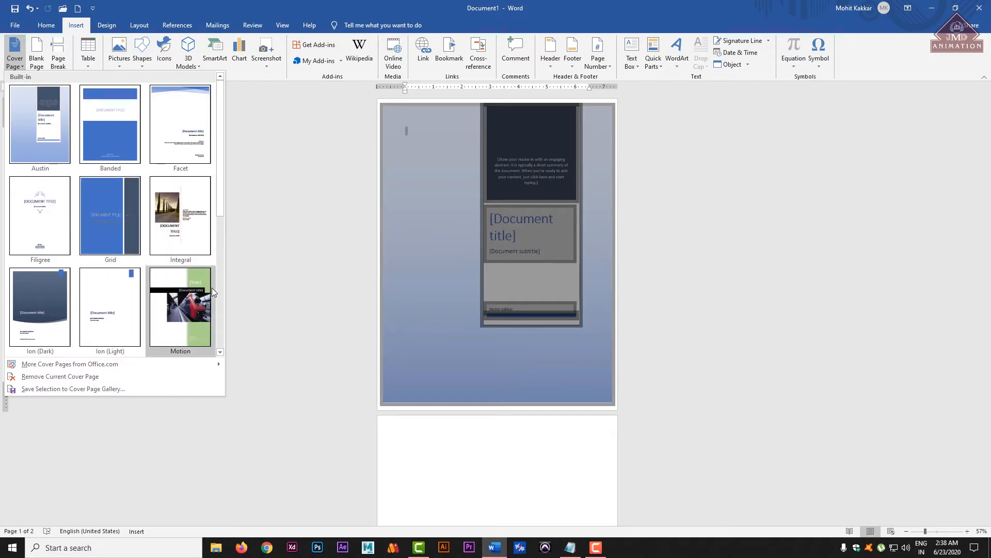
pyautogui.click(47, 378)
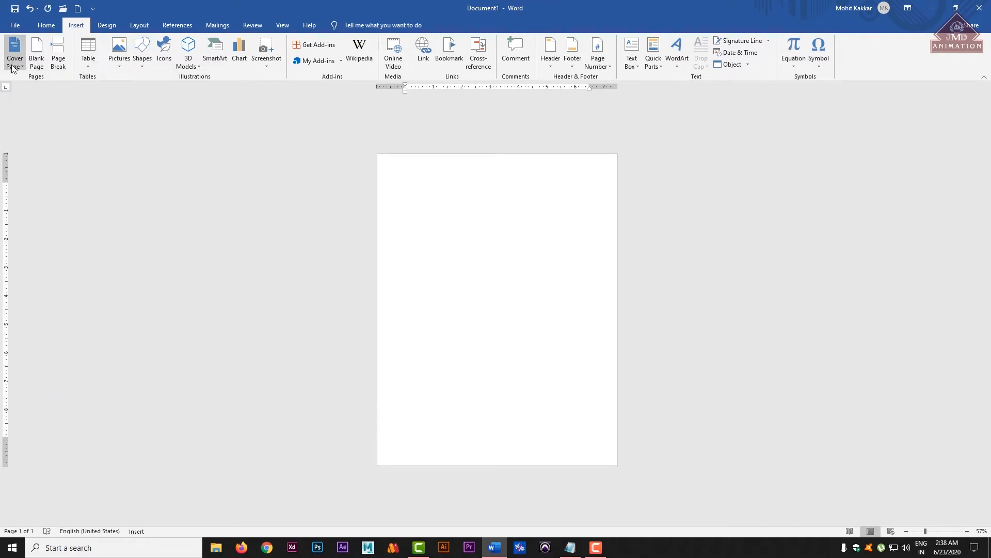
# Insert five blank pages and show the document's page thumbnails in the Navigation pane.
pyautogui.click(36, 56)
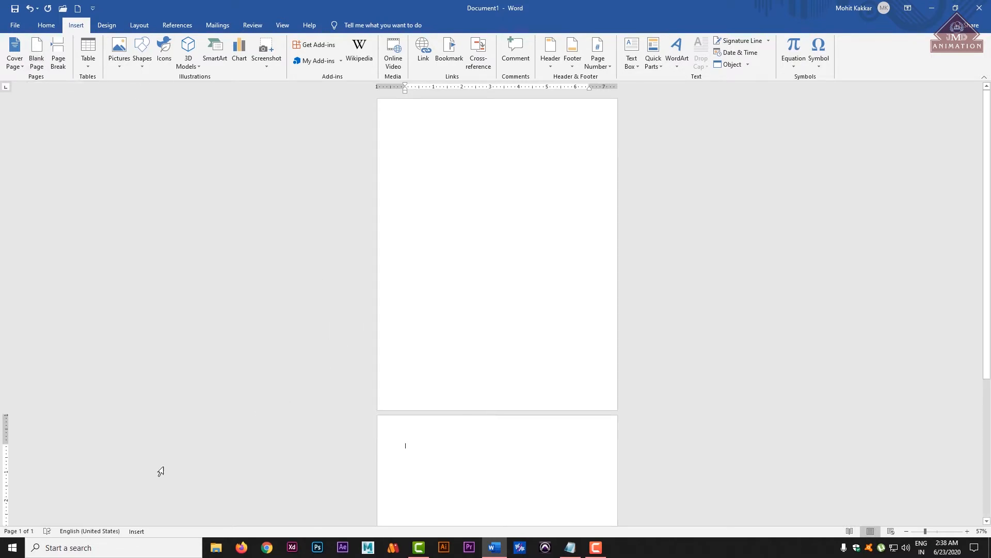
pyautogui.click(26, 528)
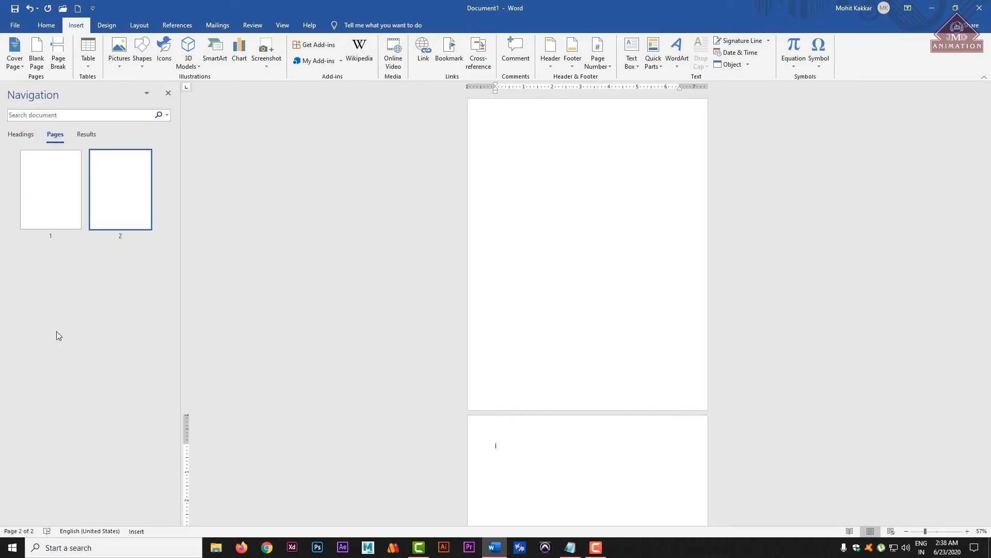
pyautogui.click(36, 57)
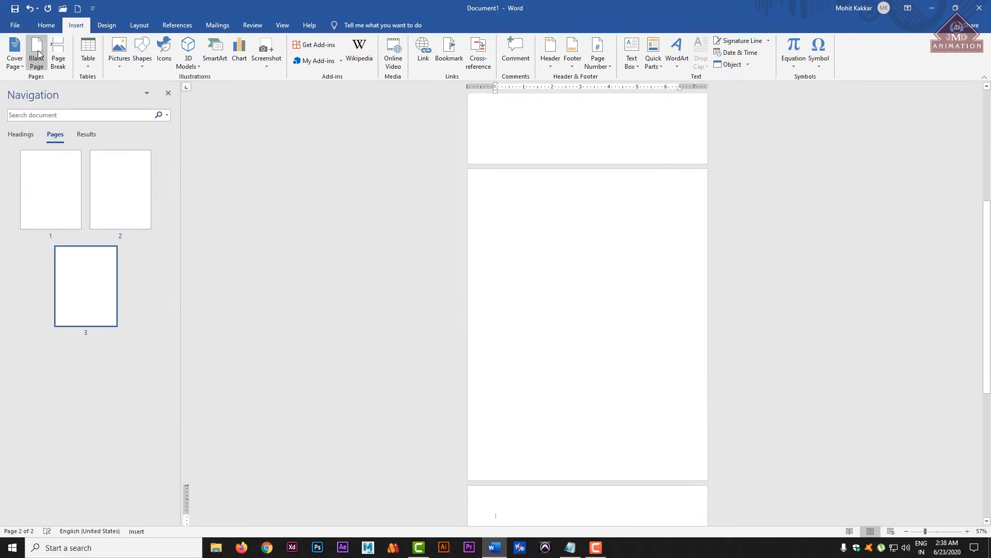
pyautogui.click(37, 56)
pyautogui.click(36, 57)
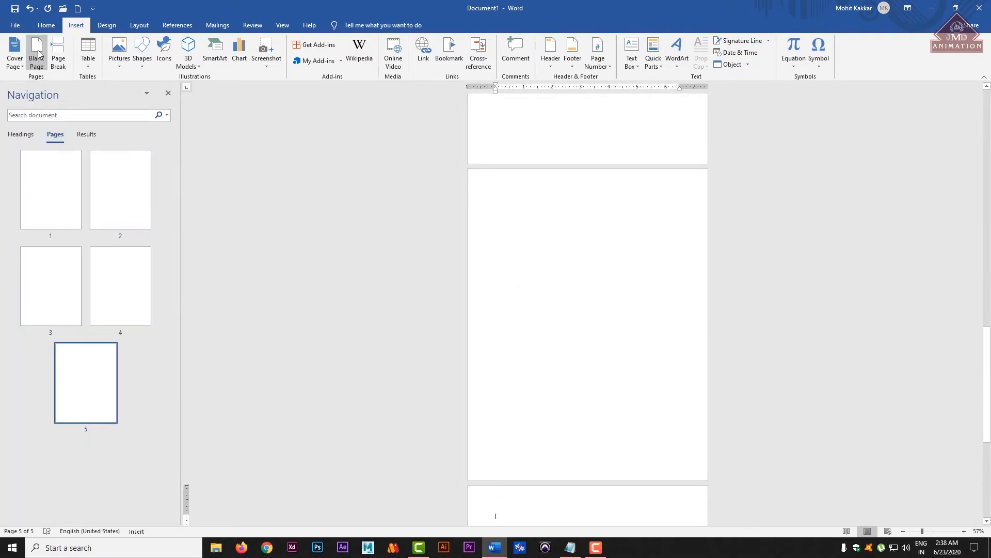
pyautogui.click(39, 55)
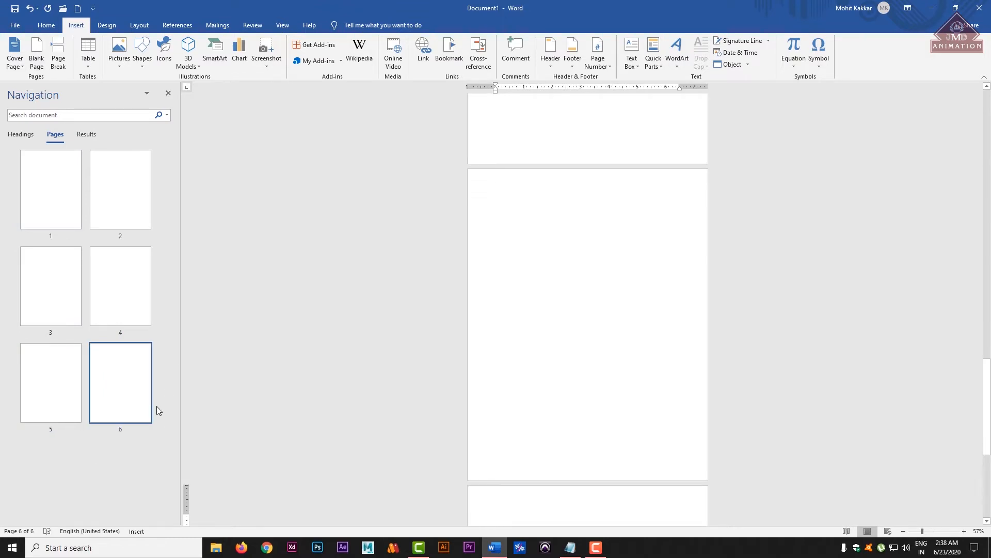
# Undo all five blank page insertions.
pyautogui.hotkey('ctrl', 'z')
pyautogui.hotkey('ctrl', 'z')
pyautogui.hotkey('ctrl', 'z')
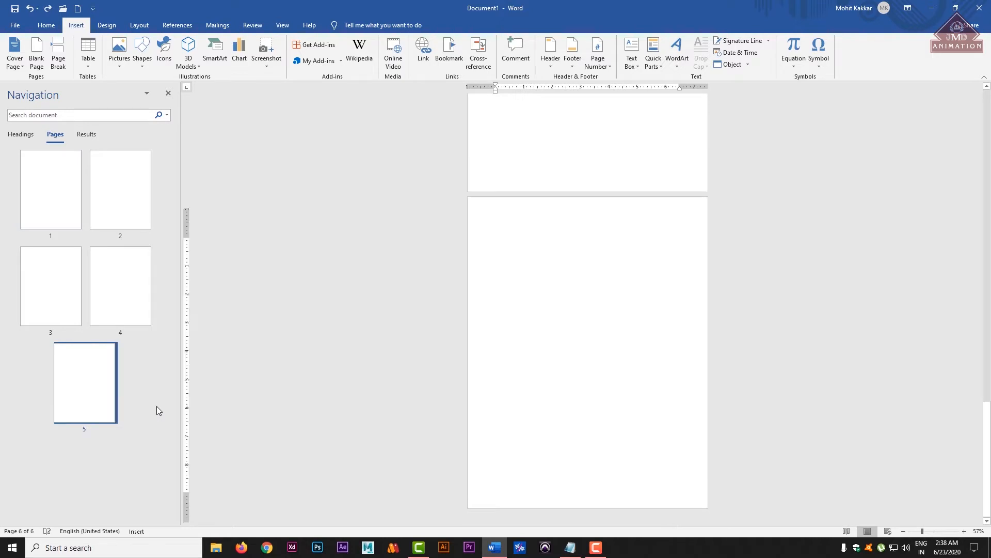
pyautogui.hotkey('ctrl', 'z')
pyautogui.hotkey('ctrl', 'z')
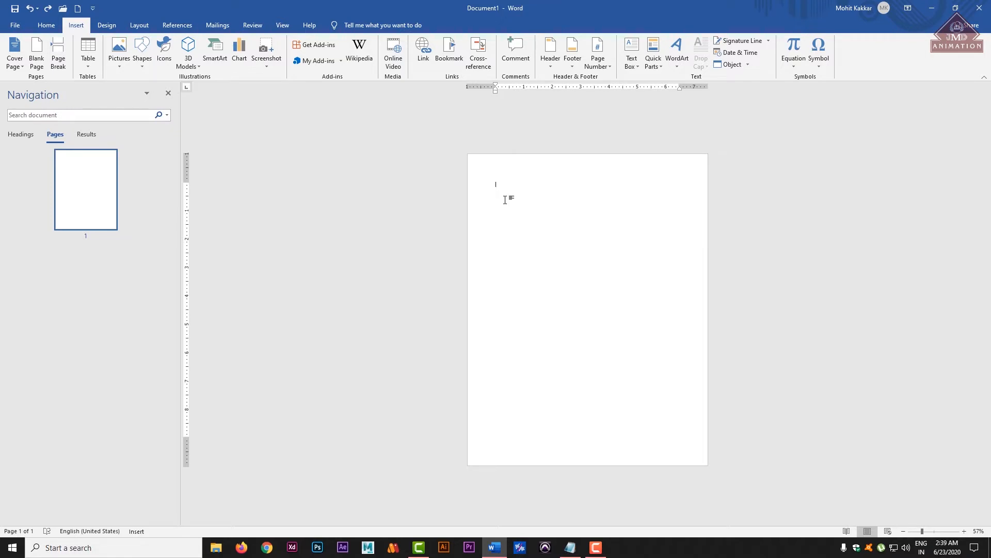
# Add the paragraph starting "Moho is a proprietary vector-based 2D animation application" and enlarge its font size to 22.
pyautogui.write('Moho is a proprietary vector-based 2D animation application distributed by Smith Micro Software. It is sold in two different packages: Moho Debut – restricted in terms of length and image size, as well as not containing all of the functions – and Moho Pro.')
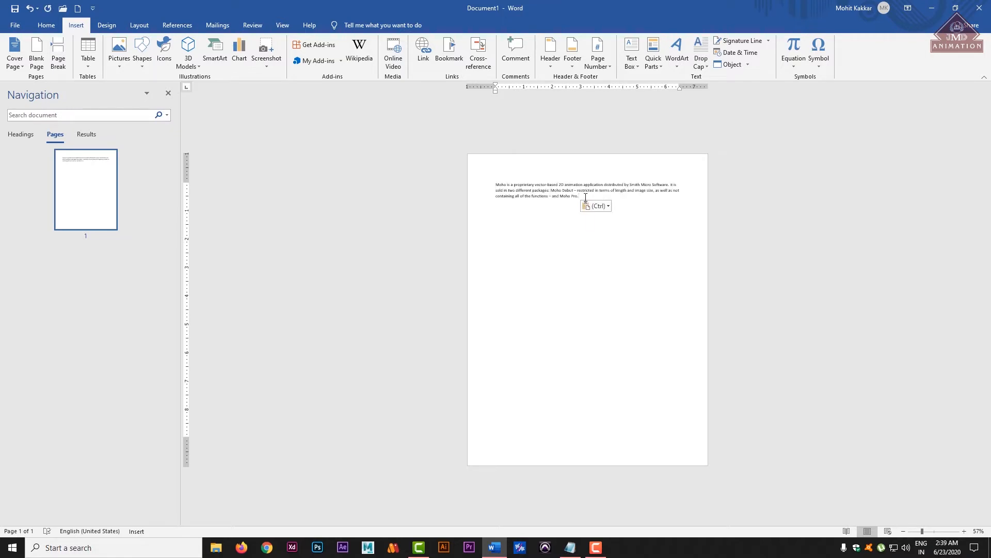
pyautogui.moveTo(586, 197); pyautogui.dragTo(458, 168)
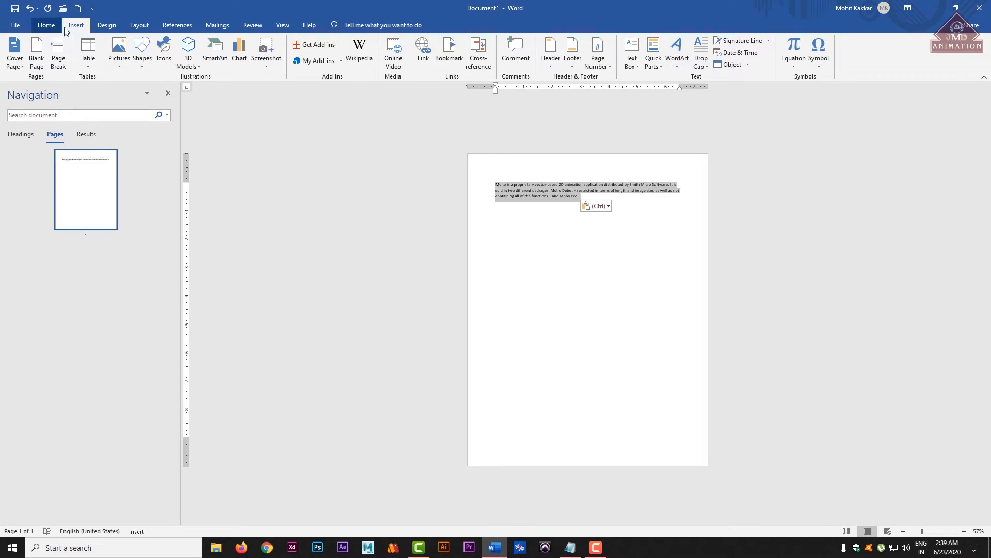
pyautogui.click(46, 26)
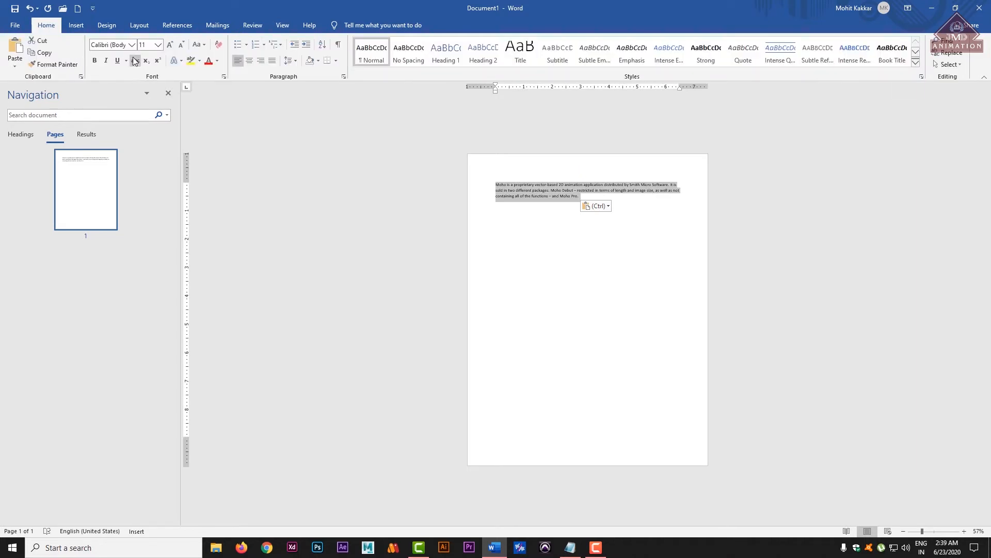
pyautogui.click(171, 45)
pyautogui.click(171, 46)
pyautogui.click(171, 46)
pyautogui.click(171, 46)
pyautogui.click(171, 45)
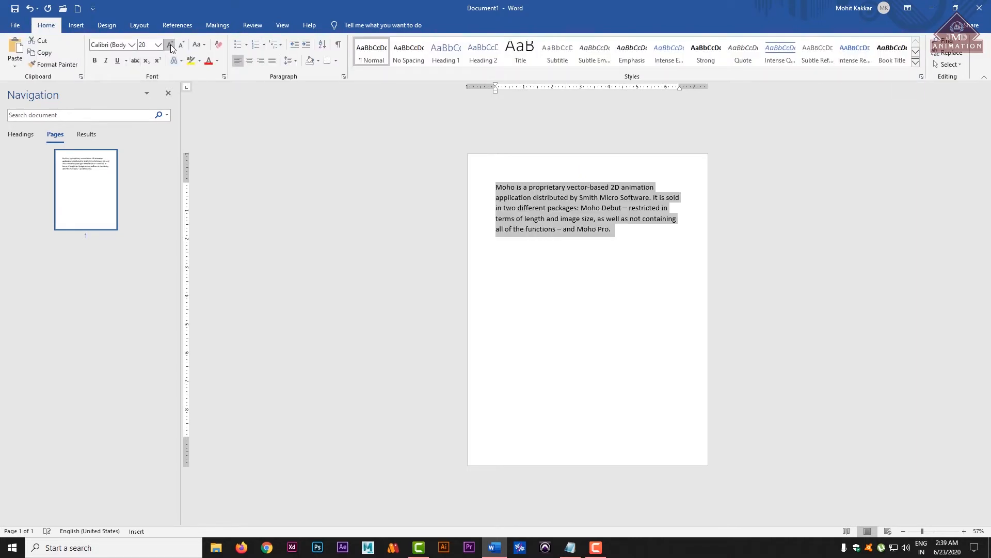
pyautogui.click(171, 45)
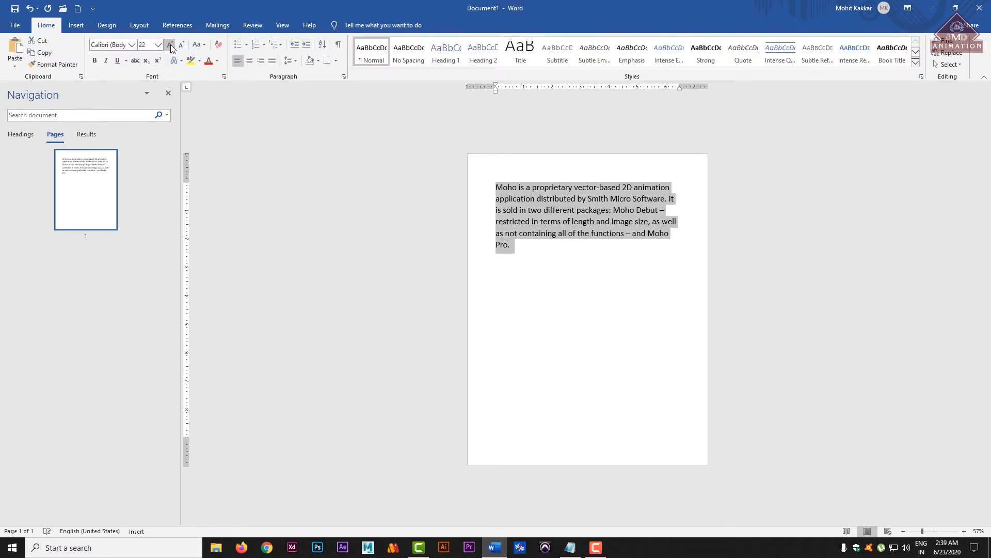
# Insert a page break before "Moho Debut" in the paragraph, select the text after it, and undo the break.
pyautogui.click(77, 27)
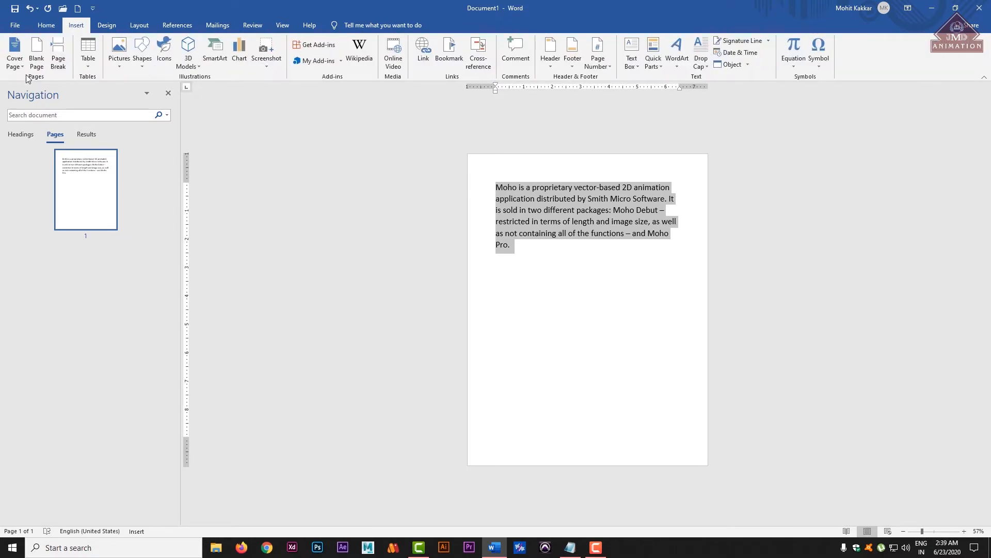
pyautogui.click(548, 210)
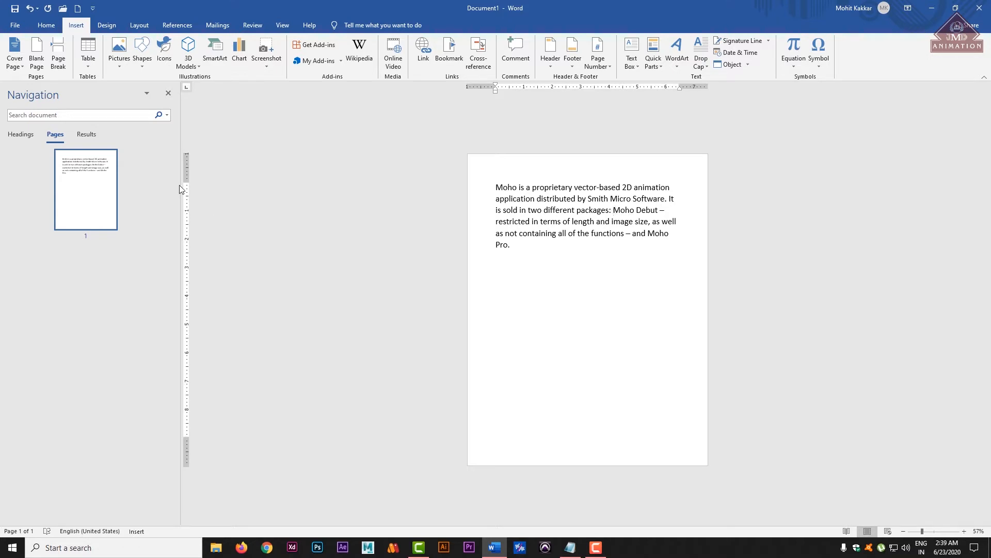
pyautogui.click(59, 54)
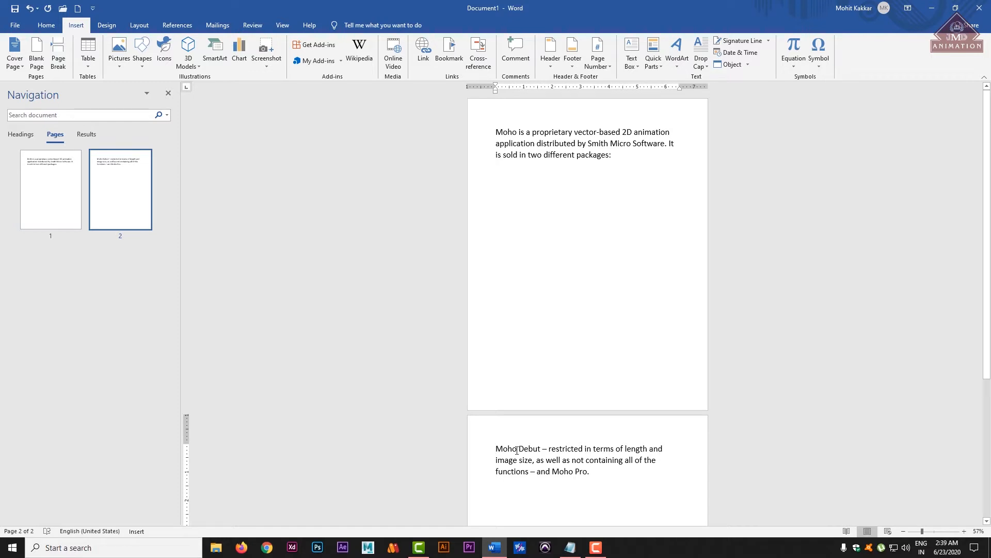
pyautogui.moveTo(517, 451); pyautogui.dragTo(631, 480)
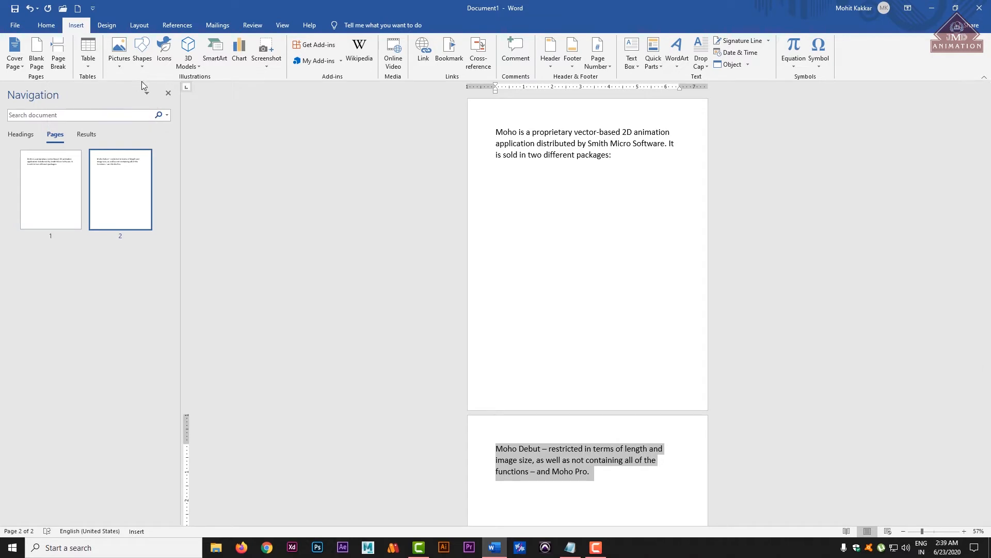
pyautogui.hotkey('ctrl', 'z')
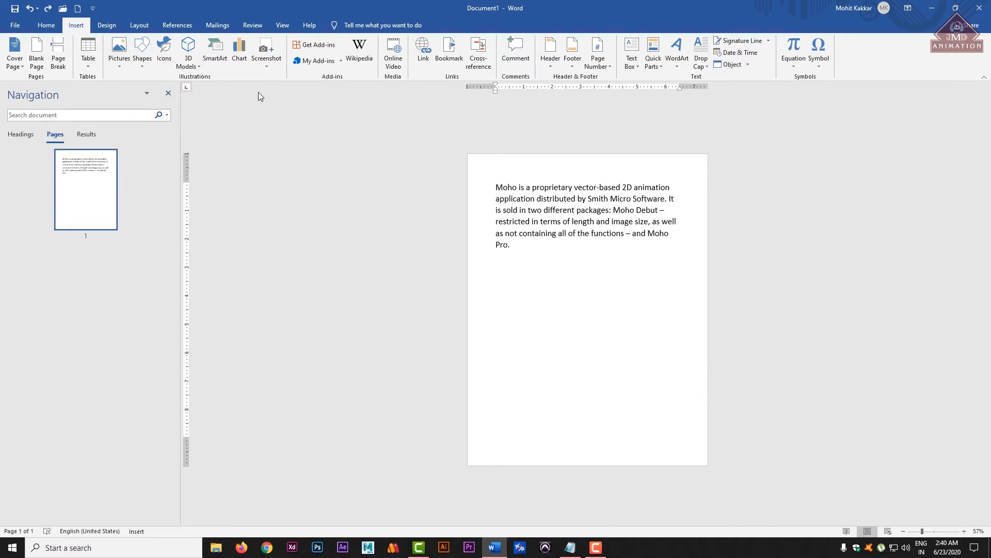
# Insert a table with five columns and three rows below the paragraph and move it slightly down.
pyautogui.click(89, 61)
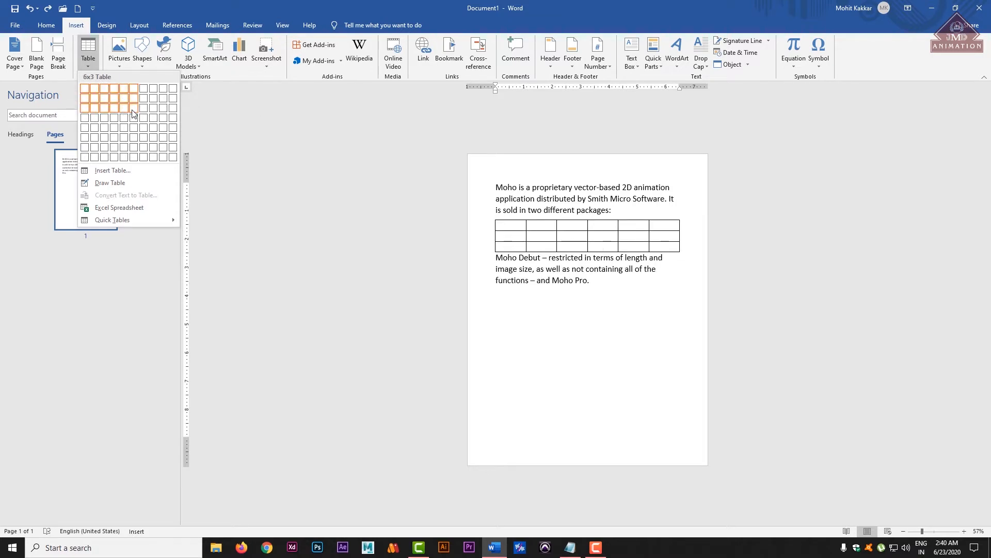
pyautogui.click(524, 254)
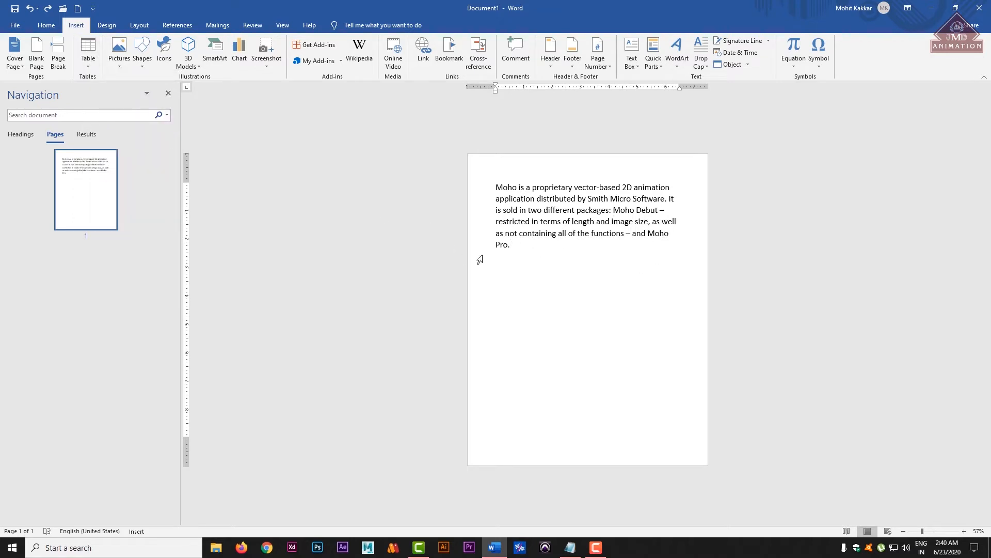
pyautogui.click(94, 62)
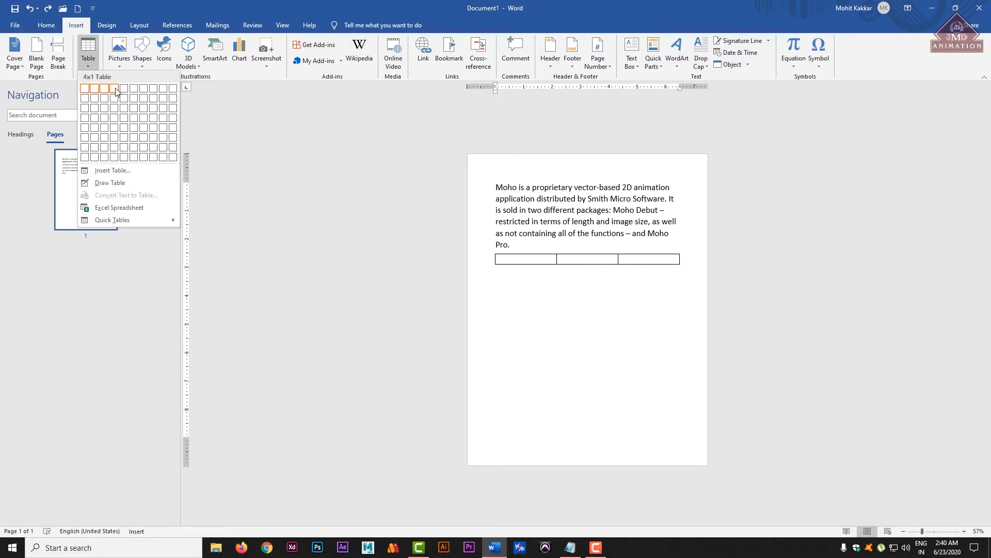
pyautogui.click(129, 112)
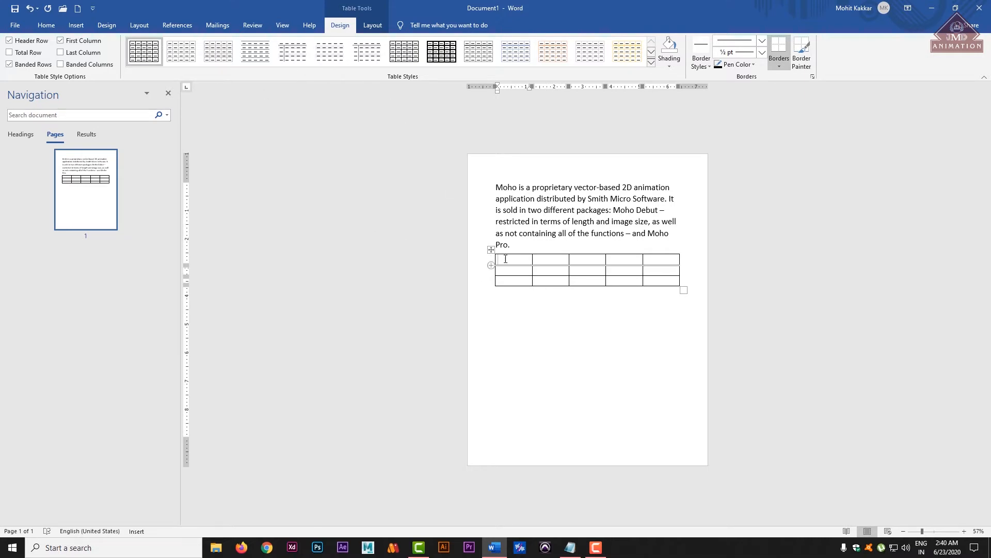
pyautogui.moveTo(491, 250); pyautogui.dragTo(491, 275)
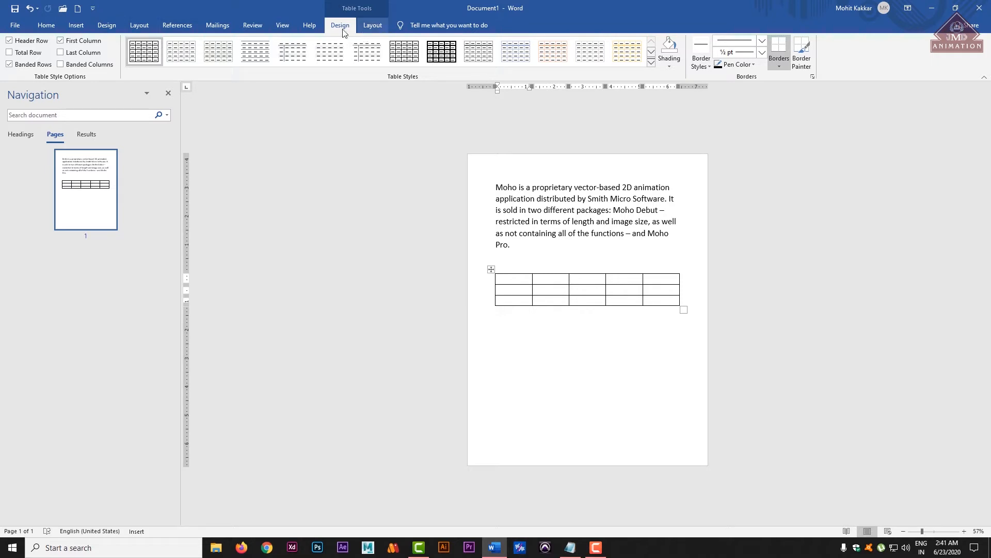
# Place the cursor in the second cell of the table's second row and display the table layout options.
pyautogui.click(373, 29)
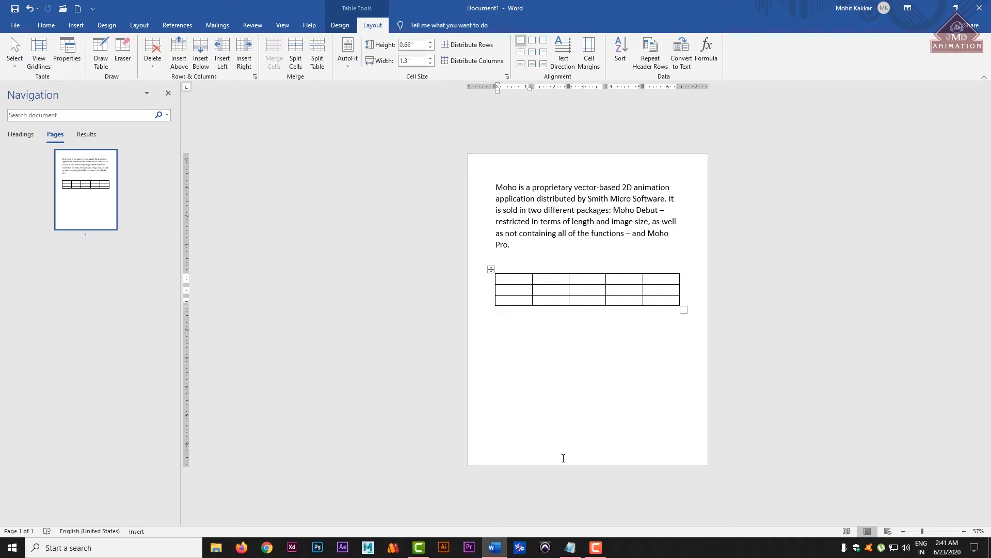
pyautogui.press('Up')
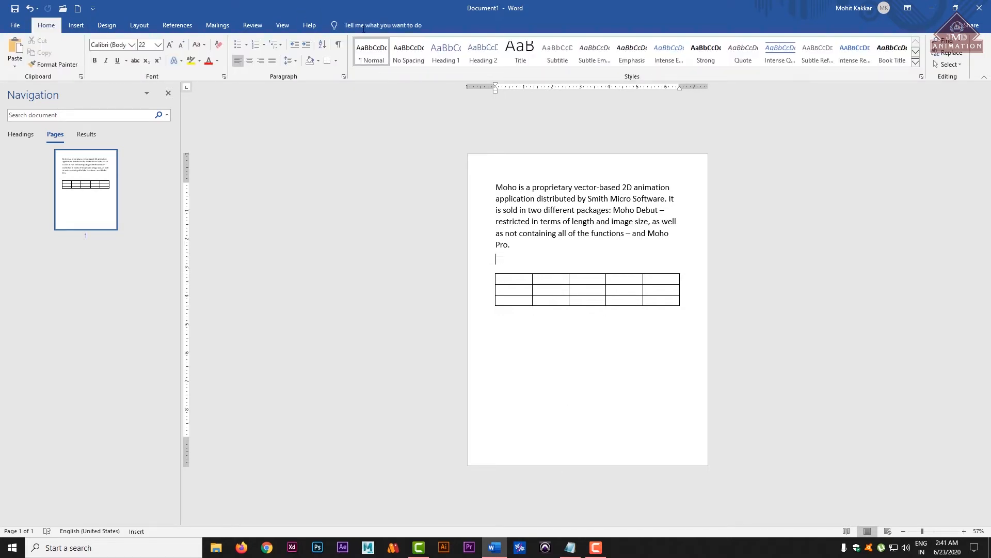
pyautogui.click(551, 291)
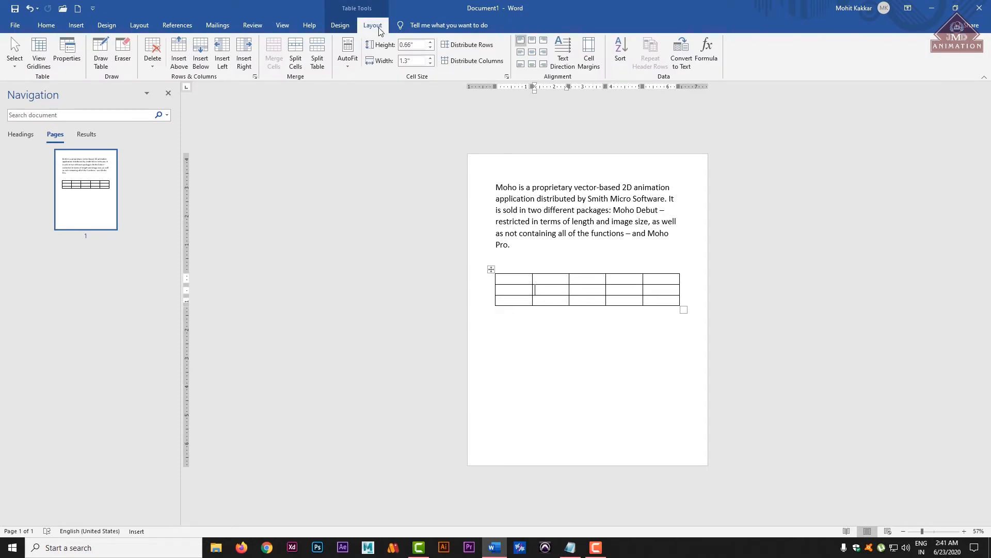
# Undo the moving and insertion of the table with five columns and three rows below the paragraph.
pyautogui.click(72, 33)
pyautogui.click(92, 67)
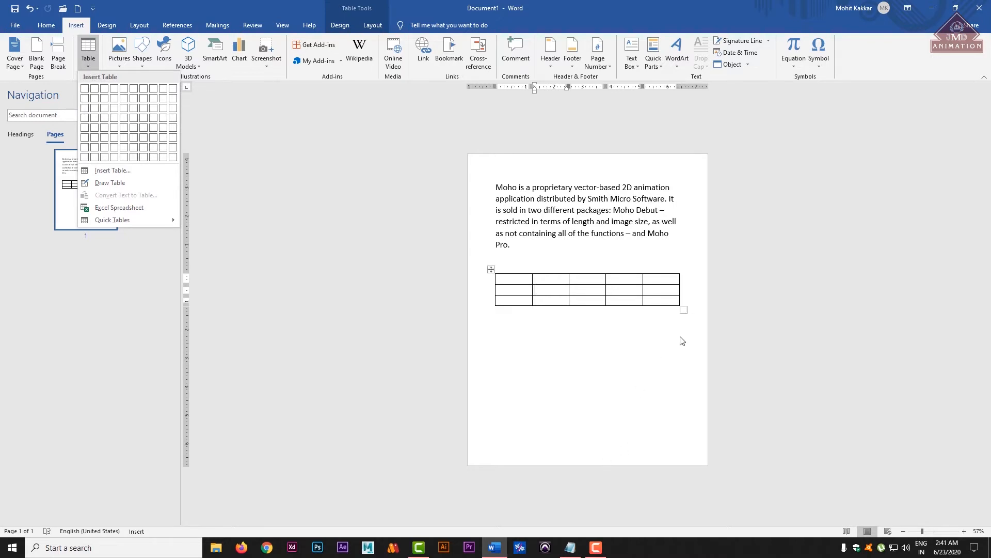
pyautogui.click(671, 349)
pyautogui.hotkey('ctrl', 'z')
pyautogui.hotkey('ctrl', 'z')
pyautogui.hotkey('ctrl', 'z')
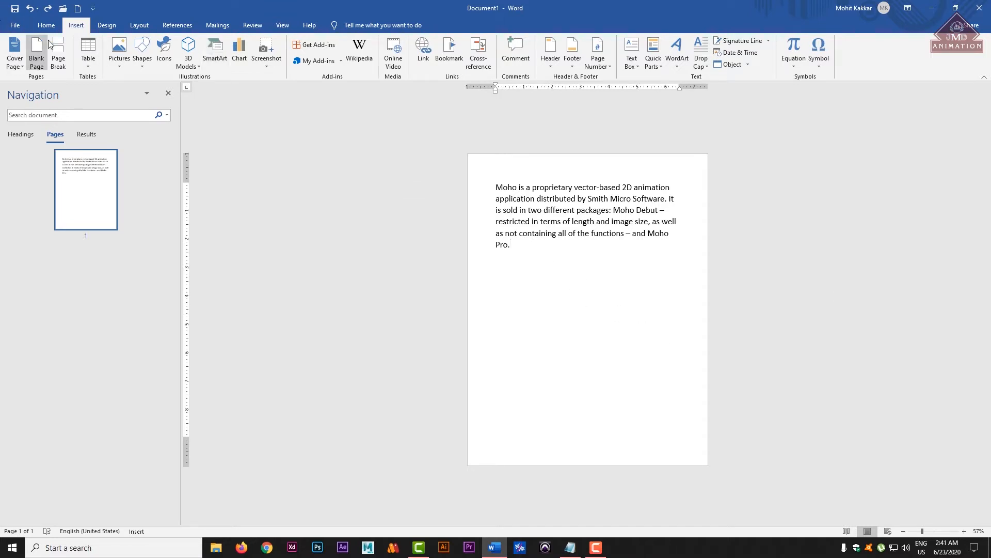
# Insert a table with 5 columns, 2 rows and an Auto fixed column width below the paragraph.
pyautogui.click(94, 53)
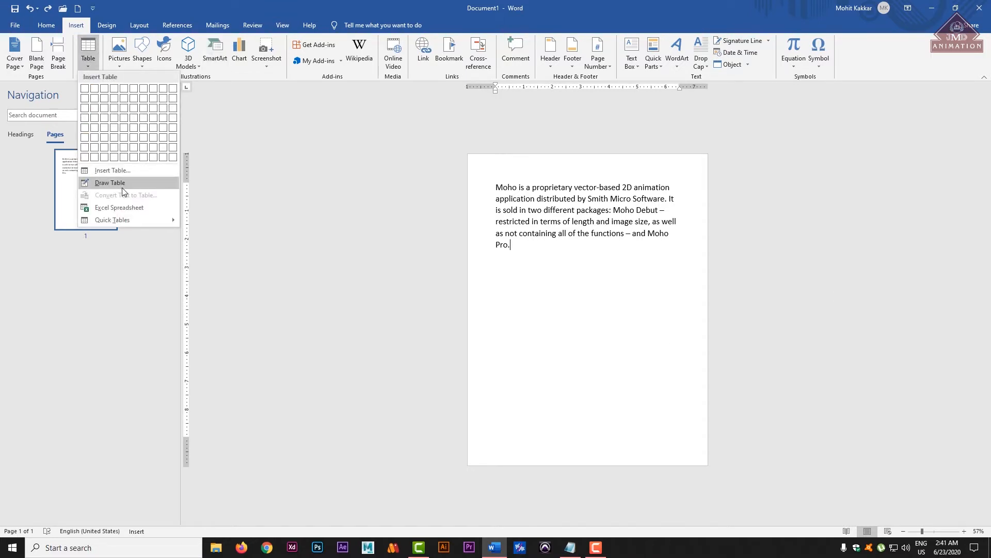
pyautogui.click(115, 170)
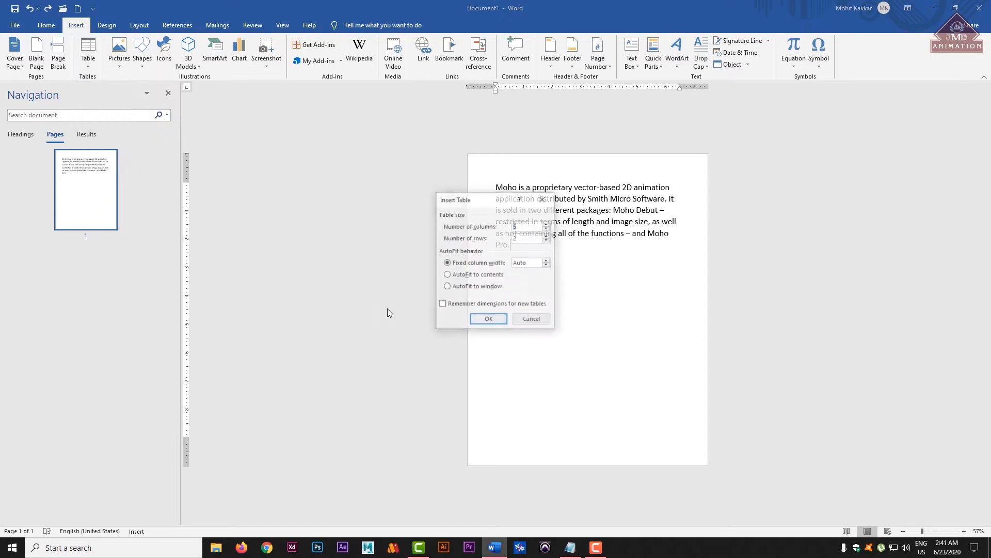
pyautogui.moveTo(469, 203); pyautogui.dragTo(268, 153)
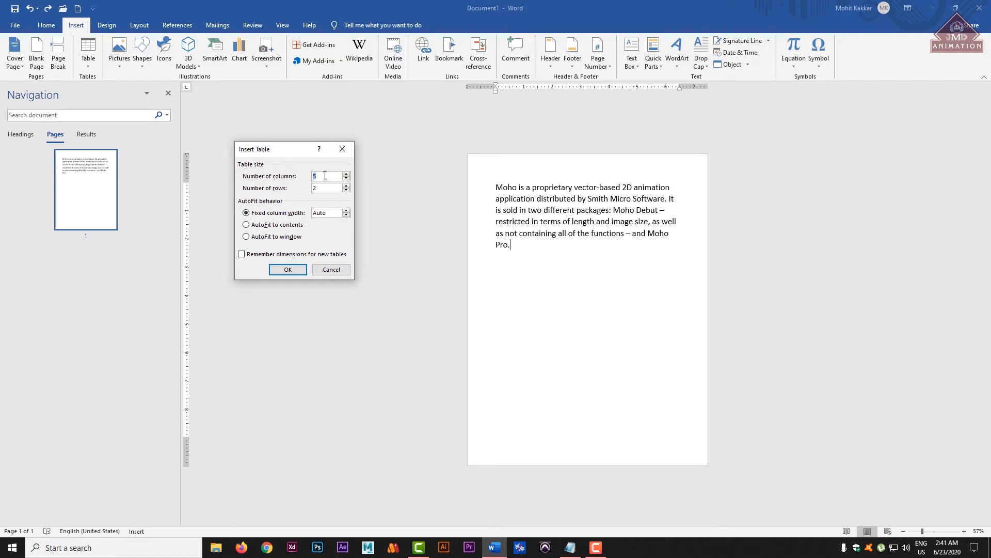
pyautogui.click(287, 269)
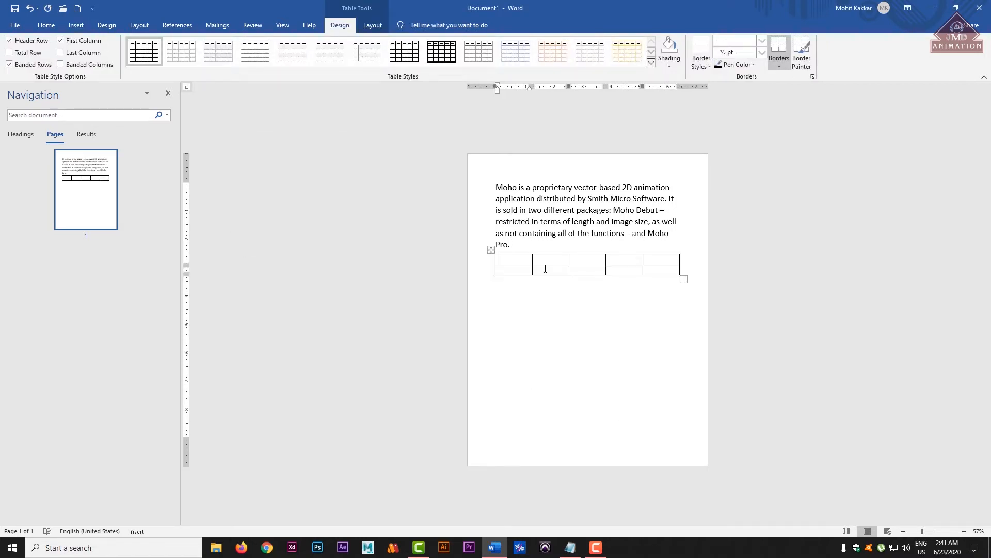
pyautogui.click(77, 27)
pyautogui.click(87, 54)
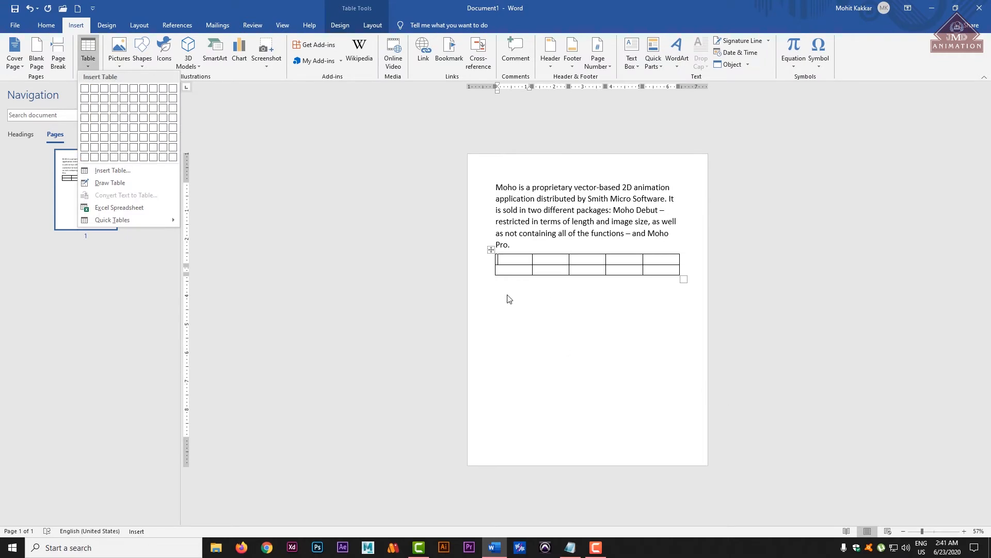
pyautogui.click(122, 171)
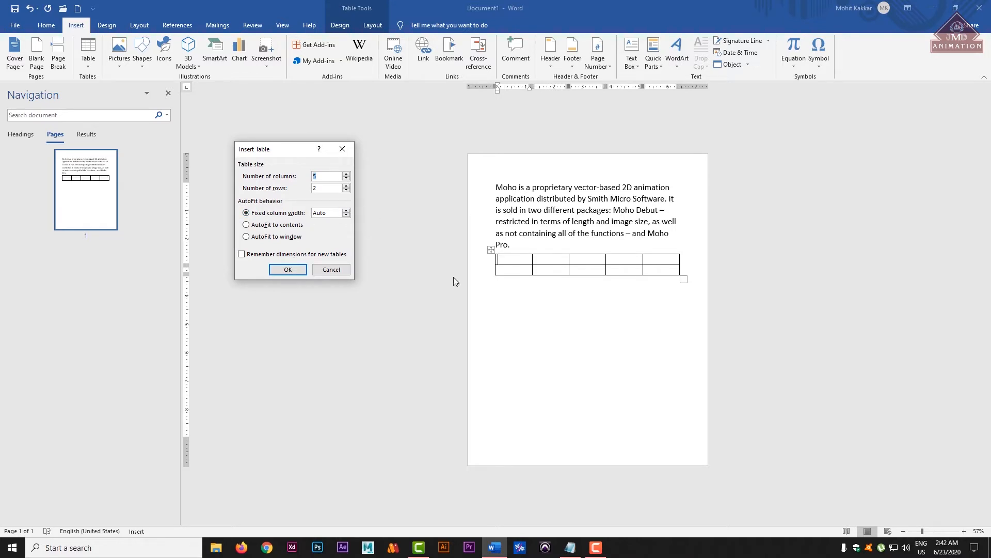
pyautogui.click(342, 271)
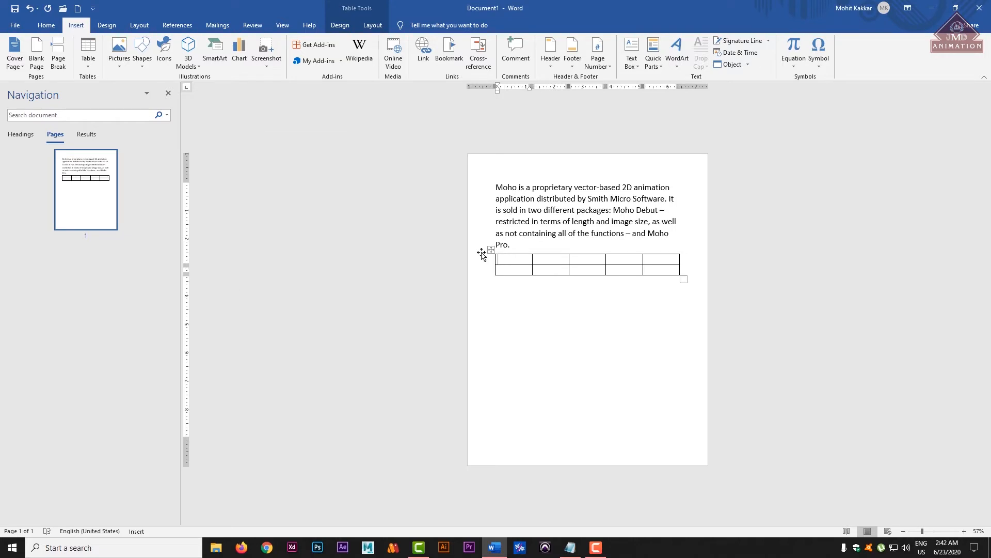
# Move the two-row table further down and to the right on the page, and delete it.
pyautogui.moveTo(491, 249); pyautogui.dragTo(519, 299)
pyautogui.rightClick(520, 299)
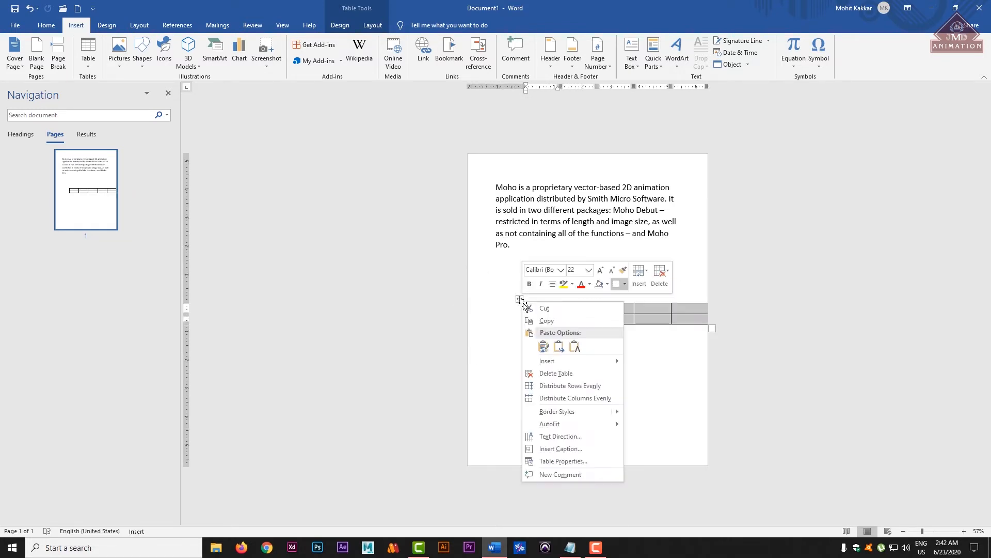
pyautogui.click(668, 271)
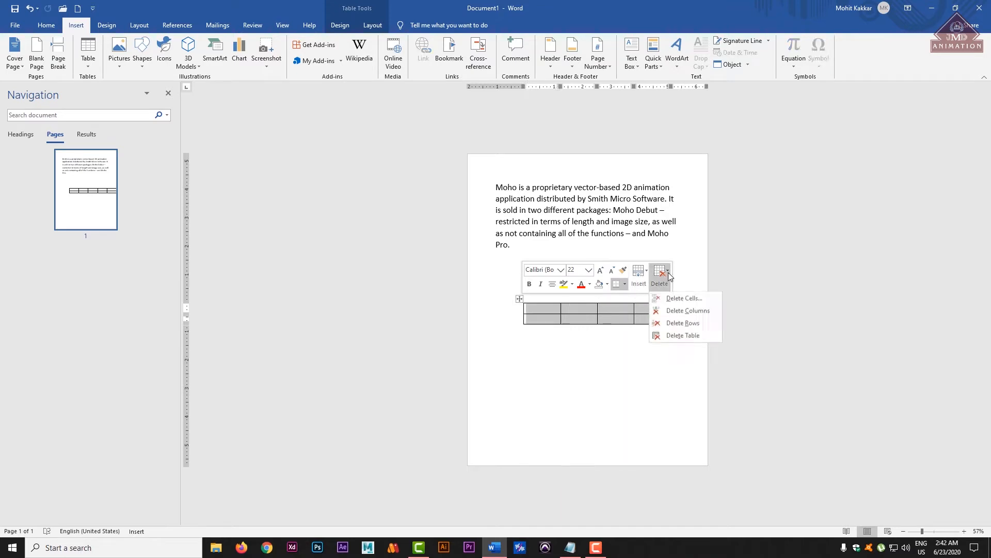
pyautogui.click(700, 343)
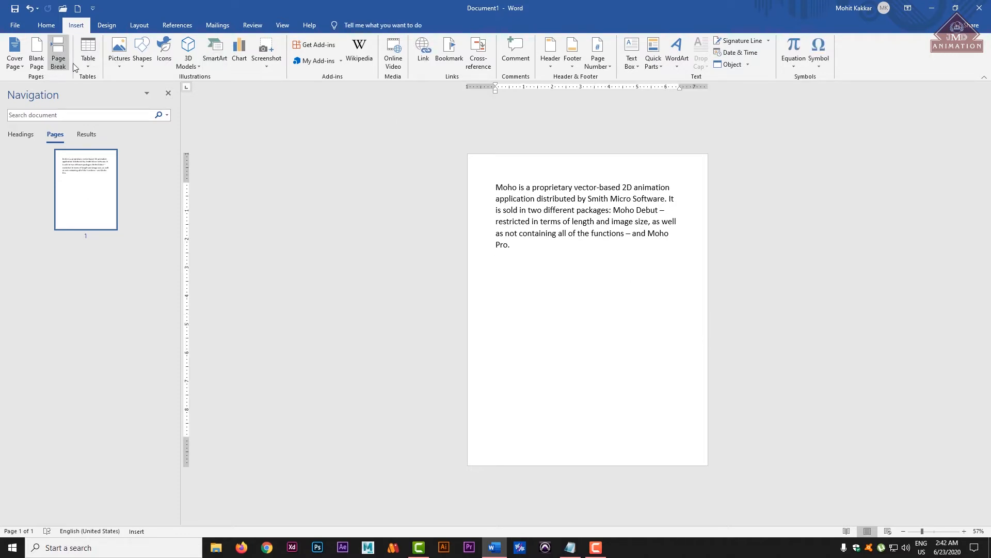
# Insert a table with 5 columns and 2 rows below the paragraph using AutoFit to contents.
pyautogui.click(90, 60)
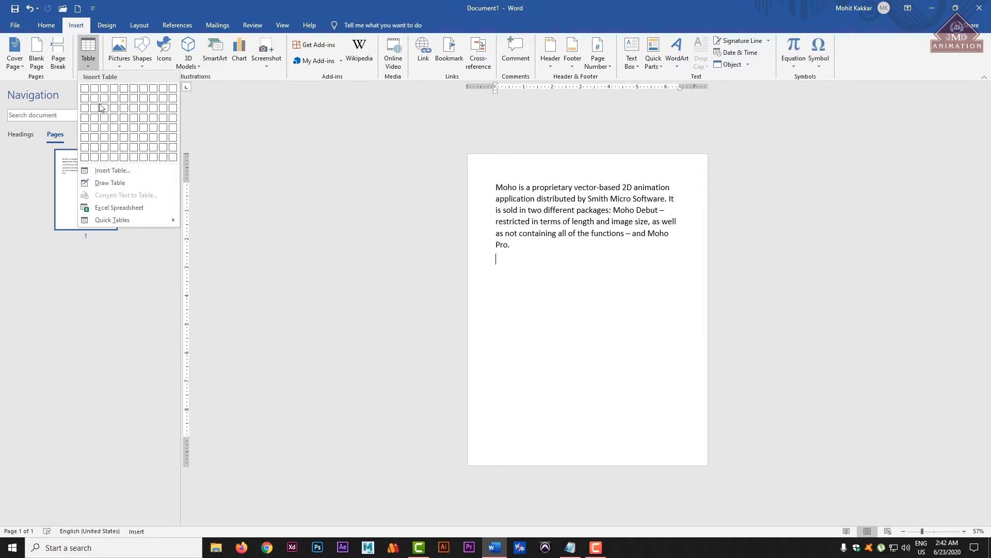
pyautogui.click(116, 171)
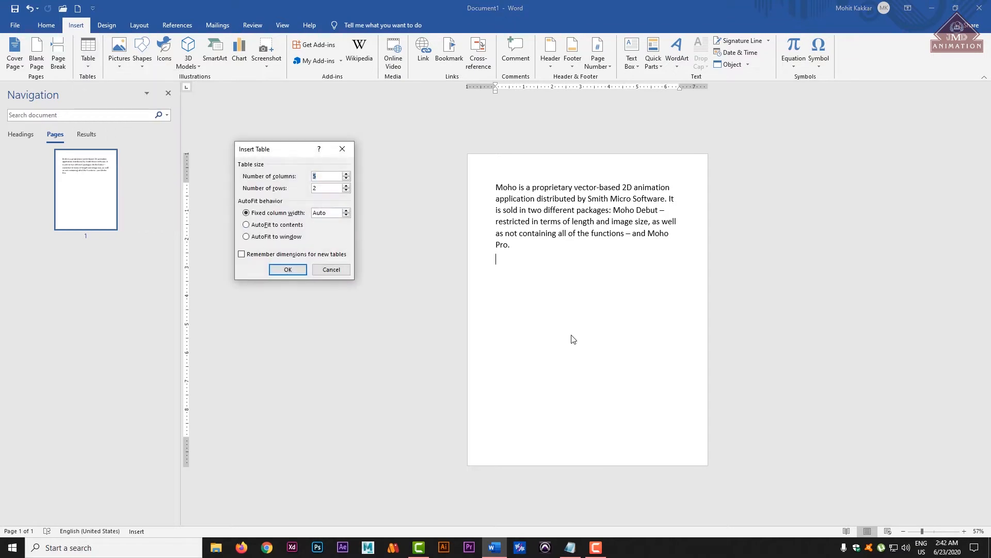
pyautogui.click(254, 226)
pyautogui.click(287, 270)
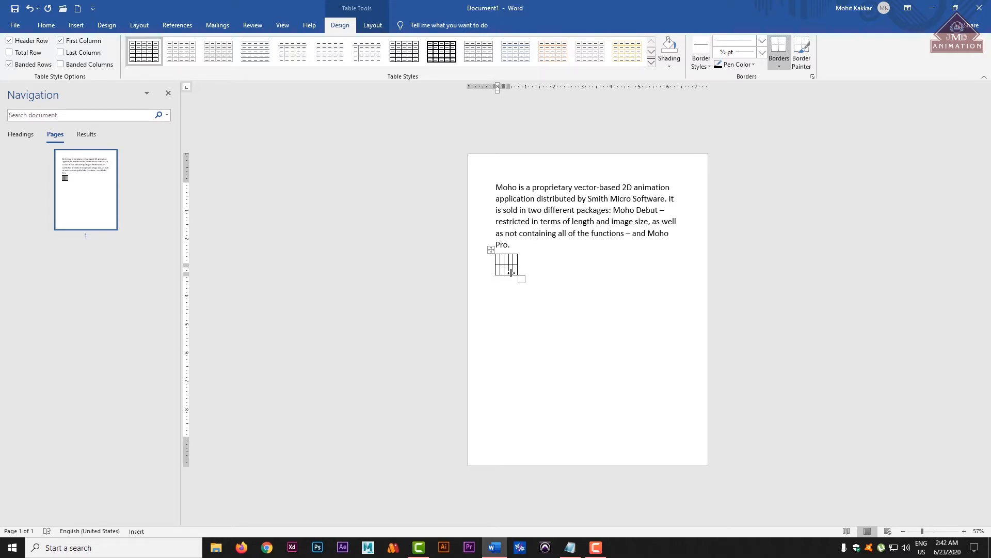
# Enter "hvvhvvhvhvhvh", "vvvvvv", "vvvvvvvvv" and "vvv" in the first, second, third and fifth cells of the table's first row.
pyautogui.write('hvvhvvhvhvhvh')
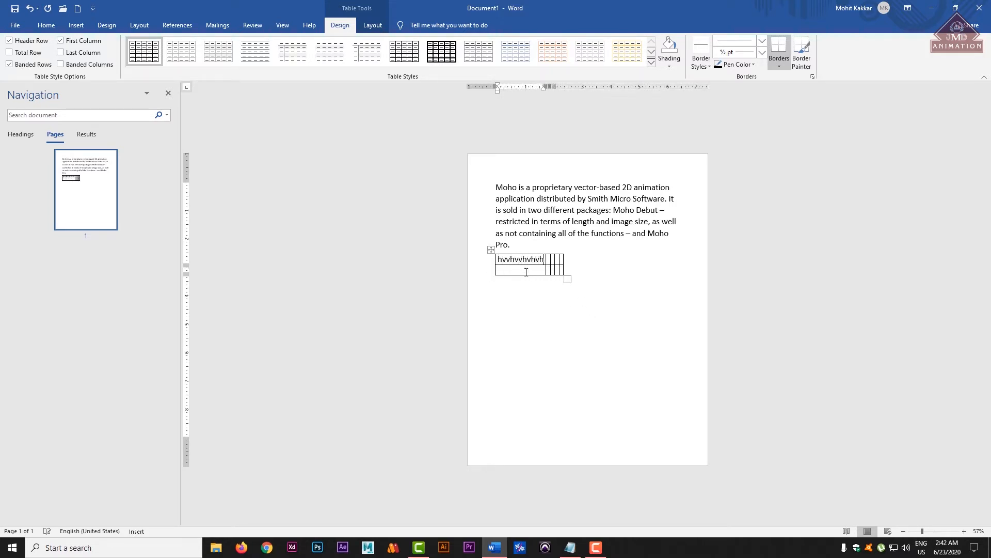
pyautogui.click(557, 257)
pyautogui.click(557, 260)
pyautogui.click(560, 260)
pyautogui.write('vv')
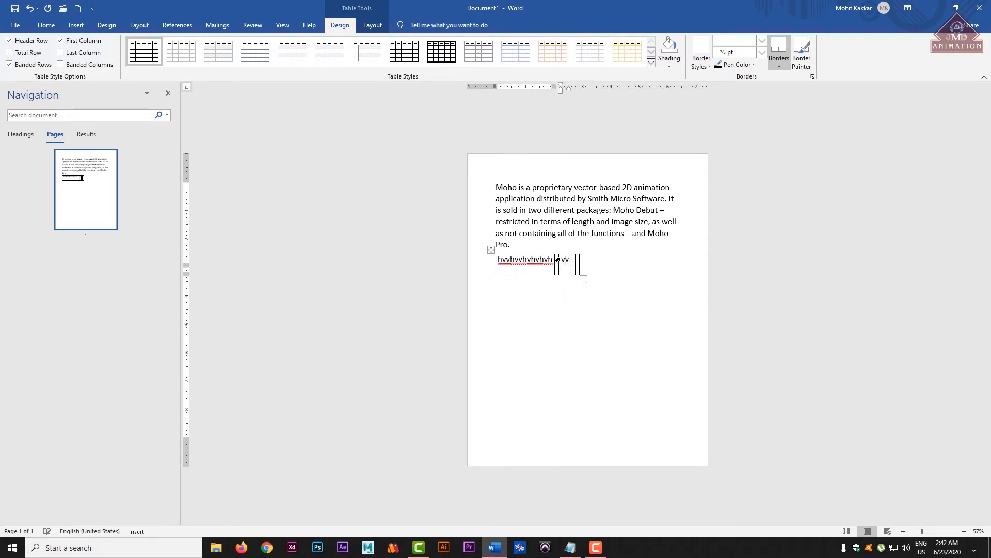
pyautogui.write('vvvvvvv')
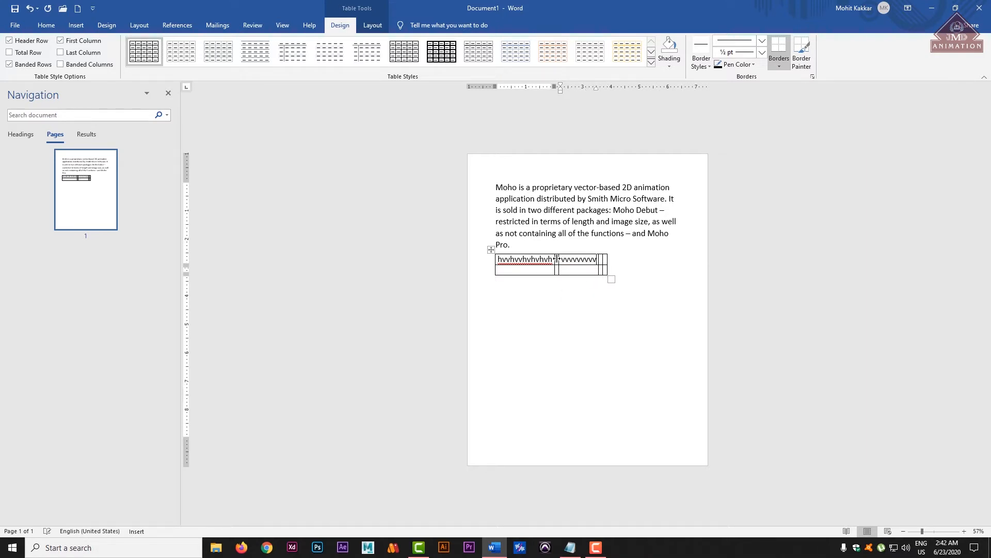
pyautogui.click(557, 260)
pyautogui.write('vvvvvv')
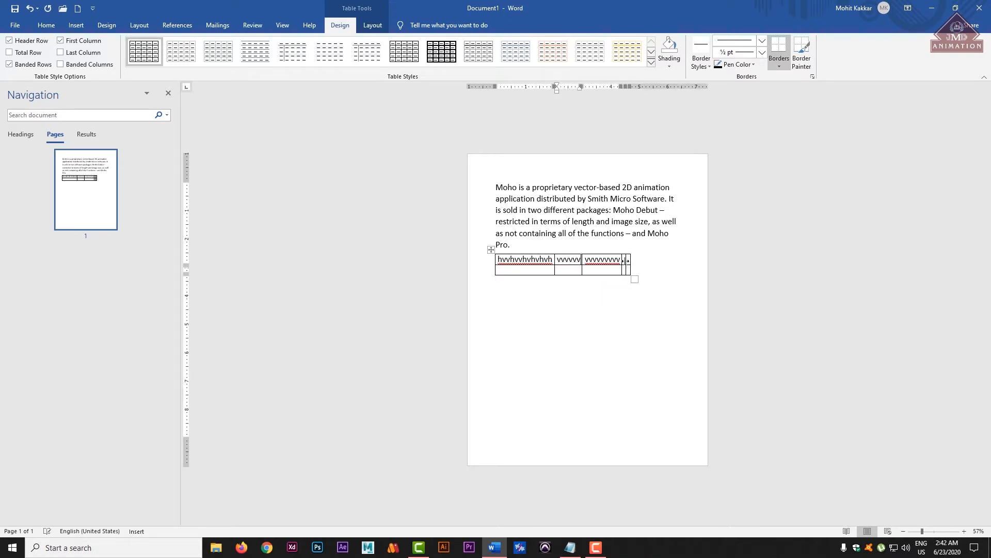
pyautogui.click(629, 259)
pyautogui.write('vvv')
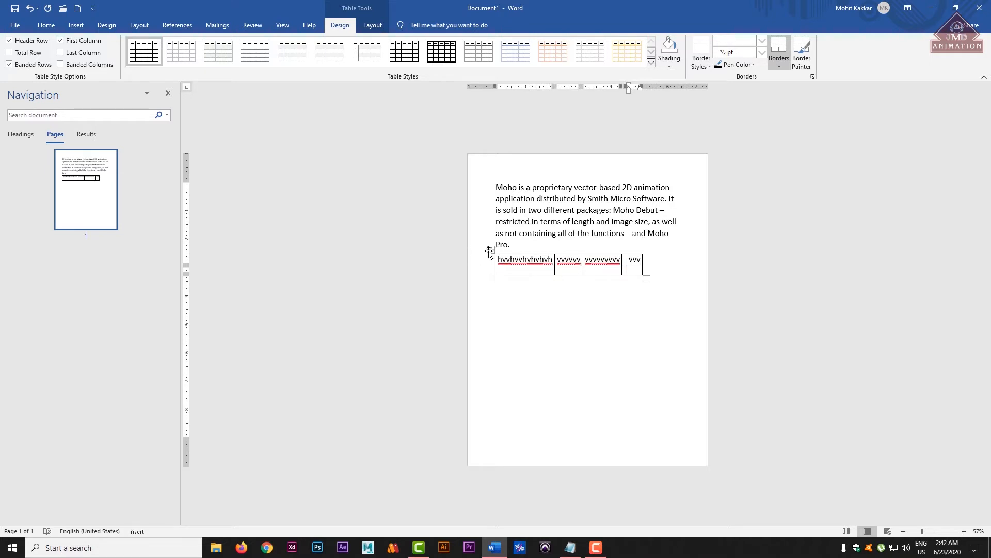
# Delete the whole table containing the sample text.
pyautogui.rightClick(491, 250)
pyautogui.click(631, 229)
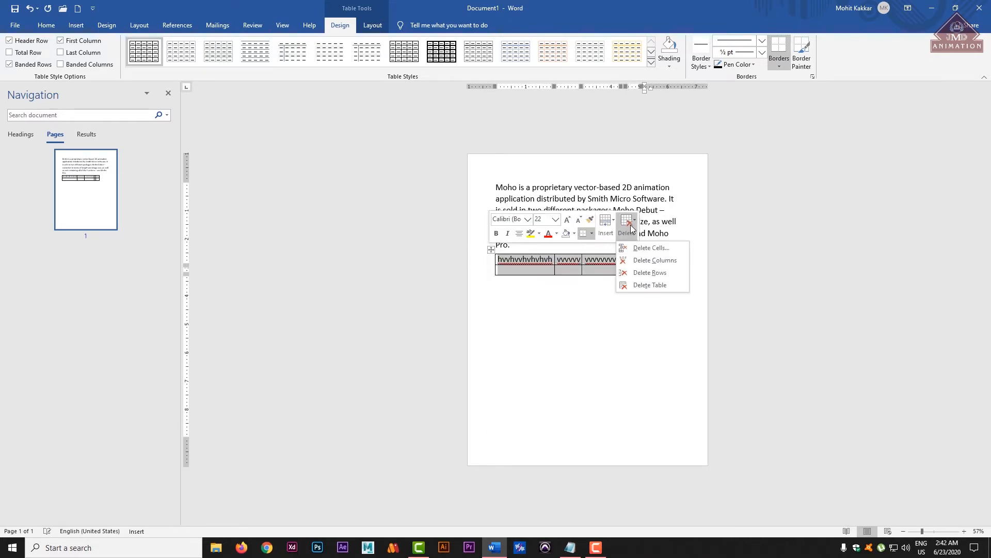
pyautogui.click(649, 283)
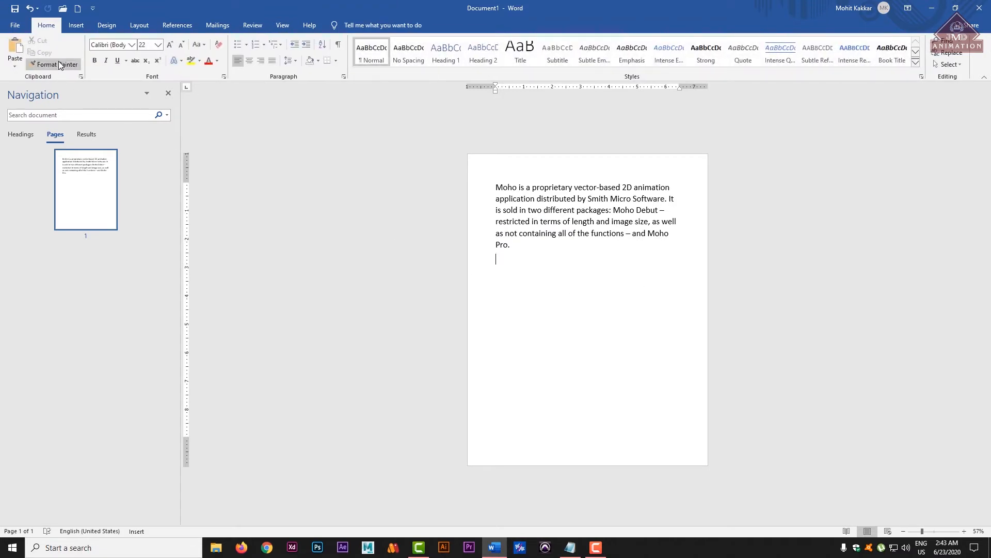
# Insert a table with 5 columns and 2 rows using AutoFit to window, and undo the insertion.
pyautogui.click(76, 25)
pyautogui.click(88, 71)
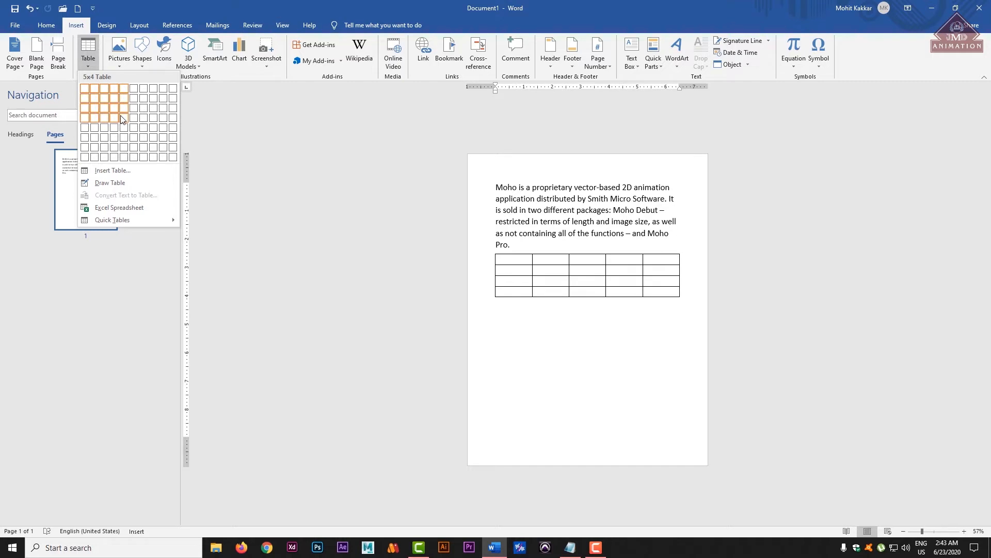
pyautogui.click(113, 171)
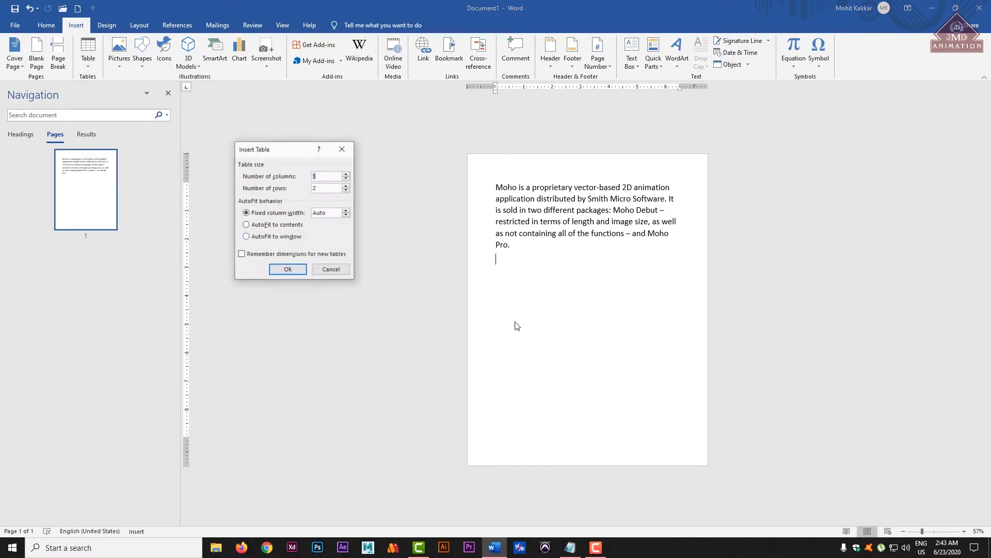
pyautogui.click(267, 239)
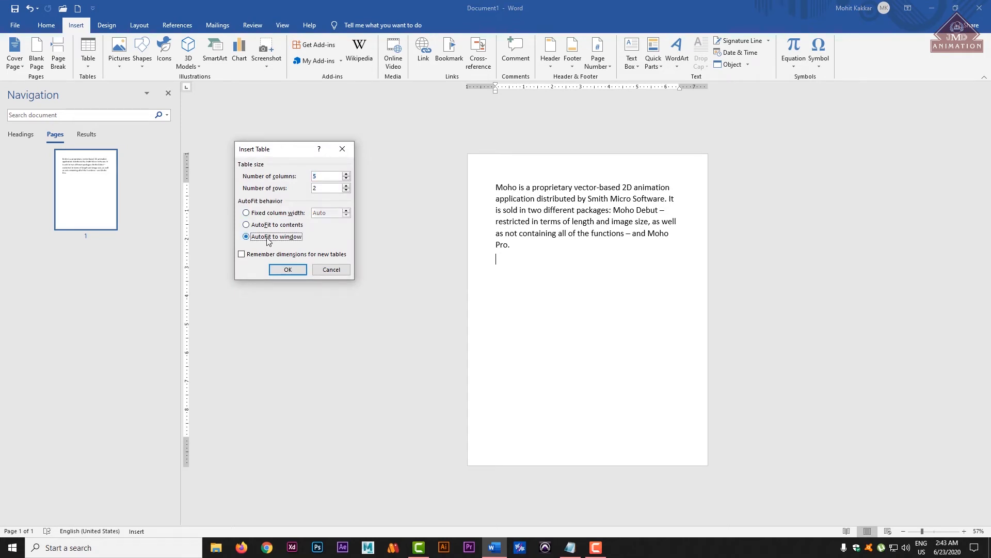
pyautogui.click(286, 271)
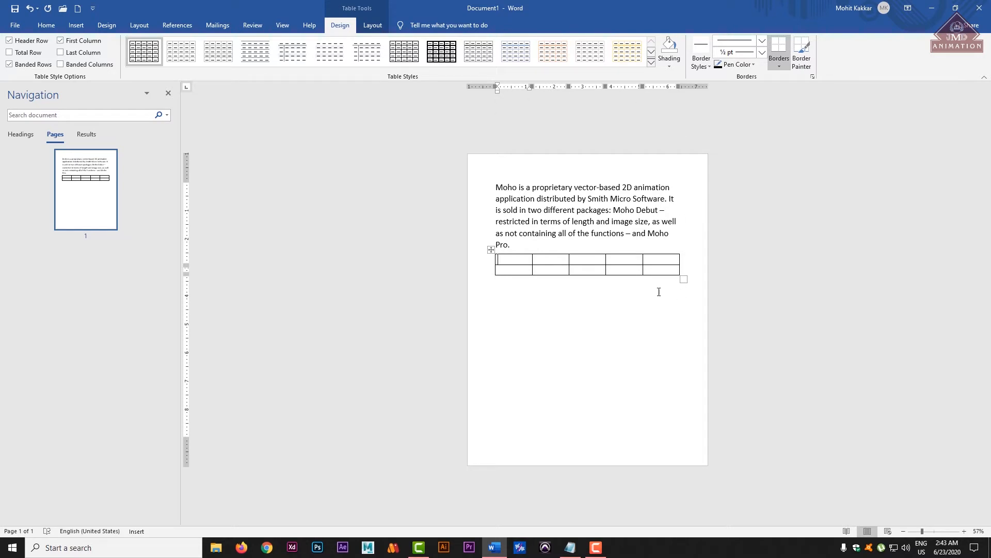
pyautogui.hotkey('ctrl', 'z')
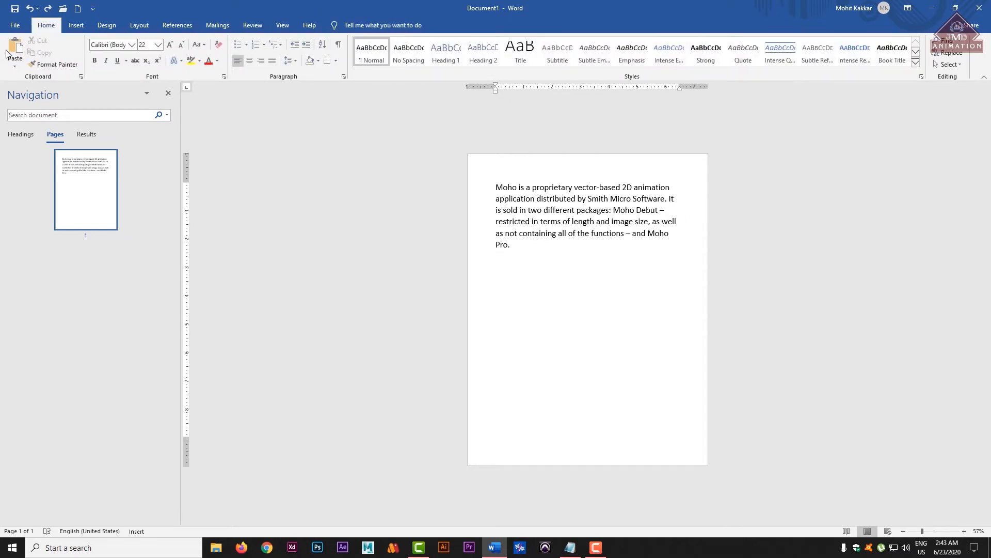
# Insert a table with five columns and three rows below the paragraph, and move it down to leave a small gap.
pyautogui.click(76, 25)
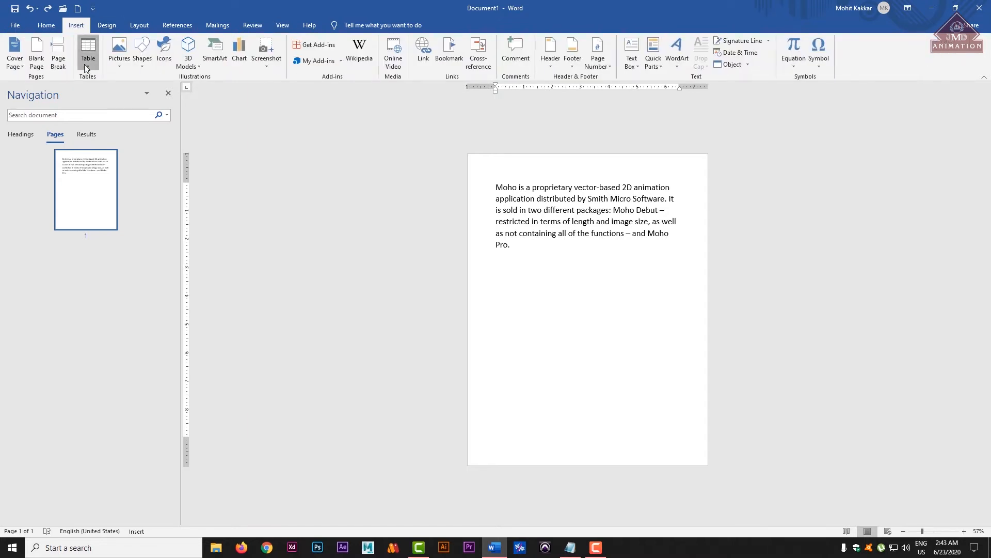
pyautogui.click(87, 51)
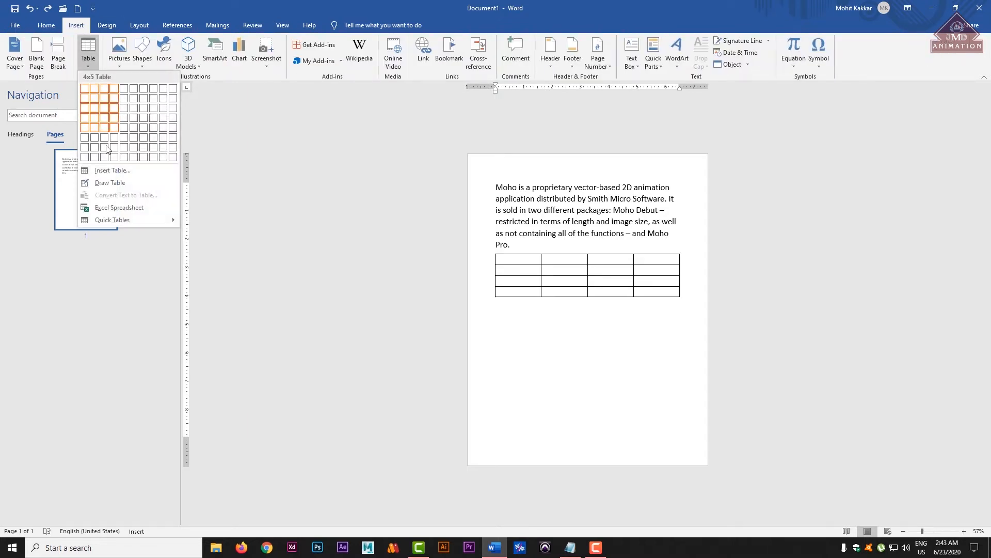
pyautogui.click(124, 107)
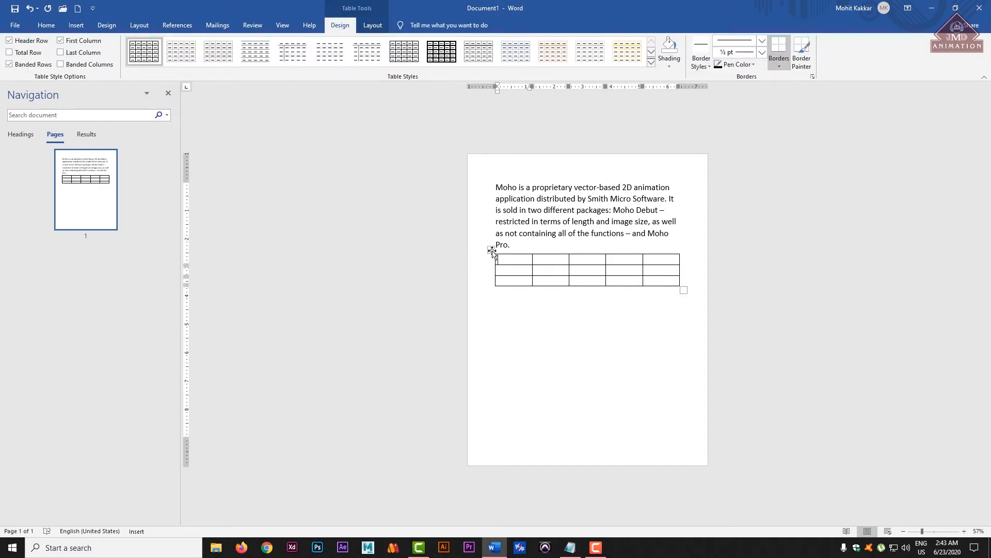
pyautogui.moveTo(492, 251); pyautogui.dragTo(499, 297)
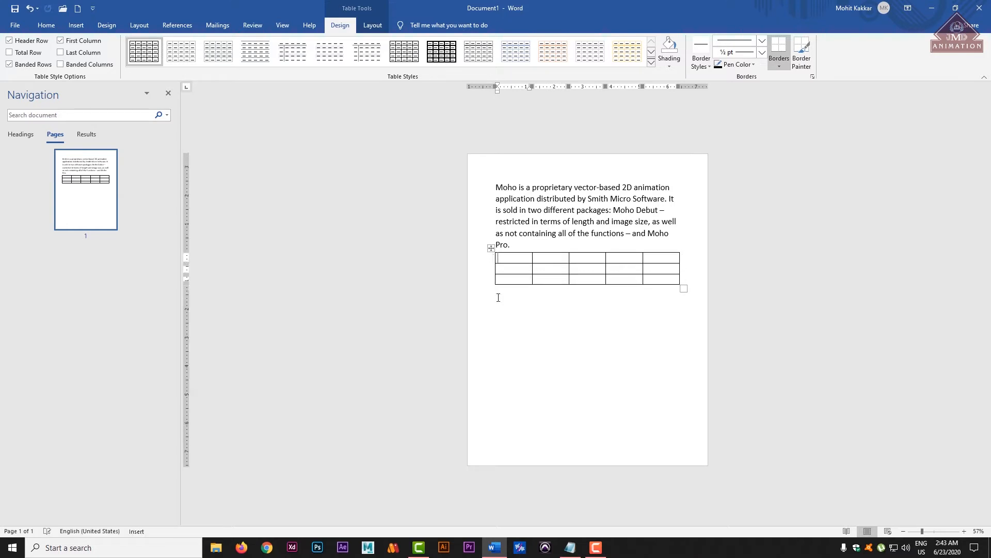
pyautogui.moveTo(491, 248); pyautogui.dragTo(495, 309)
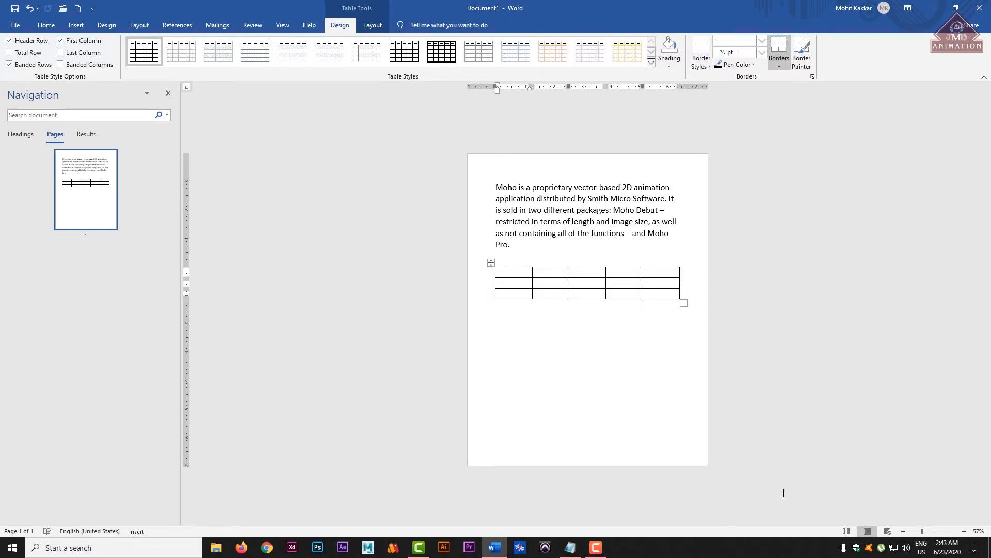
# Insert an Excel spreadsheet below the table.
pyautogui.moveTo(923, 531); pyautogui.dragTo(938, 532)
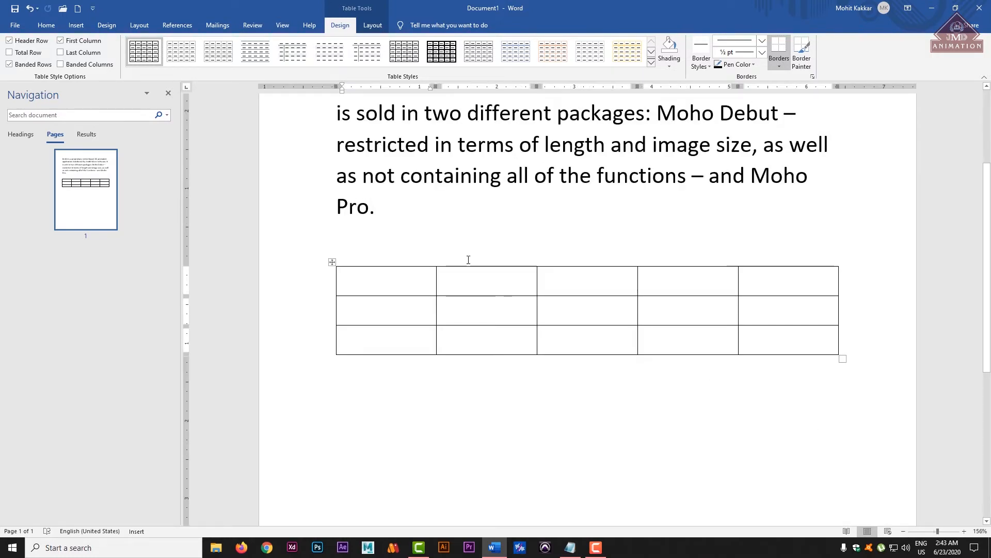
pyautogui.click(76, 26)
pyautogui.click(89, 60)
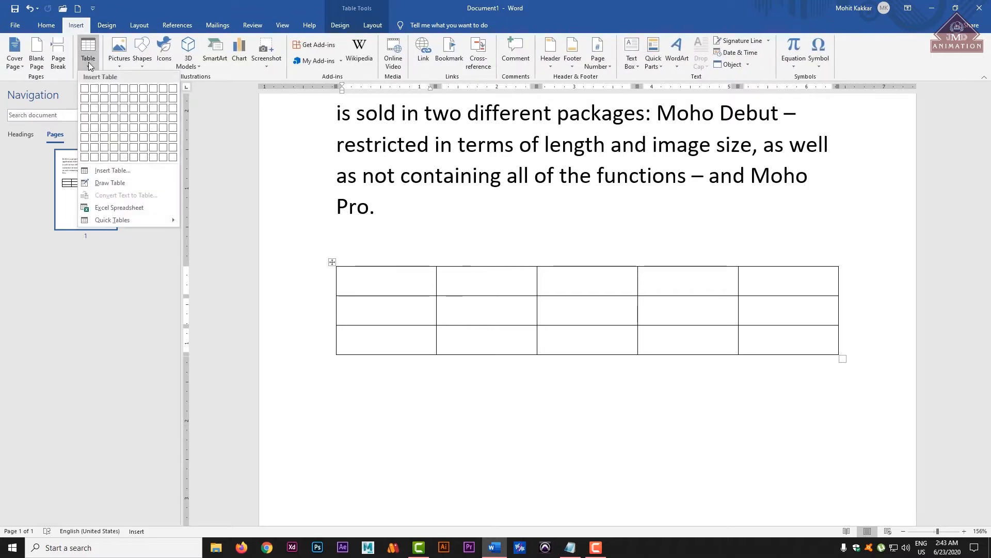
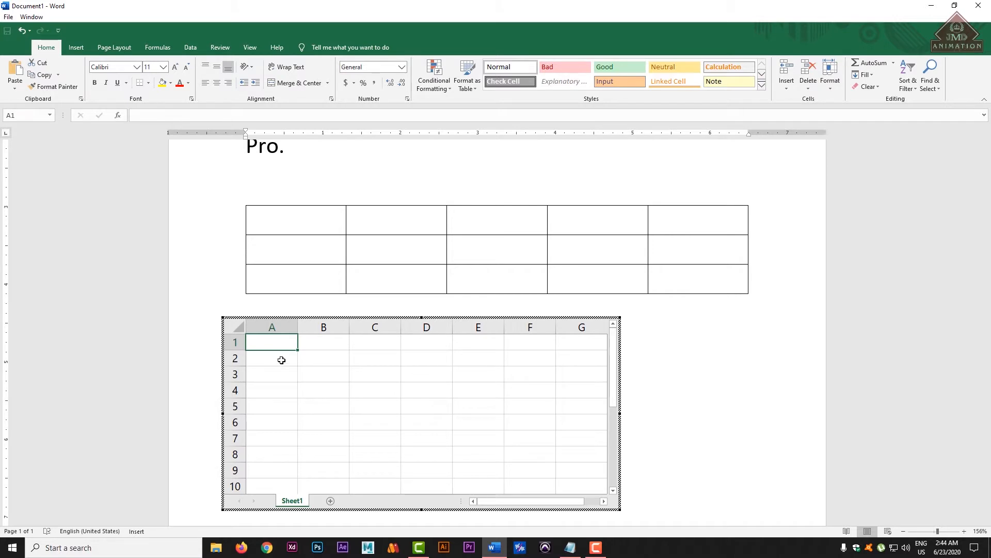
pyautogui.click(313, 344)
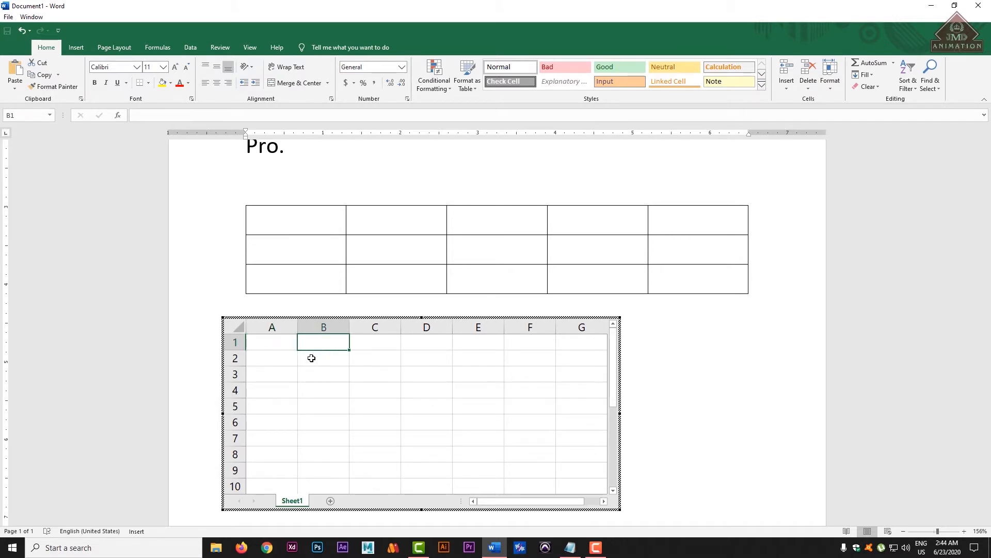
pyautogui.click(267, 360)
pyautogui.click(273, 346)
pyautogui.click(313, 344)
pyautogui.click(320, 361)
pyautogui.click(275, 363)
pyautogui.click(277, 342)
pyautogui.click(337, 343)
pyautogui.click(329, 360)
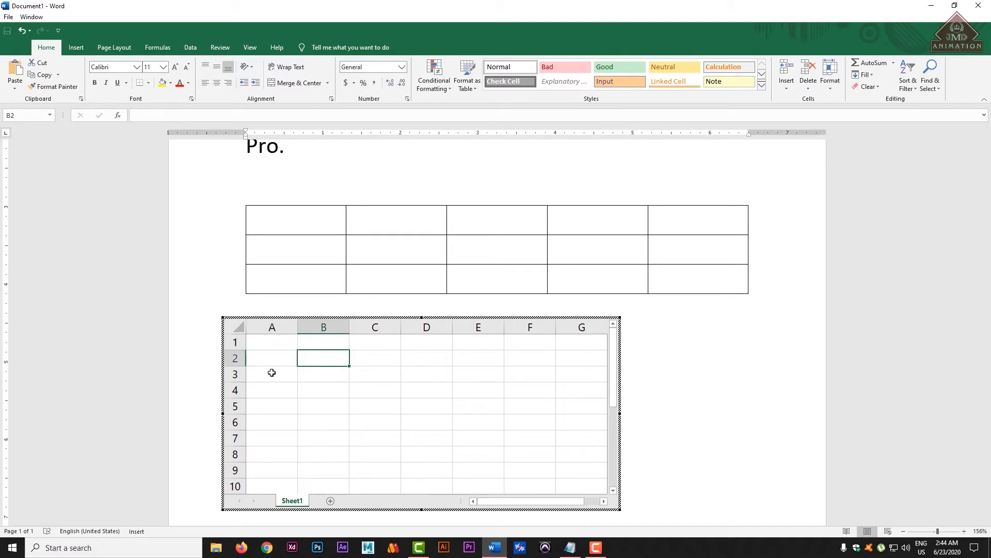
pyautogui.click(268, 371)
pyautogui.click(274, 342)
pyautogui.click(284, 364)
pyautogui.click(345, 357)
pyautogui.click(365, 354)
pyautogui.click(357, 342)
pyautogui.click(316, 343)
pyautogui.click(286, 342)
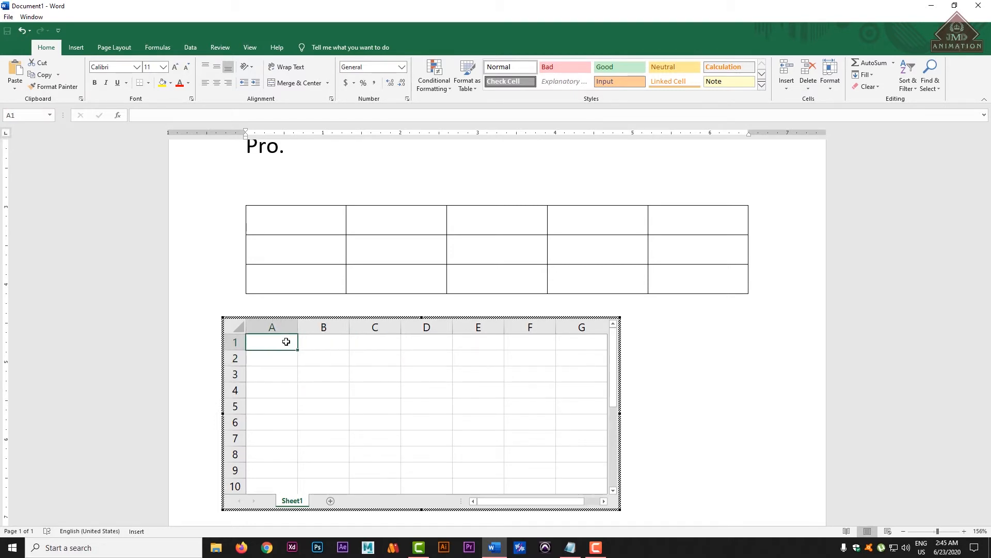
# Leave the embedded spreadsheet, reopen it for editing, and return to the Word document.
pyautogui.click(759, 332)
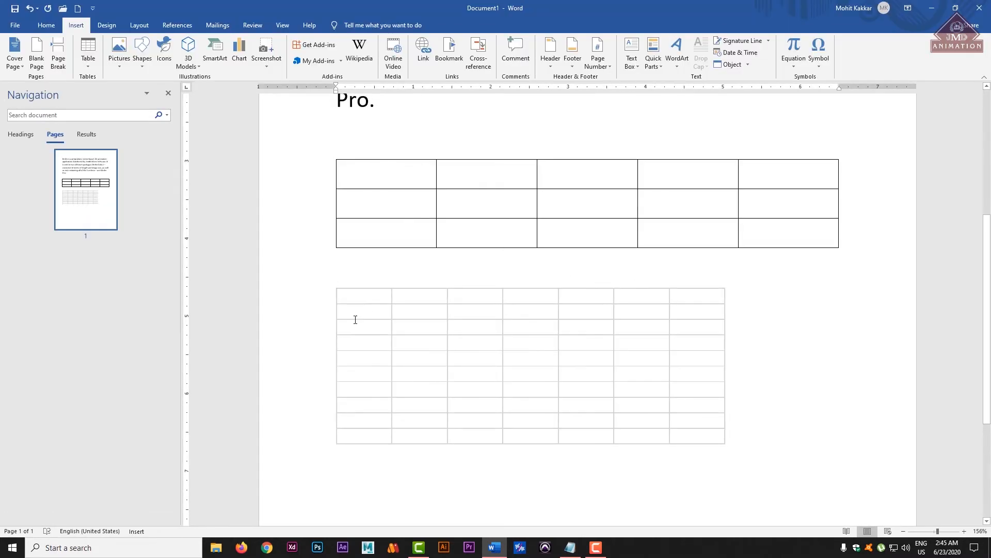
pyautogui.click(628, 332)
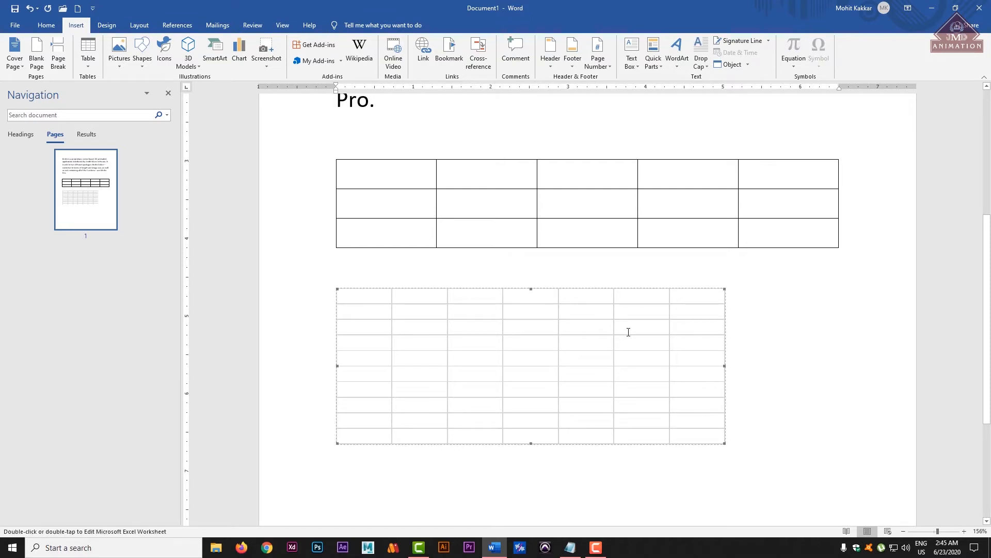
pyautogui.doubleClick(629, 337)
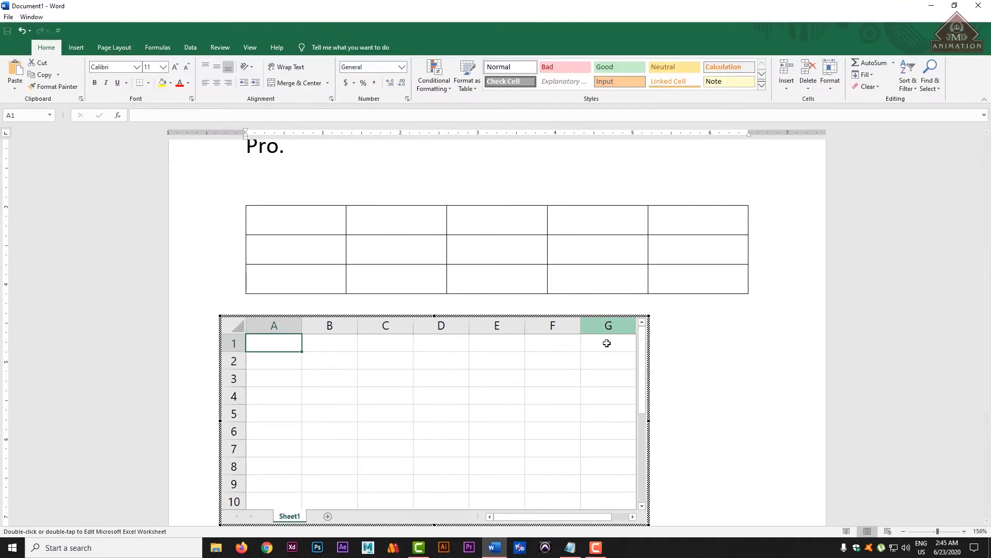
pyautogui.click(803, 370)
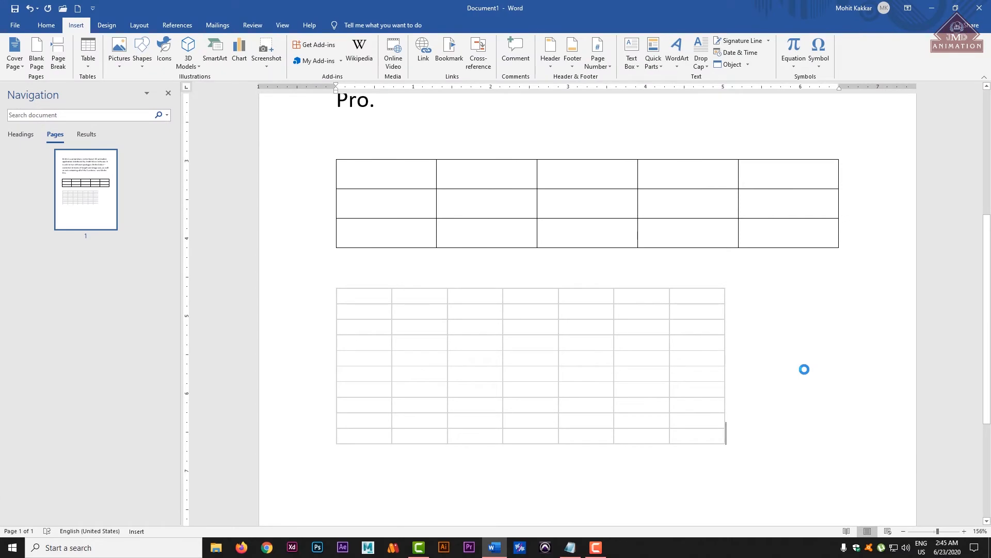
# Undo the spreadsheet insertion and delete the restored two-by-two table below the five-column table.
pyautogui.hotkey('ctrl', 'z')
pyautogui.hotkey('ctrl', 'z')
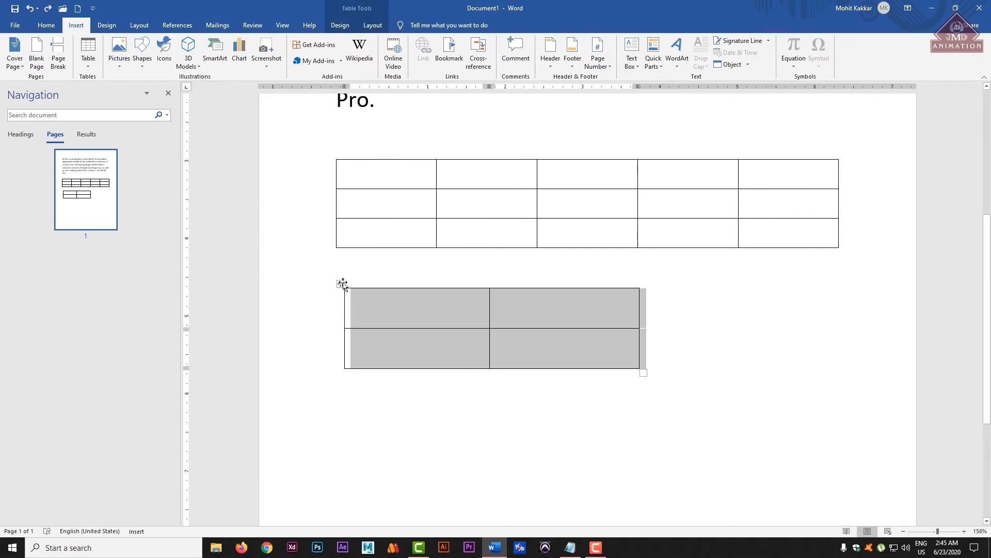
pyautogui.rightClick(341, 284)
pyautogui.click(481, 261)
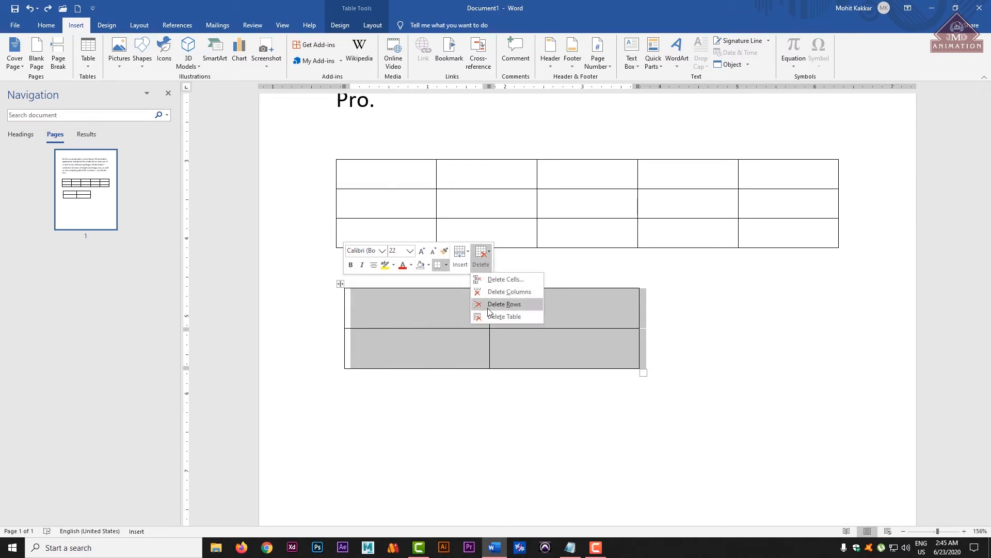
pyautogui.click(490, 313)
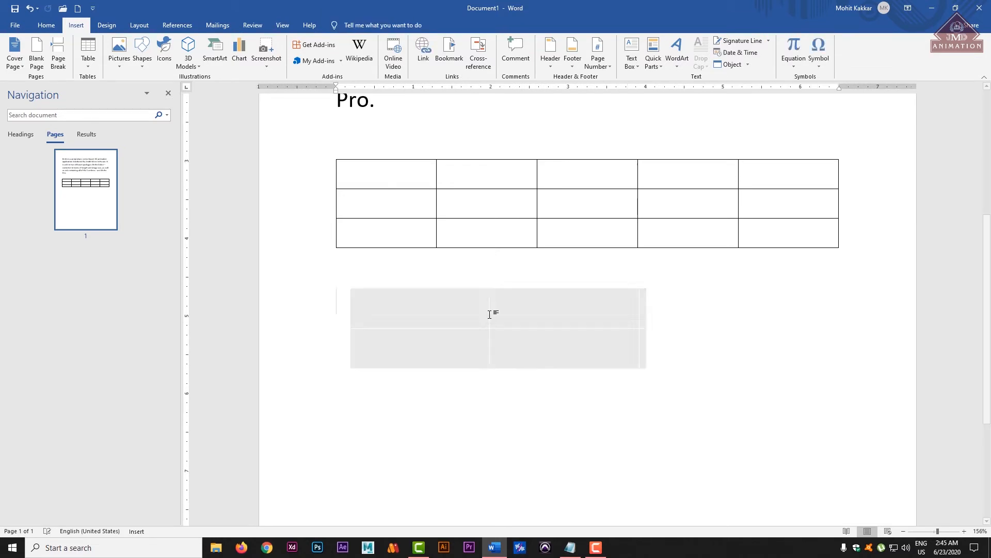
# Insert the Calendar 2 quick table below the five-column table and move it toward the page's right margin.
pyautogui.click(87, 62)
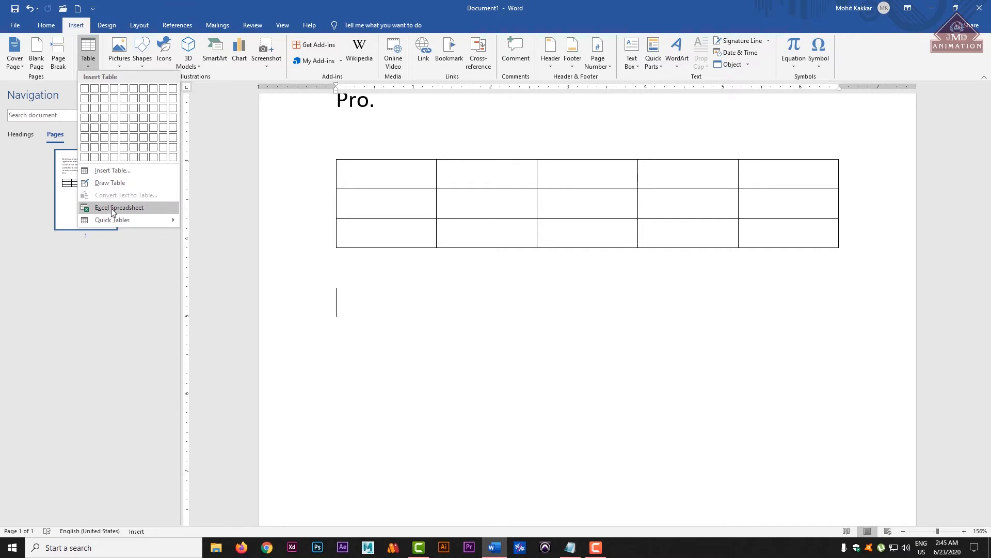
pyautogui.moveTo(109, 222)
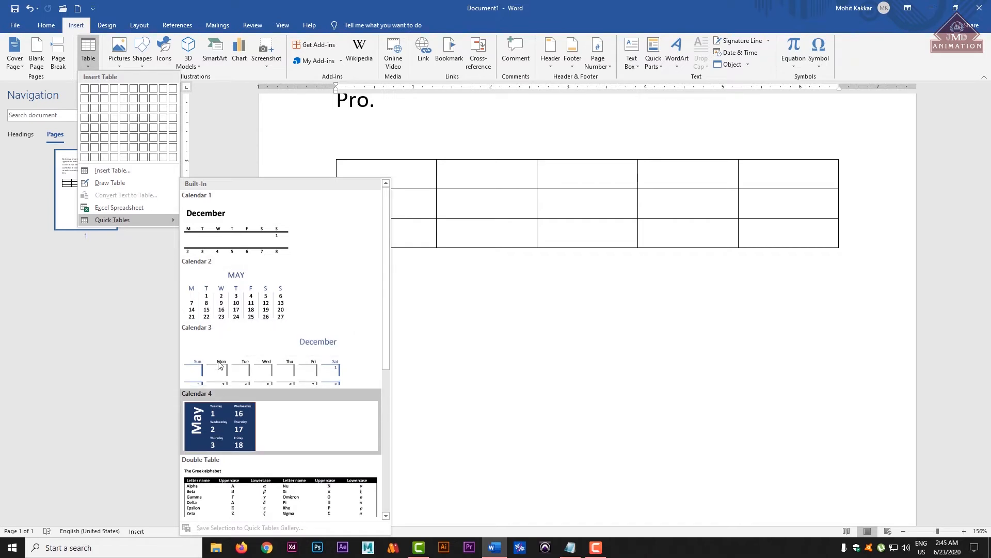
pyautogui.click(236, 303)
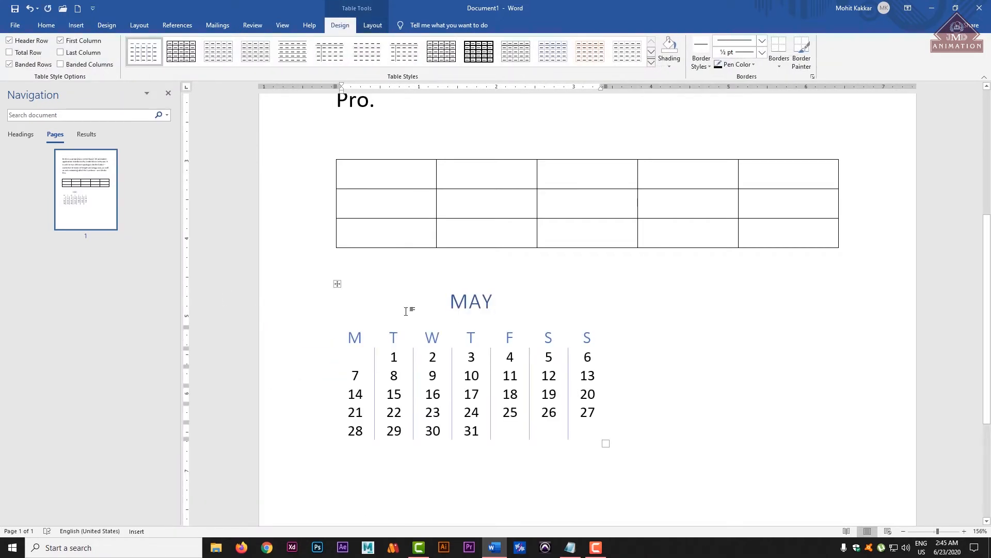
pyautogui.moveTo(335, 283); pyautogui.dragTo(604, 283)
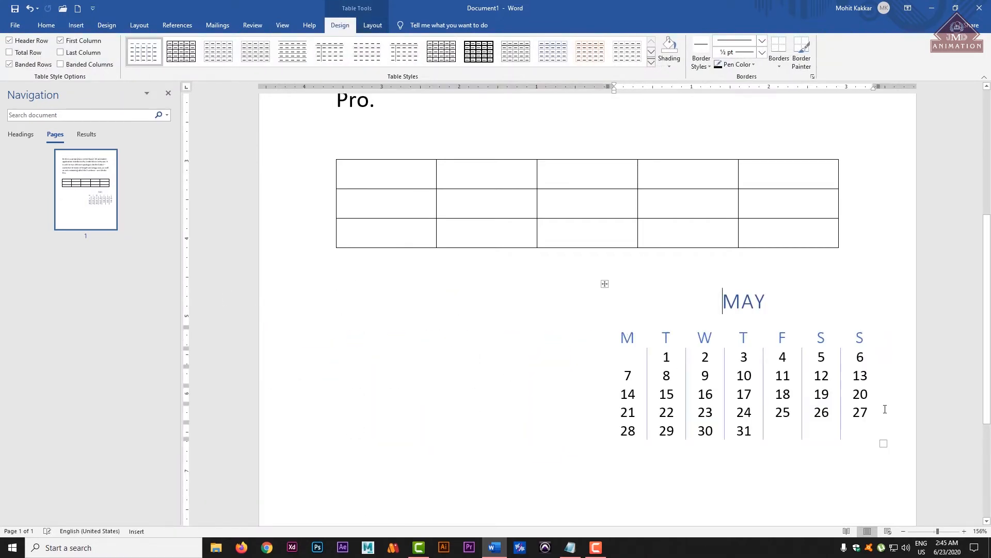
# Shrink the May calendar, try to move it into the paragraph above, and undo that move.
pyautogui.moveTo(886, 443); pyautogui.dragTo(804, 432)
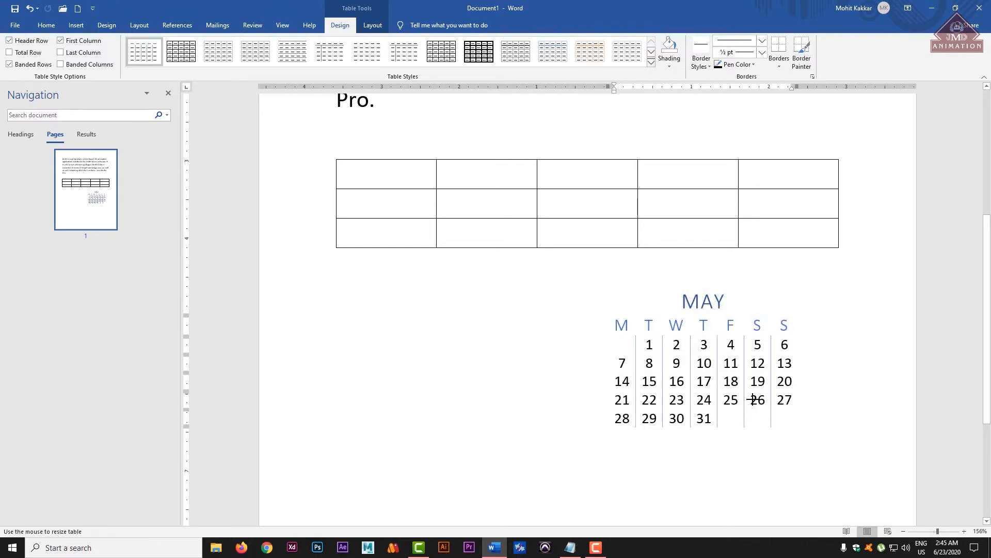
pyautogui.moveTo(801, 432); pyautogui.dragTo(706, 424)
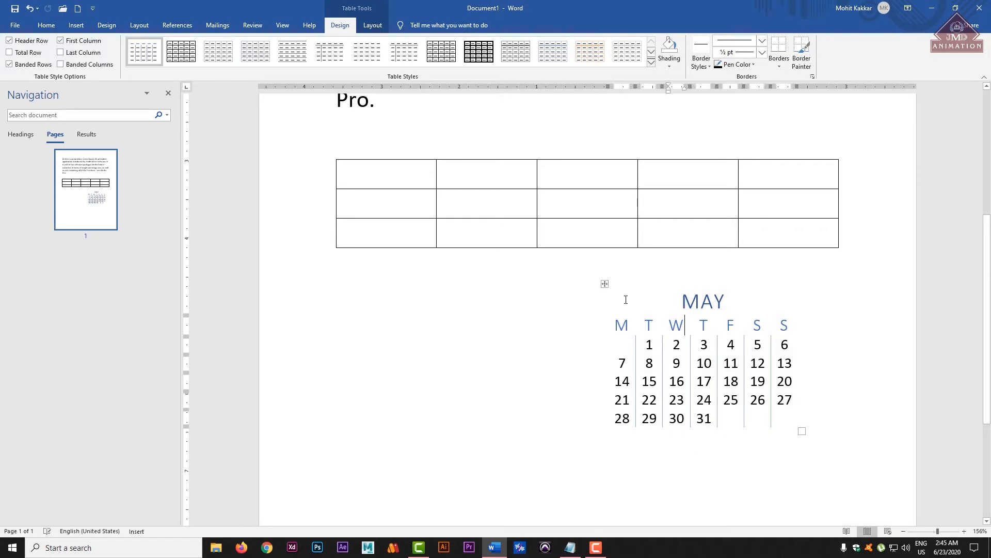
pyautogui.moveTo(605, 284); pyautogui.dragTo(445, 311)
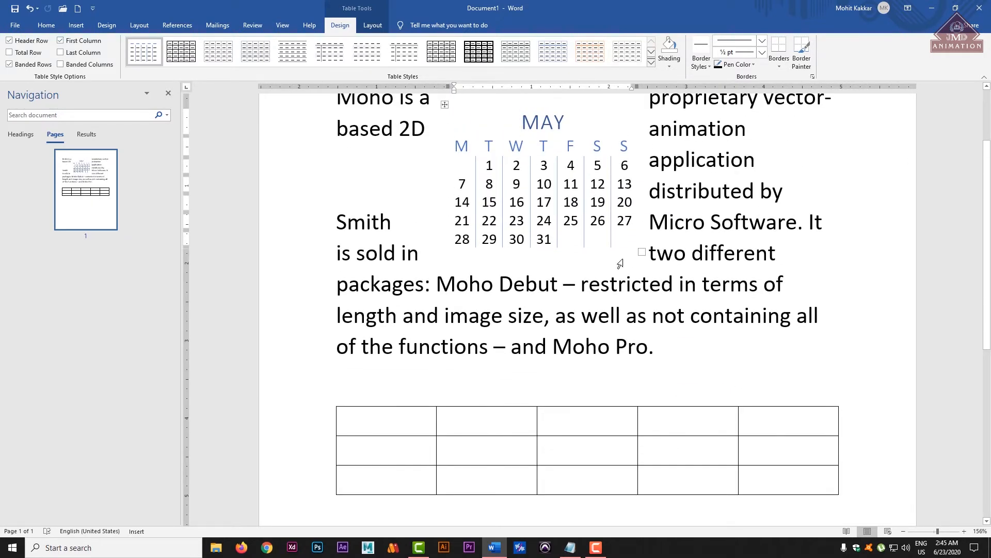
pyautogui.hotkey('ctrl', 'z')
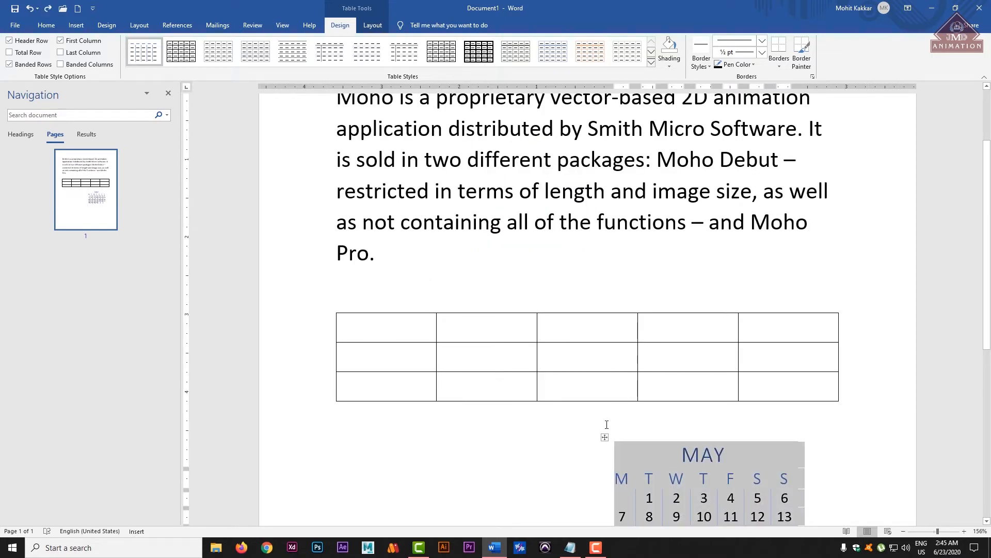
# Delete the whole May calendar table.
pyautogui.rightClick(605, 437)
pyautogui.click(751, 457)
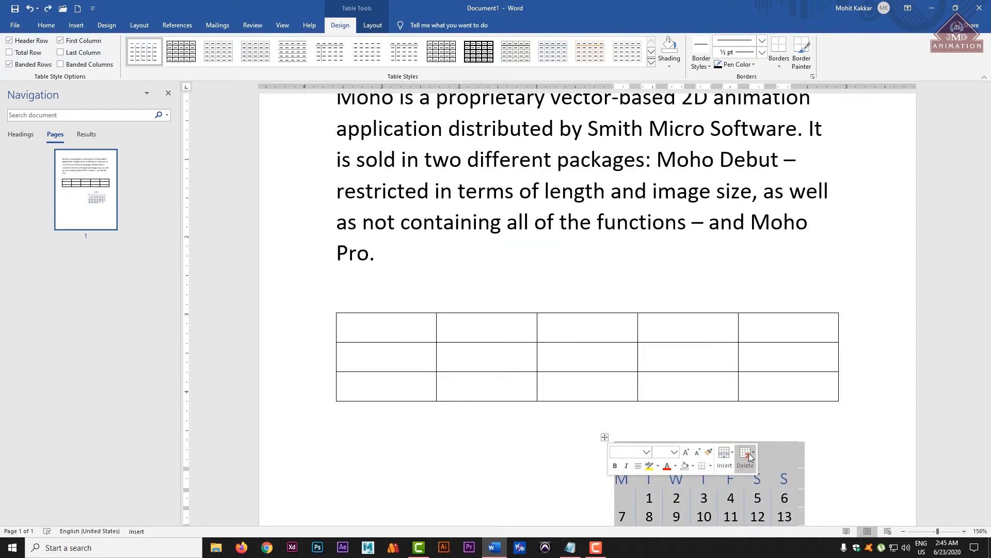
pyautogui.click(764, 521)
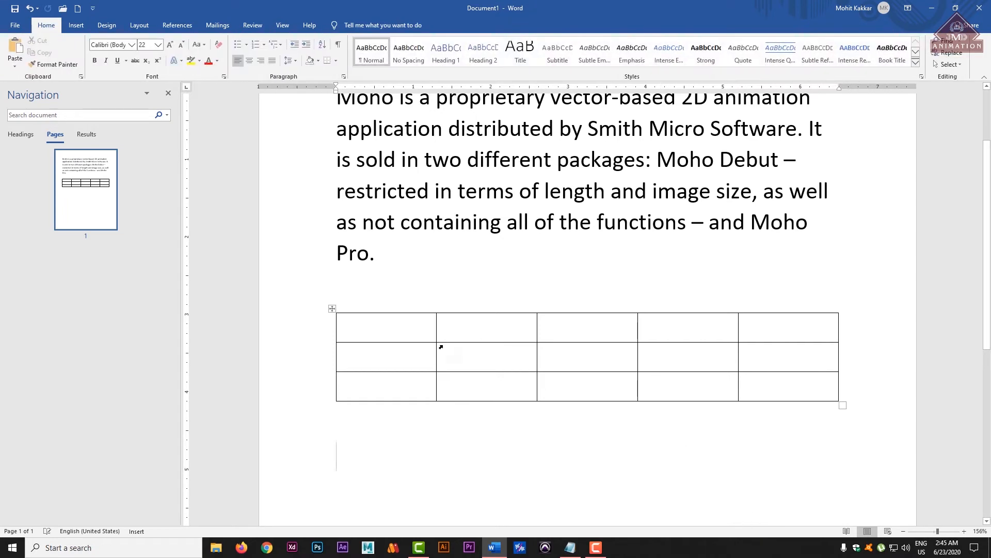
# Place the cursor in the five-column table's first cell and look over the available table design, insertion and layout tools.
pyautogui.click(367, 337)
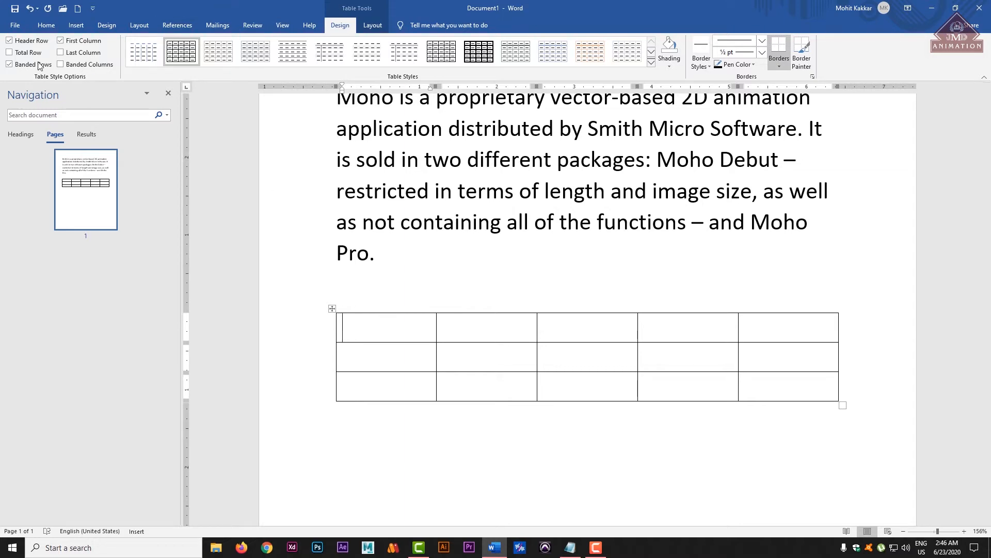
pyautogui.click(75, 24)
pyautogui.click(88, 65)
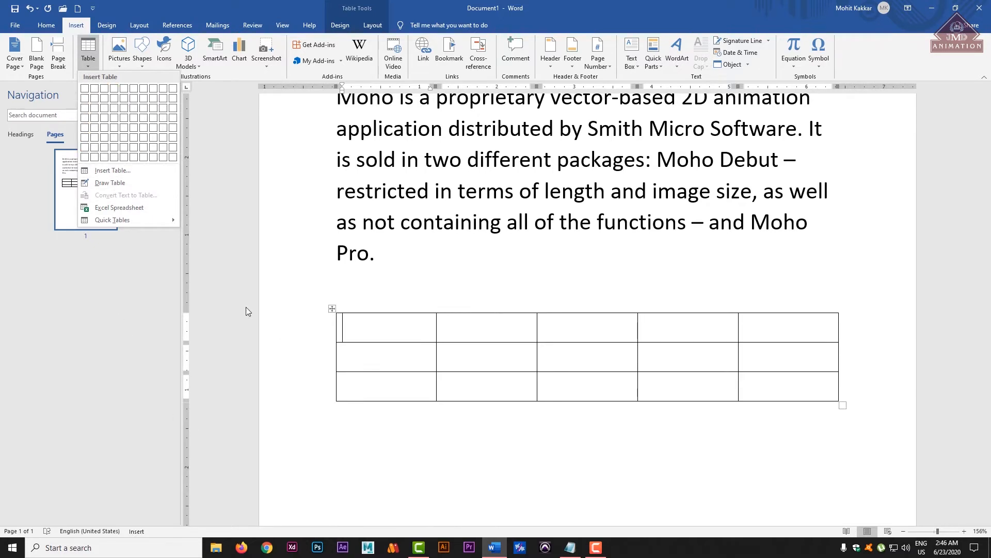
pyautogui.click(364, 329)
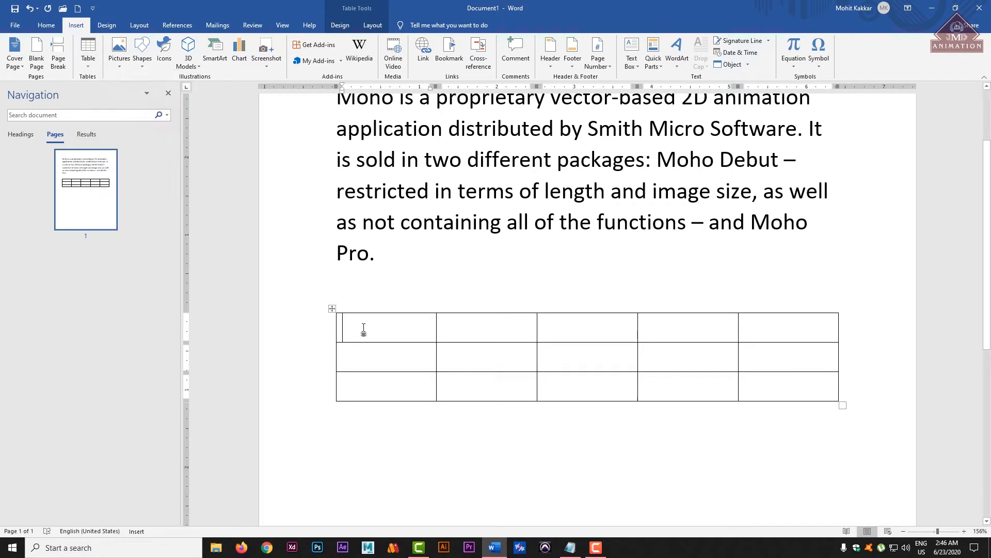
pyautogui.click(376, 24)
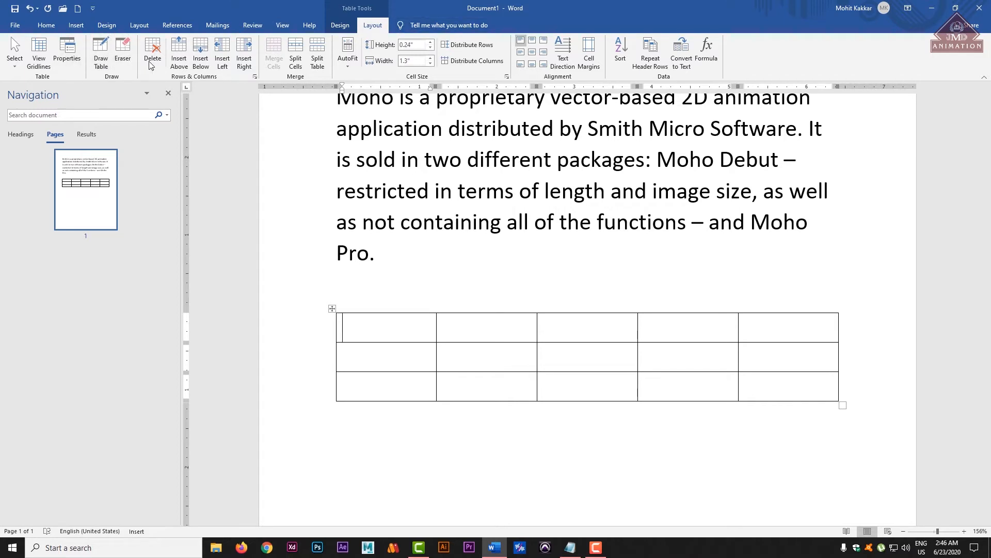
# Delete all columns of the selected five-column table, and undo the deletion.
pyautogui.rightClick(330, 310)
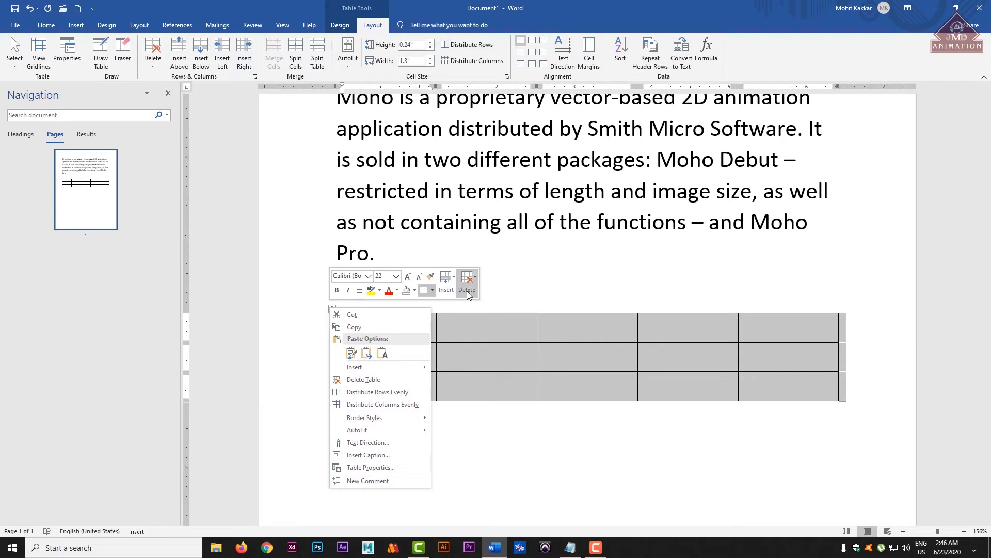
pyautogui.click(475, 276)
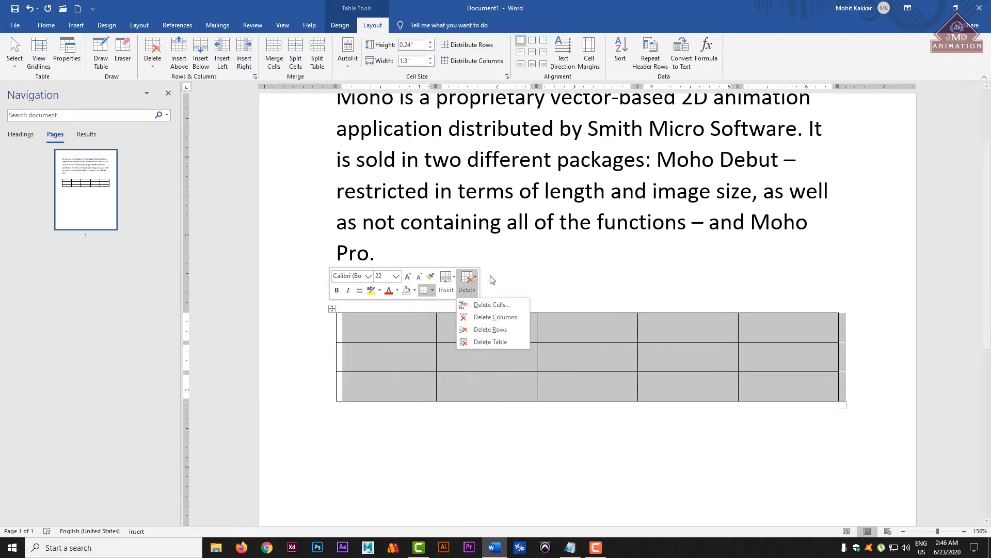
pyautogui.click(495, 316)
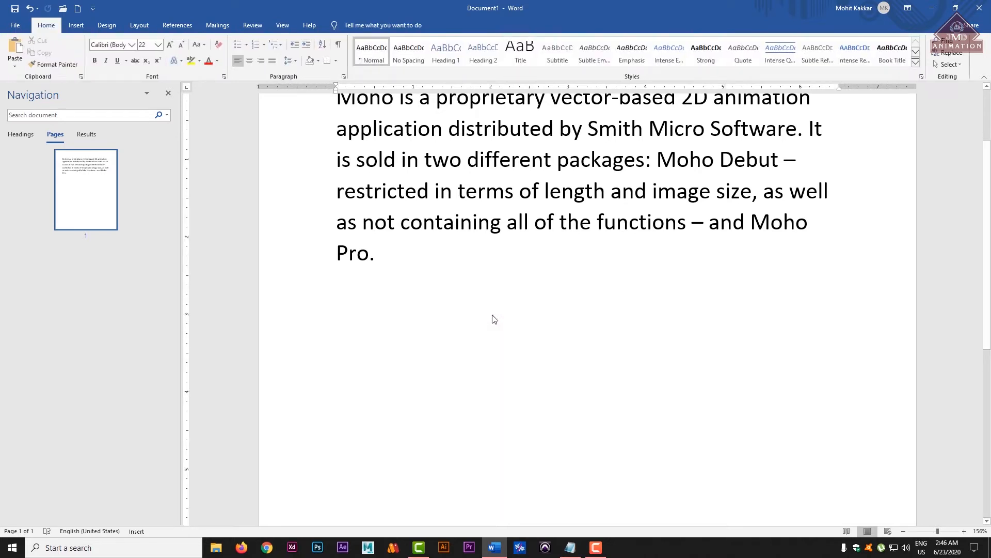
pyautogui.hotkey('ctrl', 'z')
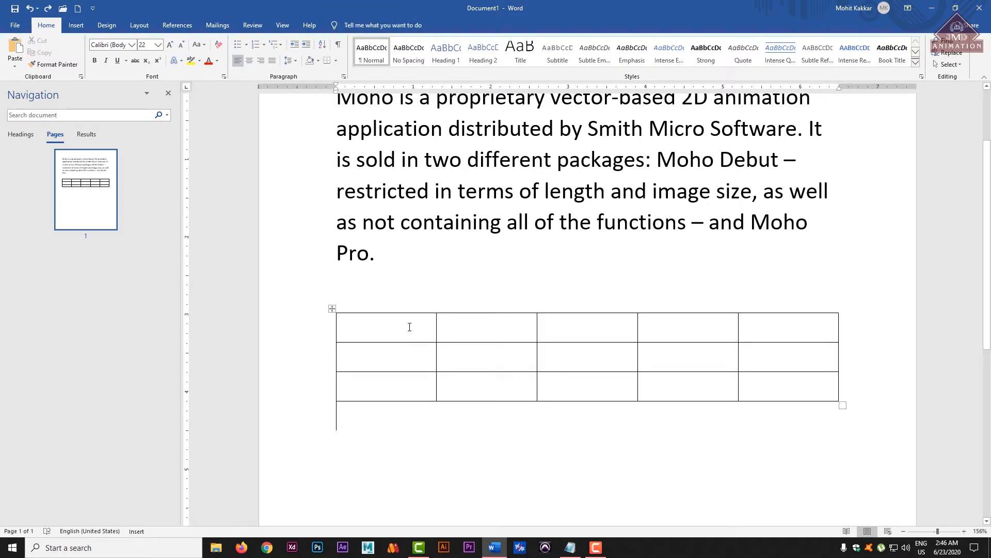
# Delete the table's first three columns by selecting their top-row cells, and undo the deletion.
pyautogui.moveTo(409, 327)
pyautogui.mouseDown()
pyautogui.moveTo(644, 347)
pyautogui.moveTo(401, 327)
pyautogui.mouseUp()
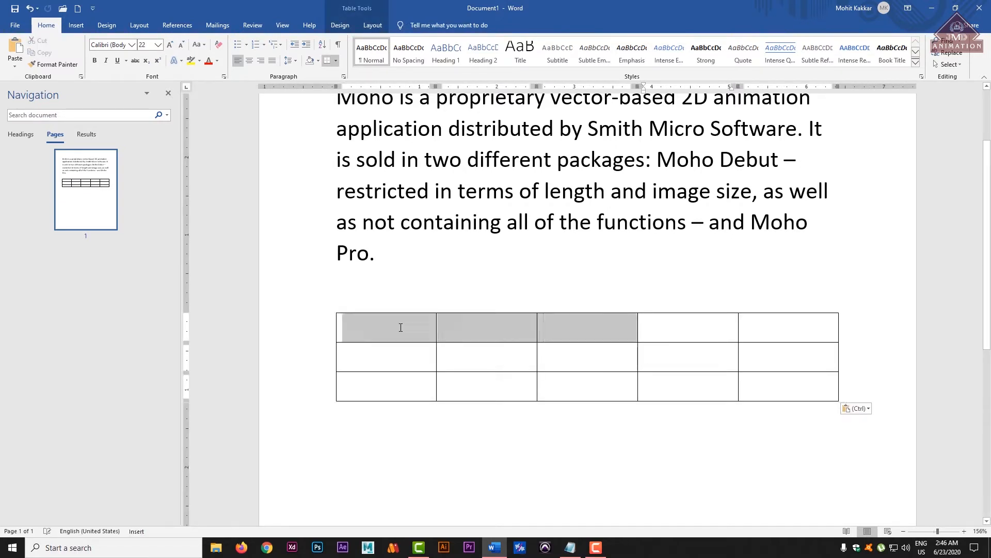
pyautogui.rightClick(379, 318)
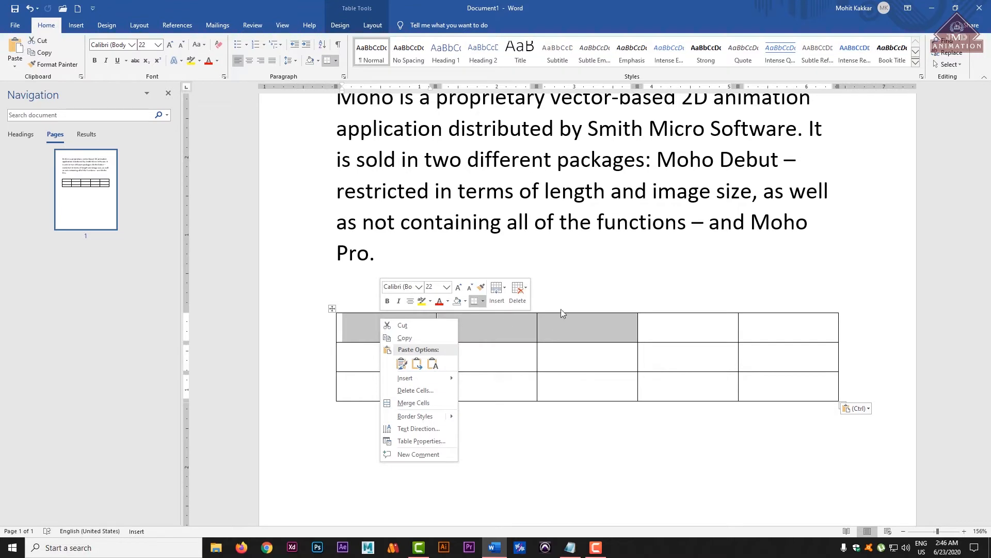
pyautogui.click(518, 291)
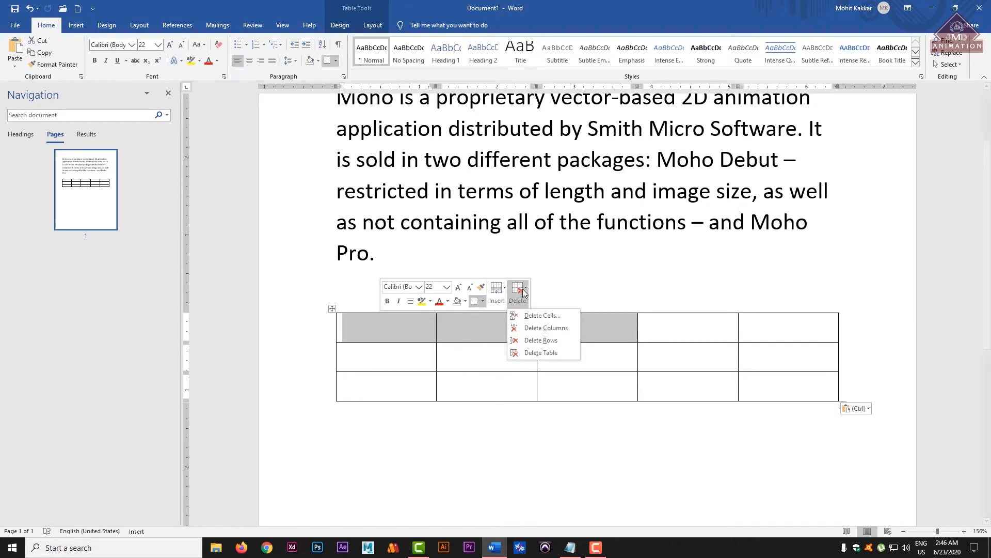
pyautogui.click(538, 328)
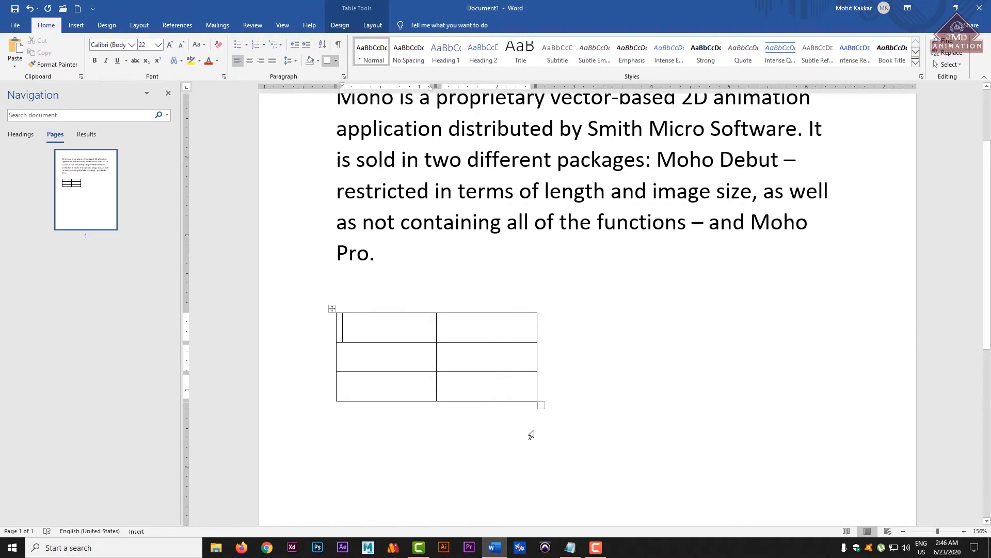
pyautogui.hotkey('ctrl', 'z')
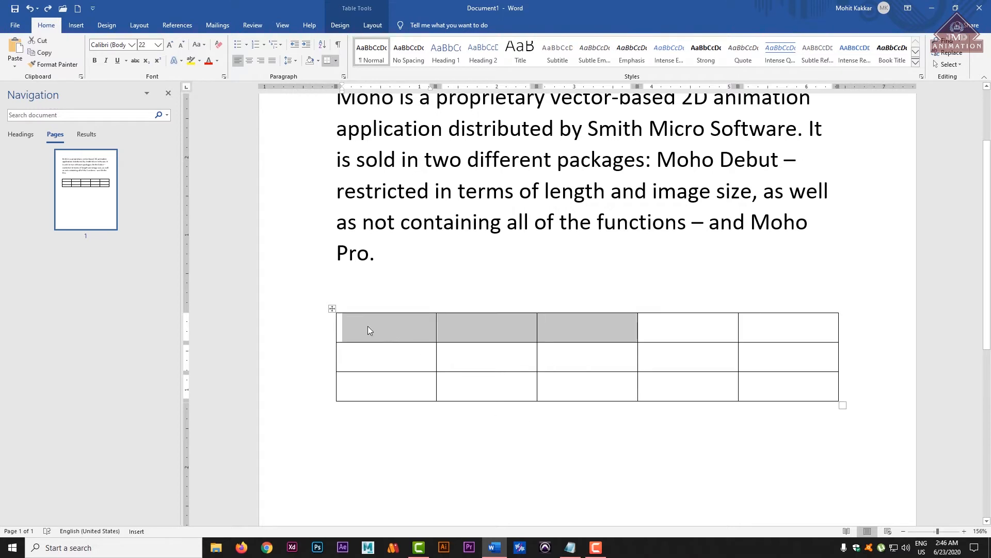
# Insert a new row above the five-column table's first row and another below its last row.
pyautogui.moveTo(367, 330)
pyautogui.mouseDown()
pyautogui.moveTo(770, 326)
pyautogui.moveTo(788, 407)
pyautogui.moveTo(754, 336)
pyautogui.moveTo(429, 326)
pyautogui.moveTo(385, 342)
pyautogui.moveTo(382, 335)
pyautogui.mouseUp()
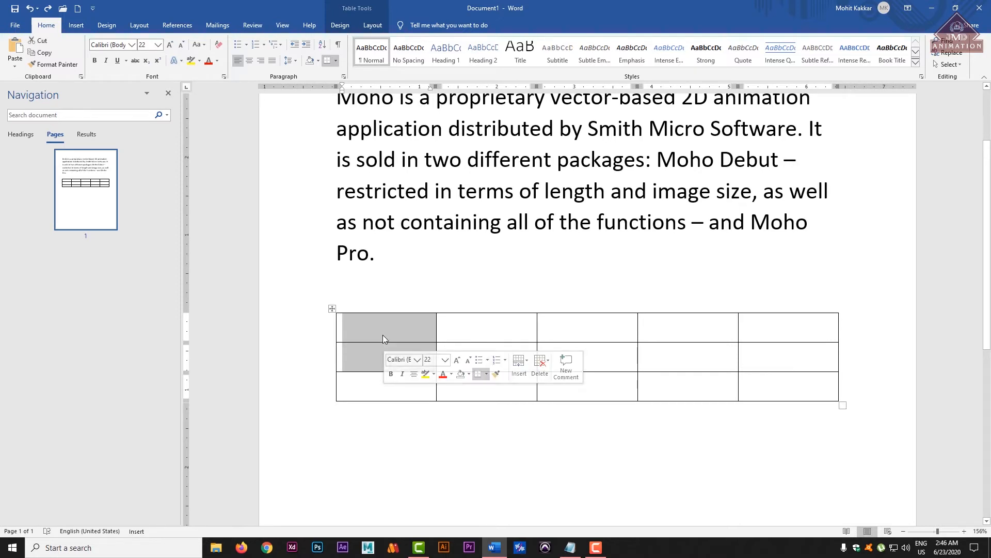
pyautogui.click(382, 335)
pyautogui.click(371, 27)
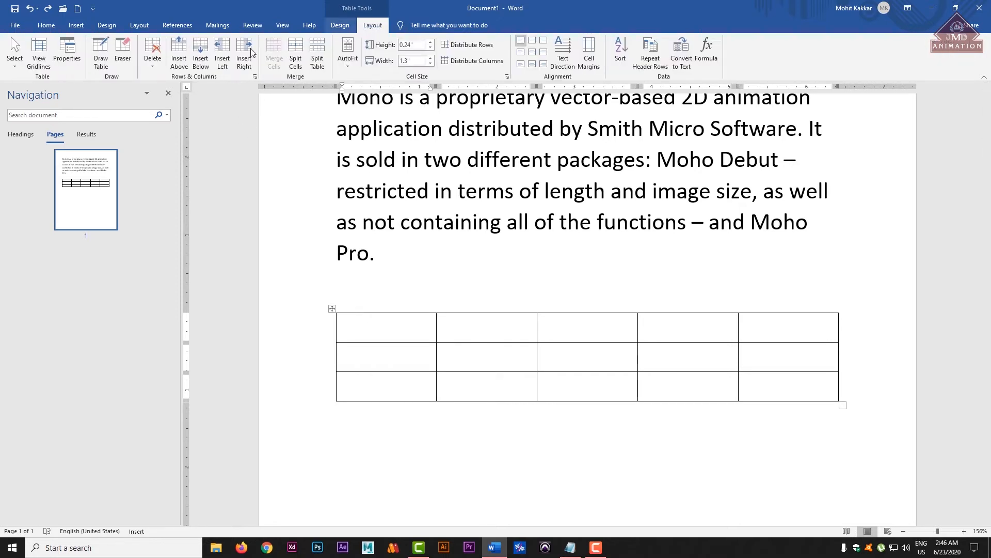
pyautogui.click(156, 70)
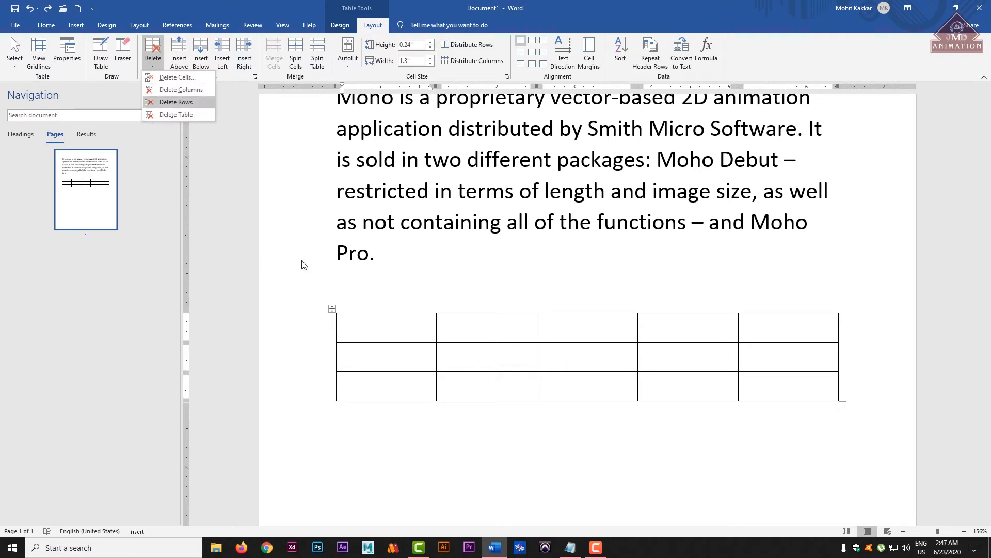
pyautogui.click(357, 329)
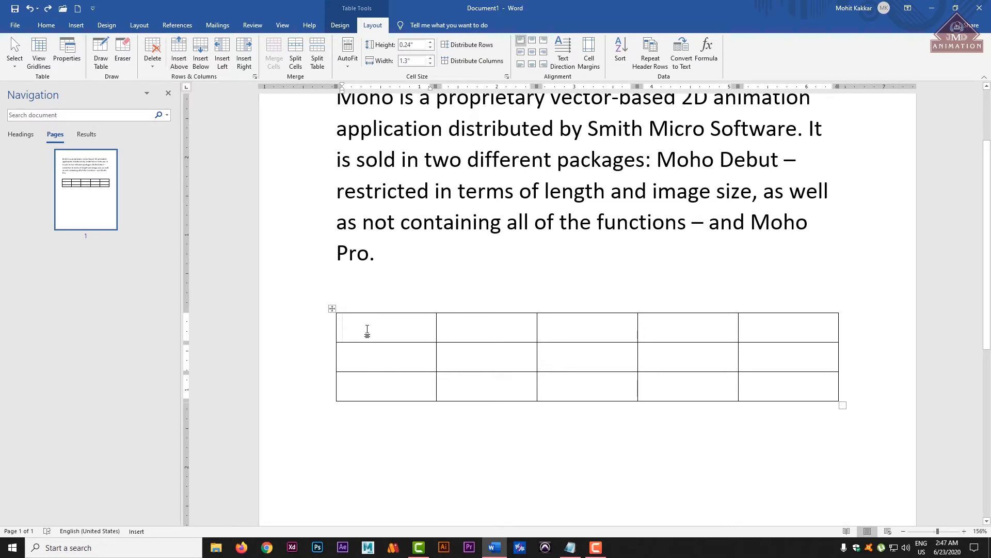
pyautogui.click(181, 51)
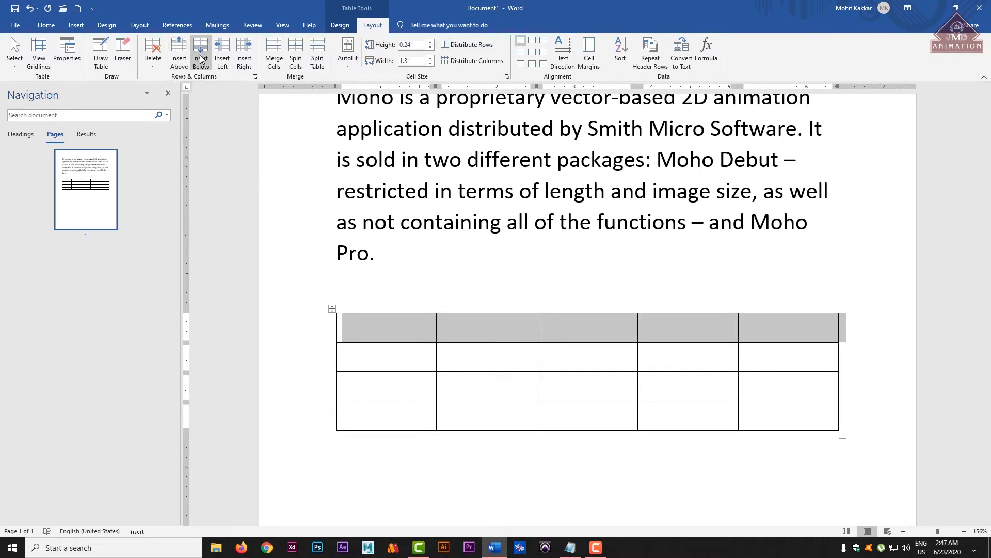
pyautogui.click(356, 418)
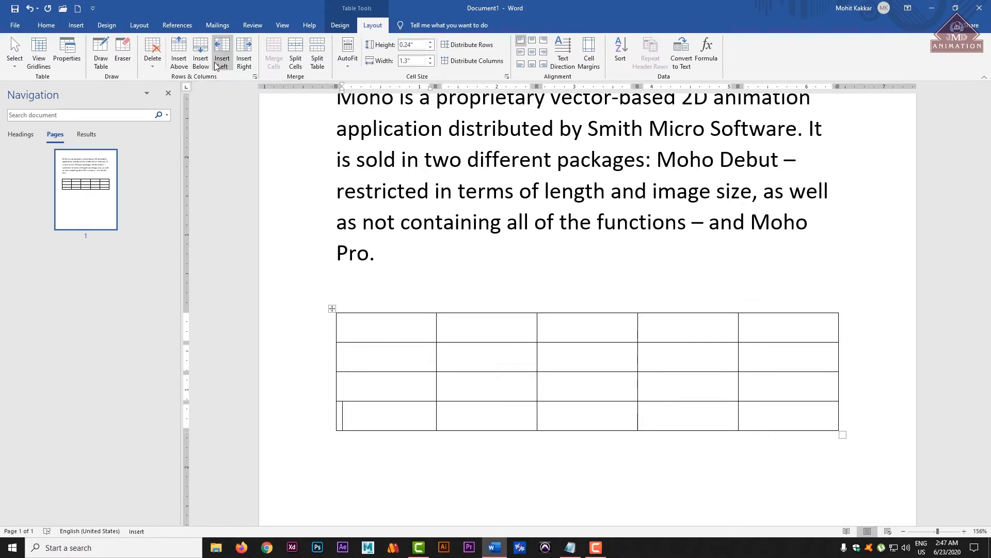
pyautogui.click(201, 51)
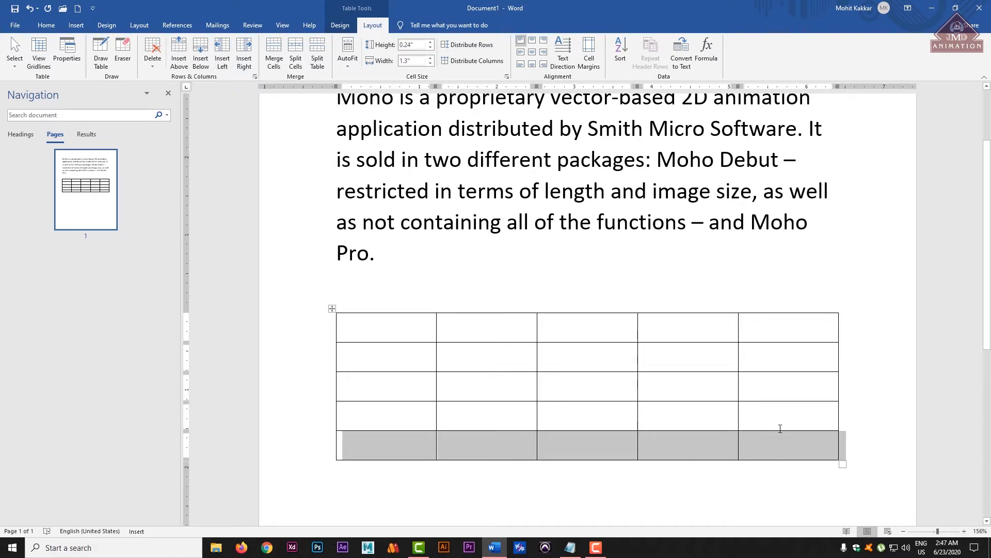
# Insert a column to the left of the table's third column, and another to the right of that new column.
pyautogui.click(789, 414)
pyautogui.click(577, 417)
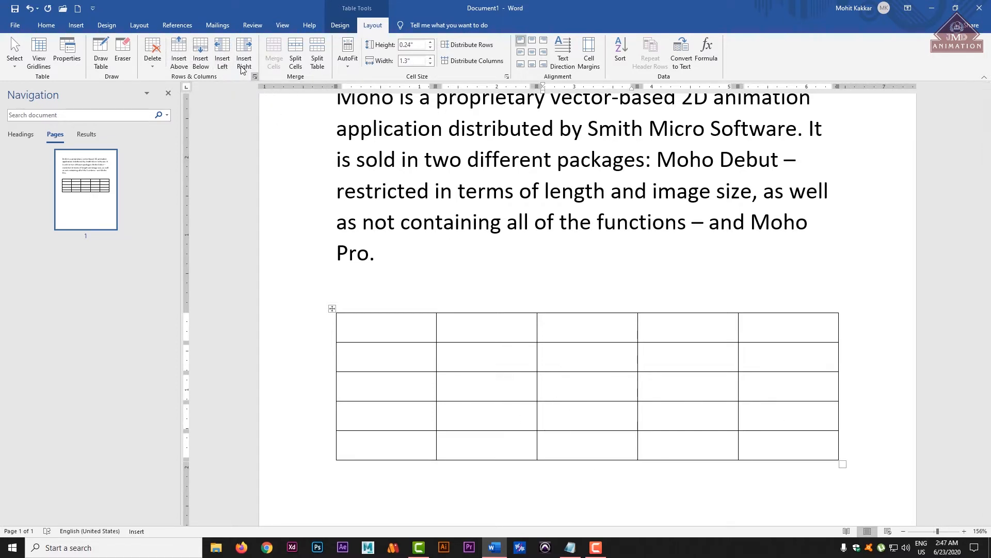
pyautogui.click(222, 52)
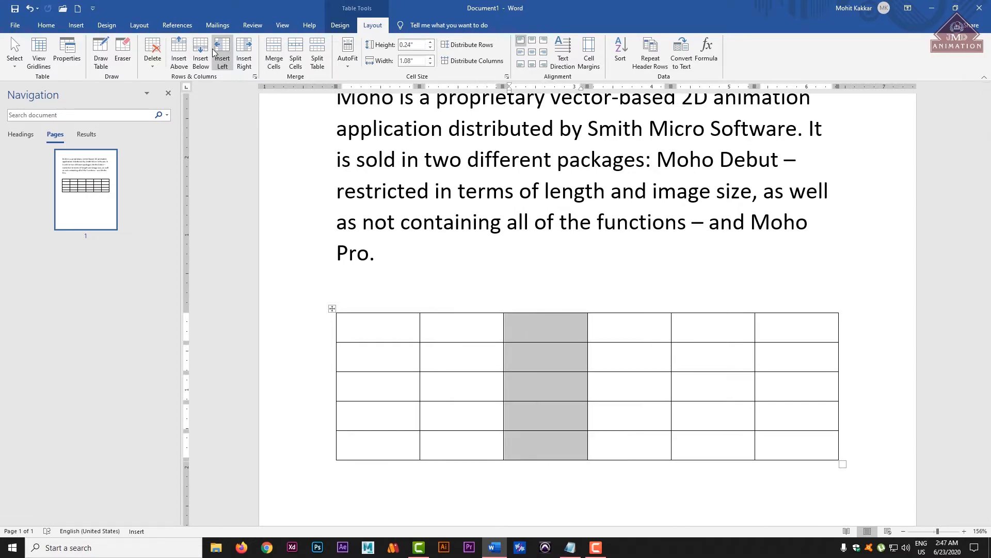
pyautogui.click(246, 49)
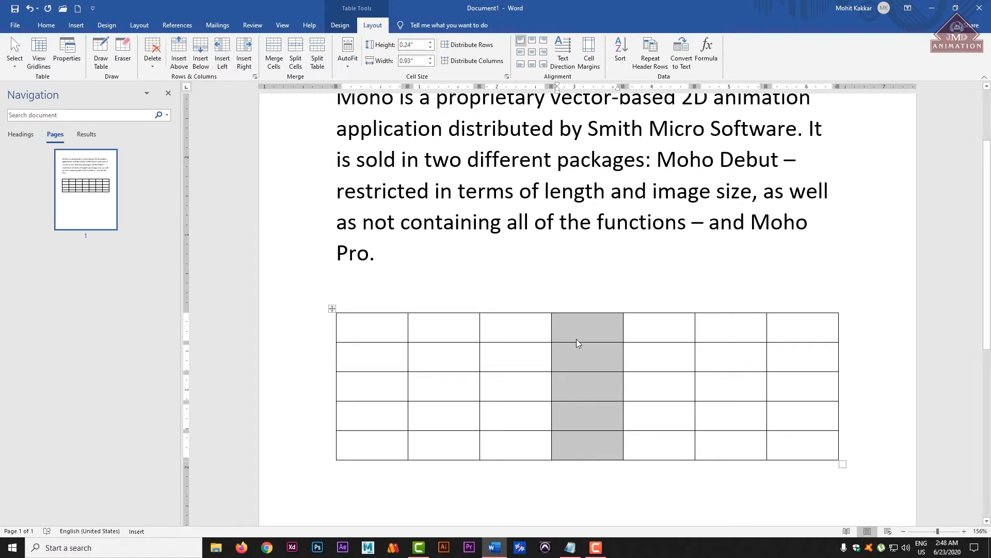
# Delete the selected fourth column through Delete Cells with the Delete entire column option.
pyautogui.click(155, 64)
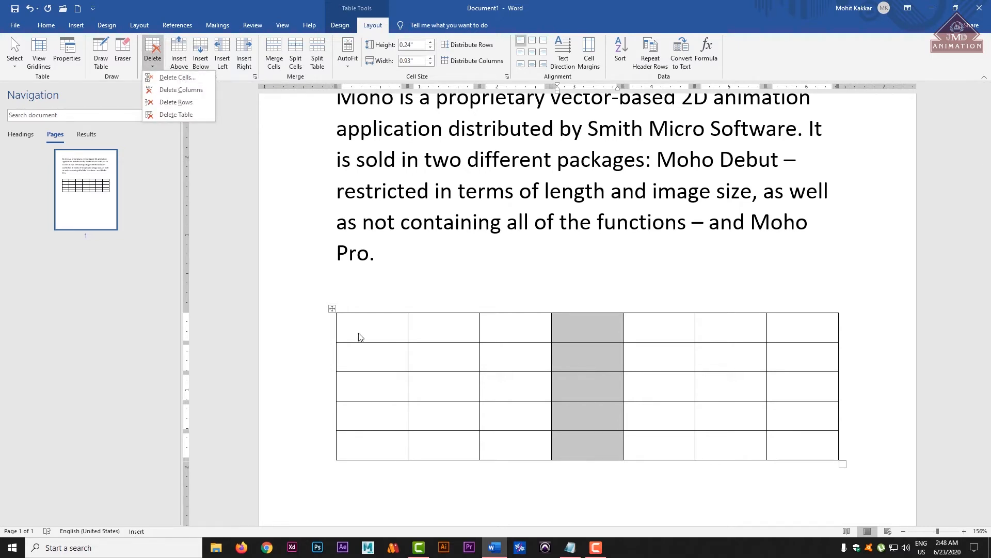
pyautogui.click(176, 77)
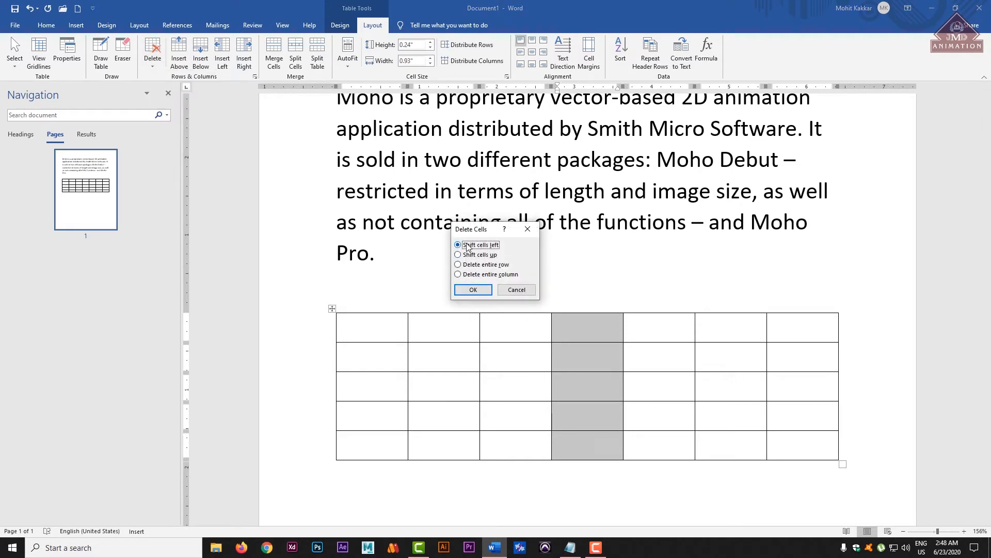
pyautogui.moveTo(476, 231); pyautogui.dragTo(464, 220)
pyautogui.click(446, 252)
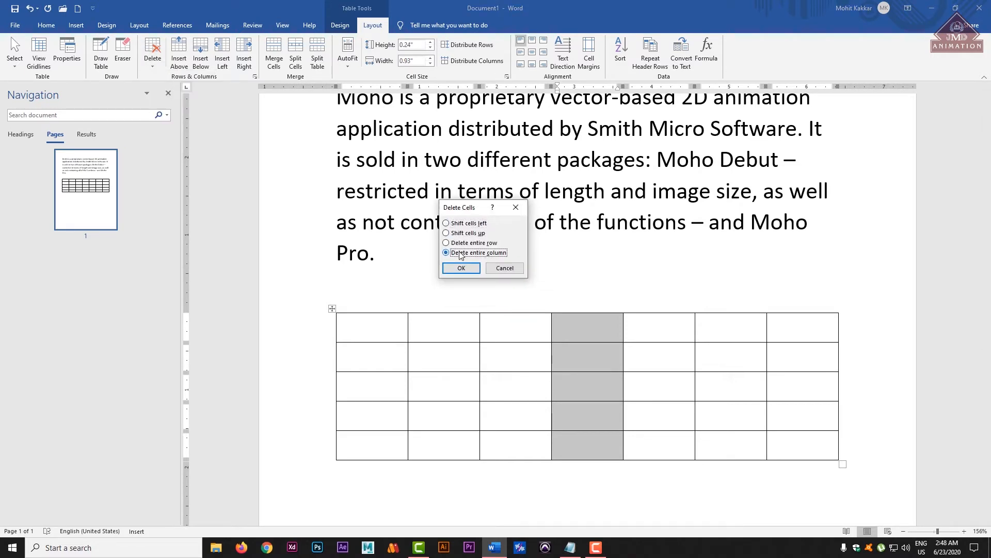
pyautogui.click(461, 267)
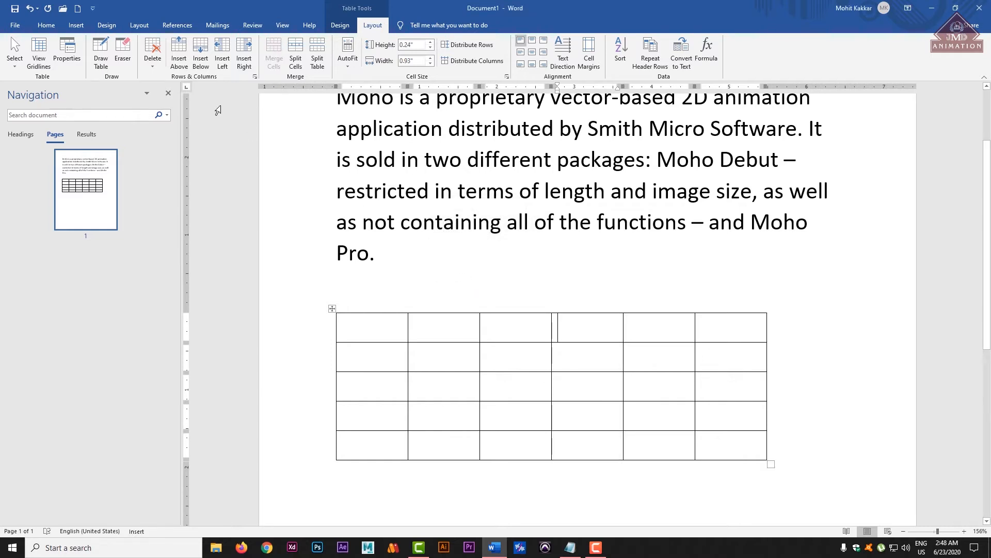
# Delete the table's top two rows and its first column.
pyautogui.click(152, 49)
pyautogui.click(167, 102)
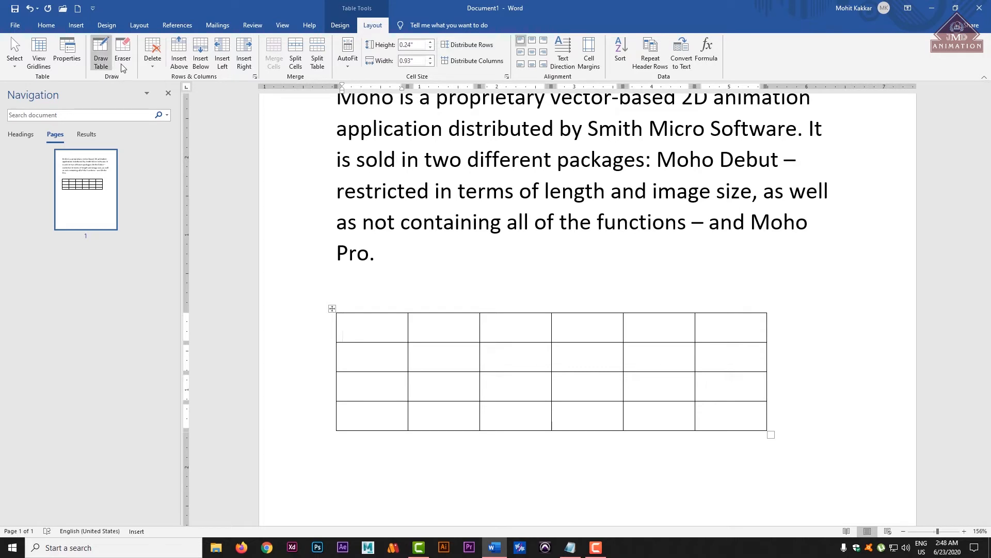
pyautogui.click(153, 65)
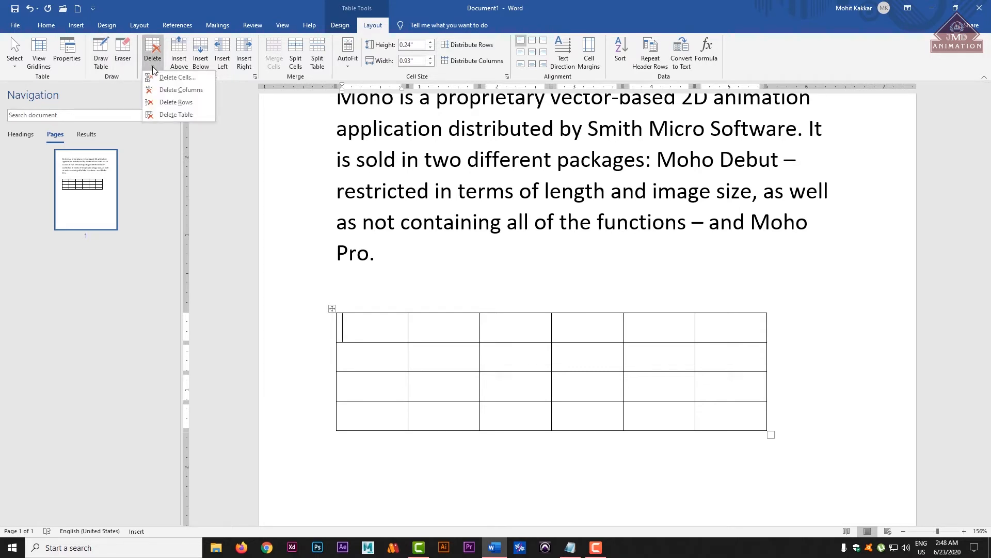
pyautogui.click(175, 103)
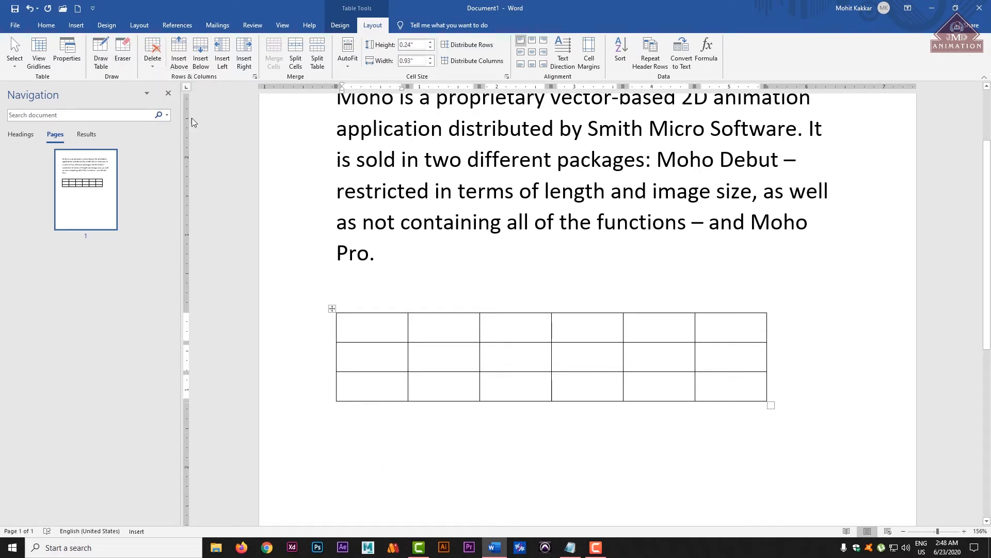
pyautogui.click(154, 63)
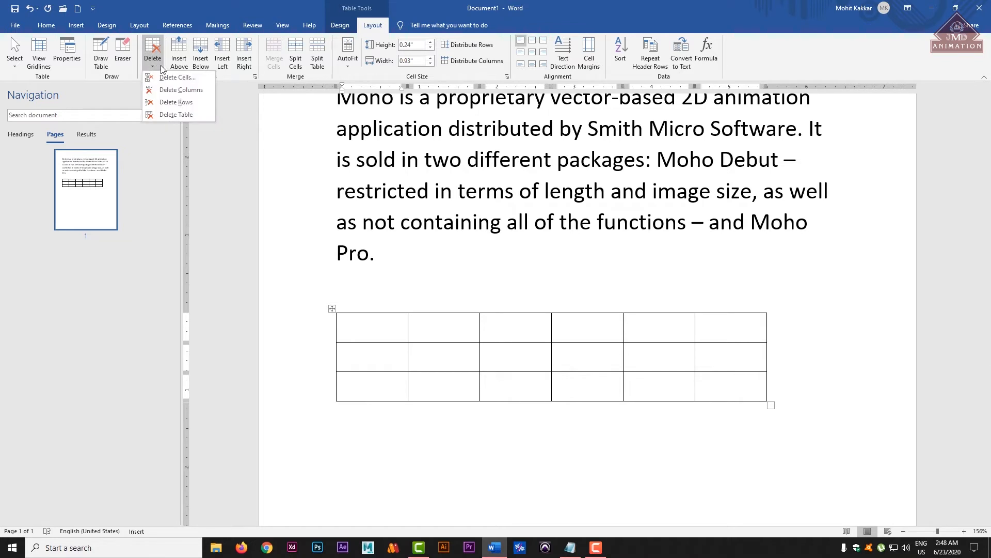
pyautogui.click(176, 90)
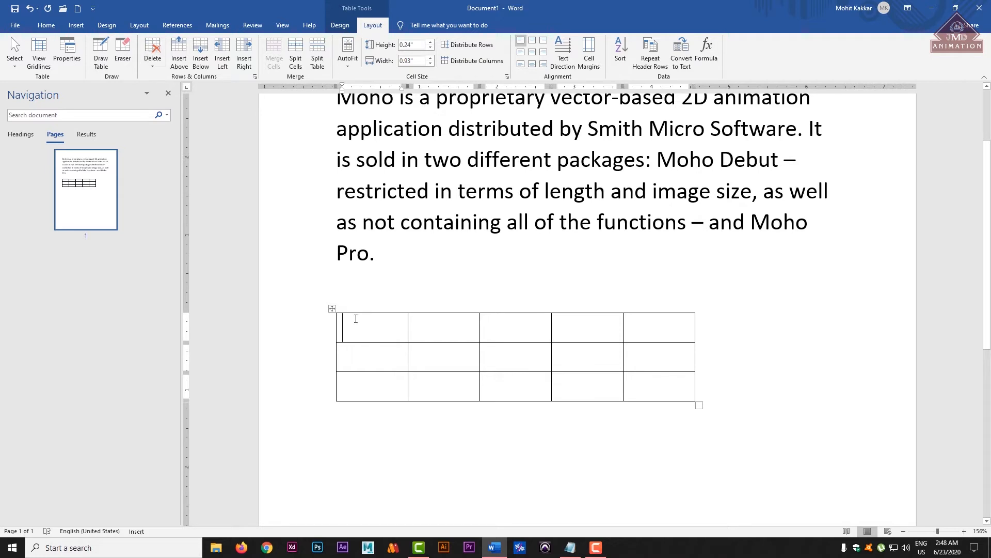
# Remove the table's first column through Delete Cells, choosing Delete entire column.
pyautogui.click(152, 55)
pyautogui.click(172, 77)
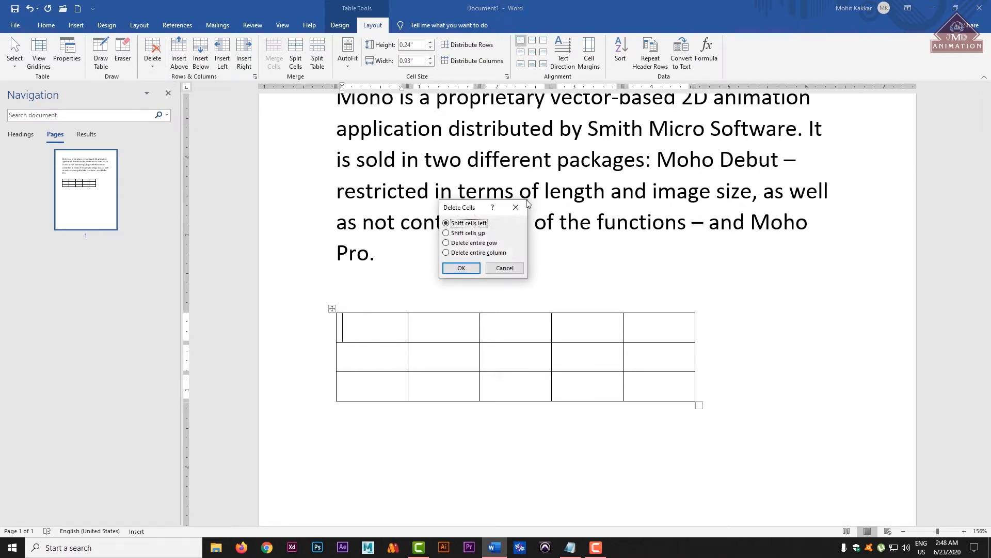
pyautogui.click(482, 246)
pyautogui.click(475, 252)
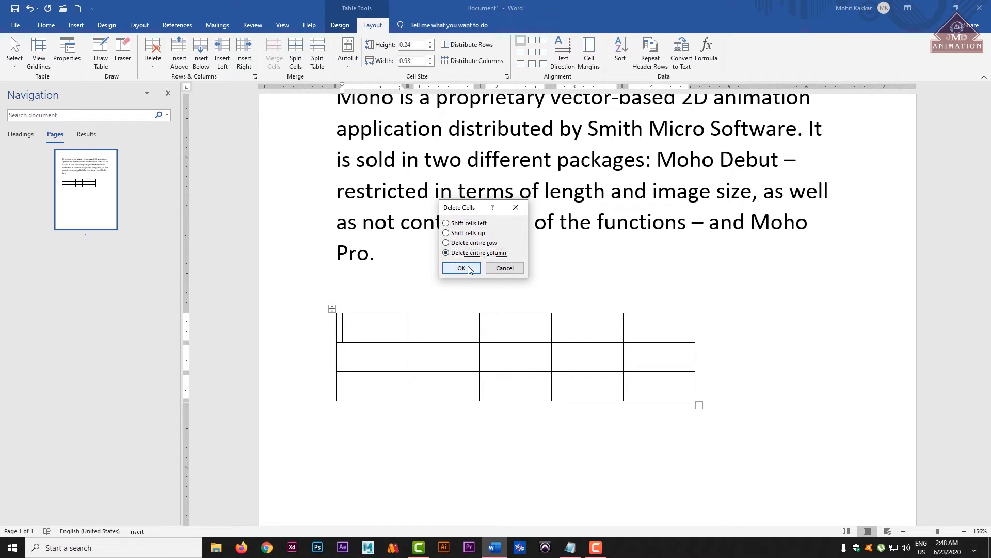
pyautogui.click(461, 268)
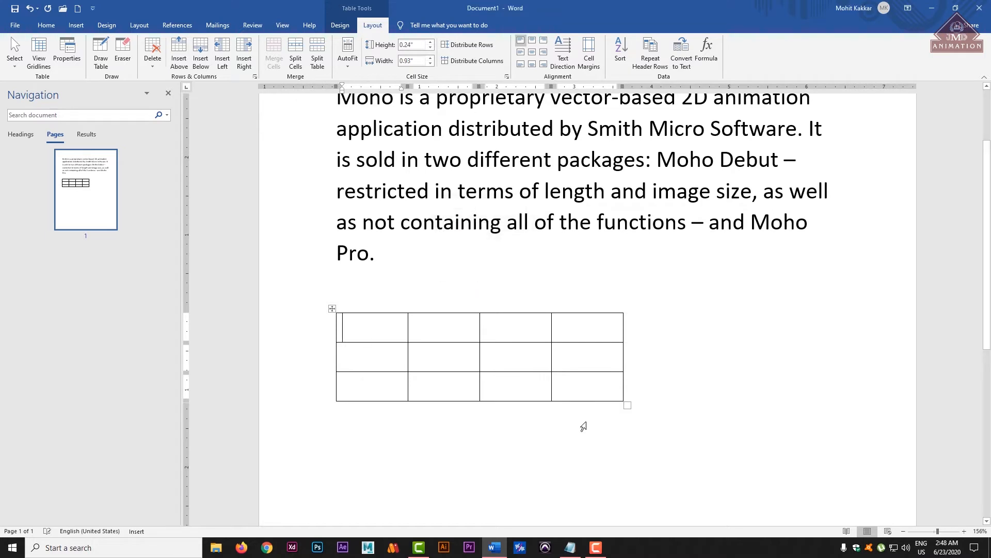
pyautogui.click(152, 52)
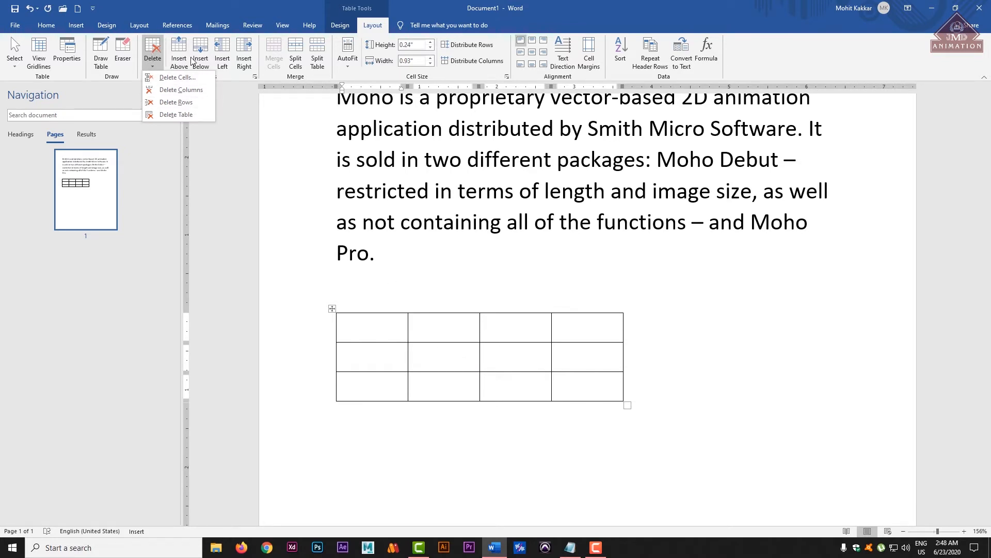
pyautogui.click(440, 326)
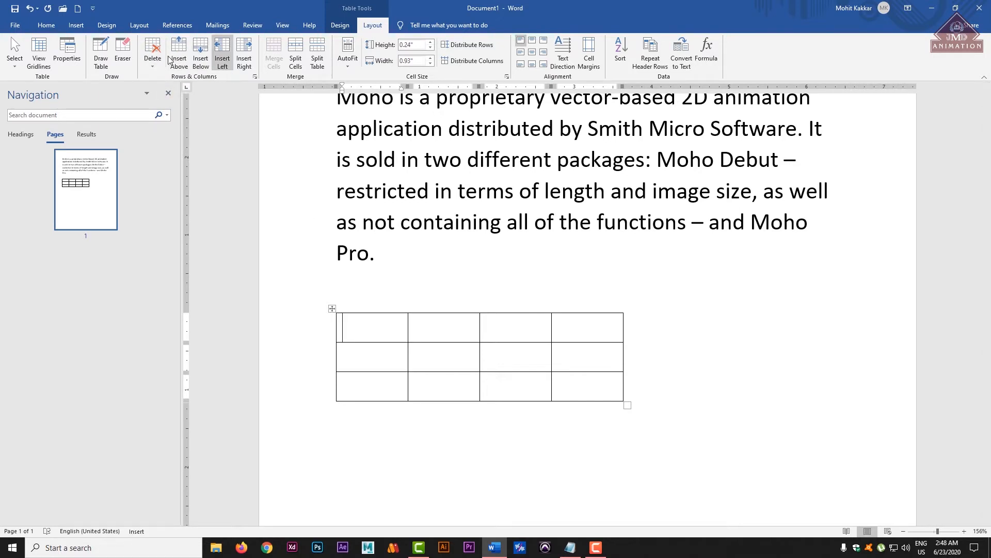
# Erase the fourth column's top border, upper right border and both row dividers with the table Eraser.
pyautogui.click(123, 51)
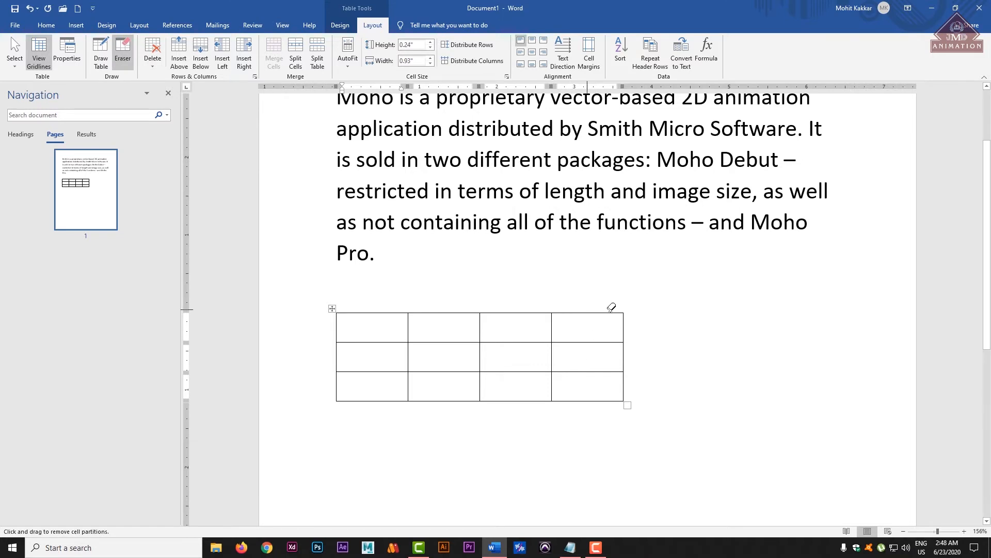
pyautogui.click(624, 324)
pyautogui.click(614, 313)
pyautogui.click(609, 342)
pyautogui.click(600, 372)
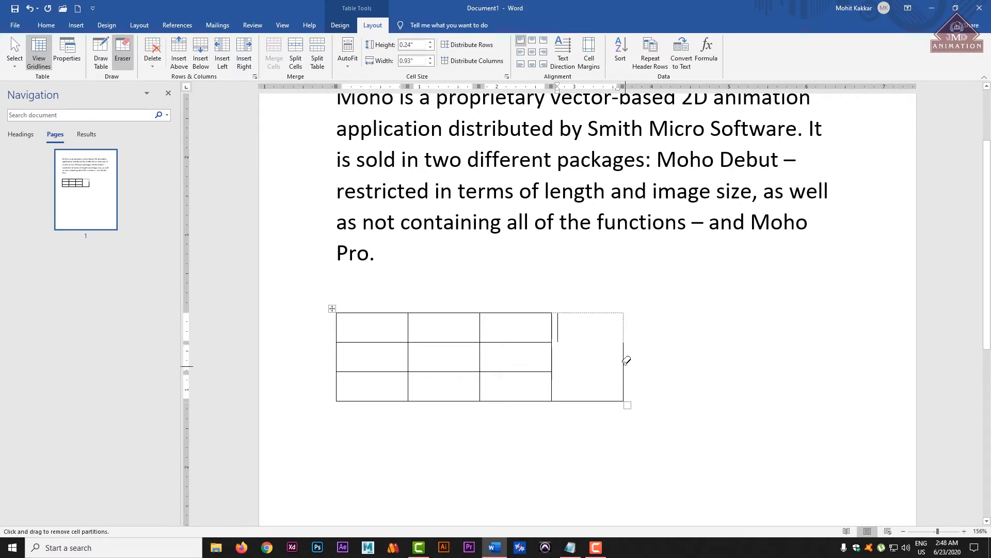
pyautogui.press('Escape')
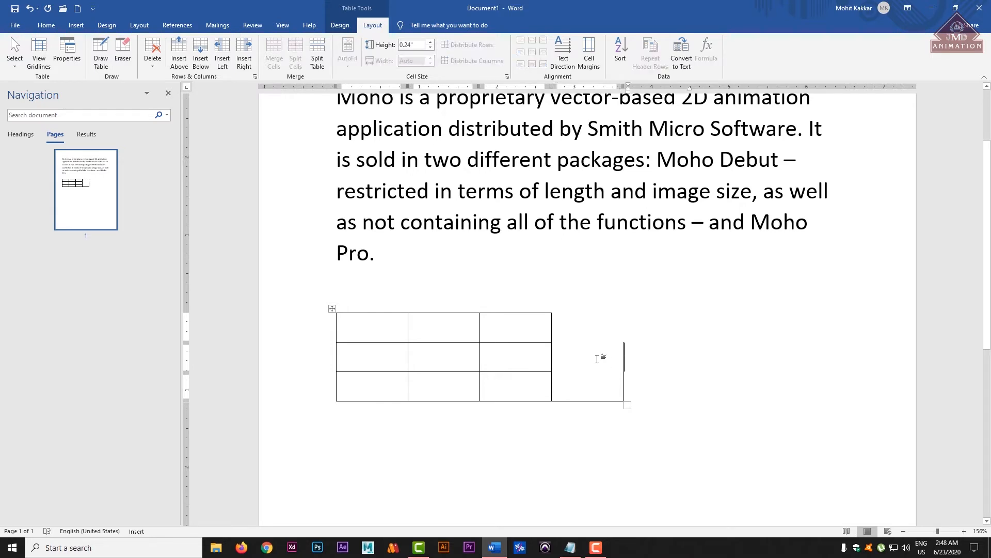
# Erase the fourth column's remaining outer borders, and merge the second column's cells by erasing their two dividers.
pyautogui.click(123, 51)
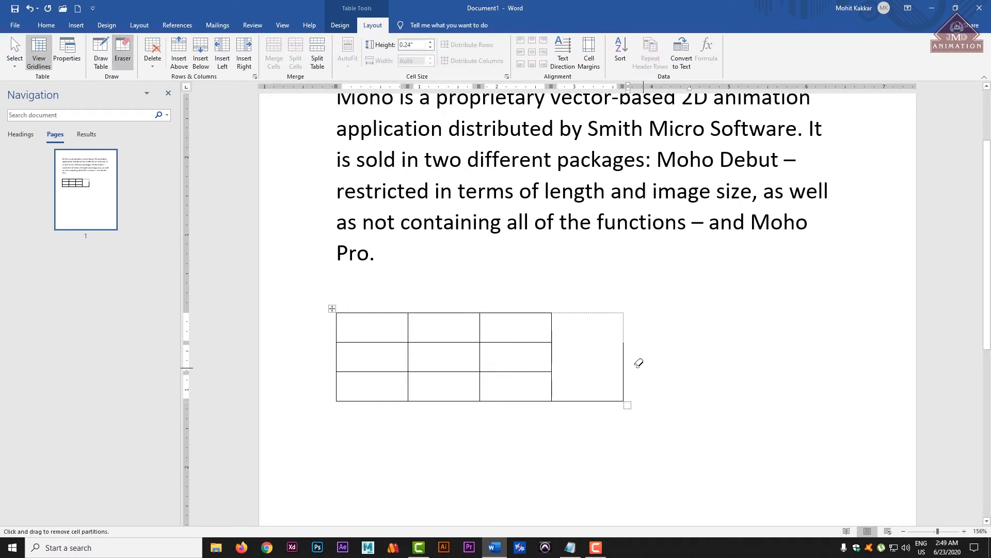
pyautogui.click(625, 355)
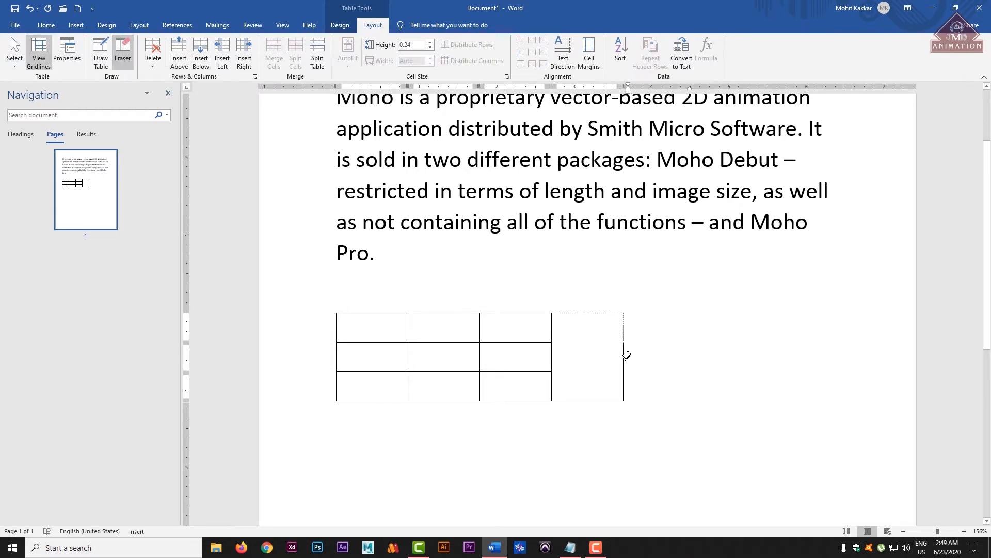
pyautogui.click(614, 401)
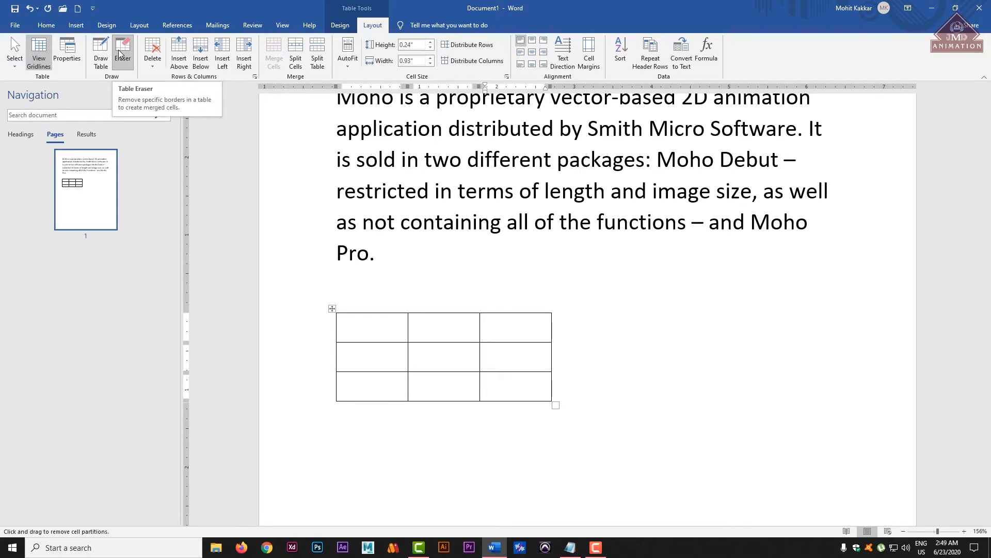
pyautogui.click(435, 342)
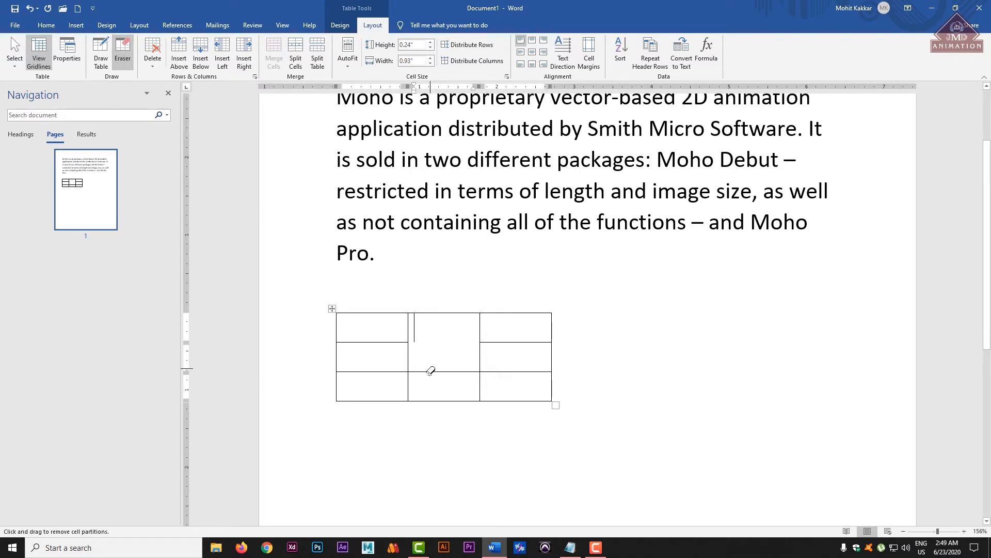
pyautogui.click(431, 371)
# Draw a single-cell table about 2.81" wide and 0.69" high below the existing table, and undo it.
pyautogui.click(103, 58)
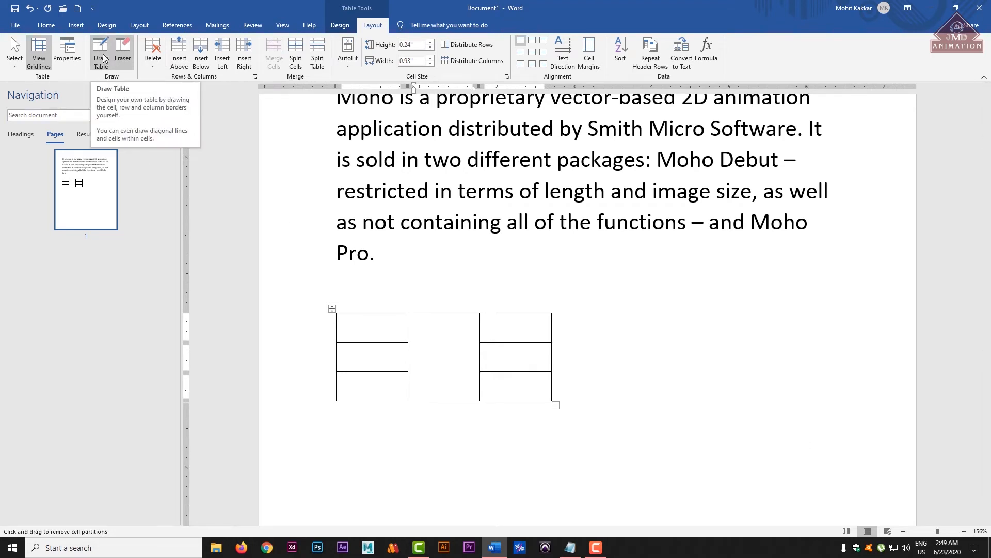
pyautogui.click(104, 57)
pyautogui.moveTo(407, 440); pyautogui.dragTo(625, 495)
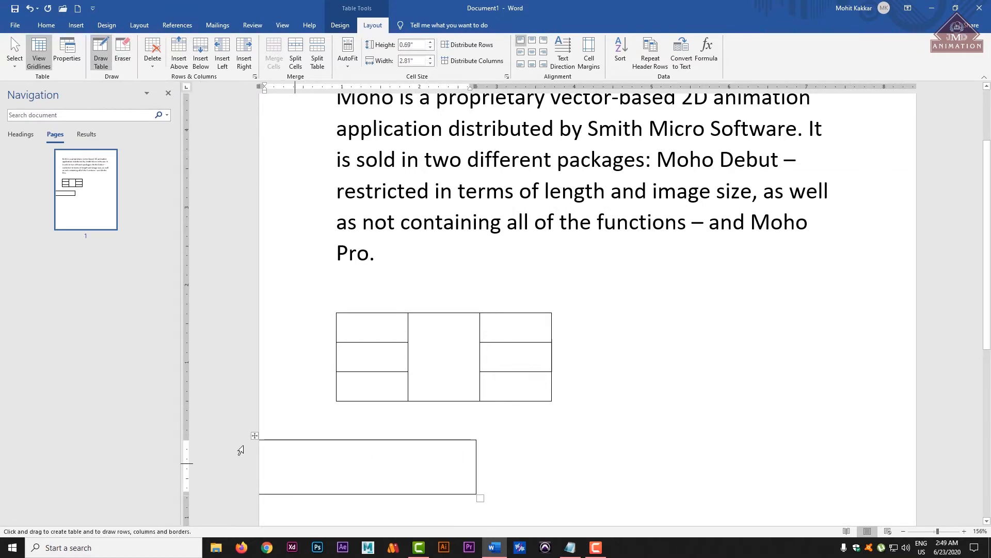
pyautogui.press('Escape')
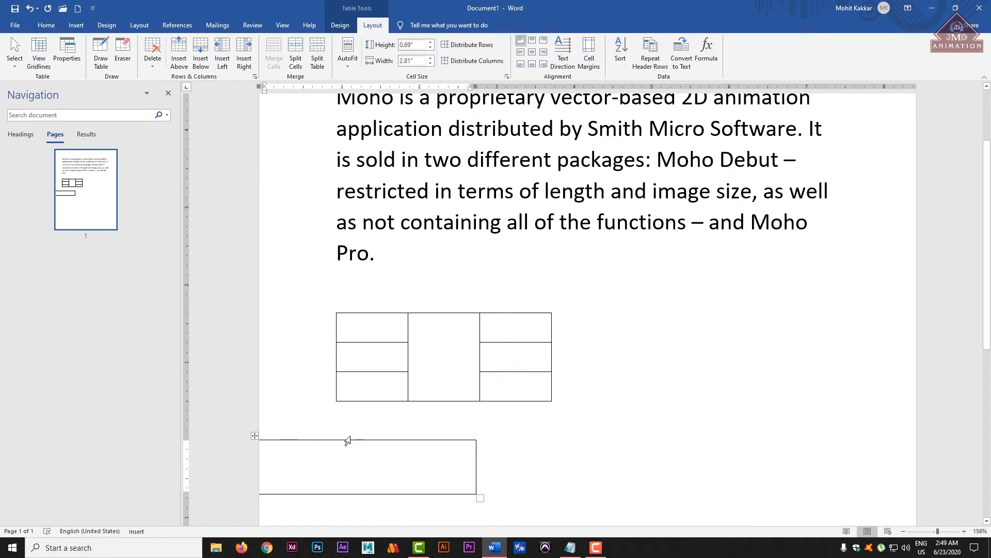
pyautogui.hotkey('ctrl', 'z')
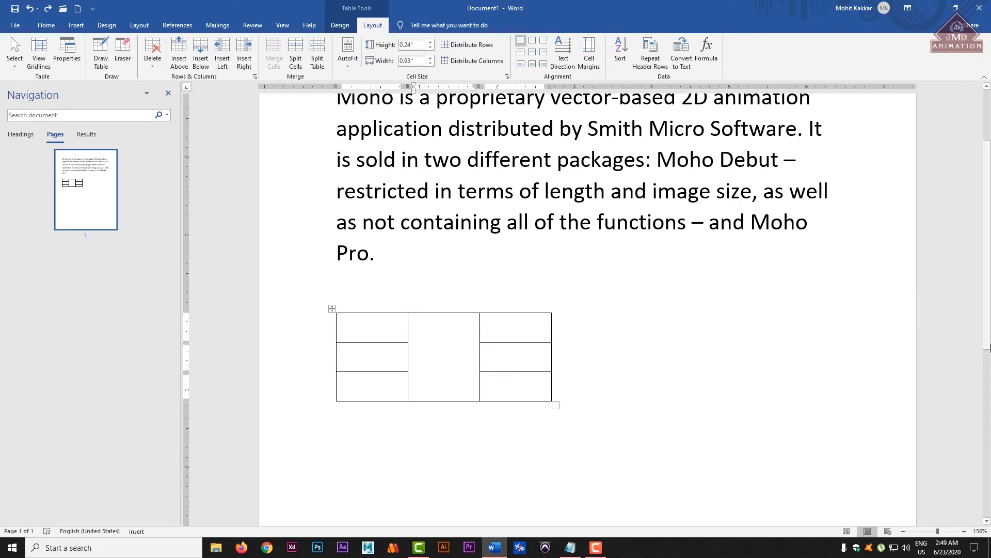
# Undo the table's border erasures and the preceding row and column deletions.
pyautogui.hotkey('ctrl', 'z')
pyautogui.hotkey('ctrl', 'z')
pyautogui.hotkey('ctrl', 'z')
pyautogui.hotkey('ctrl', 'z')
pyautogui.hotkey('ctrl', 'z')
pyautogui.hotkey('ctrl', 'z')
pyautogui.hotkey('ctrl', 'z')
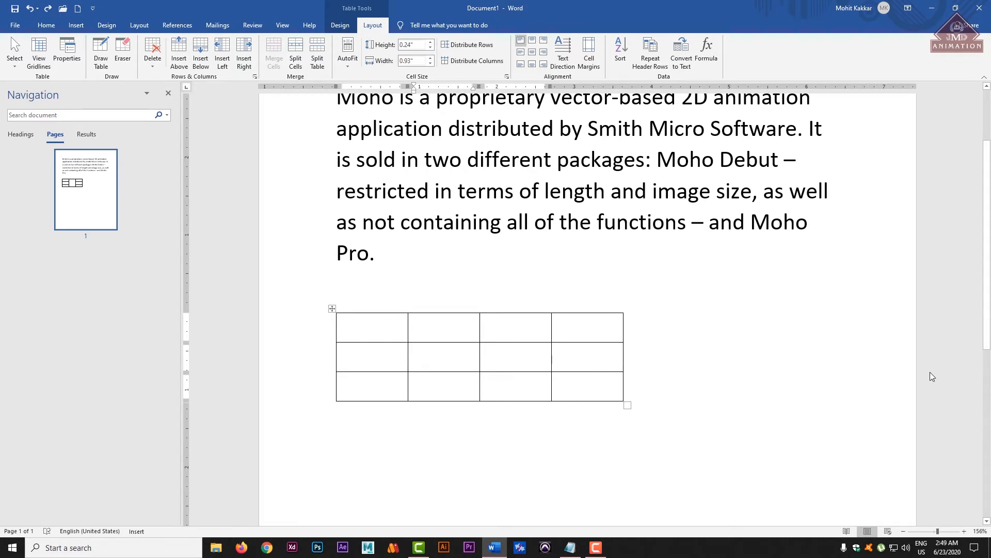
pyautogui.hotkey('ctrl', 'z')
pyautogui.hotkey('ctrl', 'z')
pyautogui.hotkey('ctrl', 'z')
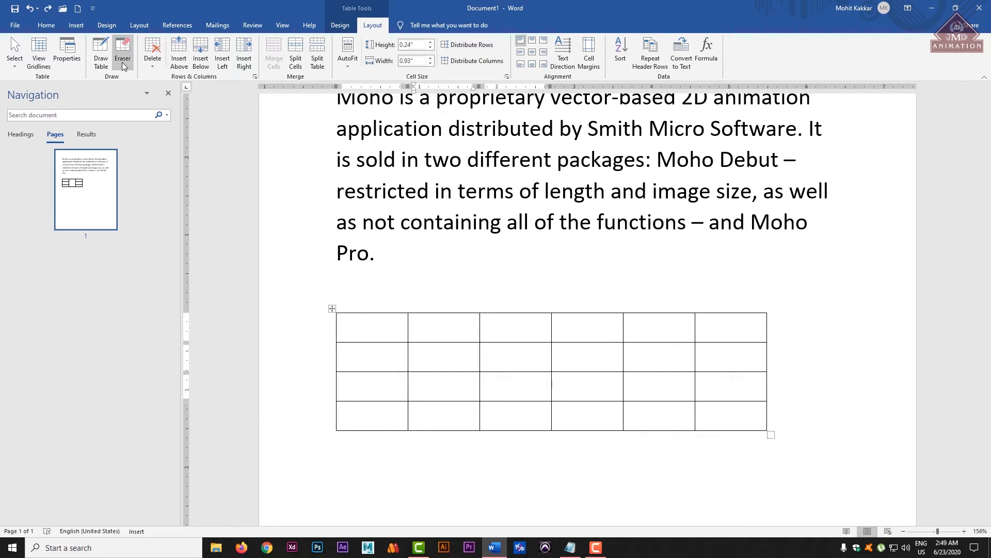
# Review the table, row, column and cell settings in Table Properties, and close the dialog without applying changes.
pyautogui.click(158, 63)
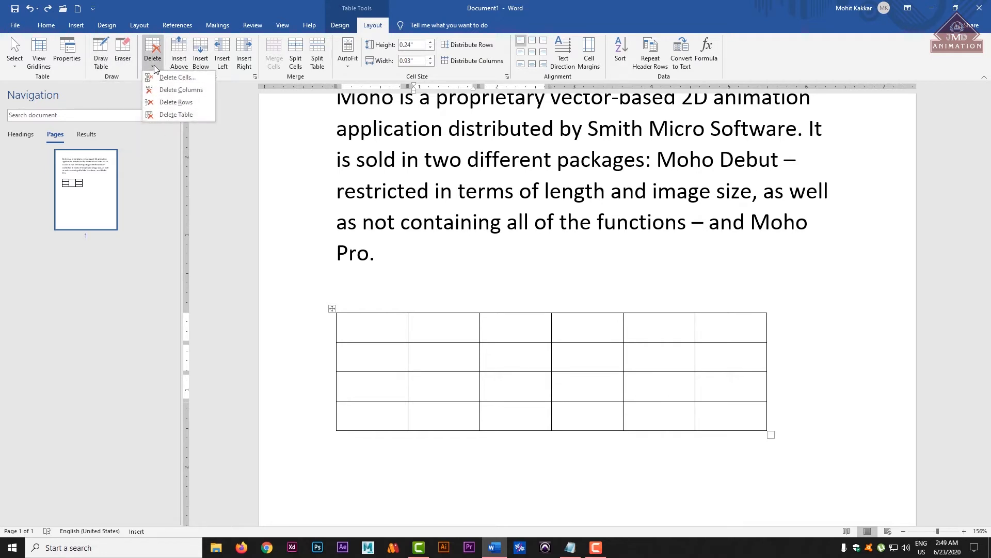
pyautogui.click(154, 67)
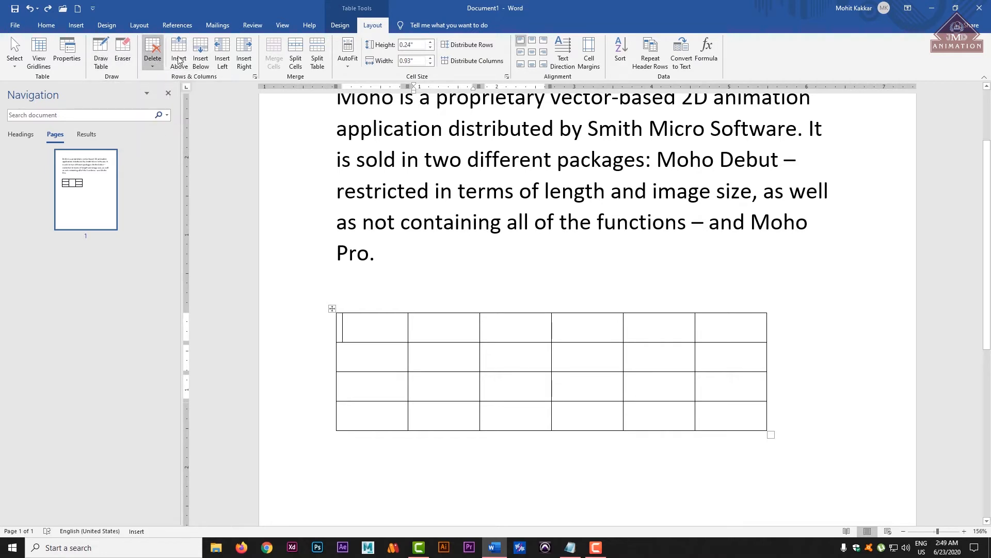
pyautogui.click(73, 52)
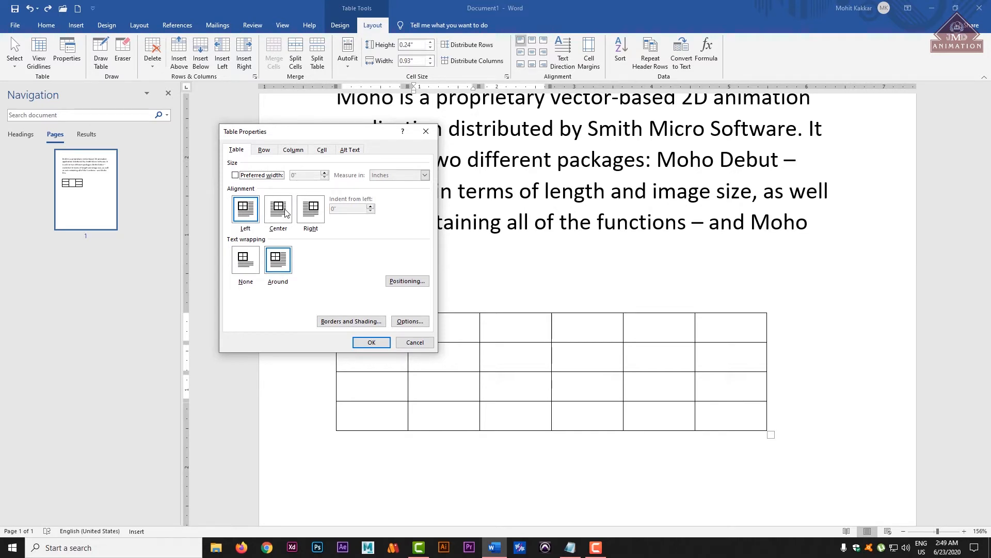
pyautogui.click(264, 150)
pyautogui.click(293, 150)
pyautogui.click(322, 150)
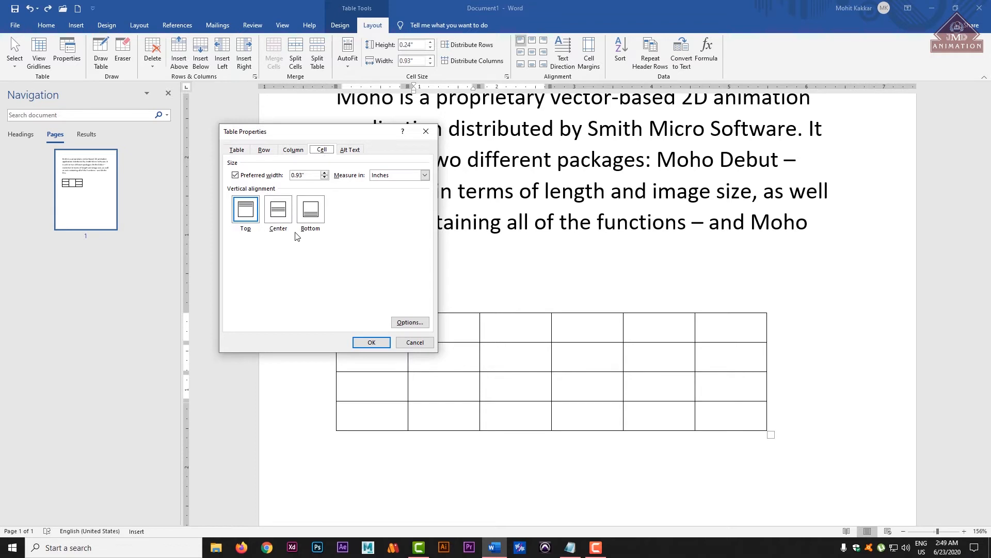
pyautogui.click(237, 150)
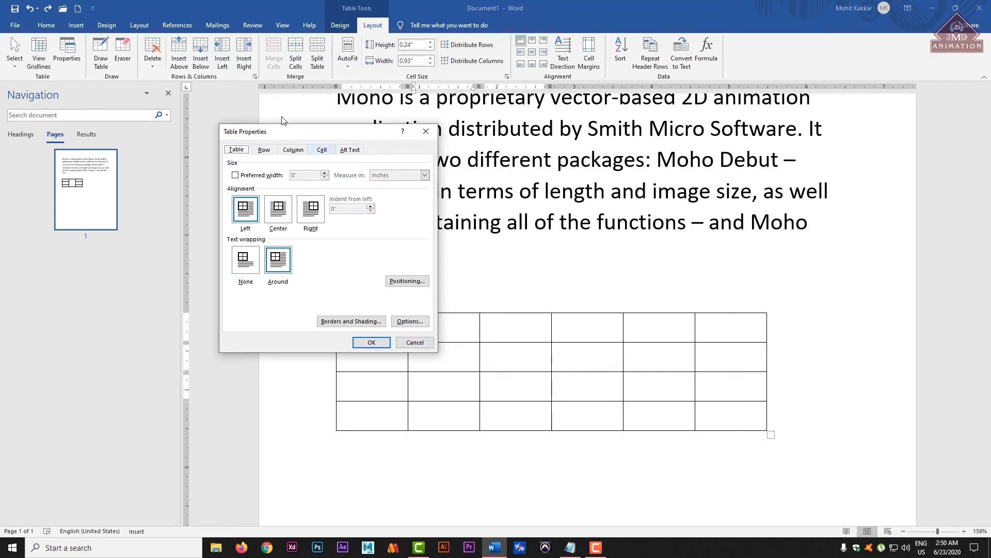
pyautogui.click(413, 342)
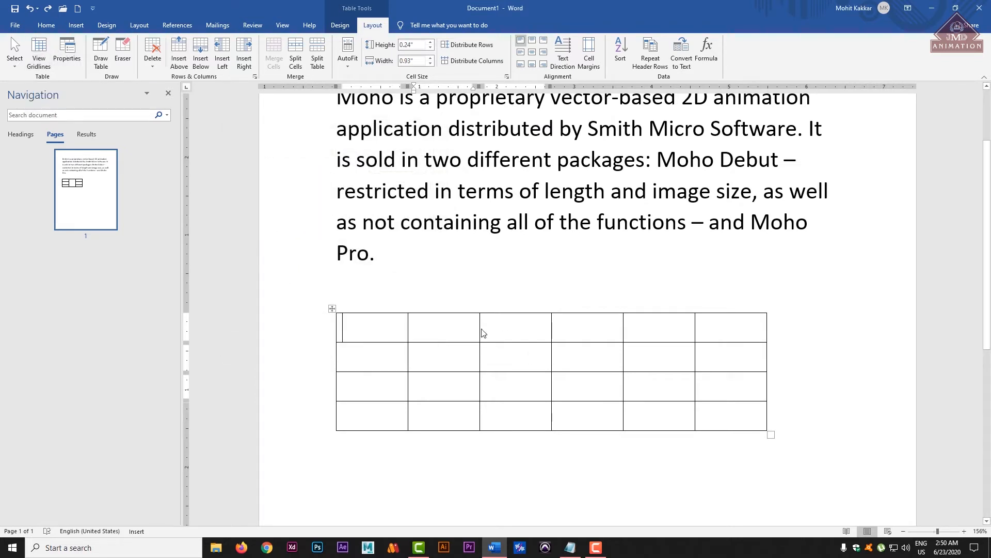
# Fill the first four cells of the table's first row with the numbers 1, 2, 3 and 4.
pyautogui.click(340, 25)
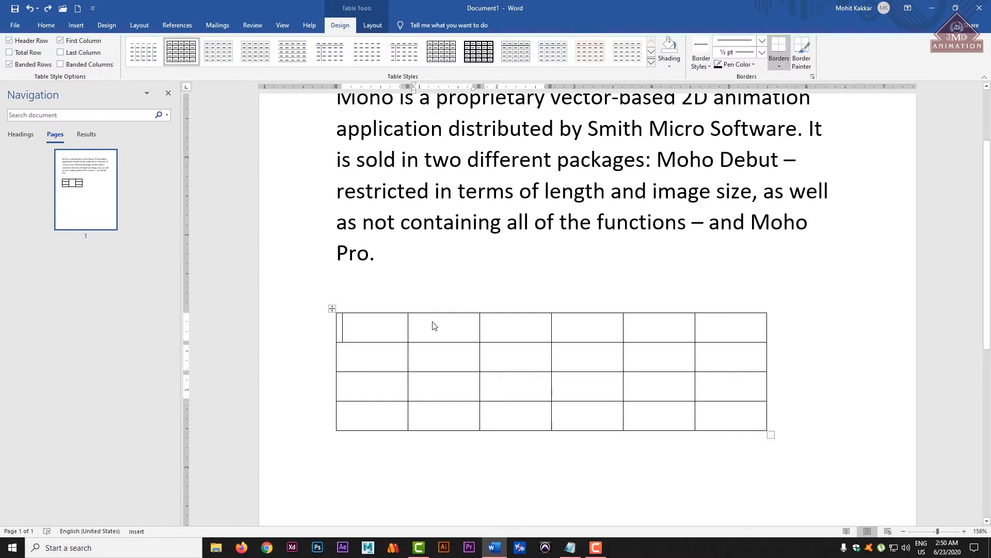
pyautogui.write('1')
pyautogui.click(433, 330)
pyautogui.write('2')
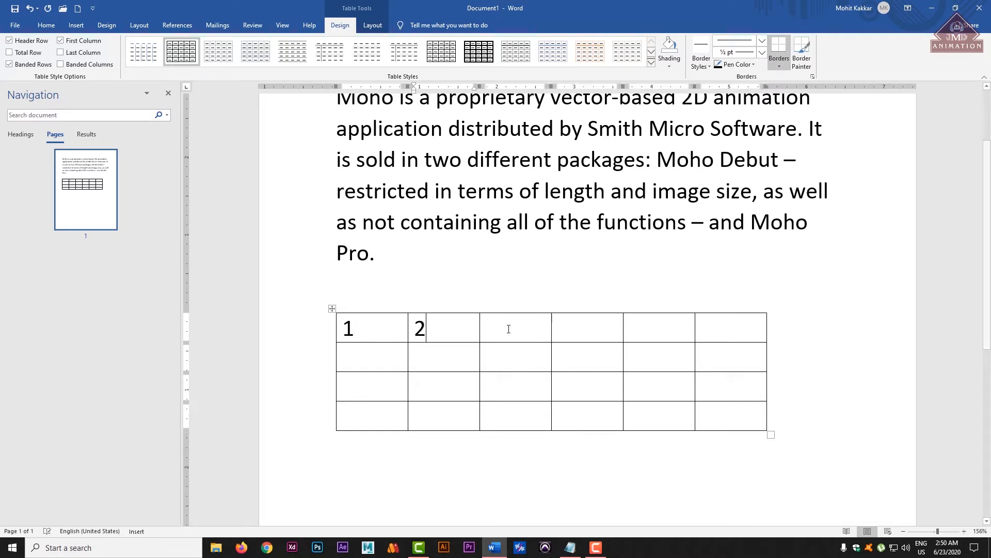
pyautogui.click(523, 328)
pyautogui.write('3')
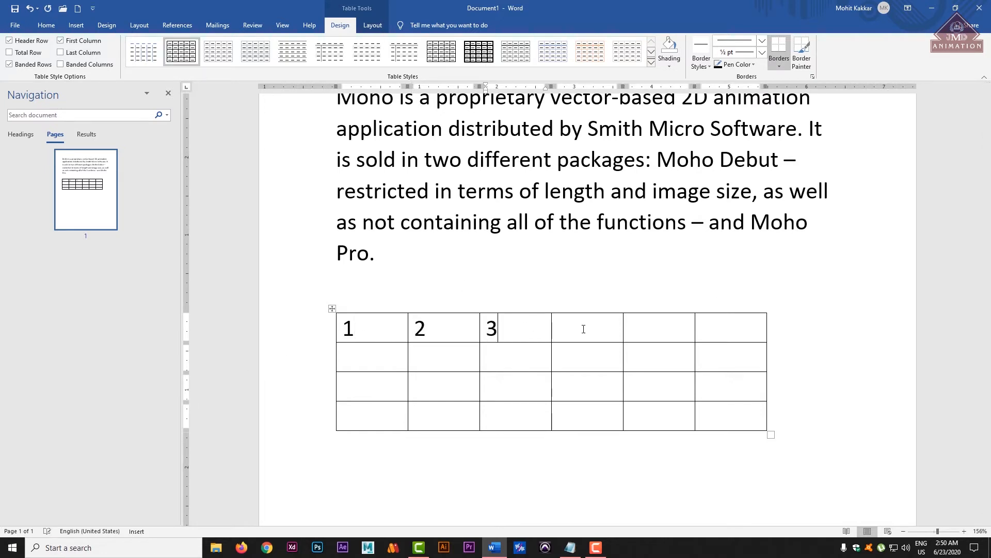
pyautogui.click(583, 329)
pyautogui.write('4')
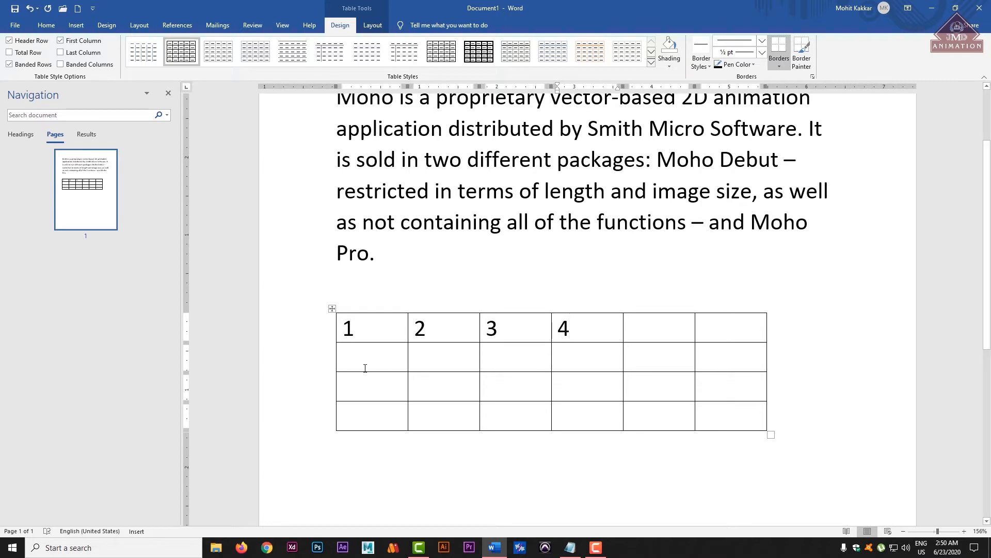
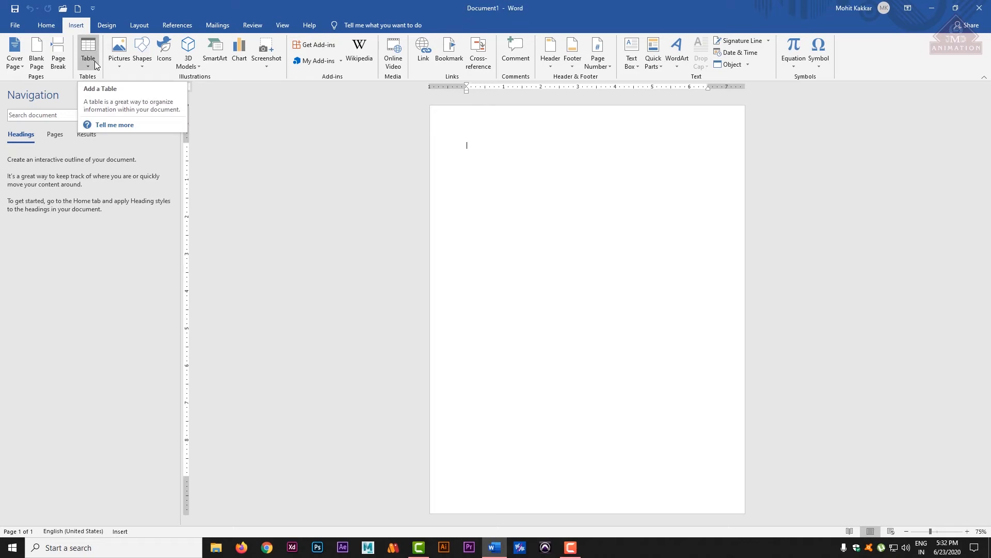
# Insert a table with four columns and three rows, and enlarge it to cells about 1.68" wide and 0.94" high.
pyautogui.click(94, 61)
pyautogui.click(94, 61)
pyautogui.click(95, 60)
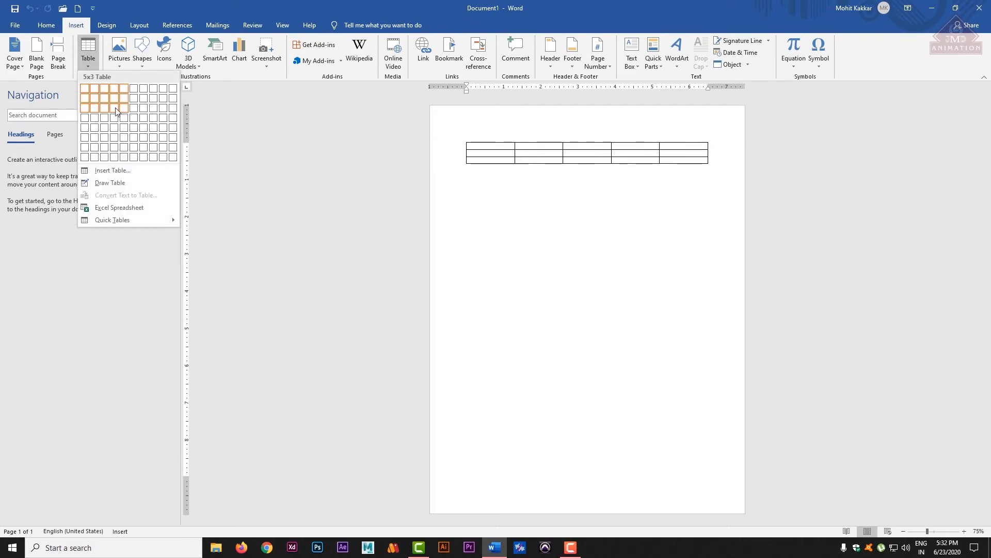
pyautogui.click(115, 109)
pyautogui.moveTo(714, 165); pyautogui.dragTo(717, 252)
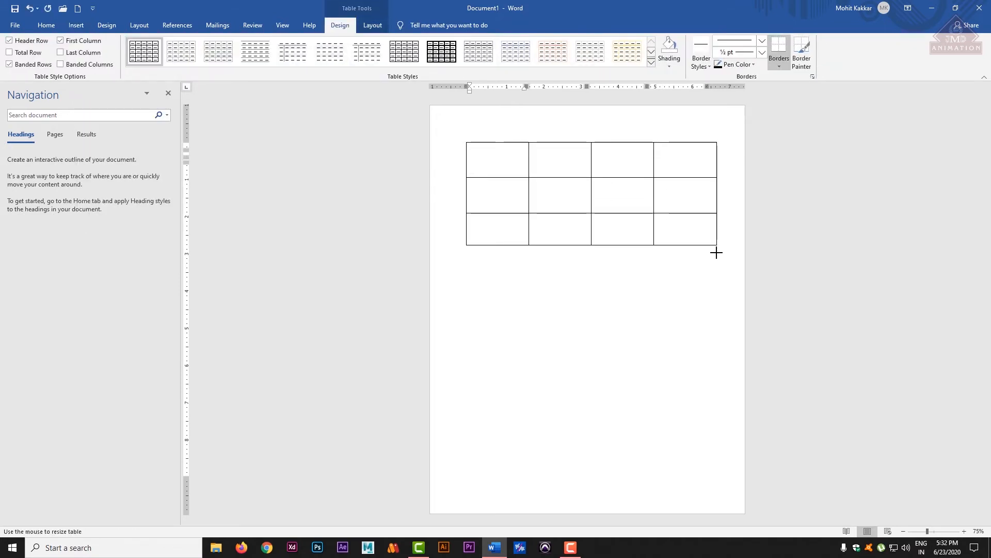
# Select the first cell, its column, the rows that column spans and the whole table in turn, and clear the selection.
pyautogui.click(372, 25)
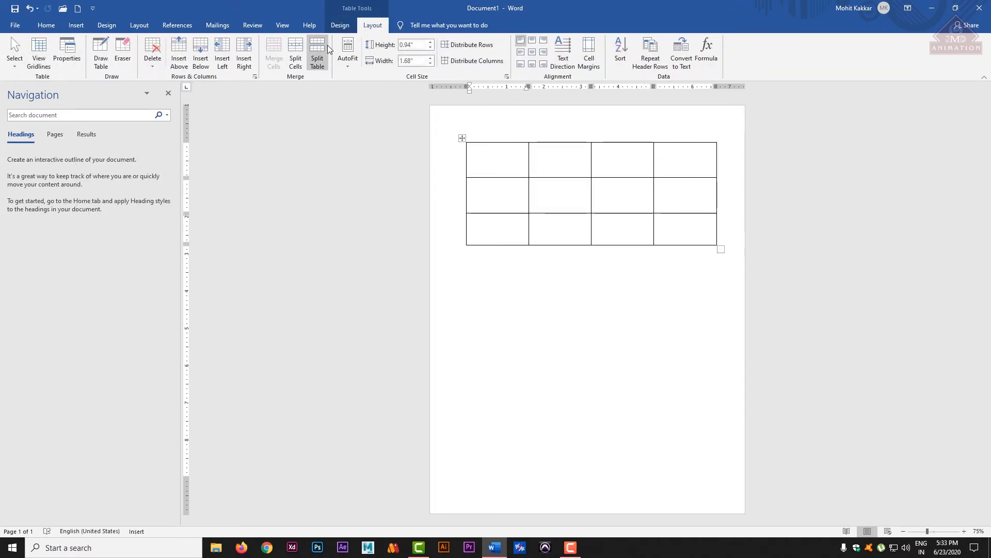
pyautogui.click(16, 62)
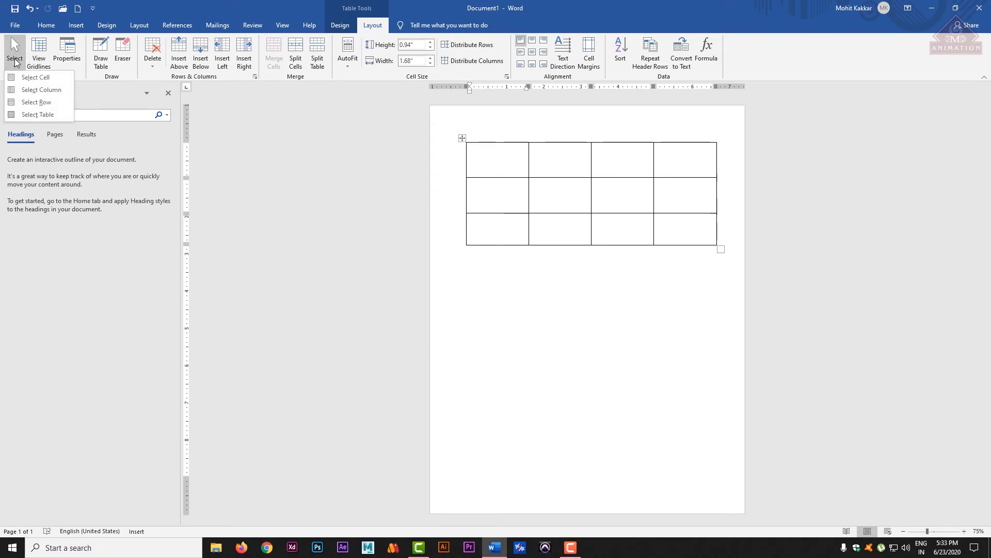
pyautogui.click(39, 79)
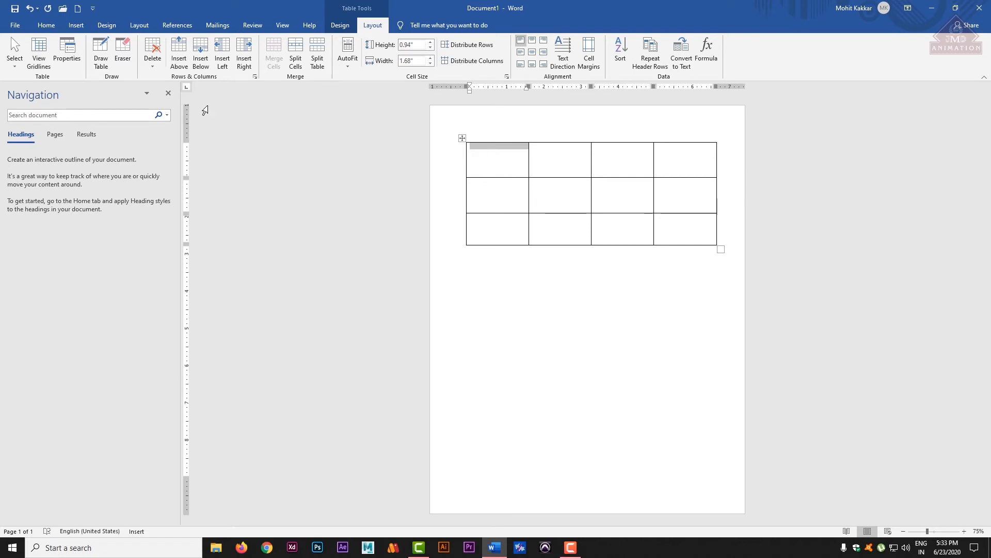
pyautogui.click(15, 66)
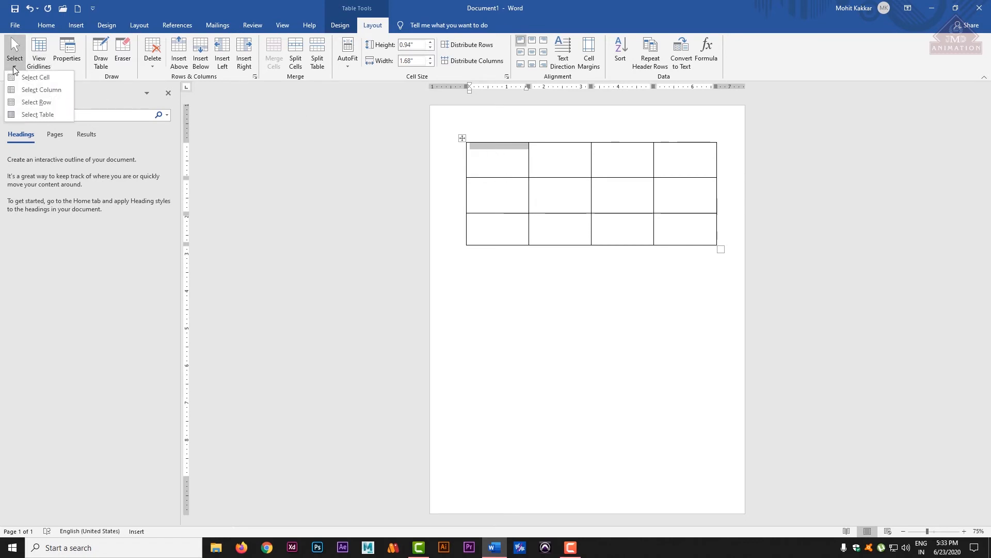
pyautogui.click(37, 91)
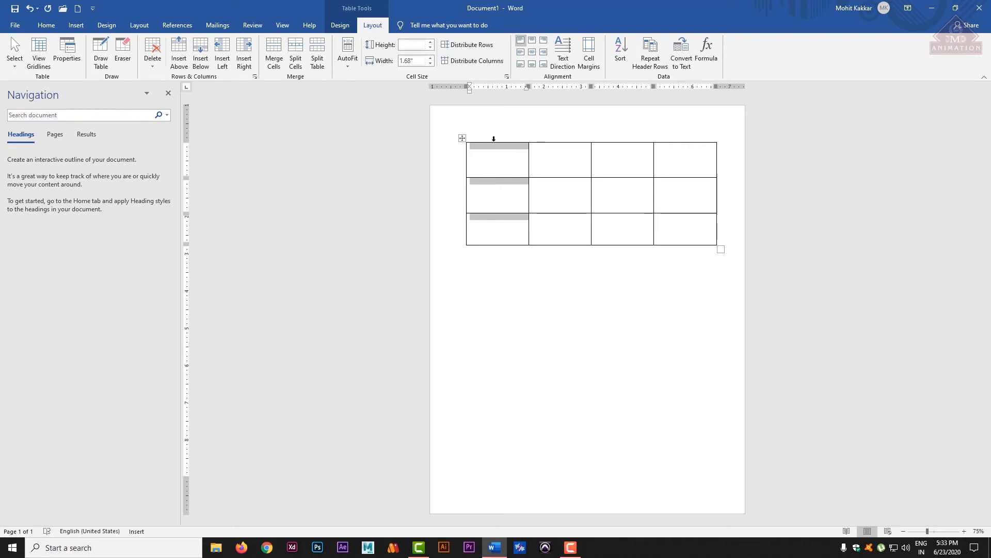
pyautogui.click(15, 66)
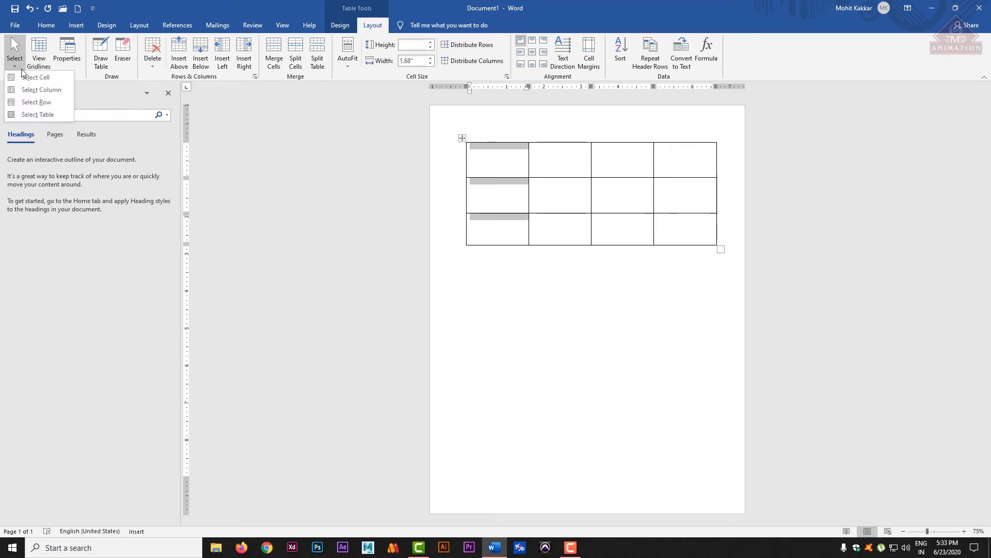
pyautogui.click(42, 103)
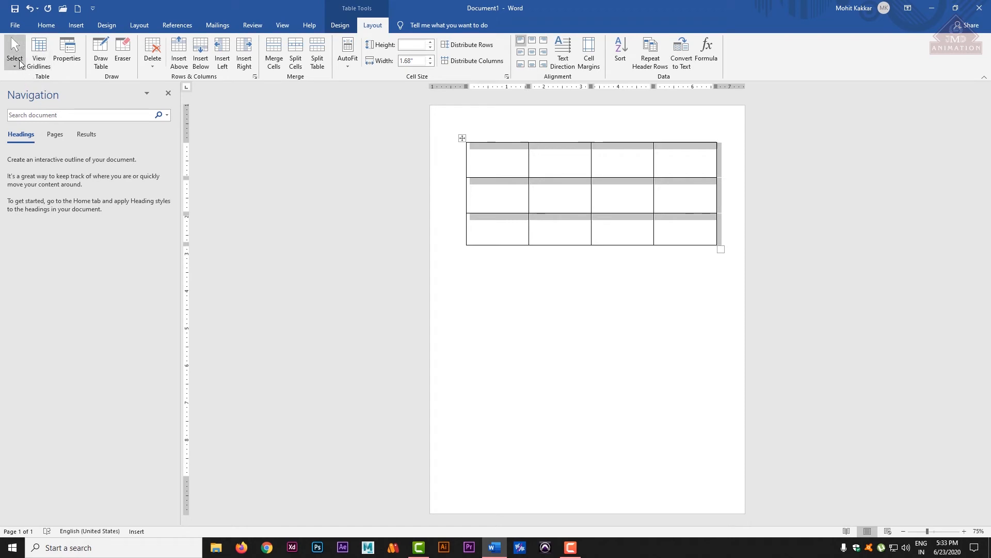
pyautogui.click(15, 62)
pyautogui.click(36, 115)
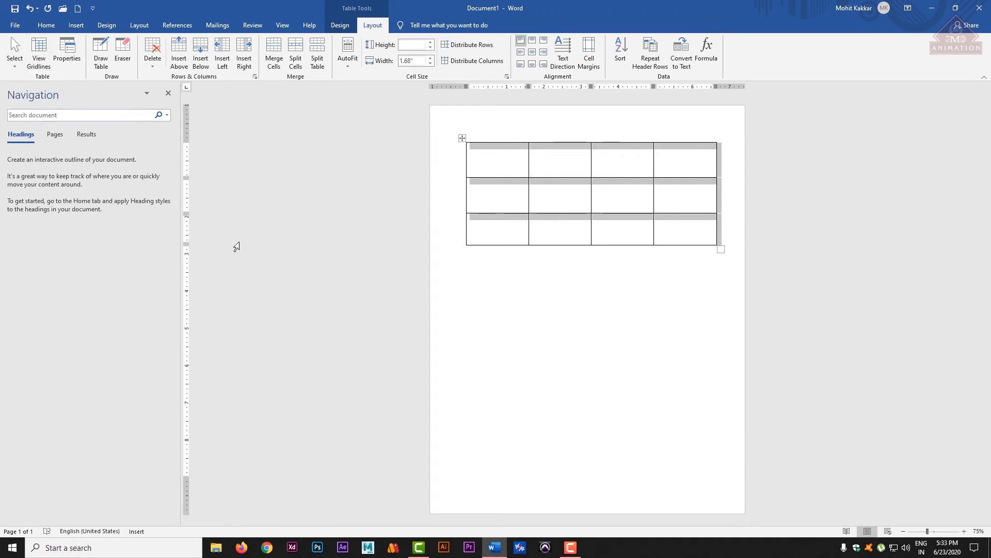
pyautogui.click(554, 339)
# Place the cursor in the second row's first cell, select the whole table from there, and clear the selection.
pyautogui.click(10, 59)
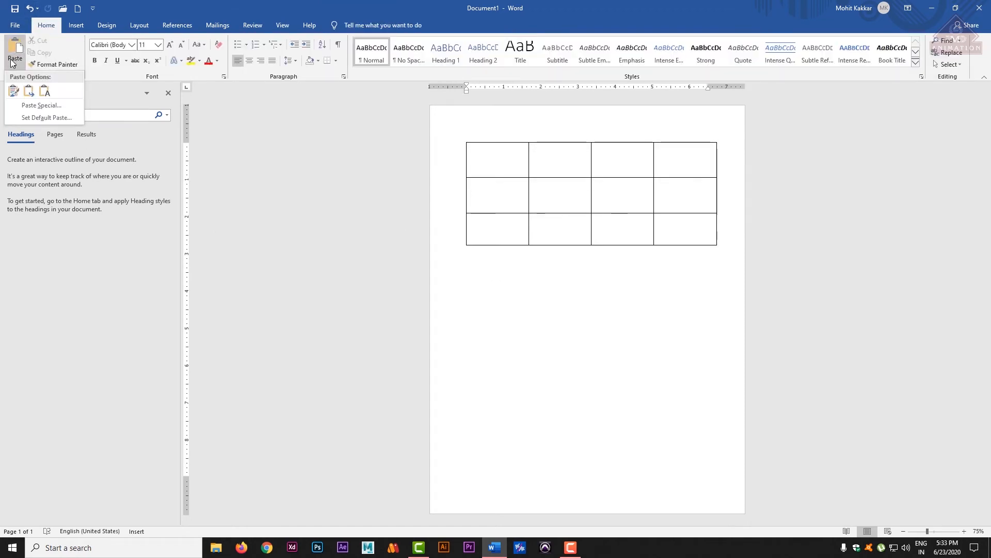
pyautogui.click(11, 59)
pyautogui.click(504, 174)
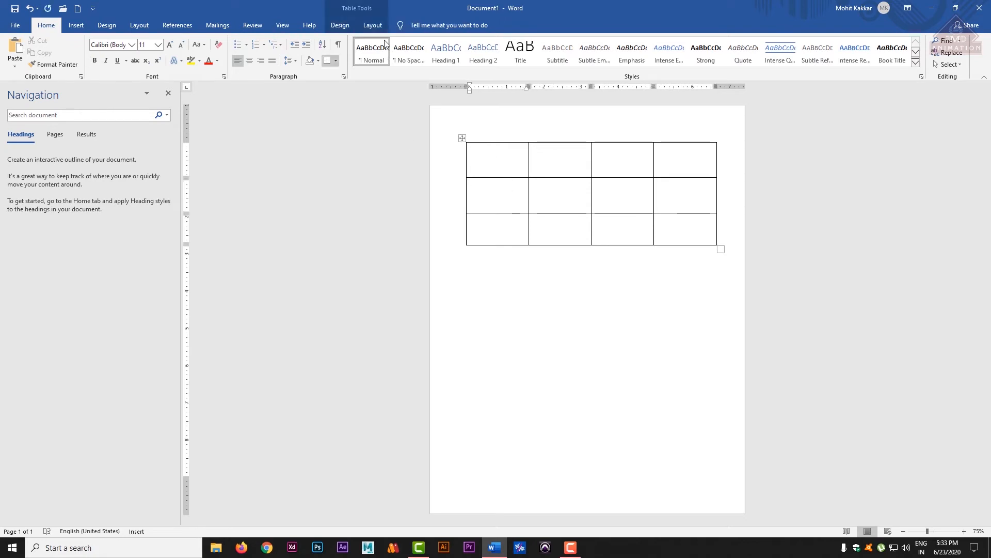
pyautogui.click(341, 26)
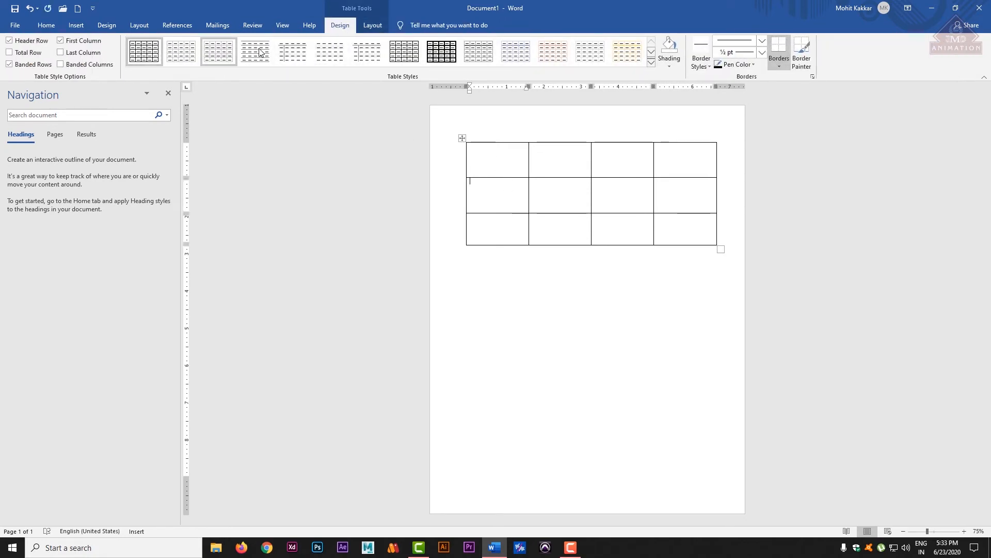
pyautogui.click(371, 25)
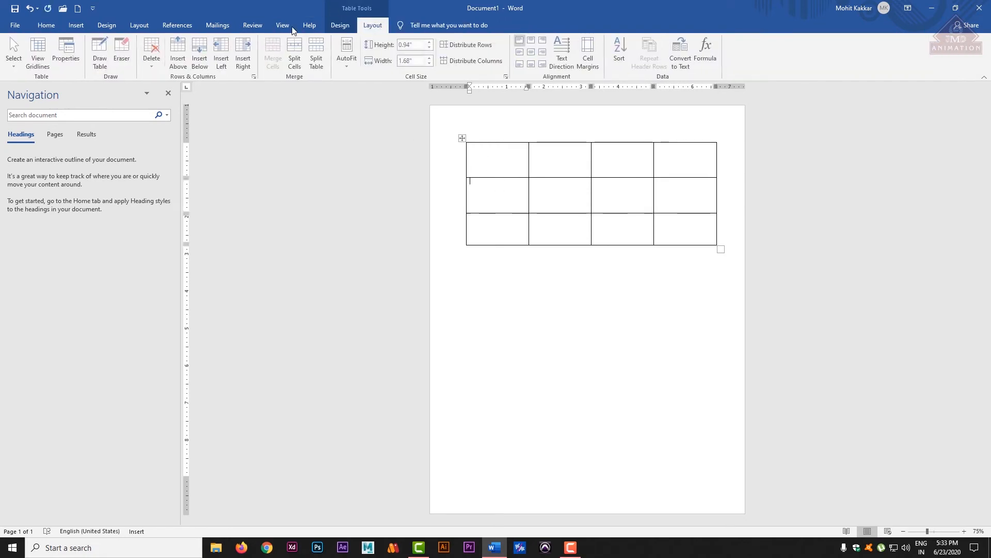
pyautogui.click(17, 58)
pyautogui.click(31, 114)
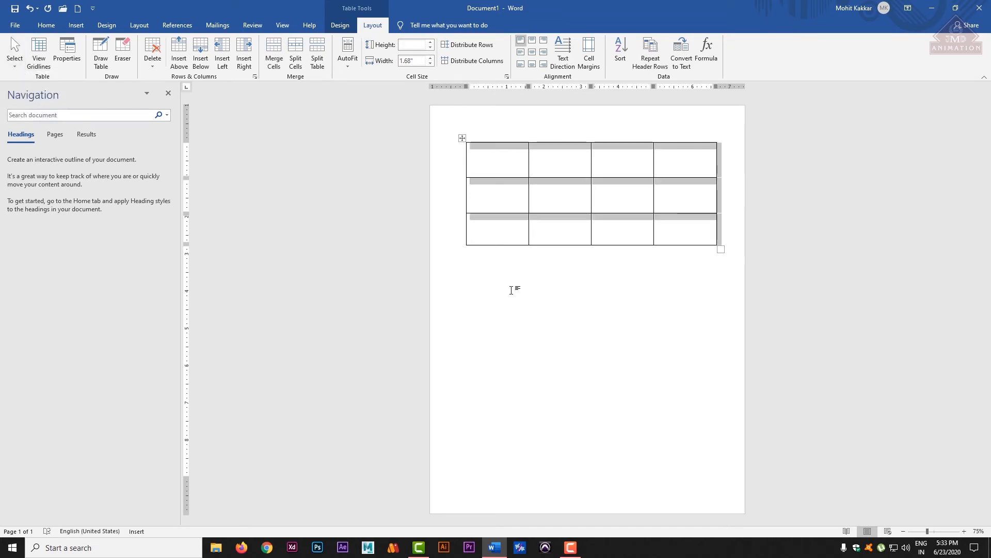
pyautogui.click(664, 336)
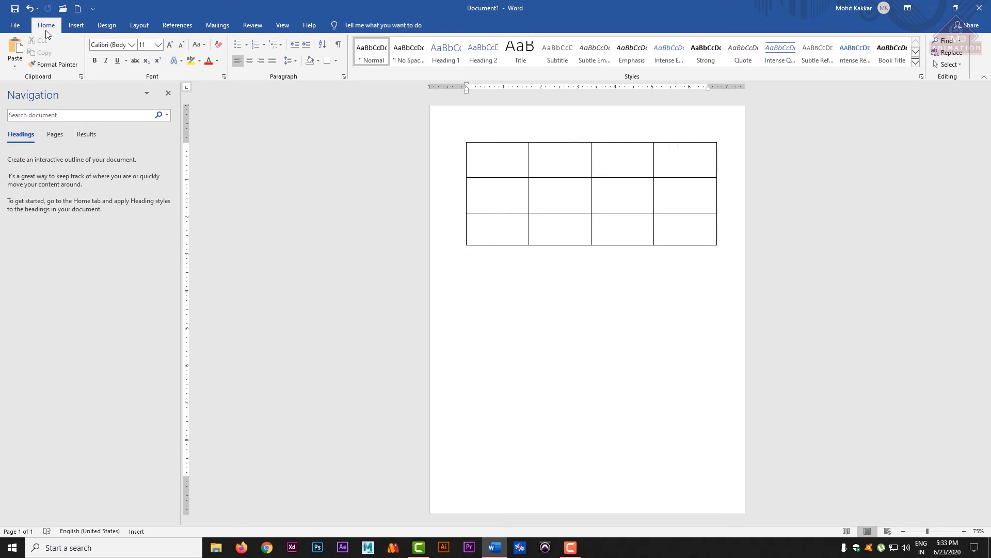
# Place the cursor in the table's first cell and select the row that contains it.
pyautogui.click(53, 64)
pyautogui.click(484, 168)
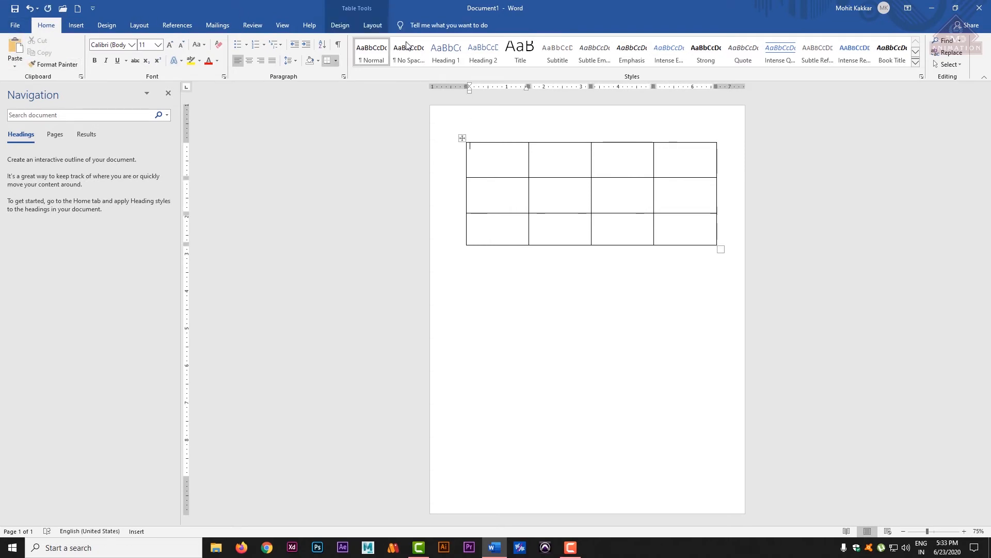
pyautogui.click(372, 25)
pyautogui.click(14, 58)
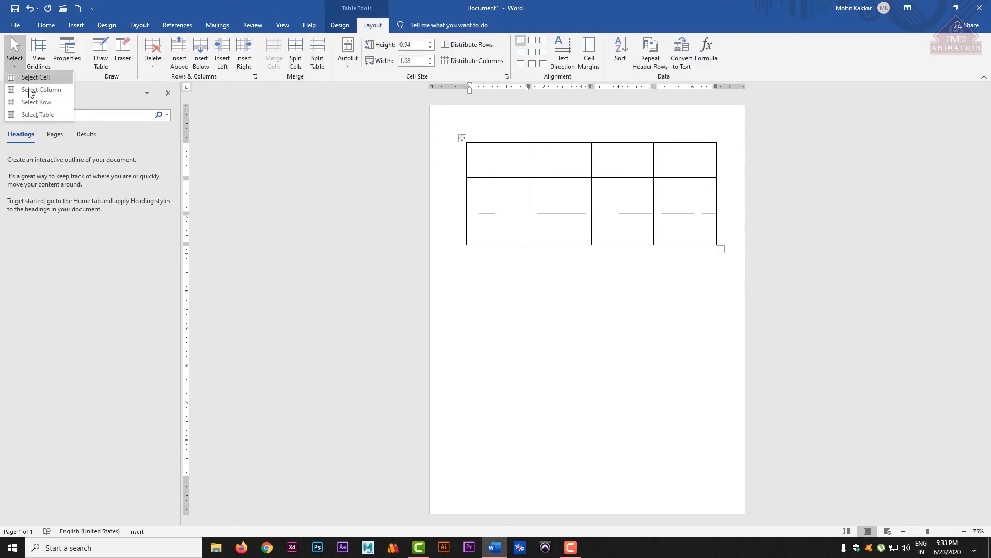
pyautogui.click(37, 103)
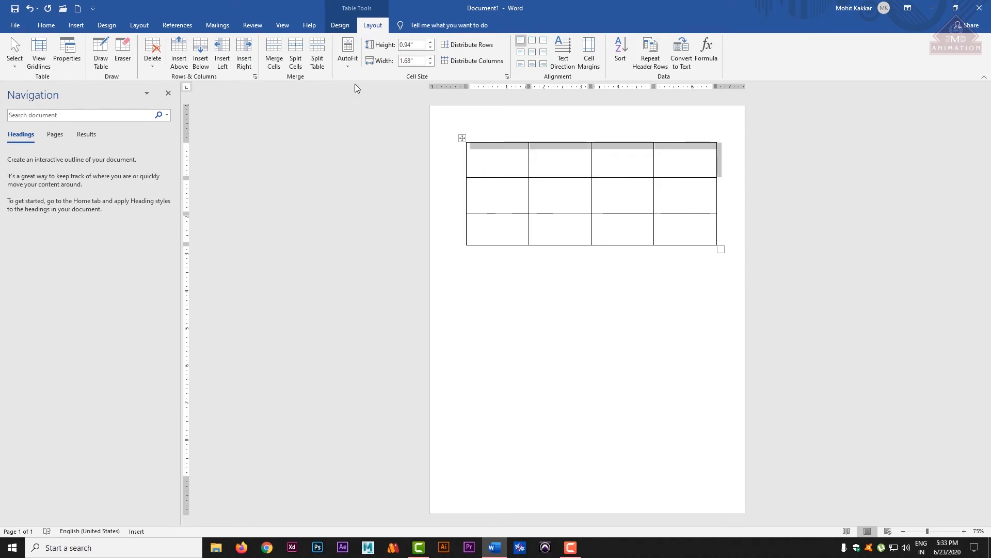
# Extend the row selection to the columns it spans, apply Select Cell to it, and clear the selection.
pyautogui.click(15, 59)
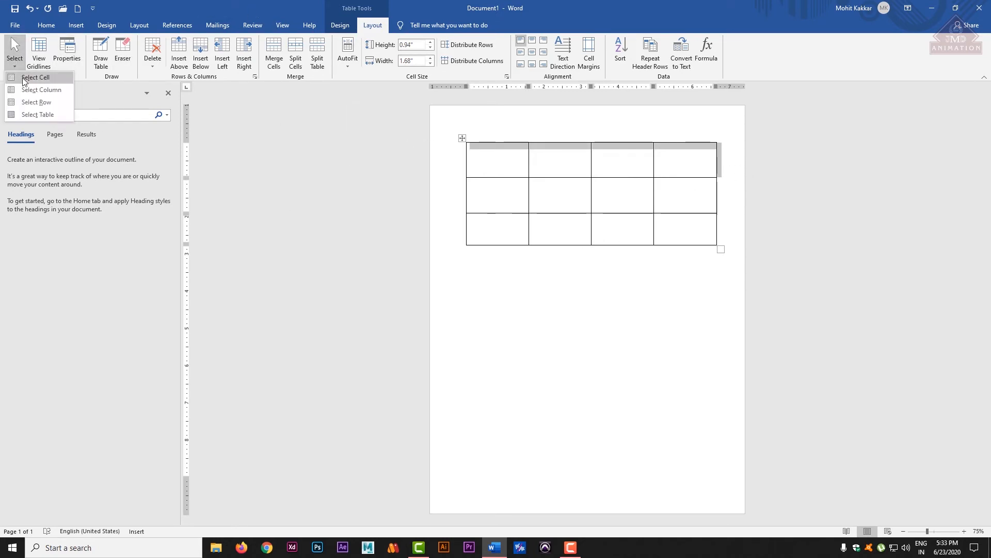
pyautogui.click(31, 91)
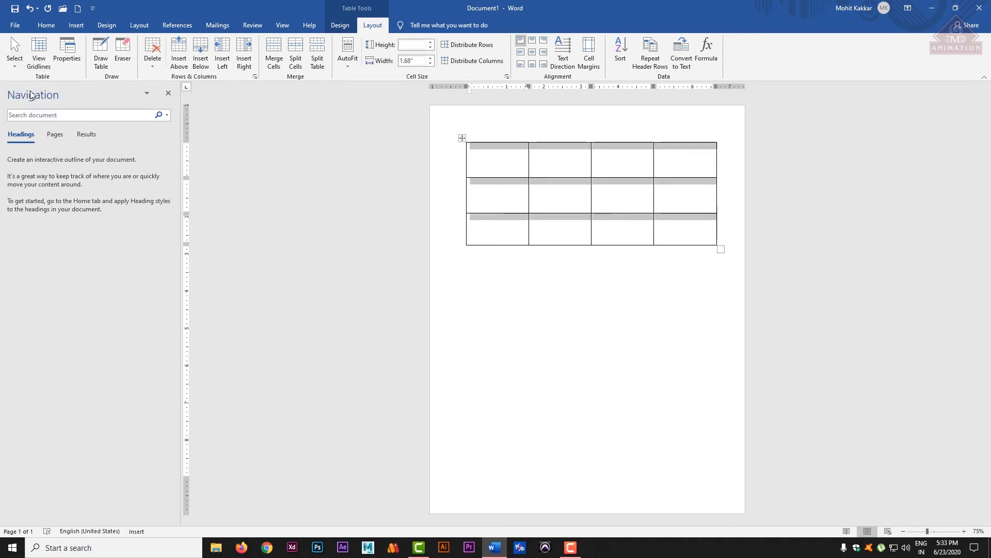
pyautogui.click(15, 60)
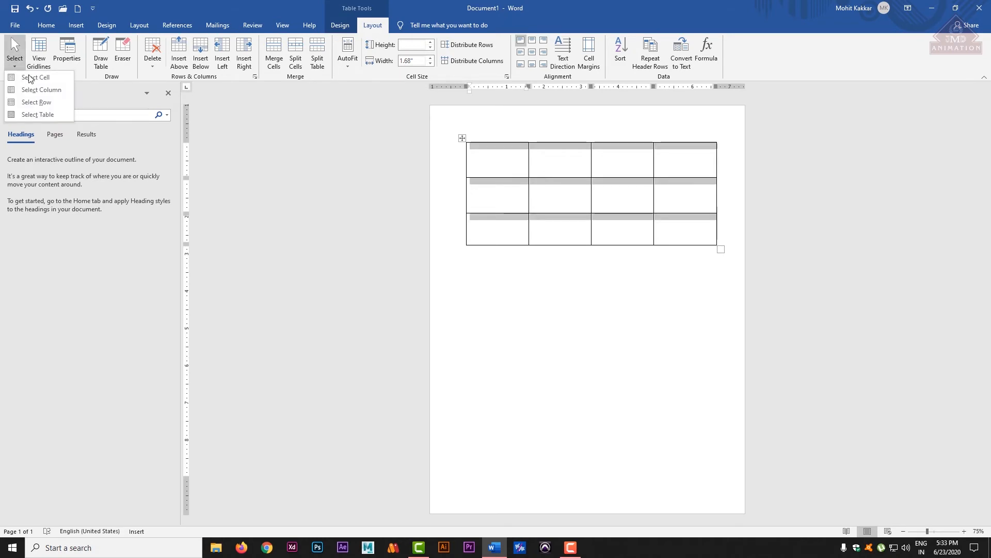
pyautogui.click(33, 76)
pyautogui.click(464, 247)
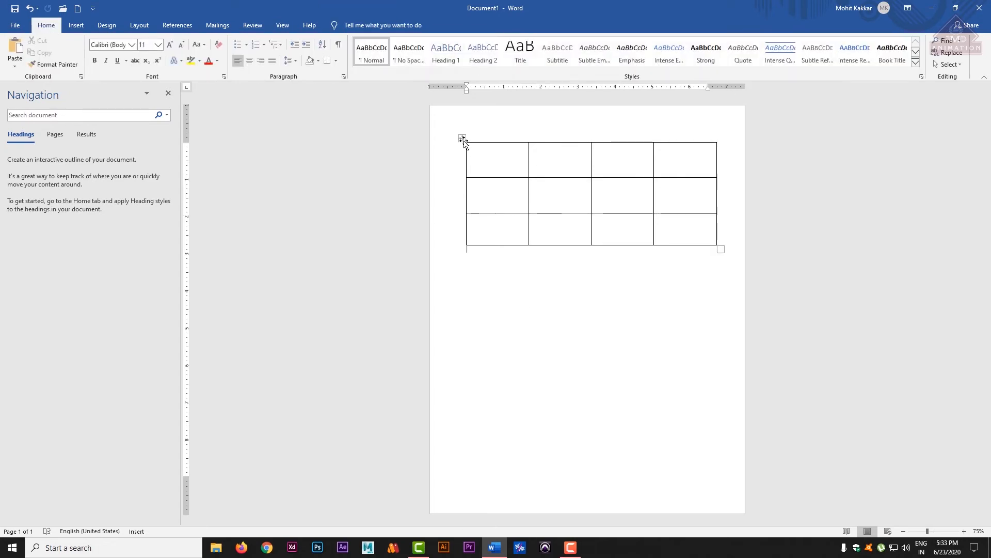
# Select the whole table with its handle, show the available selection commands, and clear the selection.
pyautogui.click(463, 138)
pyautogui.click(16, 63)
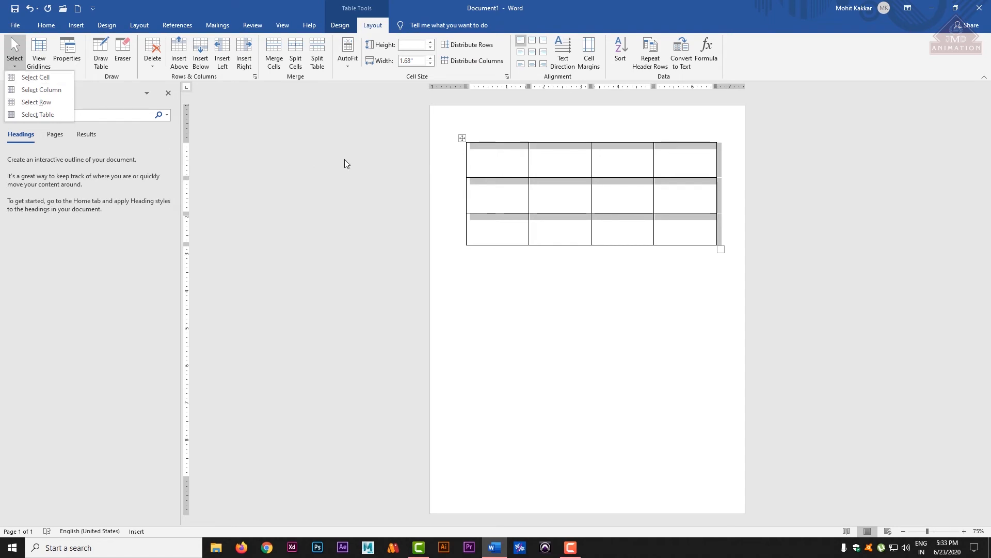
pyautogui.click(621, 307)
# Reduce the third row's height to about 0.59" and select the row's second cell.
pyautogui.click(578, 235)
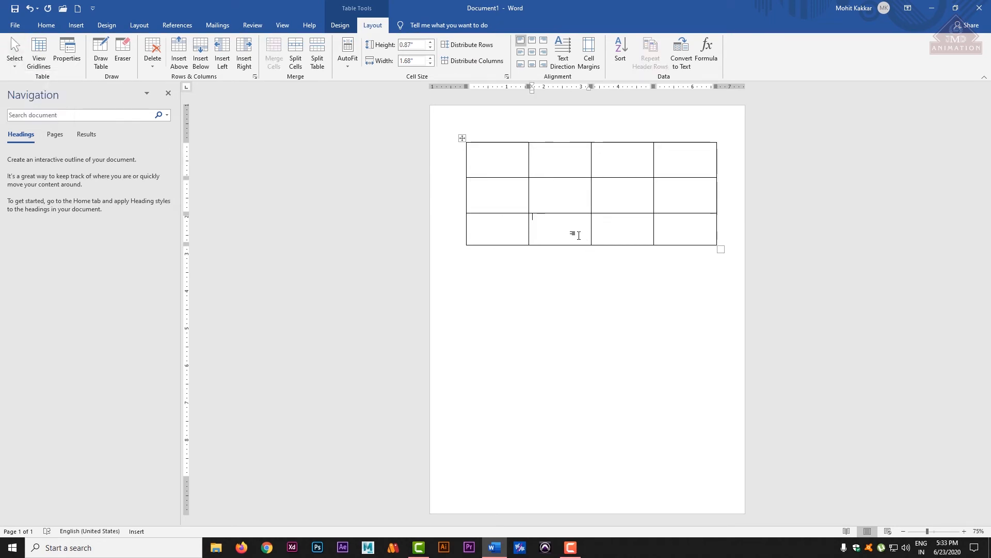
pyautogui.moveTo(485, 231); pyautogui.dragTo(557, 235)
pyautogui.click(544, 228)
pyautogui.doubleClick(545, 227)
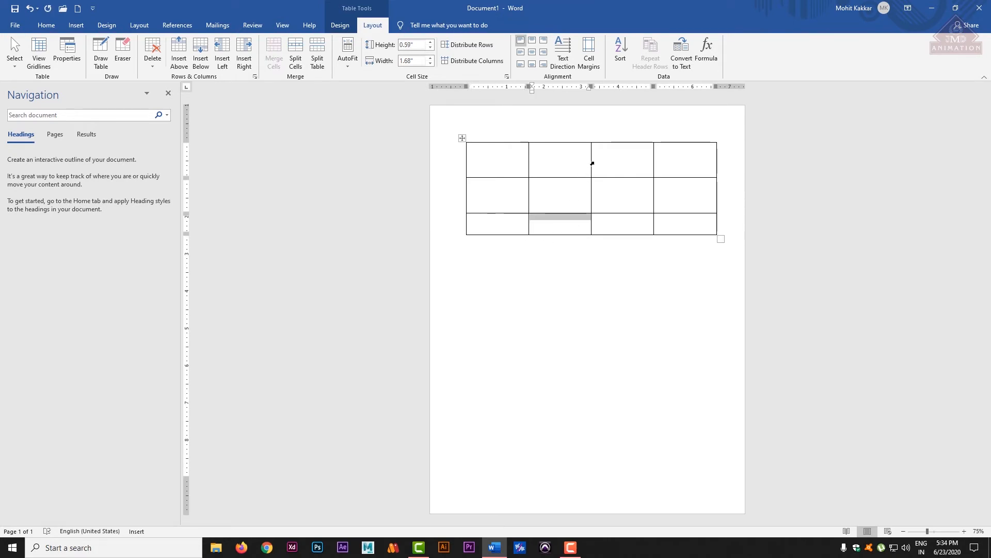
# Select the first row's second cell and narrow it by shifting its border with the third cell, for that row only.
pyautogui.doubleClick(591, 159)
pyautogui.click(585, 157)
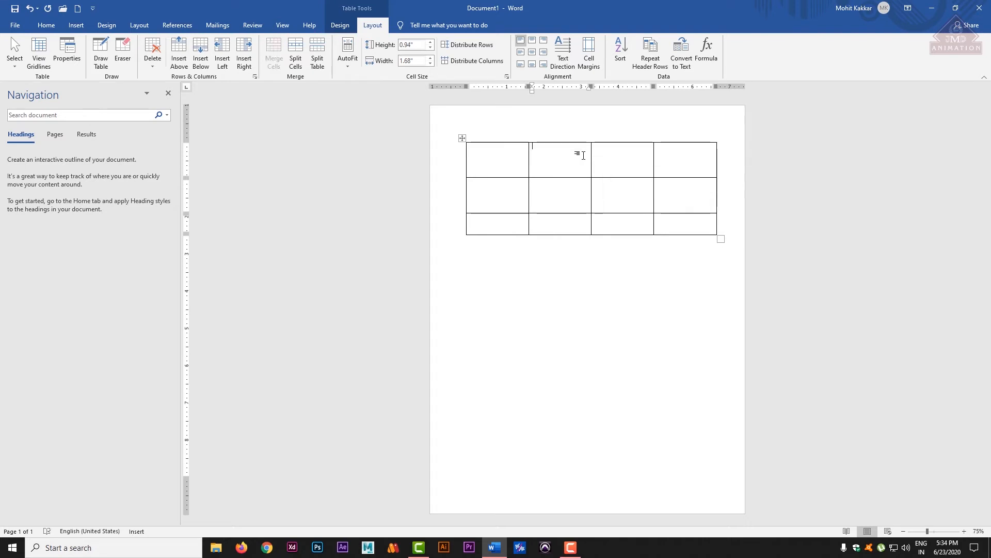
pyautogui.doubleClick(585, 157)
pyautogui.moveTo(585, 157); pyautogui.dragTo(578, 158)
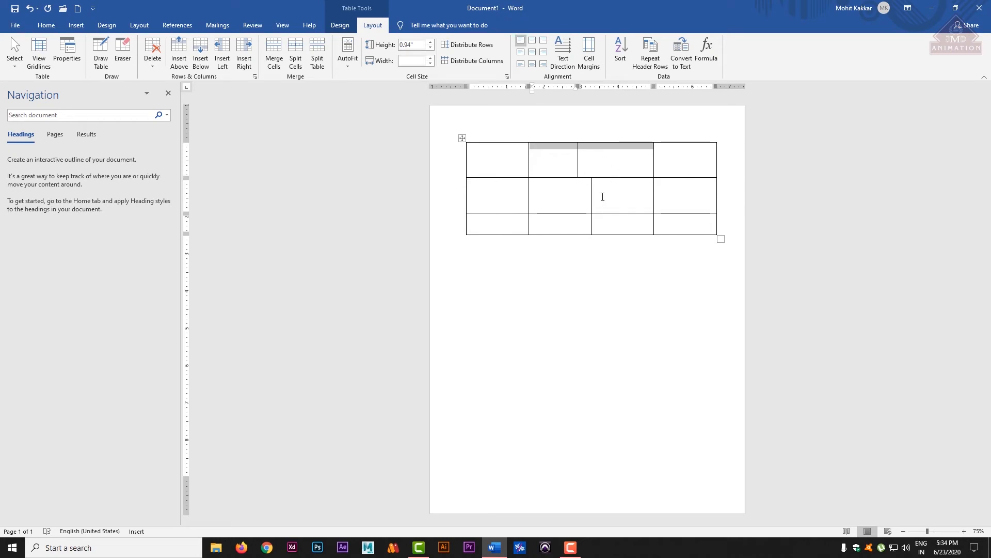
# Distribute the columns and the rows evenly across the whole table, and clear the selection.
pyautogui.click(460, 139)
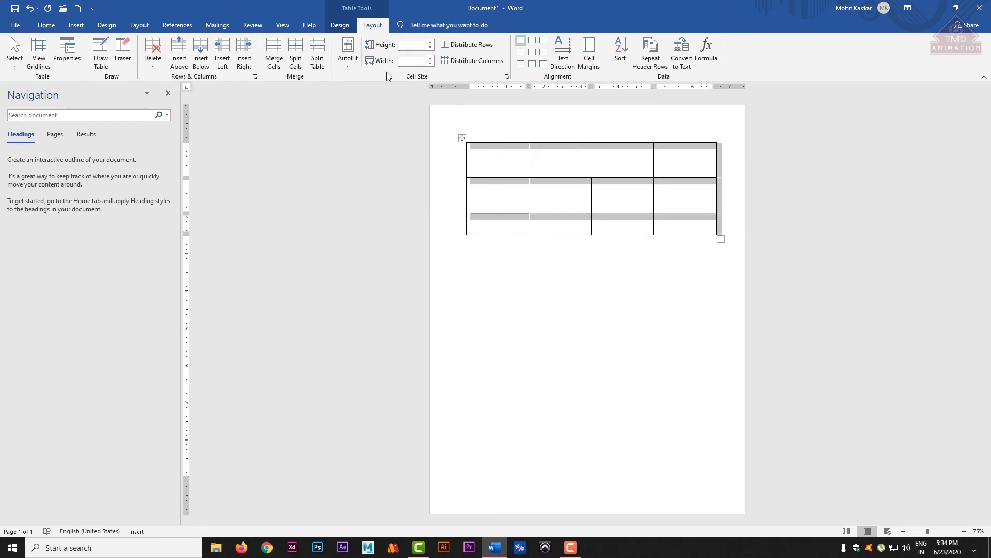
pyautogui.click(475, 61)
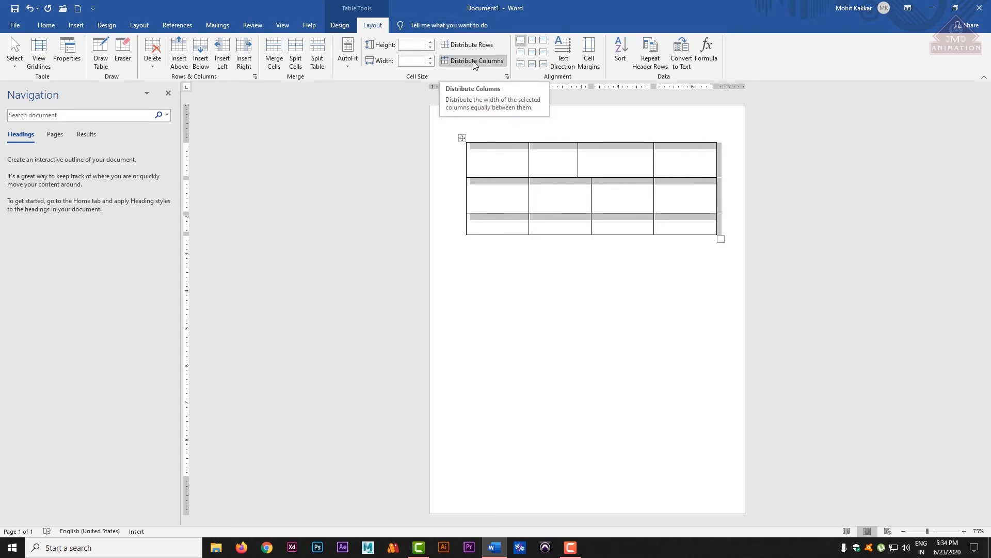
pyautogui.click(474, 62)
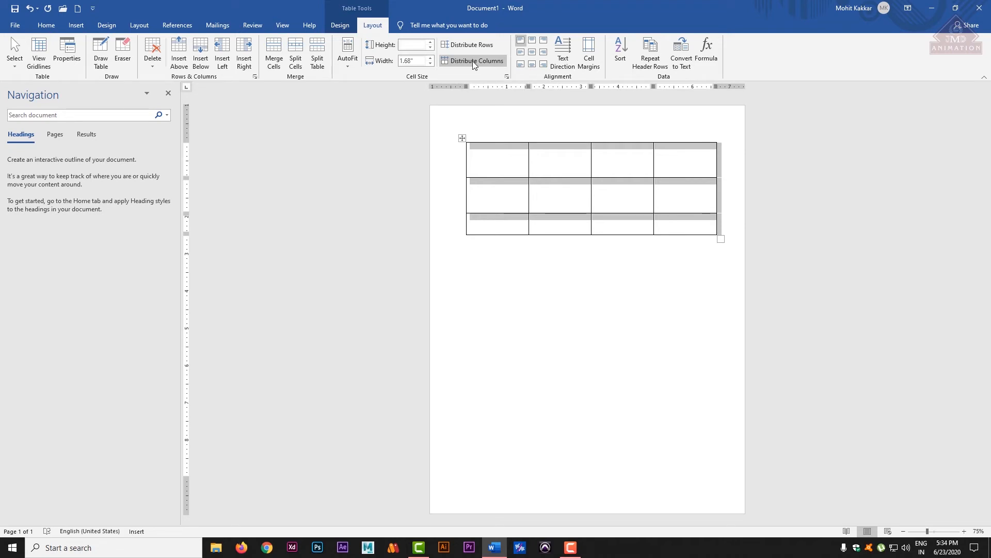
pyautogui.click(470, 44)
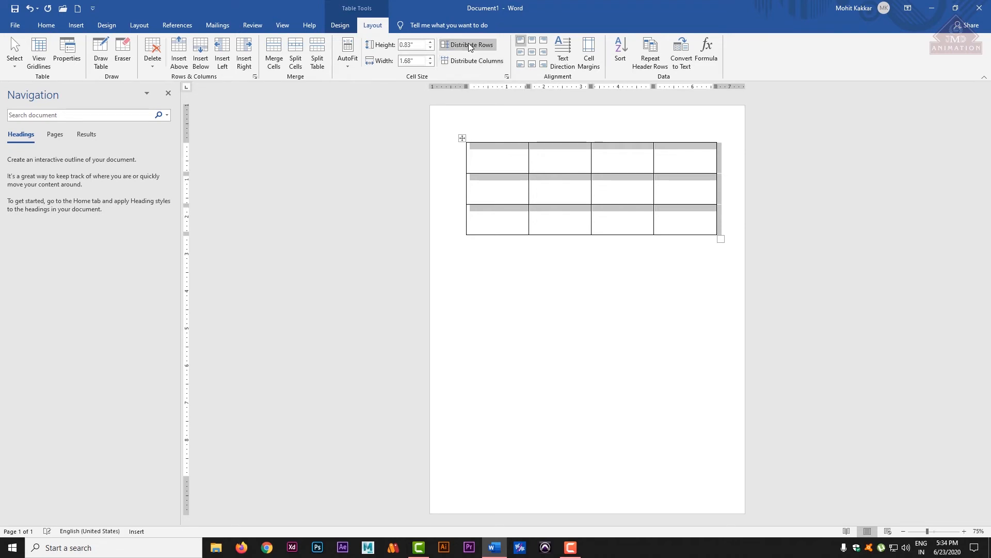
pyautogui.click(675, 255)
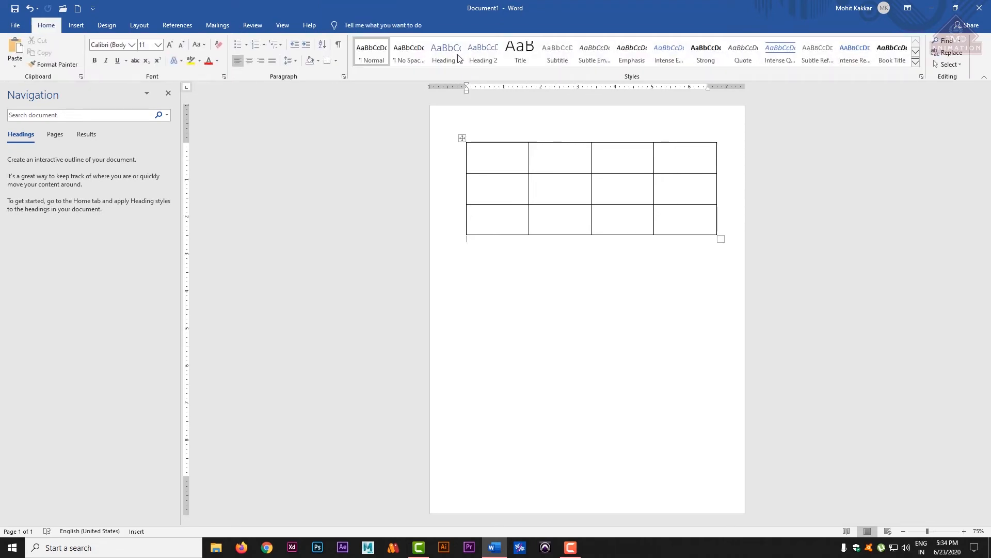
# Narrow only the second row's second cell to about 1.19" wide, and select it together with the cell below.
pyautogui.click(633, 230)
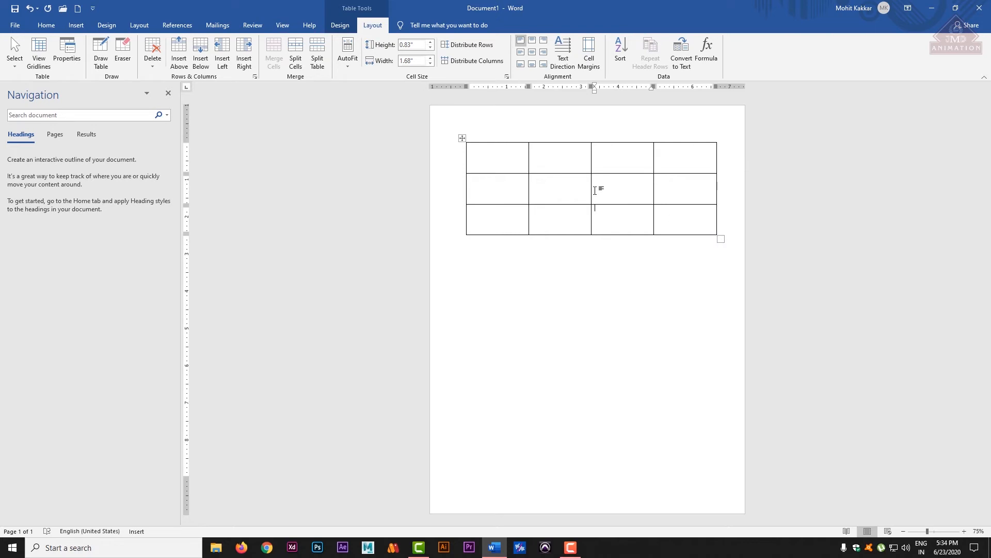
pyautogui.doubleClick(574, 191)
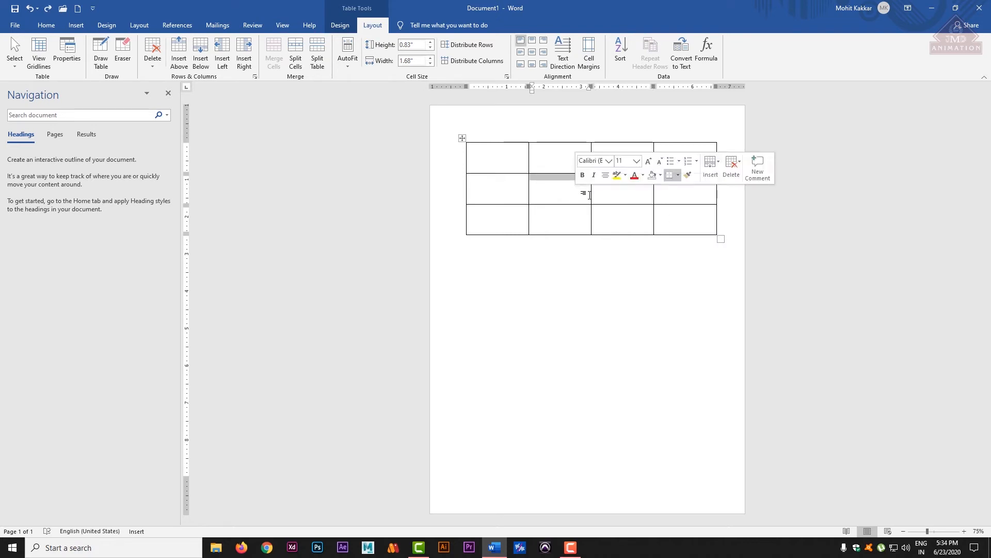
pyautogui.moveTo(590, 196); pyautogui.dragTo(573, 195)
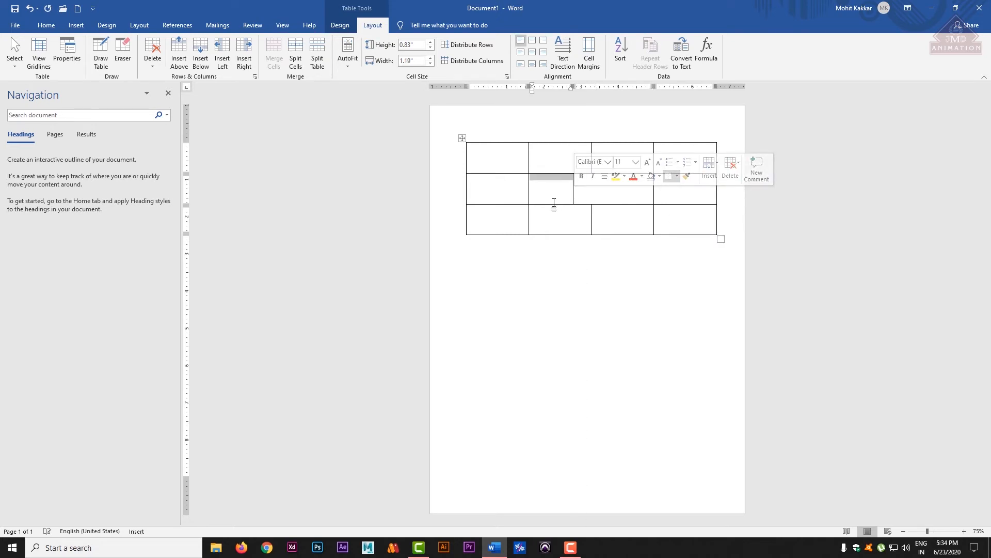
pyautogui.click(554, 198)
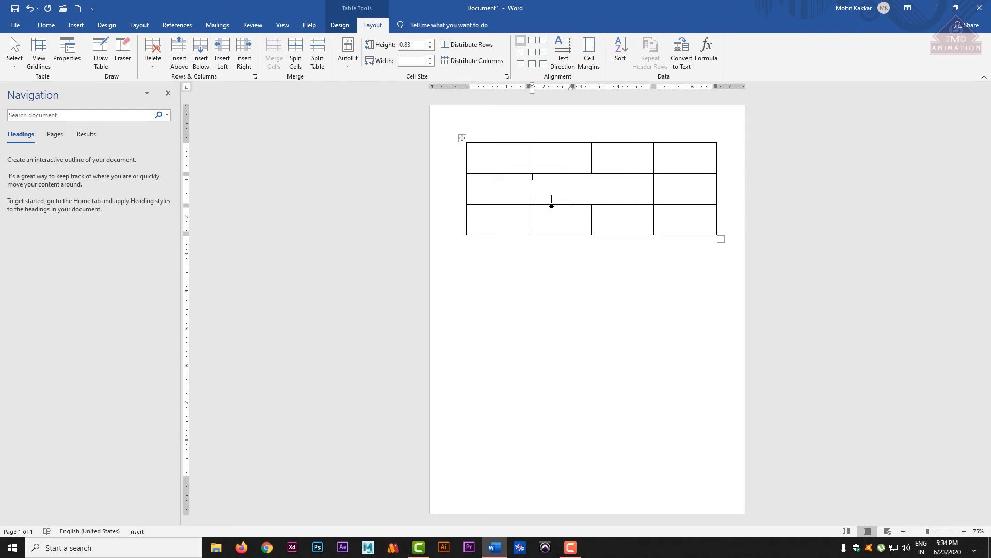
pyautogui.doubleClick(552, 202)
pyautogui.moveTo(551, 202); pyautogui.dragTo(553, 208)
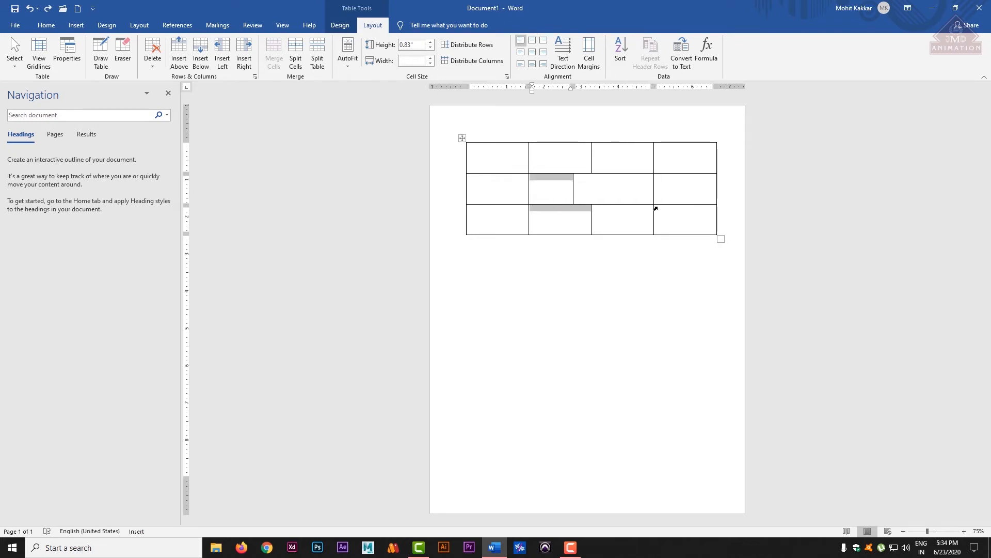
# Distribute the columns evenly across the whole table, and select the entire table again with Select Table.
pyautogui.click(598, 181)
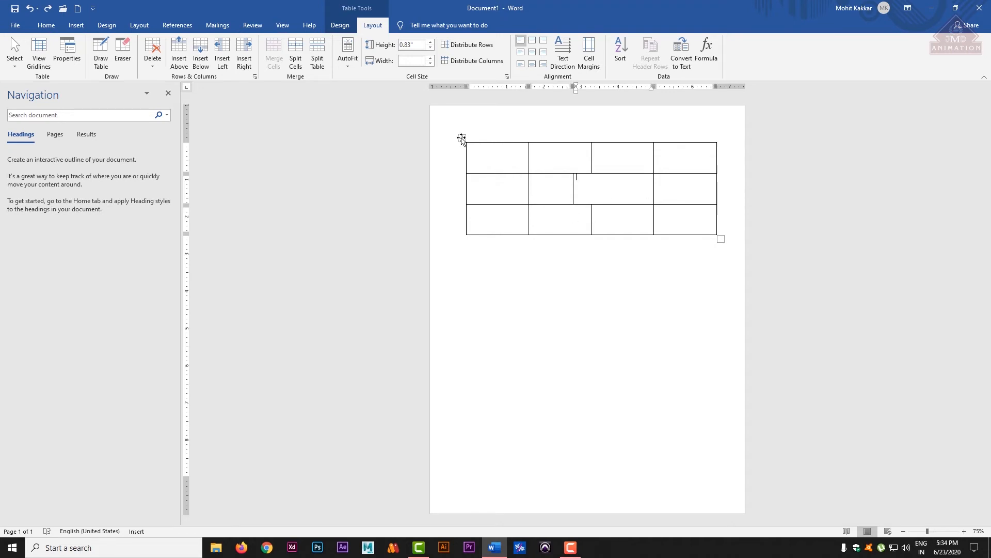
pyautogui.click(461, 139)
pyautogui.click(463, 60)
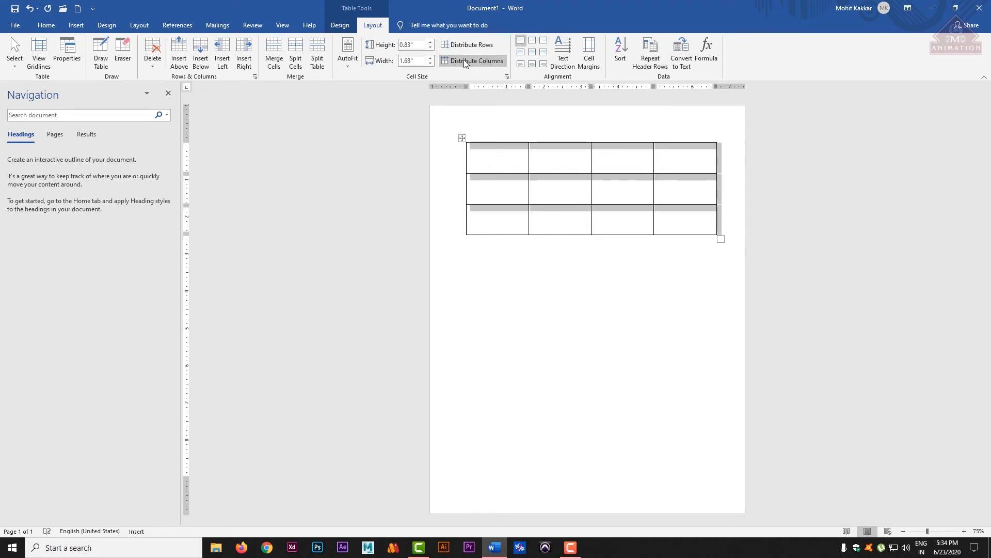
pyautogui.click(17, 57)
pyautogui.click(37, 114)
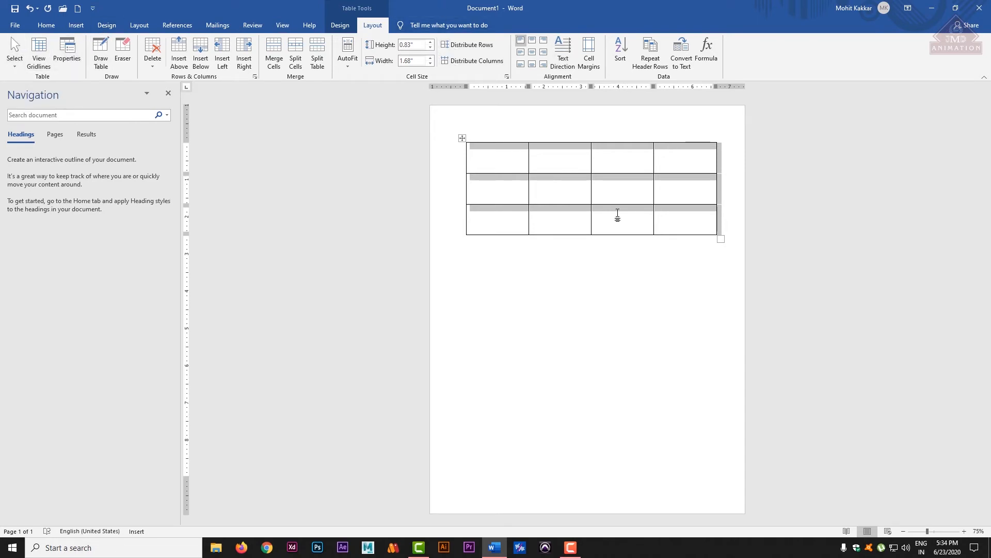
# Clear the selection and delete the entire table from the page.
pyautogui.click(502, 161)
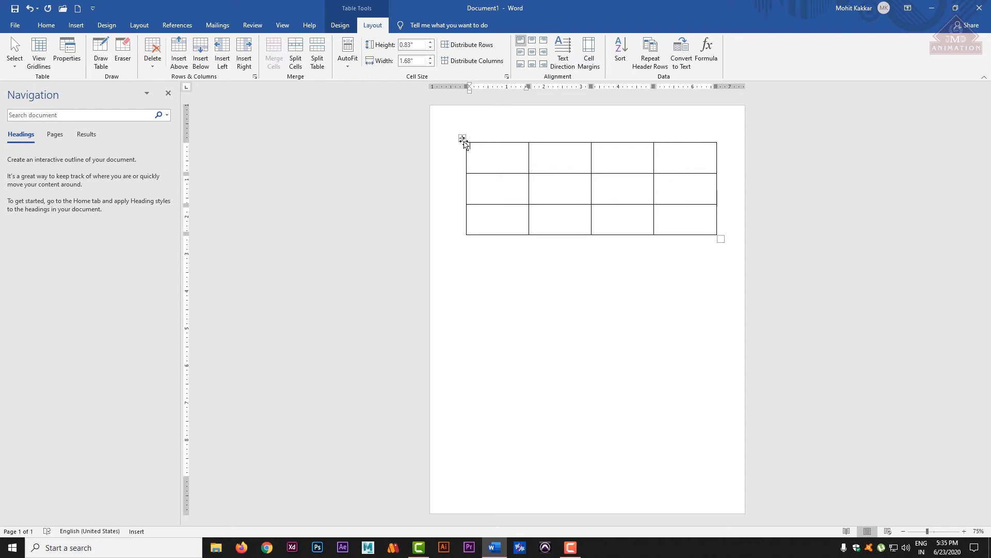
pyautogui.rightClick(462, 138)
pyautogui.click(609, 119)
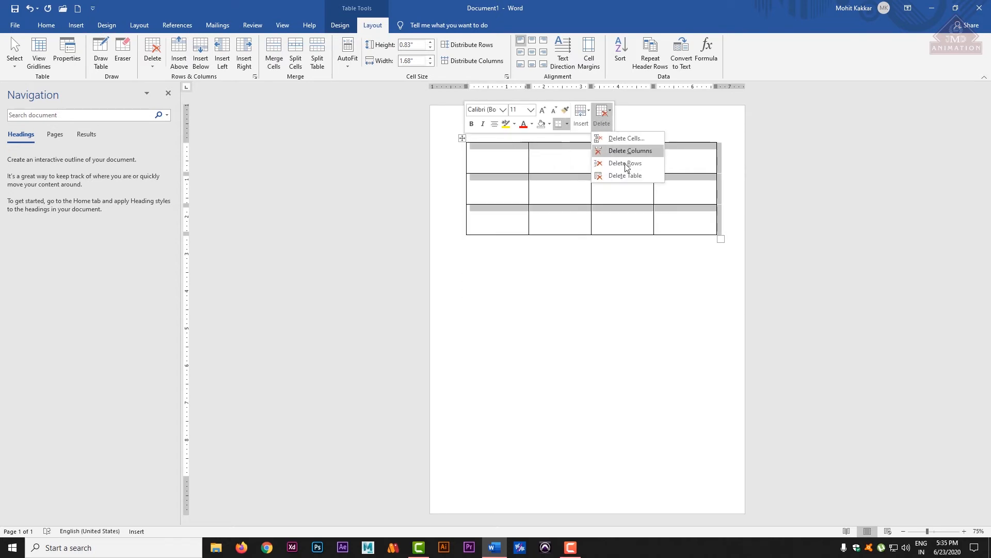
pyautogui.click(628, 175)
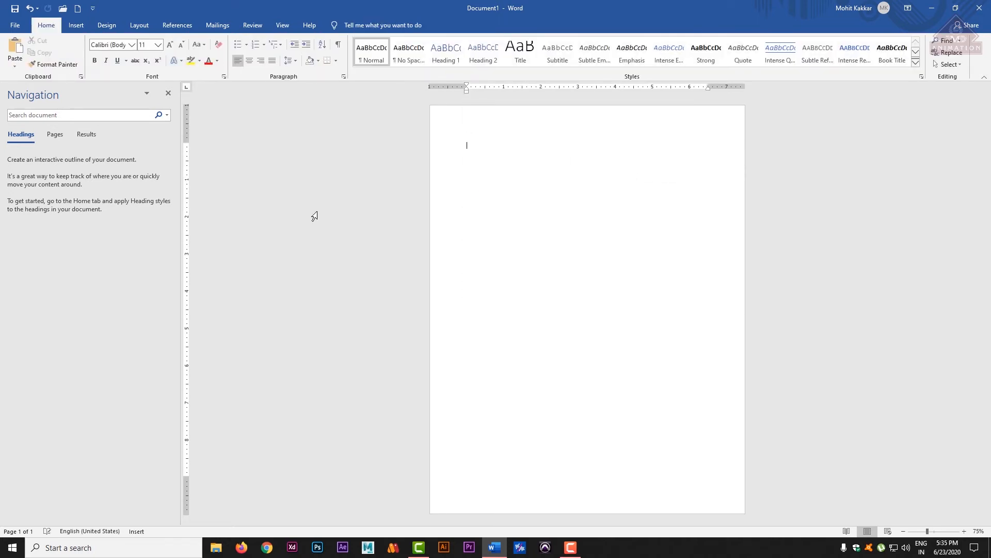
# Insert the photo of a man standing before a sea view from the personal photos folder on Drive (D:).
pyautogui.click(76, 25)
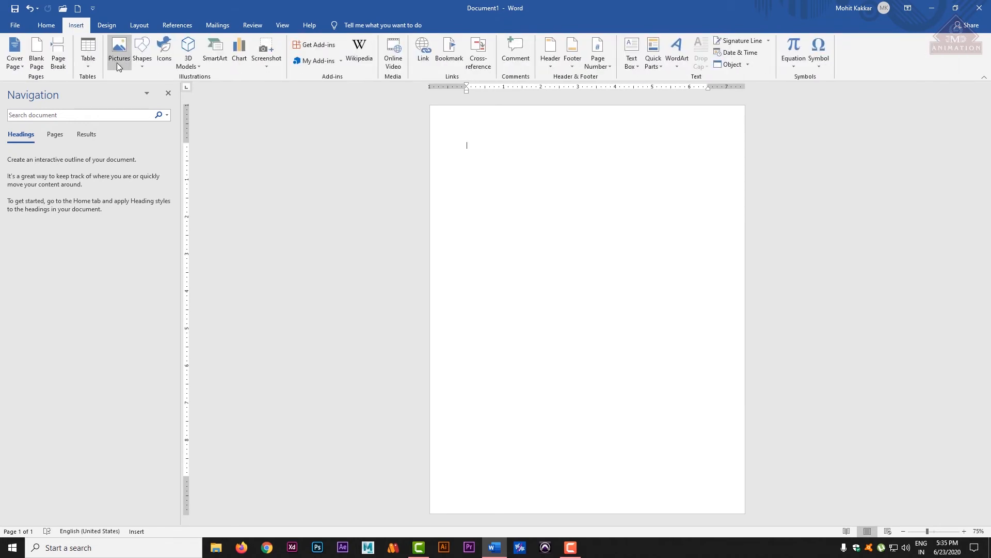
pyautogui.click(118, 66)
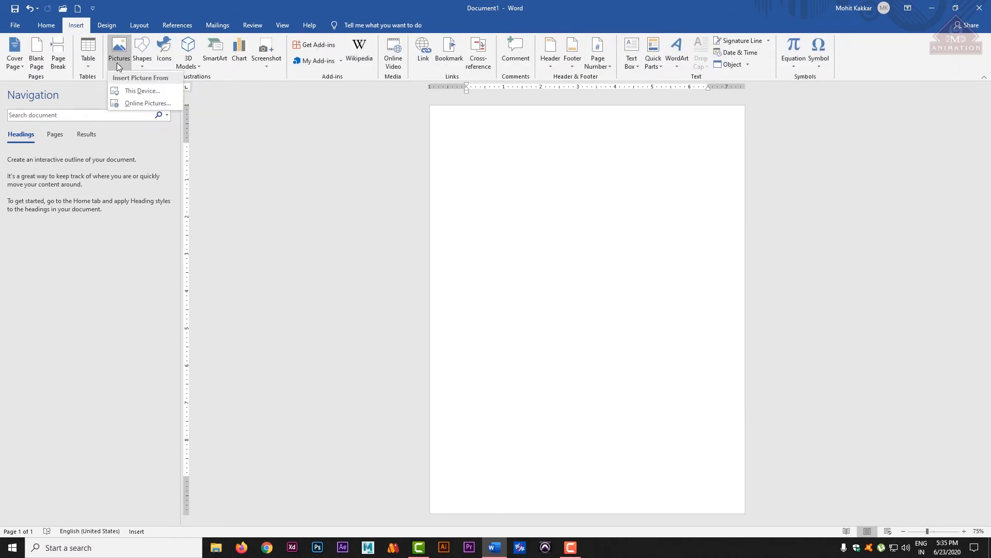
pyautogui.click(147, 92)
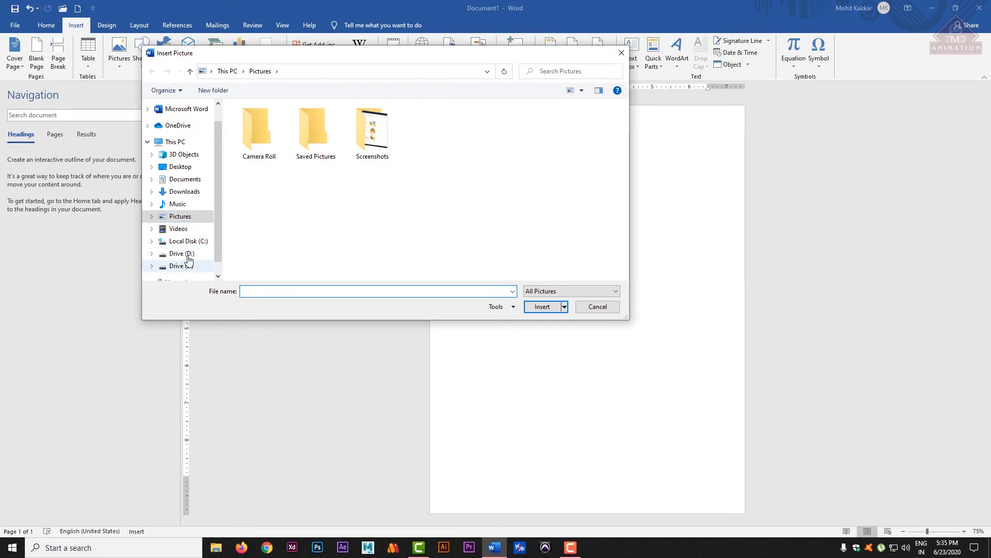
pyautogui.click(184, 253)
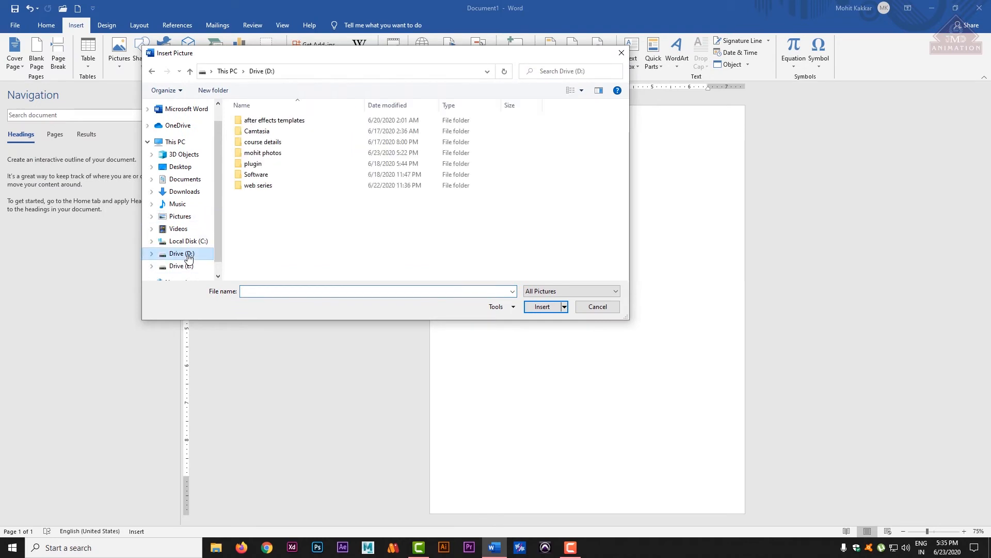
pyautogui.doubleClick(260, 153)
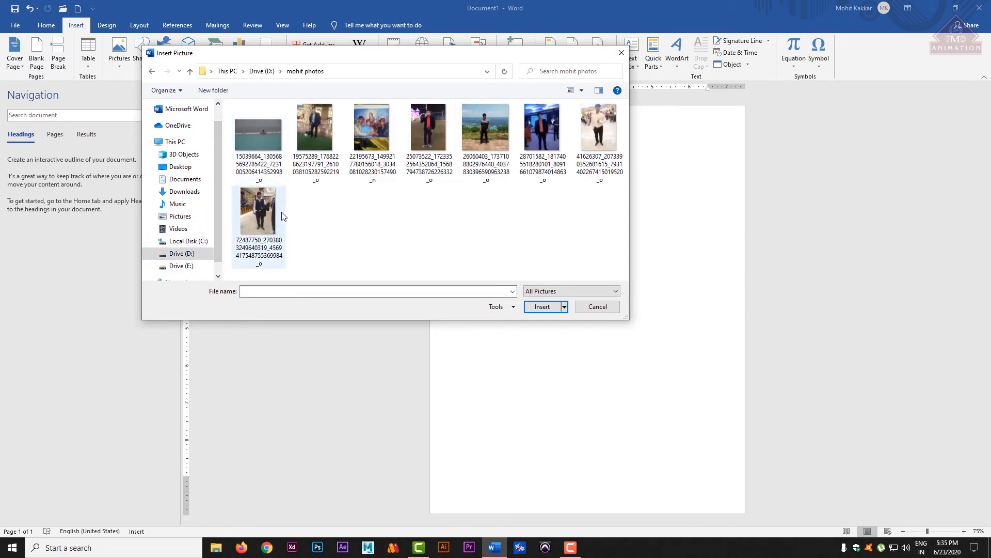
pyautogui.doubleClick(488, 151)
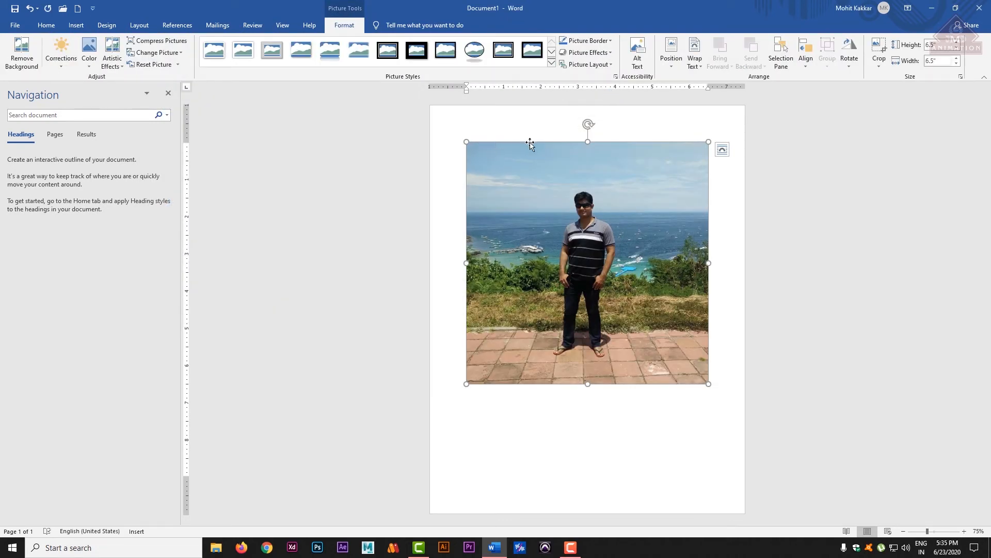
# Scale the inserted picture down proportionally to about 2.79" wide.
pyautogui.moveTo(593, 253); pyautogui.dragTo(600, 231)
pyautogui.moveTo(710, 385); pyautogui.dragTo(571, 245)
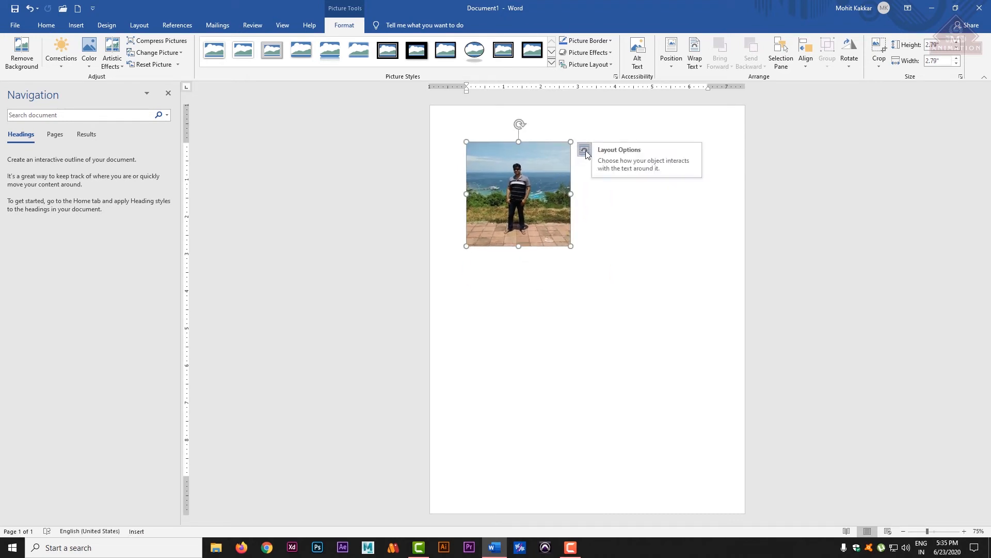
# Set the sea-view picture's text wrapping to Tight and move it inward, lower on the page.
pyautogui.click(586, 150)
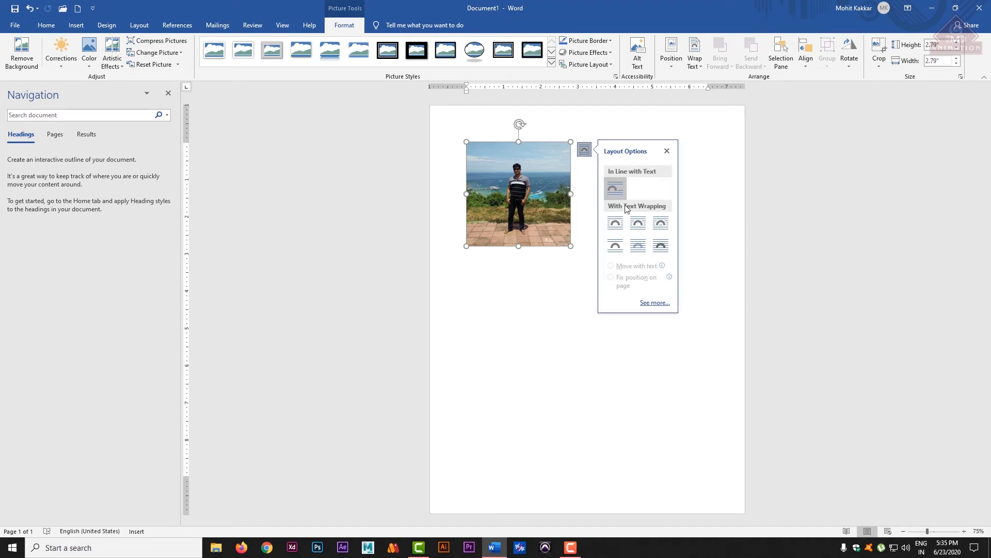
pyautogui.click(640, 229)
pyautogui.moveTo(550, 220)
pyautogui.mouseDown()
pyautogui.moveTo(493, 193)
pyautogui.moveTo(503, 236)
pyautogui.moveTo(560, 207)
pyautogui.moveTo(561, 226)
pyautogui.mouseUp()
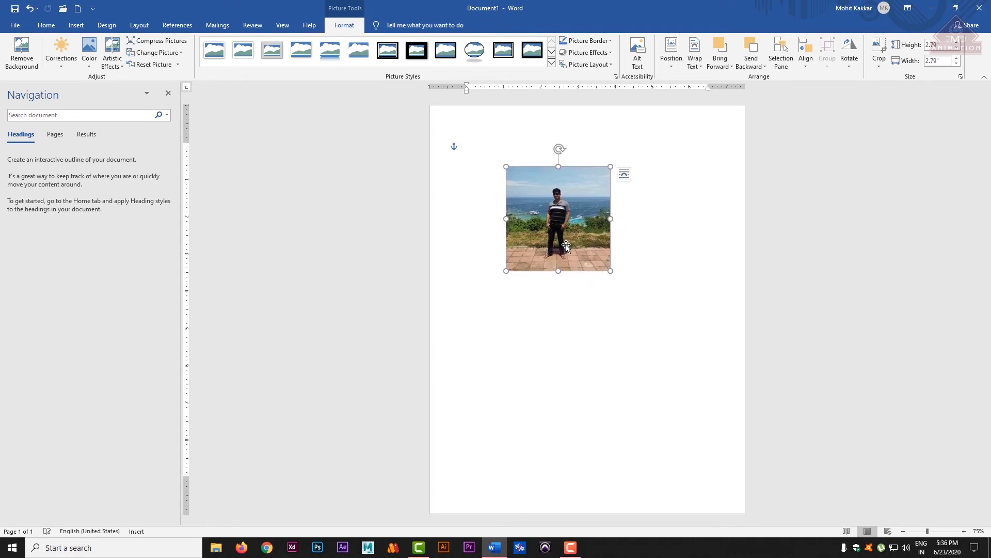
# Add the paragraph beginning "Moho is a proprietary vector-based 2D animation application" three times, as separate paragraphs.
pyautogui.click(472, 321)
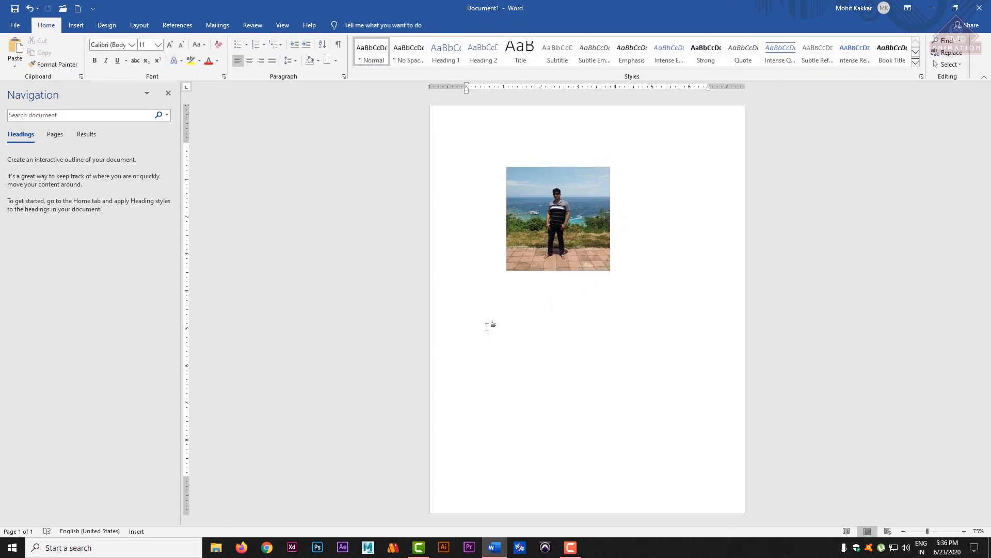
pyautogui.write('Moho is a proprietary vector-based 2D animation application distributed by Smith Micro Software. It is sold in two different packages: Moho Debut – restricted in terms of length and image size, as well as not containing all of the functions – and Moho Pro.')
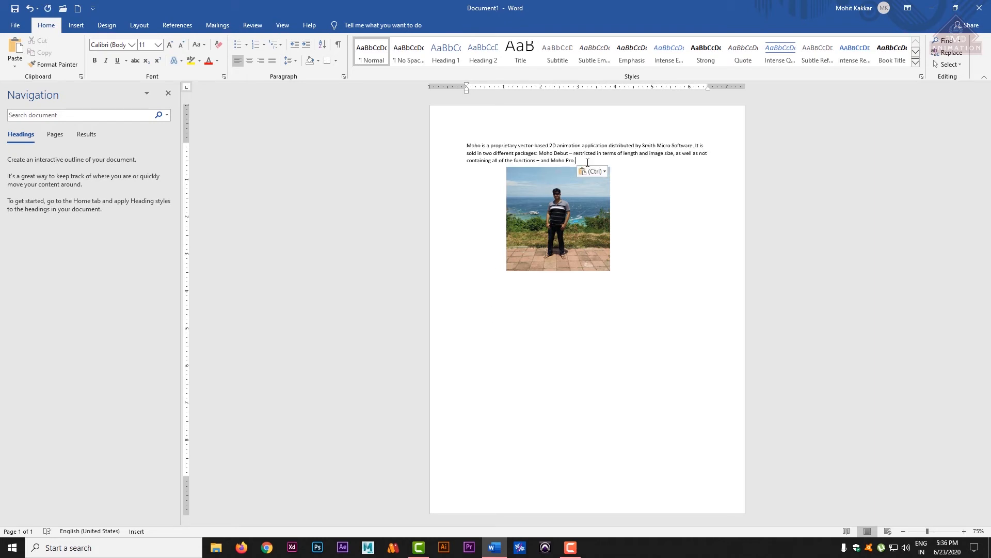
pyautogui.press('Return')
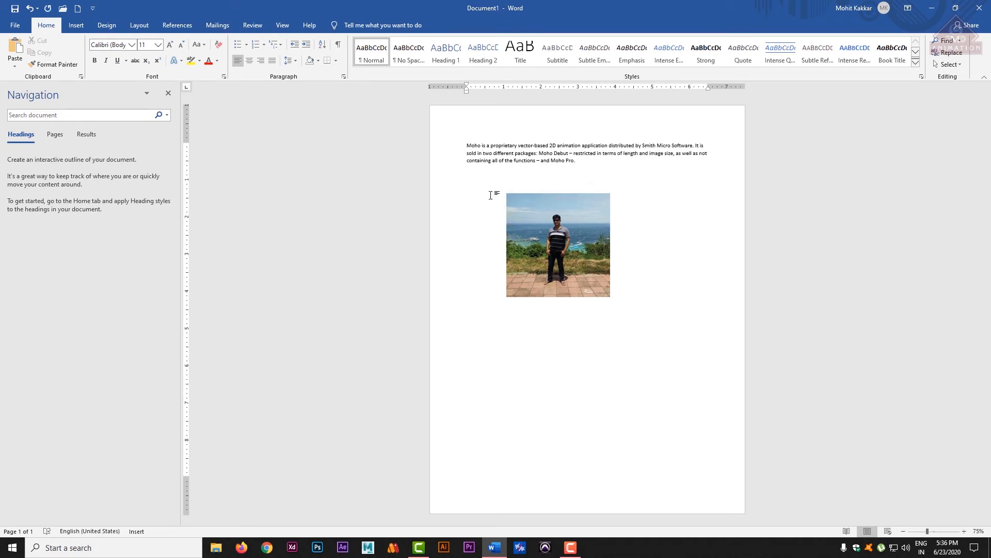
pyautogui.write('Moho is a proprietary vector-based 2D animation application distributed by Smith Micro Software. It is sold in two different packages: Moho Debut – restricted in terms of length and image size, as well as not containing all of the functions – and Moho Pro.')
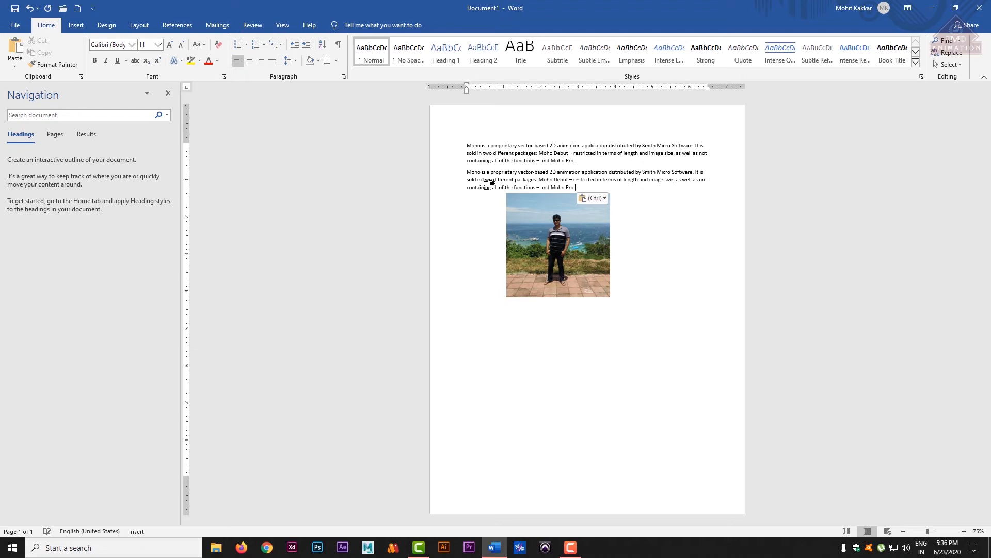
pyautogui.press('Return')
pyautogui.write('Moho is a proprietary vector-based 2D animation application distributed by Smith Micro Software. It is sold in two different packages: Moho Debut – restricted in terms of length and image size, as well as not containing all of the functions – and Moho Pro.')
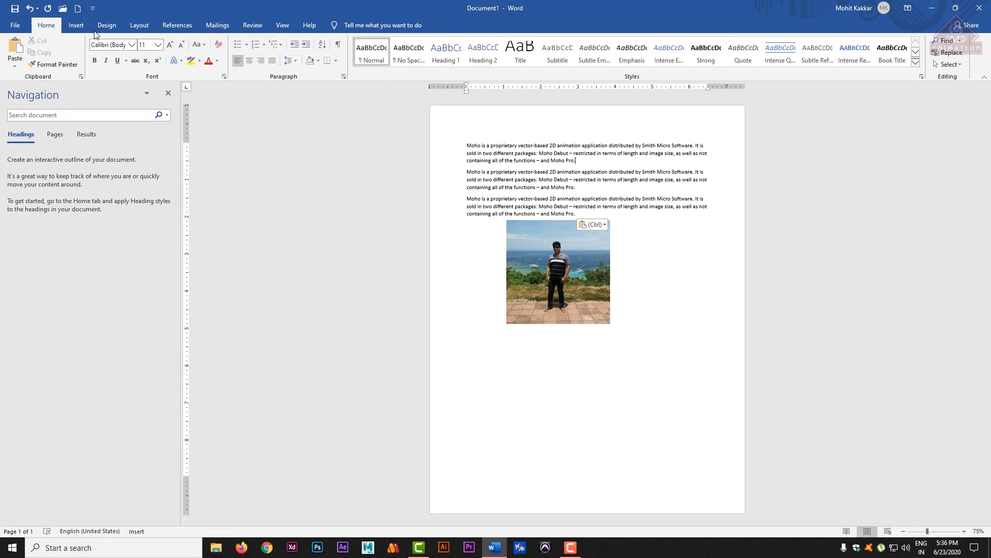
# Insert the photo of a man in a blazer beside a flower-covered pillar and scale it down proportionally to about 1.7" wide.
pyautogui.click(77, 27)
pyautogui.click(119, 53)
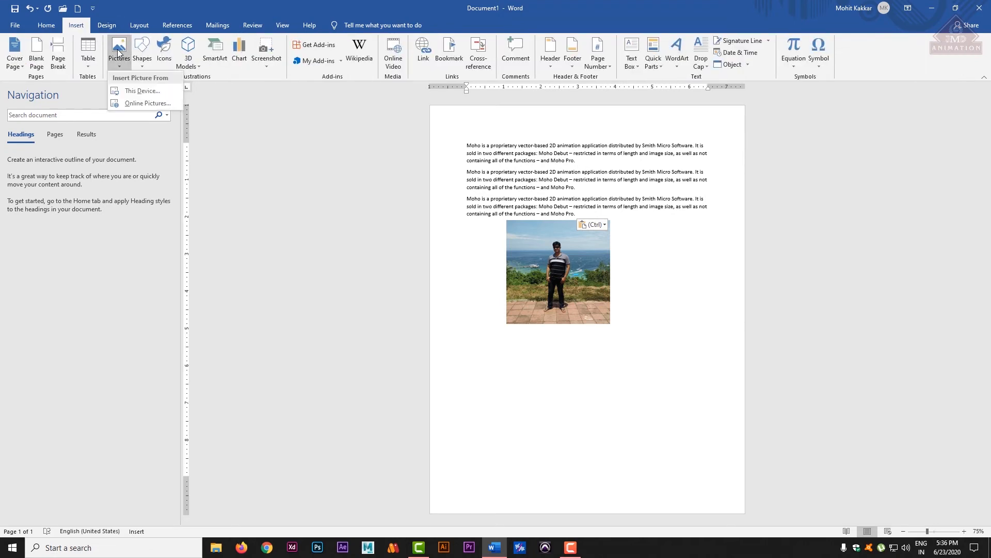
pyautogui.click(132, 92)
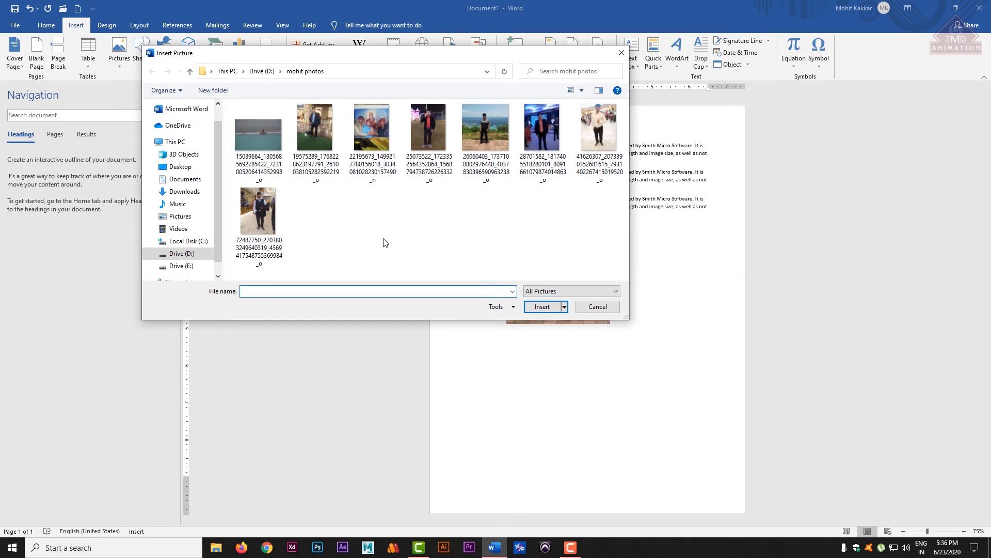
pyautogui.click(317, 129)
pyautogui.doubleClick(317, 129)
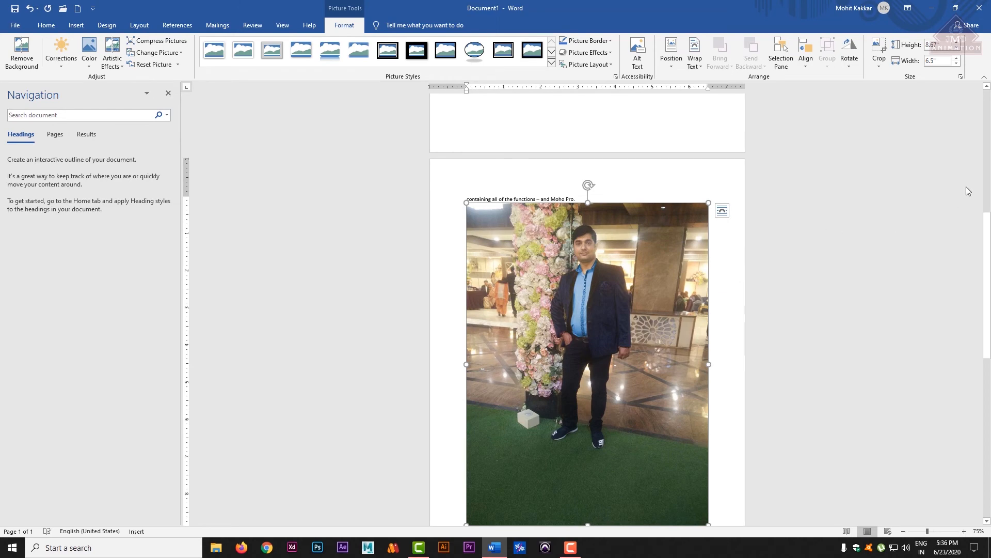
pyautogui.moveTo(989, 243); pyautogui.dragTo(990, 264)
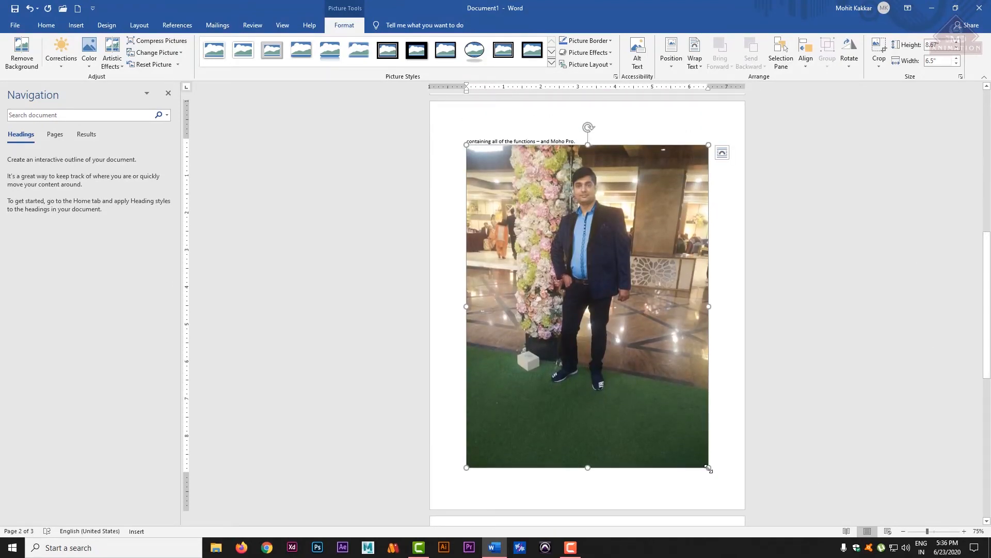
pyautogui.moveTo(709, 468); pyautogui.dragTo(510, 228)
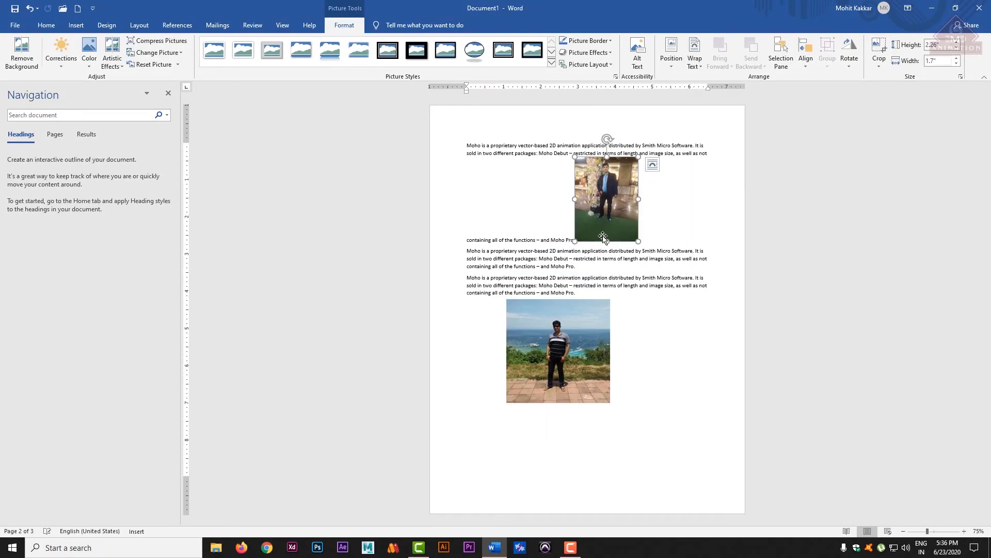
# Move the inline picture to the start of the first paragraph, and from there further along its first line.
pyautogui.moveTo(613, 209); pyautogui.dragTo(532, 213)
pyautogui.moveTo(421, 148); pyautogui.dragTo(467, 147)
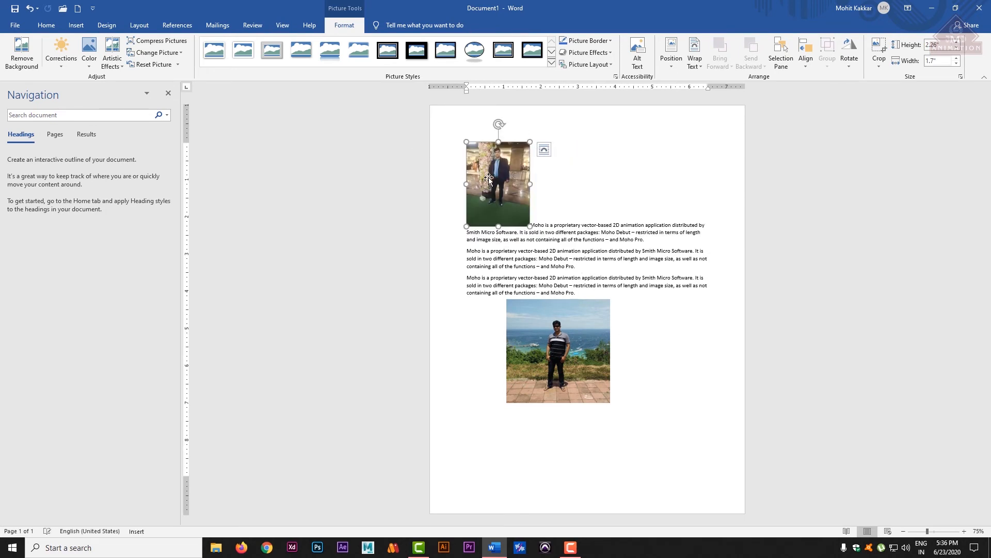
pyautogui.moveTo(489, 179); pyautogui.dragTo(634, 181)
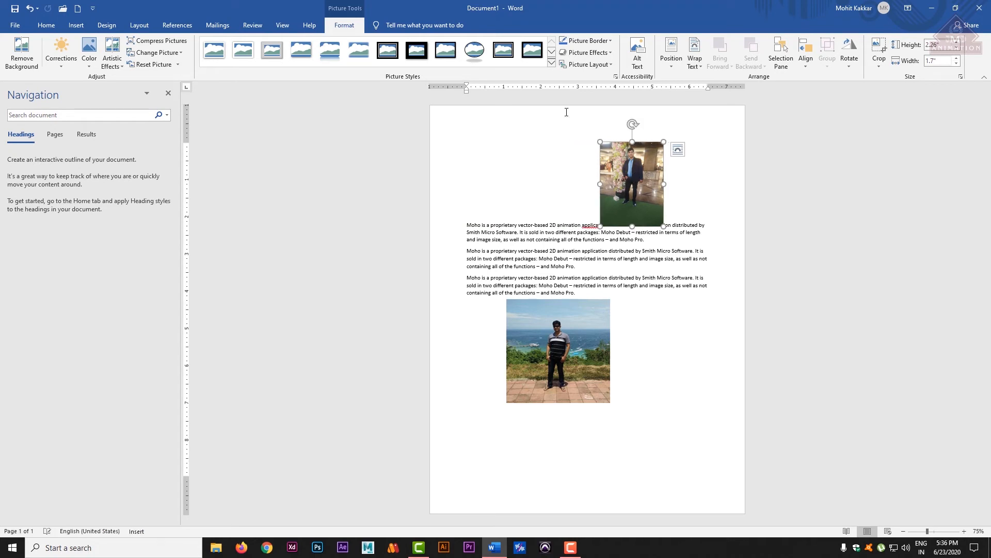
# Set the blazer picture's text wrapping to Through, and change it to Square.
pyautogui.click(699, 64)
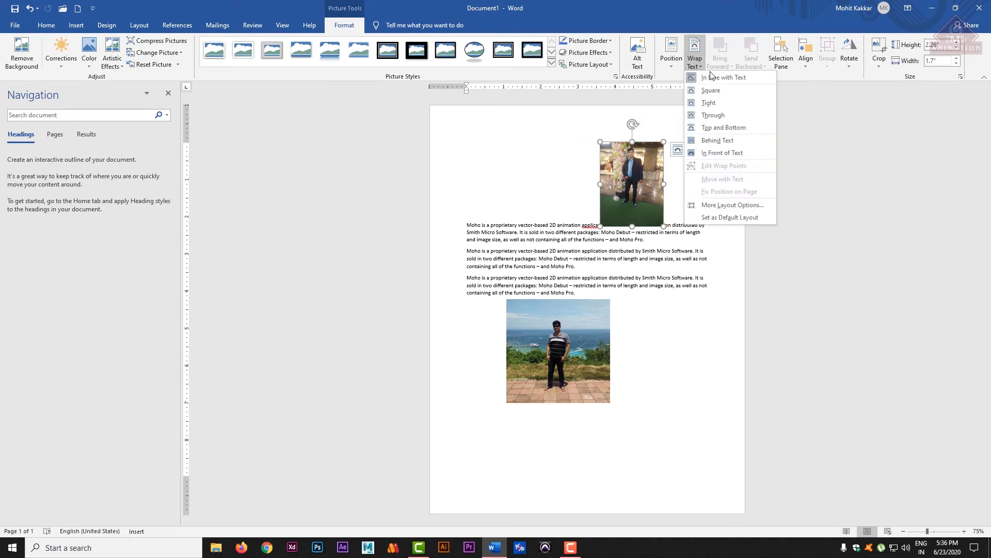
pyautogui.click(716, 114)
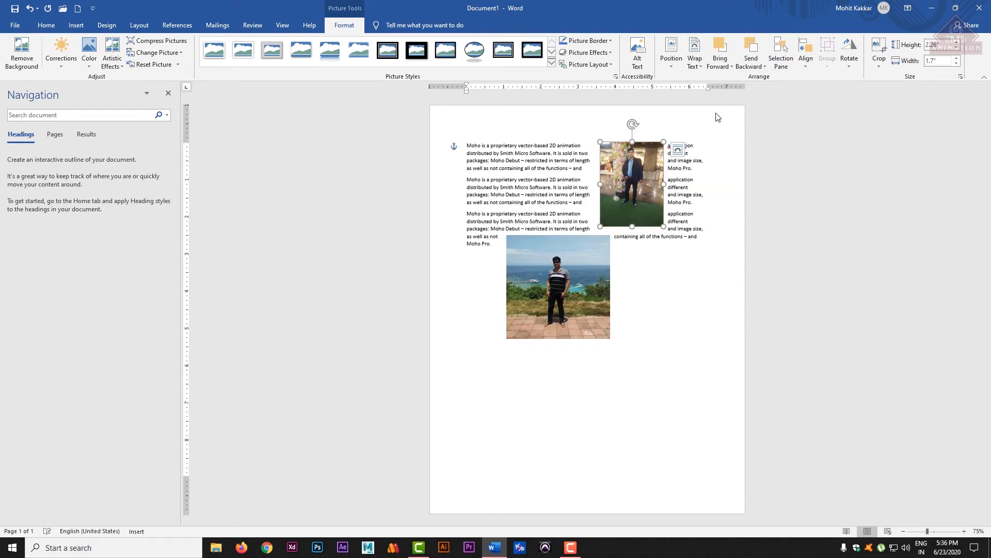
pyautogui.click(696, 61)
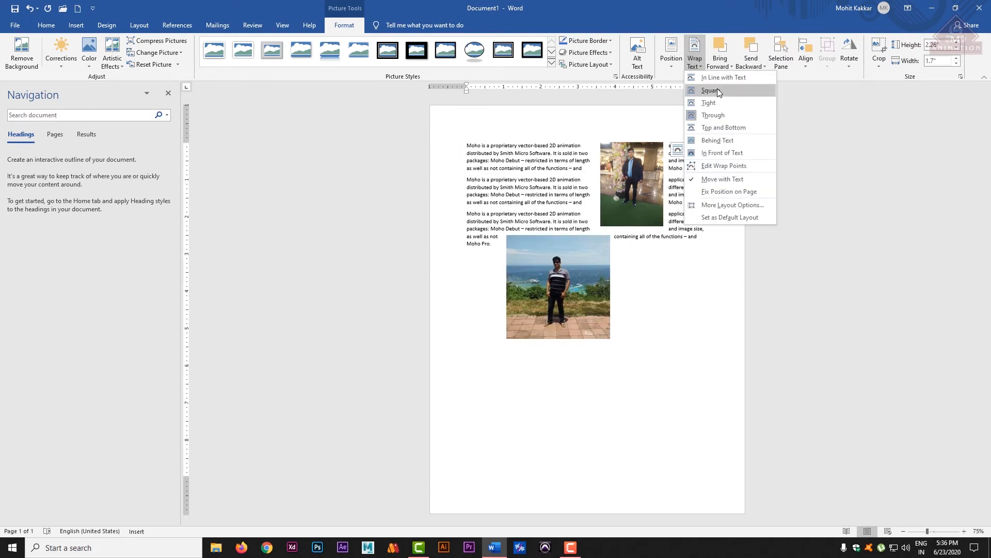
pyautogui.click(717, 91)
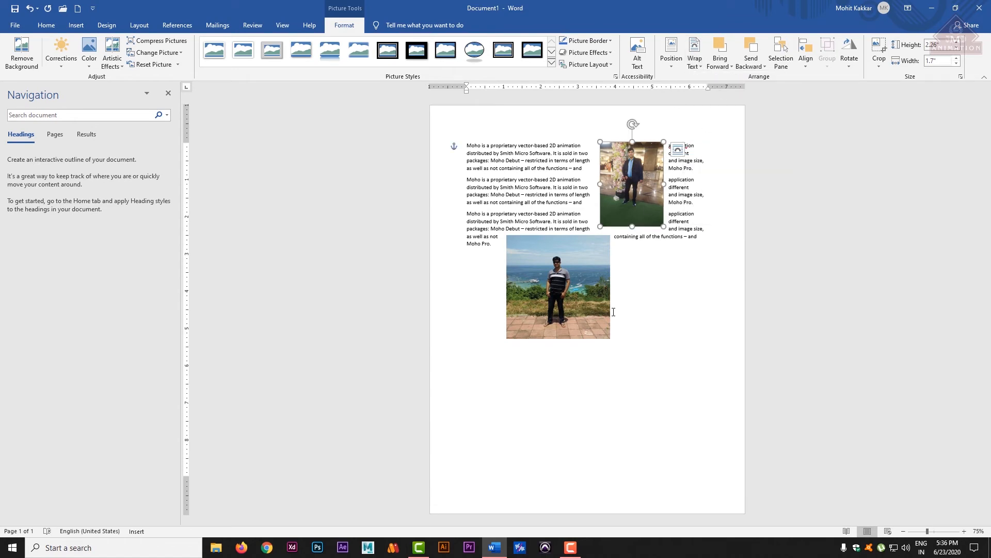
# Delete the sea-view picture below the paragraphs.
pyautogui.click(579, 293)
pyautogui.press('Delete')
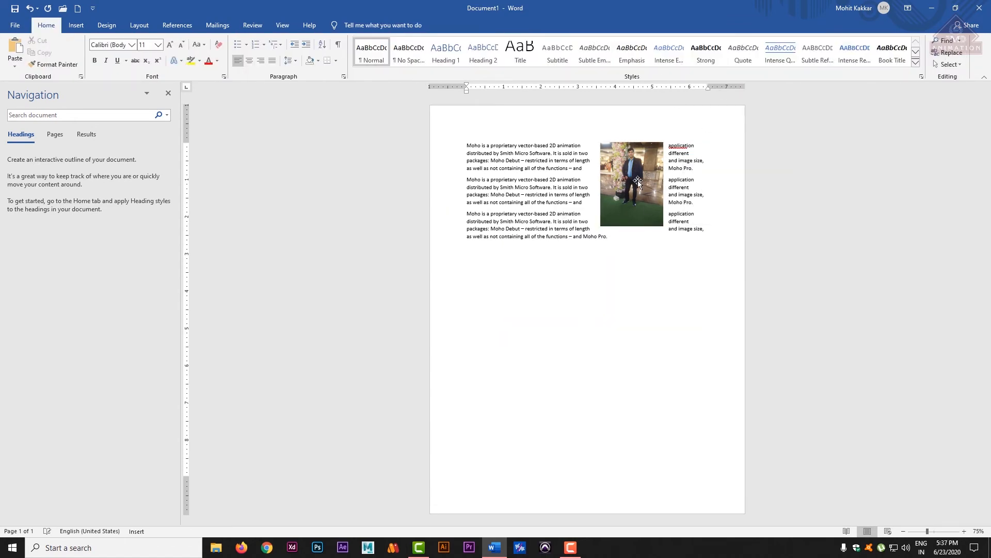
# Apply Square wrapping to the remaining picture and move it to the right-hand side of the three paragraphs.
pyautogui.click(639, 182)
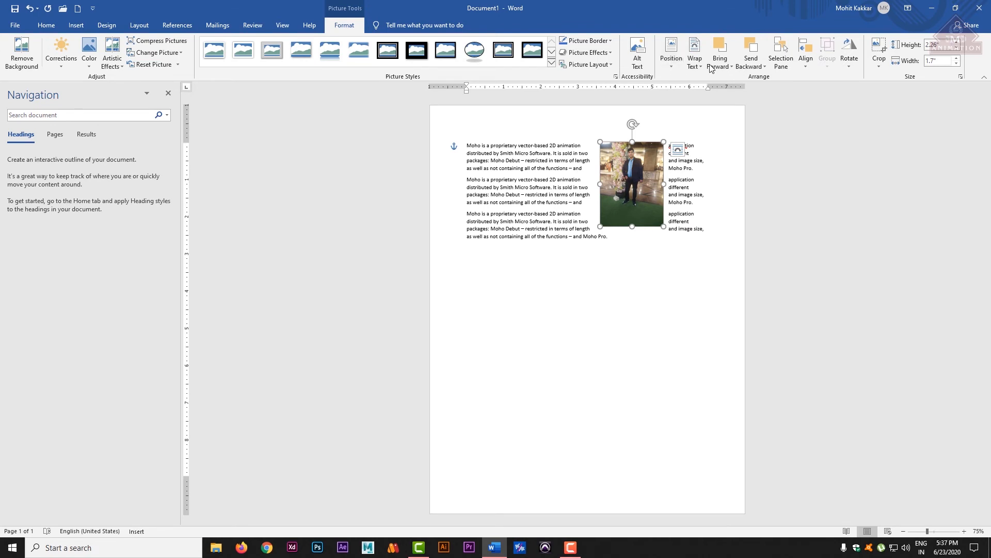
pyautogui.click(695, 59)
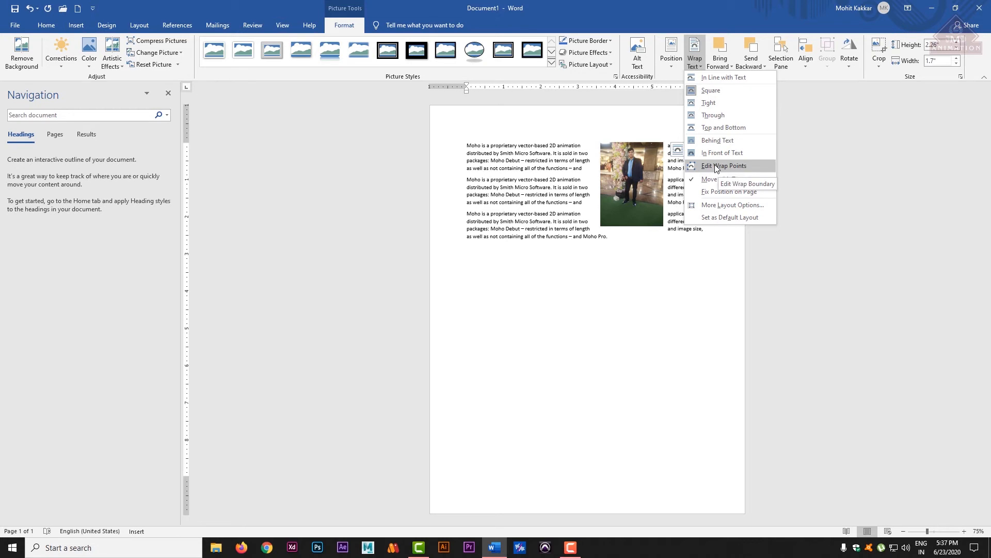
pyautogui.click(715, 91)
pyautogui.moveTo(638, 172); pyautogui.dragTo(685, 191)
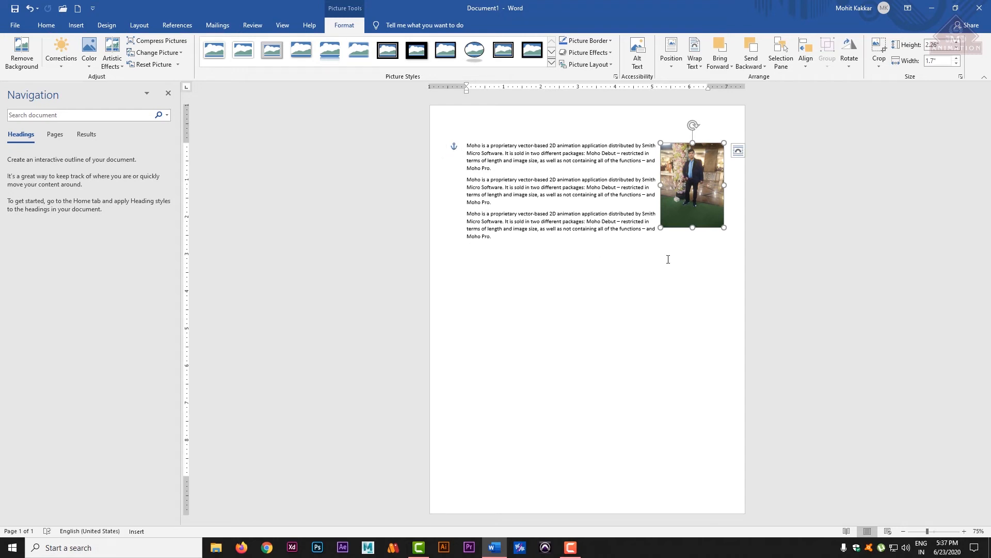
# Check the picture's layout options and move the picture down beside the third paragraph.
pyautogui.rightClick(698, 177)
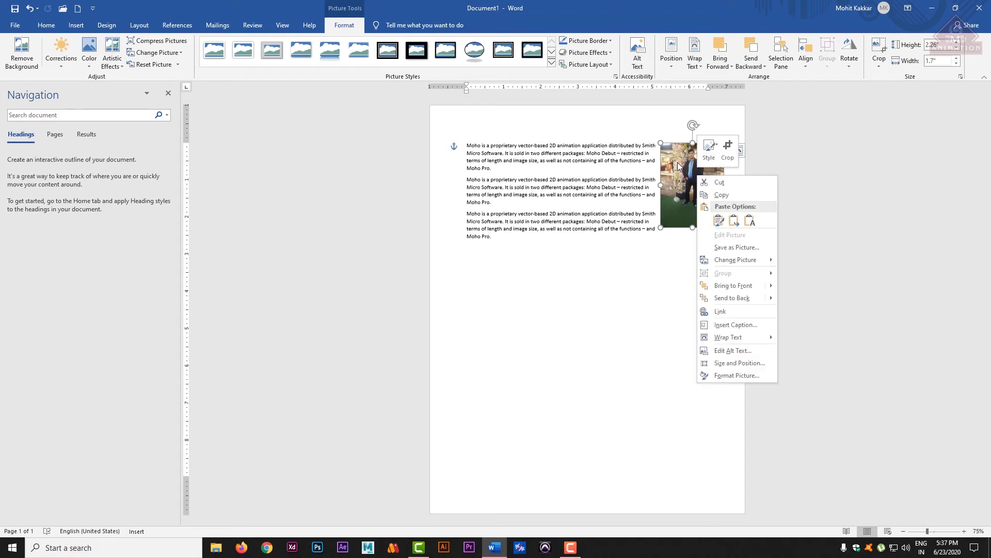
pyautogui.press('Escape')
pyautogui.click(738, 150)
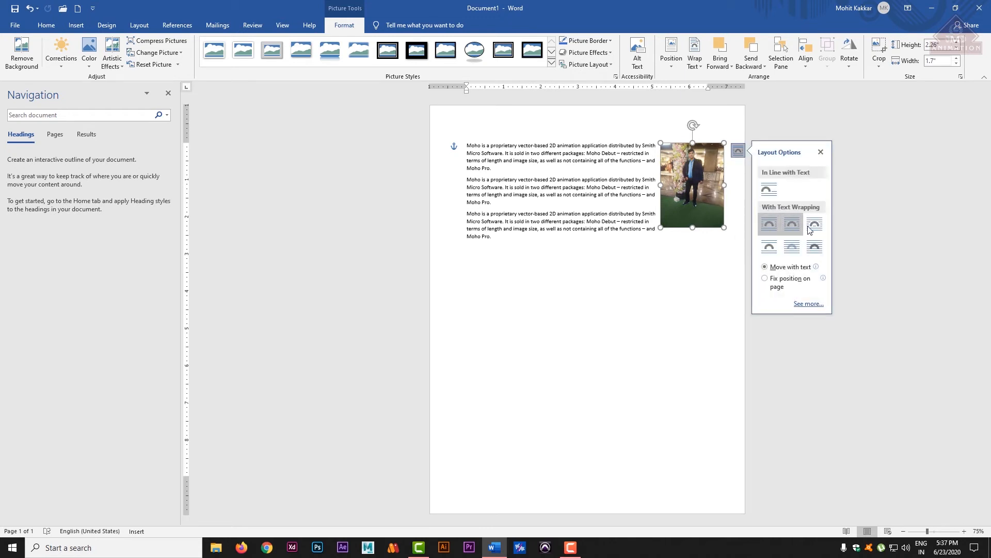
pyautogui.moveTo(717, 170)
pyautogui.mouseDown()
pyautogui.moveTo(543, 264)
pyautogui.moveTo(486, 281)
pyautogui.moveTo(596, 204)
pyautogui.moveTo(692, 163)
pyautogui.moveTo(703, 169)
pyautogui.mouseUp()
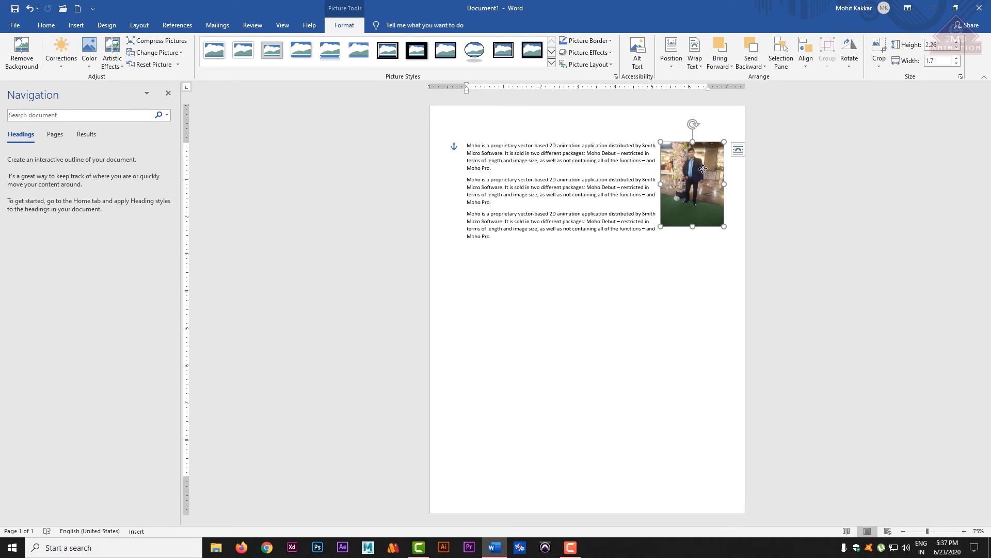
pyautogui.moveTo(703, 169); pyautogui.dragTo(703, 217)
# Nudge the picture in fine increments slightly left, partly back right, and a little upward.
pyautogui.hotkey('ctrl', 'Left')
pyautogui.hotkey('ctrl', 'Left')
pyautogui.hotkey('ctrl', 'Left')
pyautogui.hotkey('ctrl', 'Left')
pyautogui.hotkey('ctrl', 'Left')
pyautogui.hotkey('ctrl', 'Left')
pyautogui.hotkey('ctrl', 'Left')
pyautogui.hotkey('ctrl', 'Left')
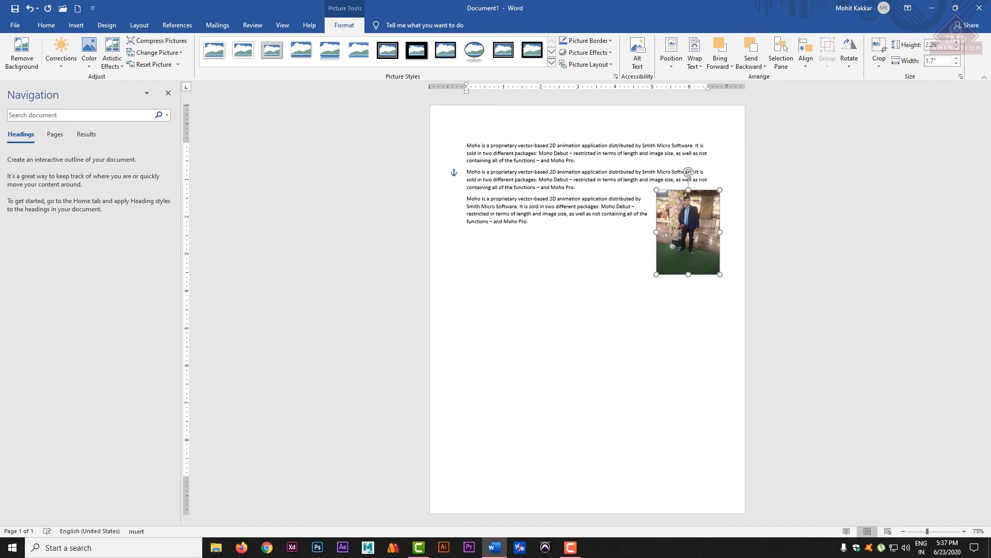
pyautogui.hotkey('ctrl', 'Right')
pyautogui.hotkey('ctrl', 'Right')
pyautogui.hotkey('ctrl', 'Right')
pyautogui.hotkey('ctrl', 'Up')
pyautogui.hotkey('ctrl', 'Up')
pyautogui.hotkey('ctrl', 'Up')
pyautogui.hotkey('ctrl', 'Up')
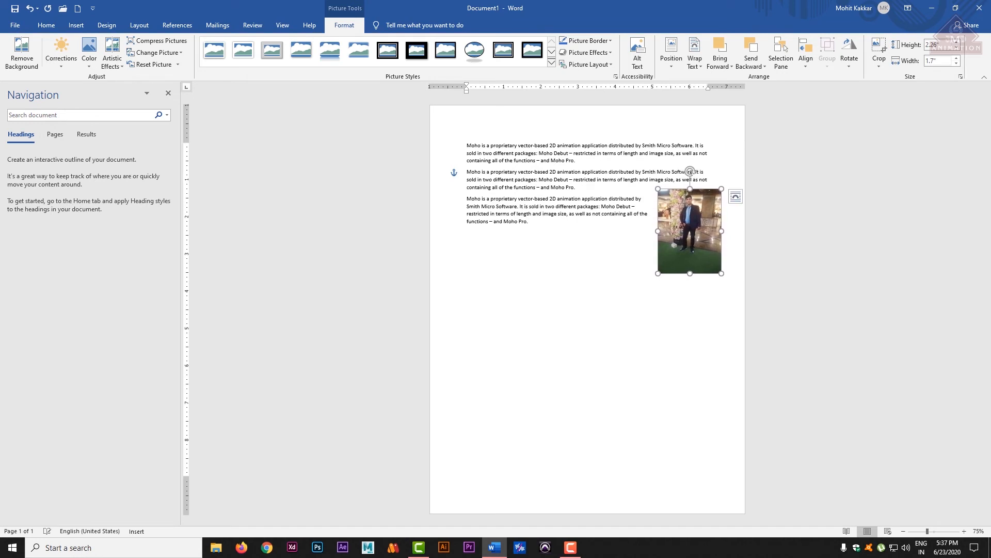
# Nudge the picture in larger increments up, partly back down, and left into the text of the lower two paragraphs.
pyautogui.press('Up')
pyautogui.press('Up')
pyautogui.press('Up')
pyautogui.press('Up')
pyautogui.press('Up')
pyautogui.press('Up')
pyautogui.press('Down')
pyautogui.press('Down')
pyautogui.press('Down')
pyautogui.press('Down')
pyautogui.press('Down')
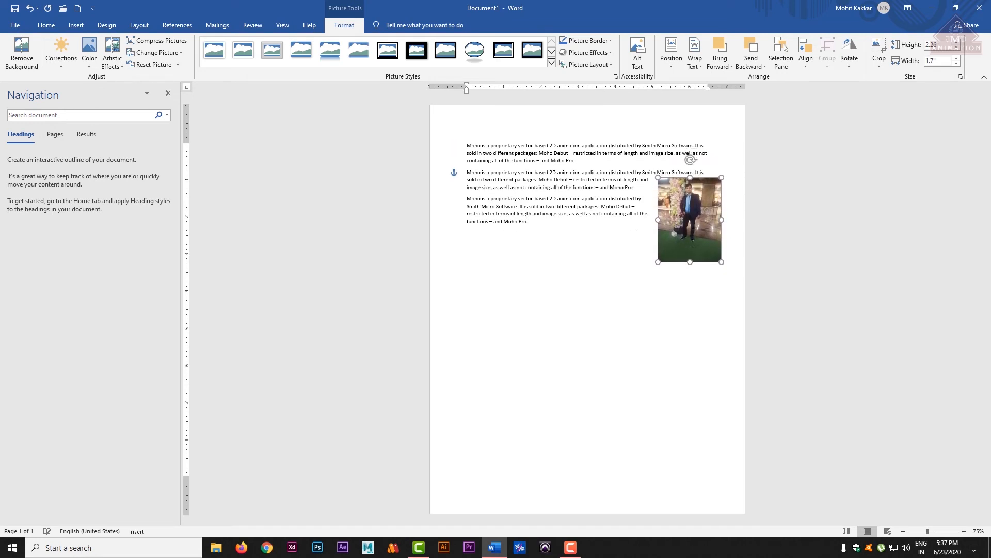
pyautogui.press('Left')
pyautogui.press('Left')
pyautogui.press('Left')
pyautogui.press('Left')
pyautogui.press('Left')
pyautogui.press('Left')
pyautogui.press('Left')
pyautogui.press('Left')
pyautogui.press('Left')
pyautogui.press('Left')
pyautogui.press('Left')
pyautogui.press('Left')
pyautogui.press('Left')
pyautogui.press('Left')
pyautogui.press('Left')
pyautogui.press('Left')
pyautogui.press('Left')
pyautogui.press('Left')
pyautogui.press('Left')
pyautogui.press('Left')
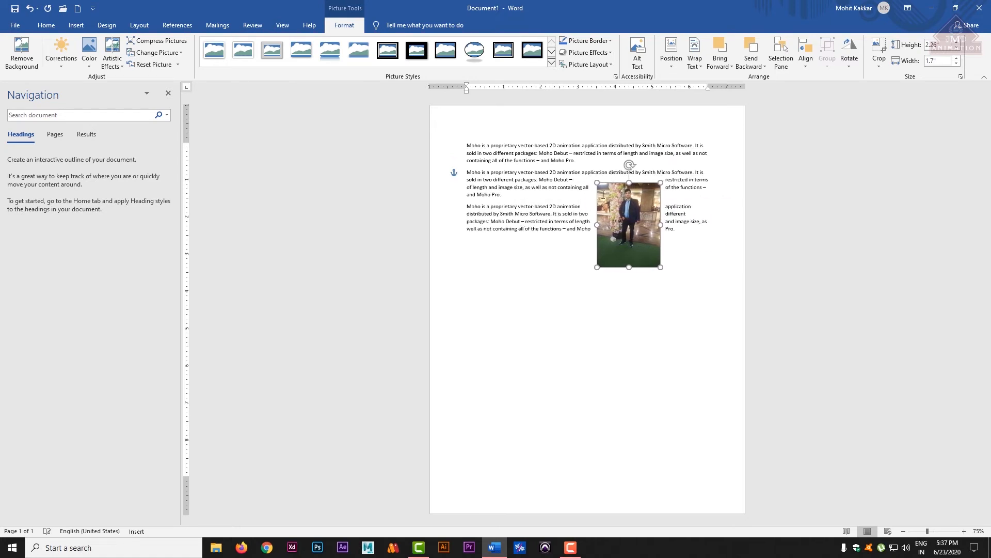
# Position the picture in the middle of the three paragraphs with text on both sides, keeping Square wrapping.
pyautogui.moveTo(600, 196); pyautogui.dragTo(591, 157)
pyautogui.click(694, 63)
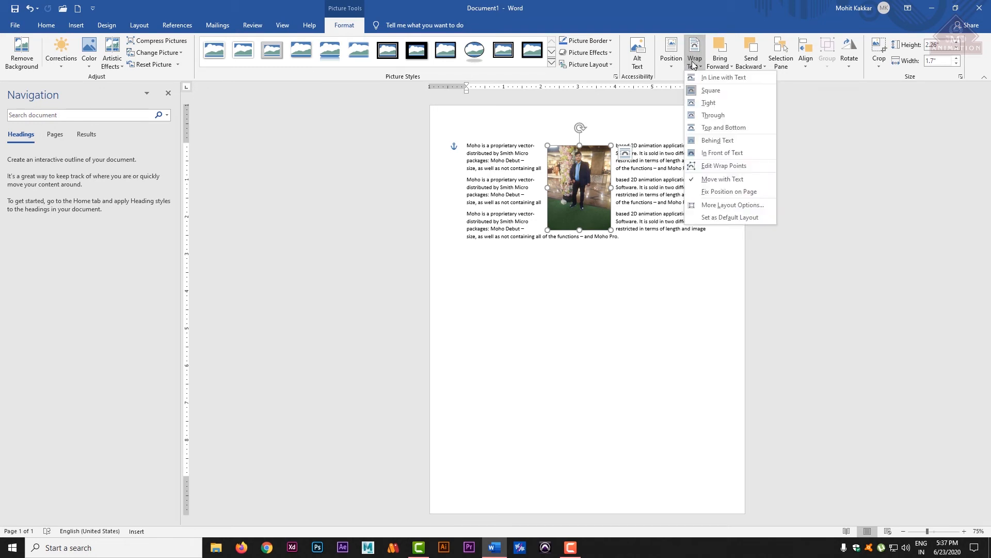
pyautogui.click(693, 66)
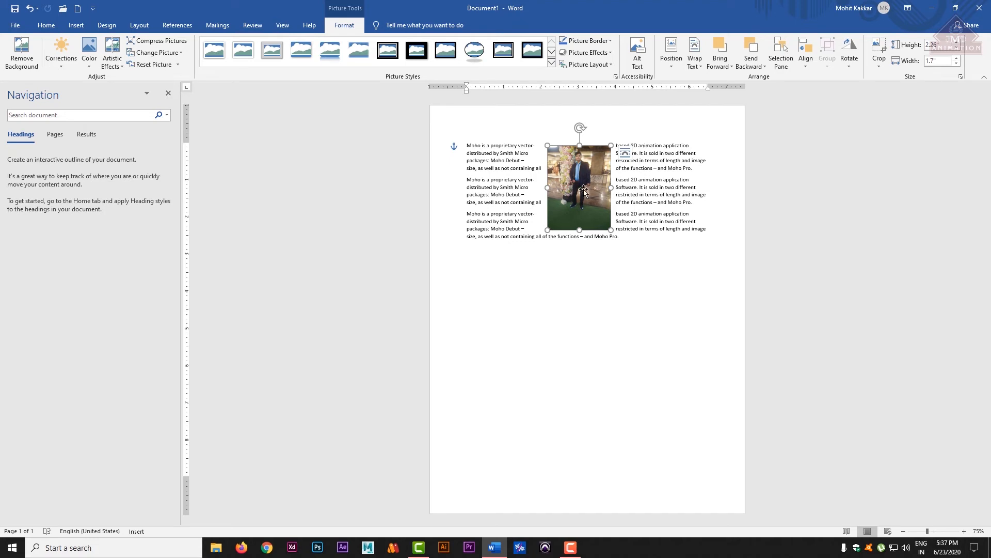
pyautogui.moveTo(583, 191)
pyautogui.mouseDown()
pyautogui.moveTo(574, 223)
pyautogui.moveTo(579, 194)
pyautogui.mouseUp()
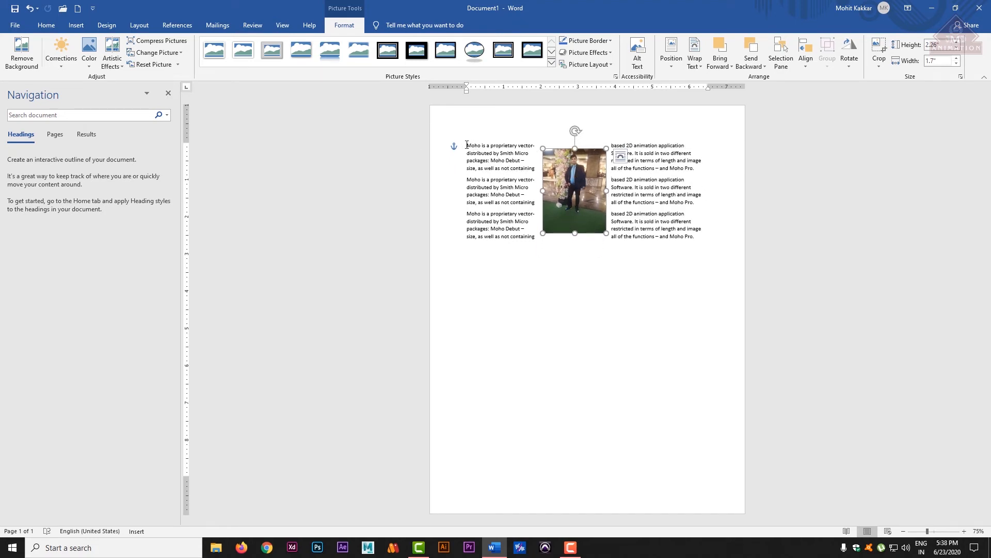
# Delete the three paragraphs together with the anchored picture, including the leftover word "Pro.", to empty the page.
pyautogui.moveTo(467, 145); pyautogui.dragTo(684, 236)
pyautogui.press('Delete')
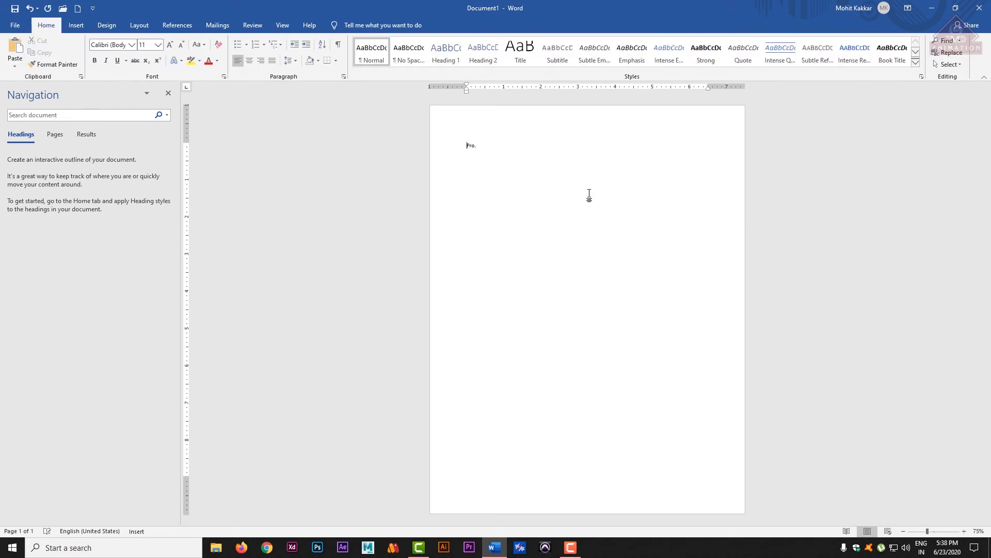
pyautogui.click(438, 146)
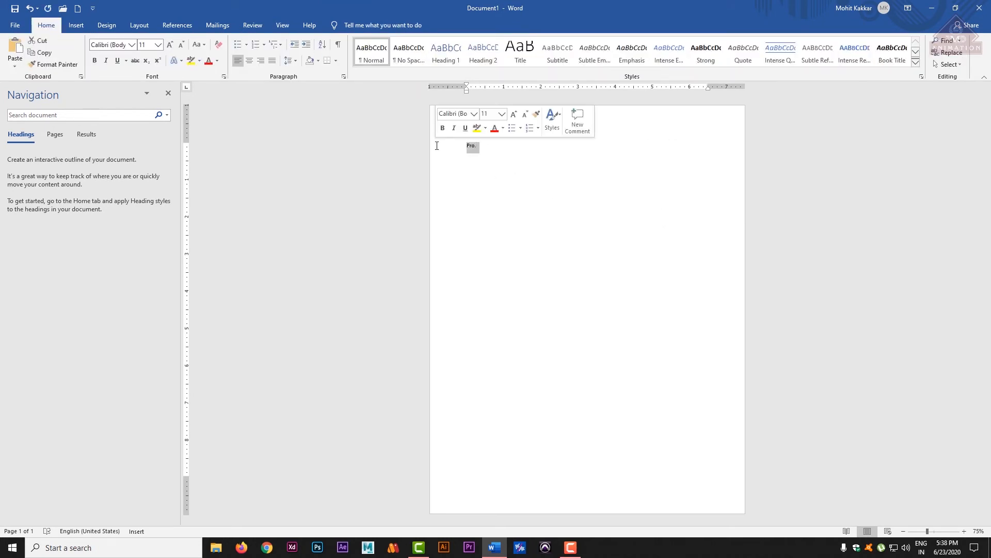
pyautogui.press('Delete')
# Insert the seaside photo from this device and shrink it proportionally to about 3.61 inches square.
pyautogui.click(76, 25)
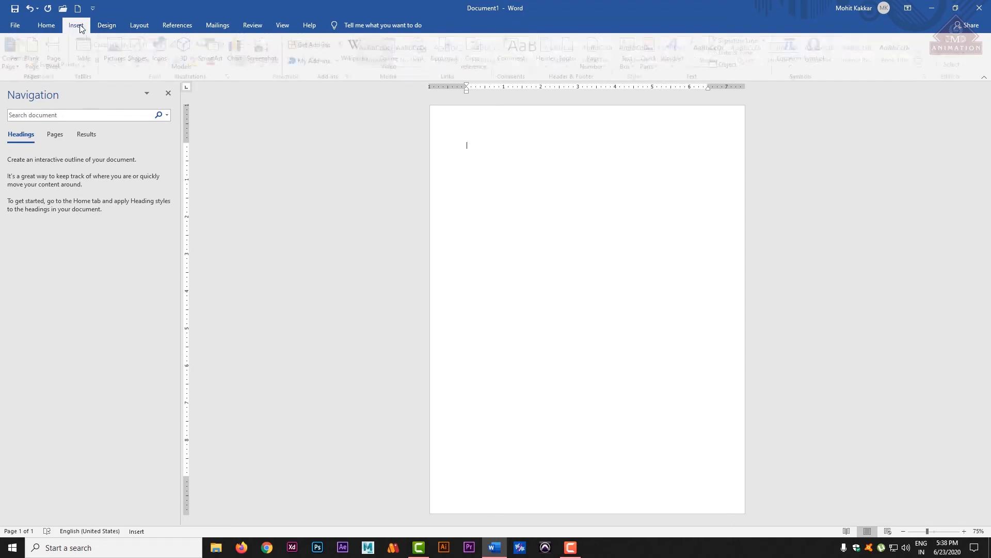
pyautogui.click(119, 54)
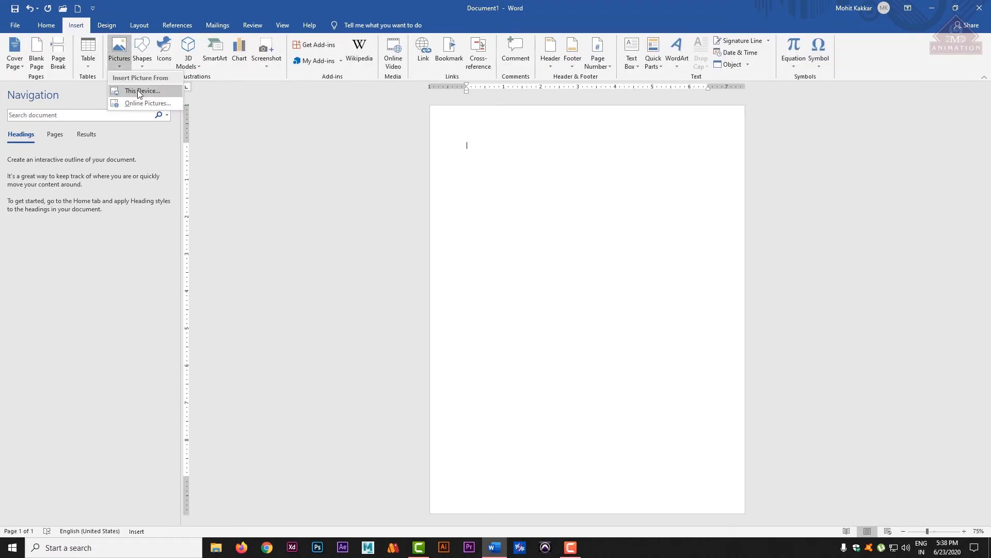
pyautogui.click(138, 91)
pyautogui.doubleClick(488, 158)
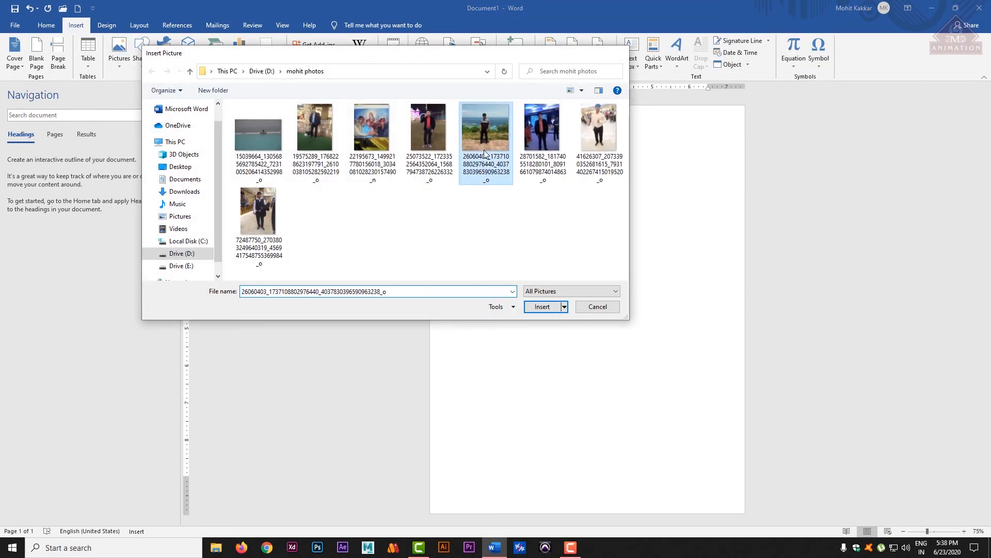
pyautogui.moveTo(708, 383); pyautogui.dragTo(601, 276)
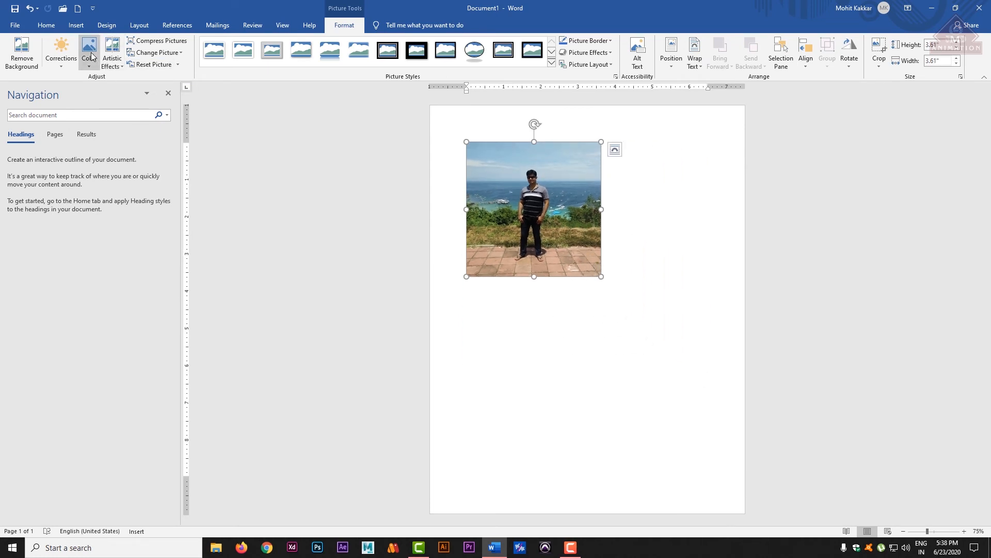
# Replace the selected seaside photo with the indoor party photo from this device and shrink it to about 4.15 by 3.12 inches.
pyautogui.click(76, 25)
pyautogui.click(122, 52)
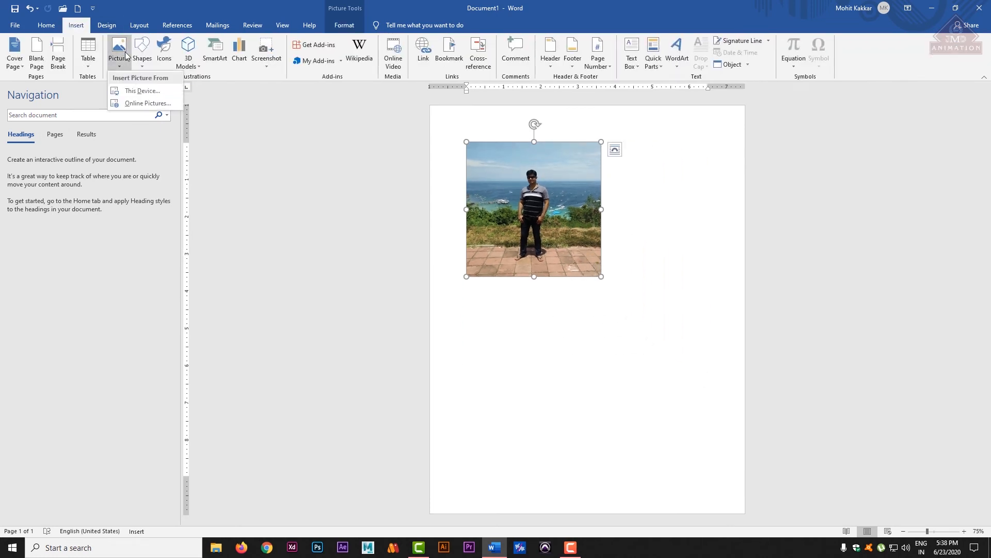
pyautogui.click(145, 93)
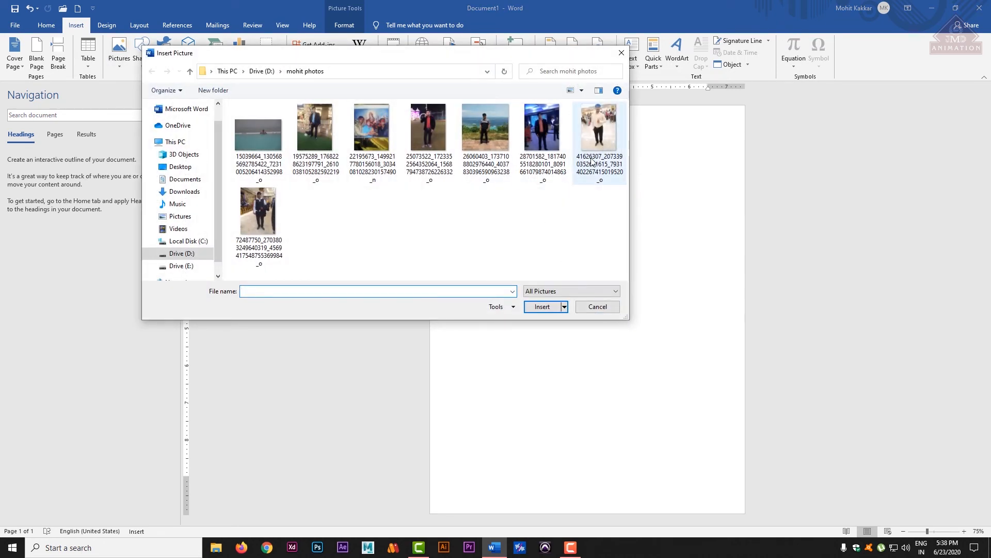
pyautogui.doubleClick(535, 142)
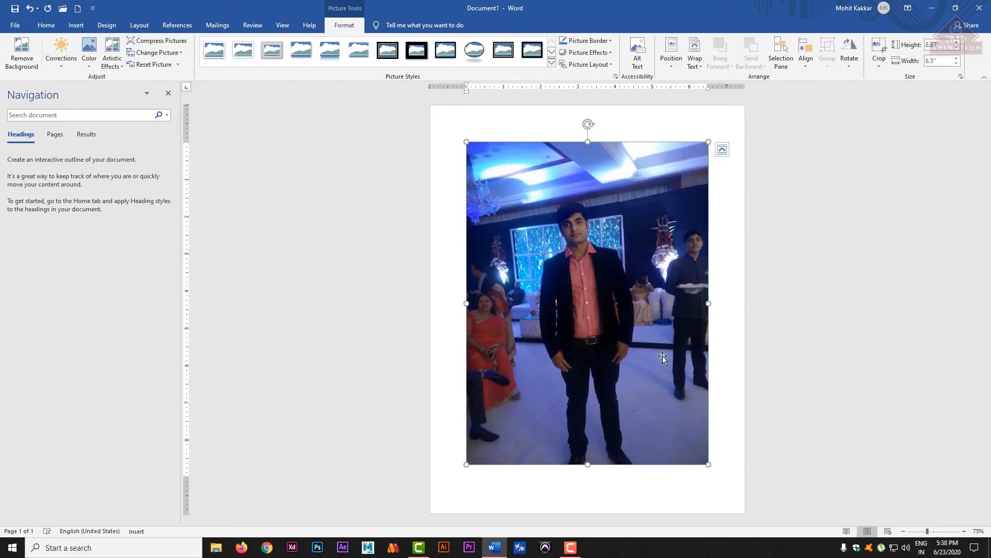
pyautogui.moveTo(706, 460); pyautogui.dragTo(583, 297)
# Apply Tight text wrapping to the party photo and move it slightly to the right, keeping it near the page's upper margin.
pyautogui.moveTo(514, 227); pyautogui.dragTo(609, 258)
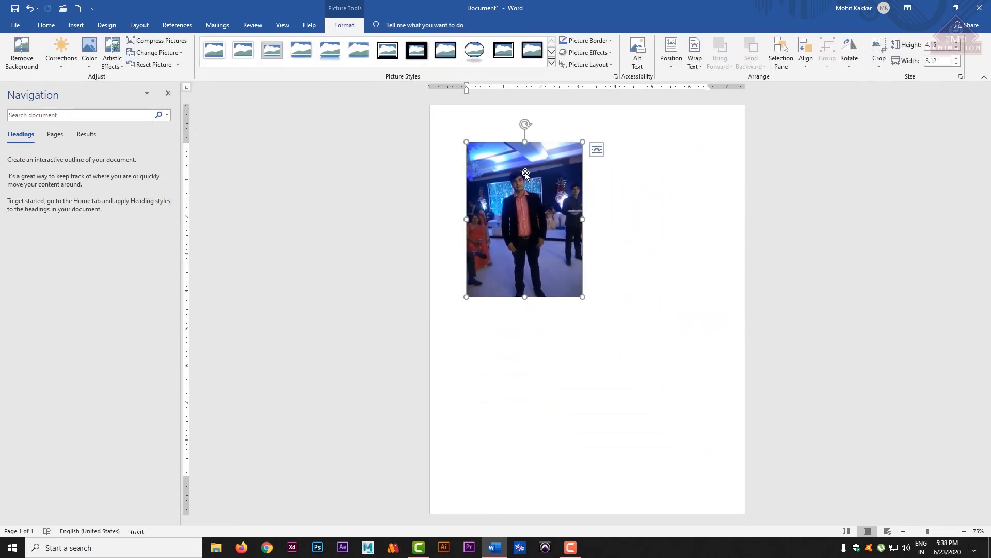
pyautogui.rightClick(527, 172)
pyautogui.click(597, 149)
pyautogui.click(644, 223)
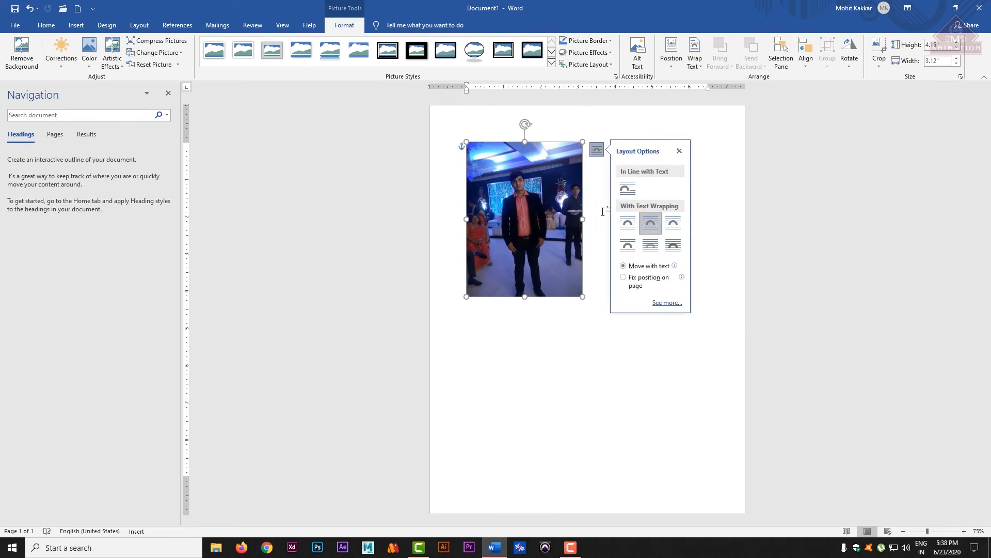
pyautogui.moveTo(527, 198); pyautogui.dragTo(549, 177)
pyautogui.click(605, 303)
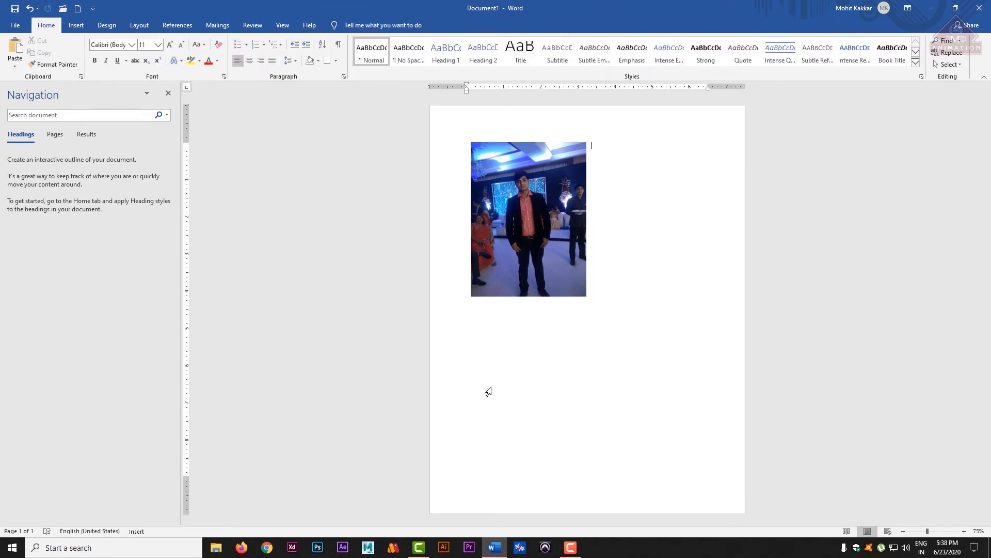
# Insert the seaside photo from this device at a new insertion point below the party photo.
pyautogui.click(466, 373)
pyautogui.click(106, 26)
pyautogui.click(77, 27)
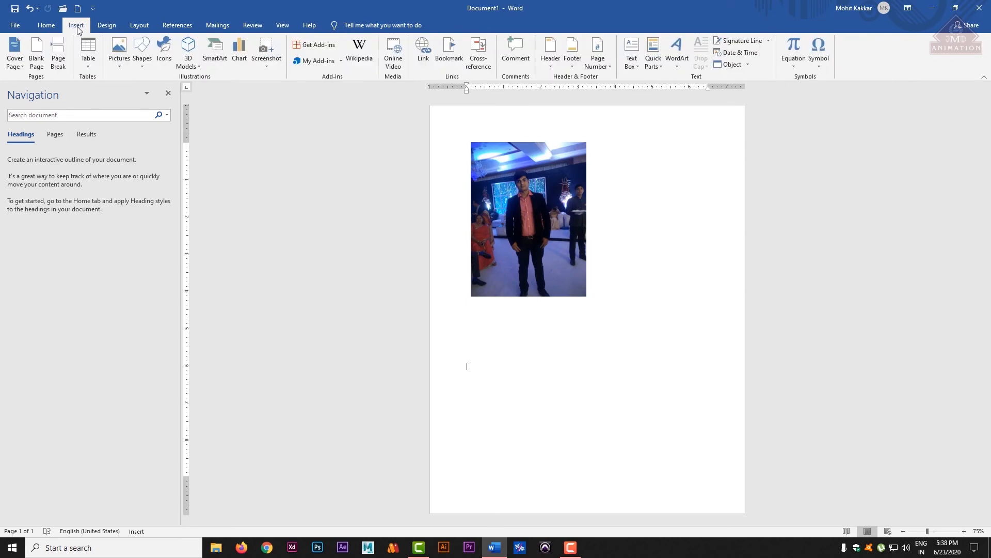
pyautogui.click(108, 61)
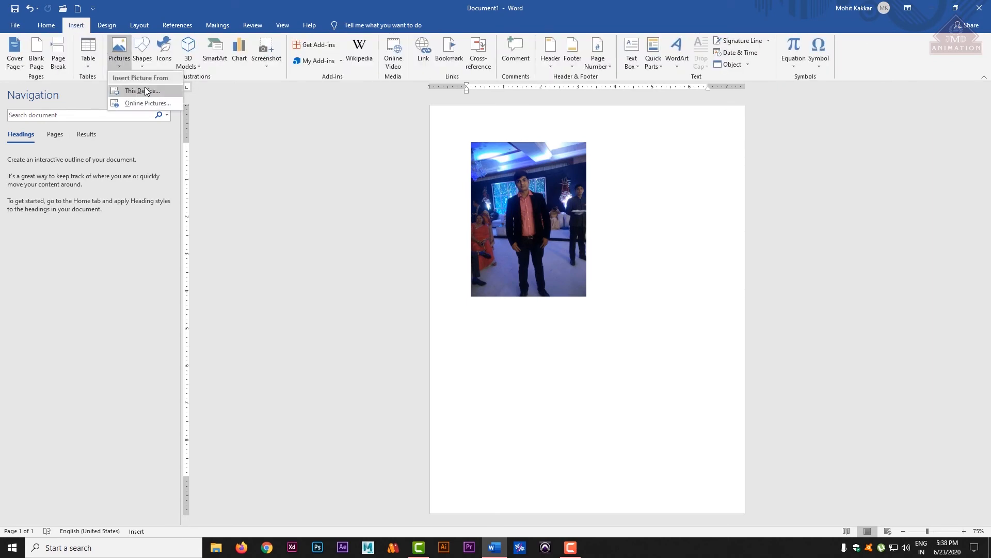
pyautogui.click(131, 89)
pyautogui.doubleClick(494, 135)
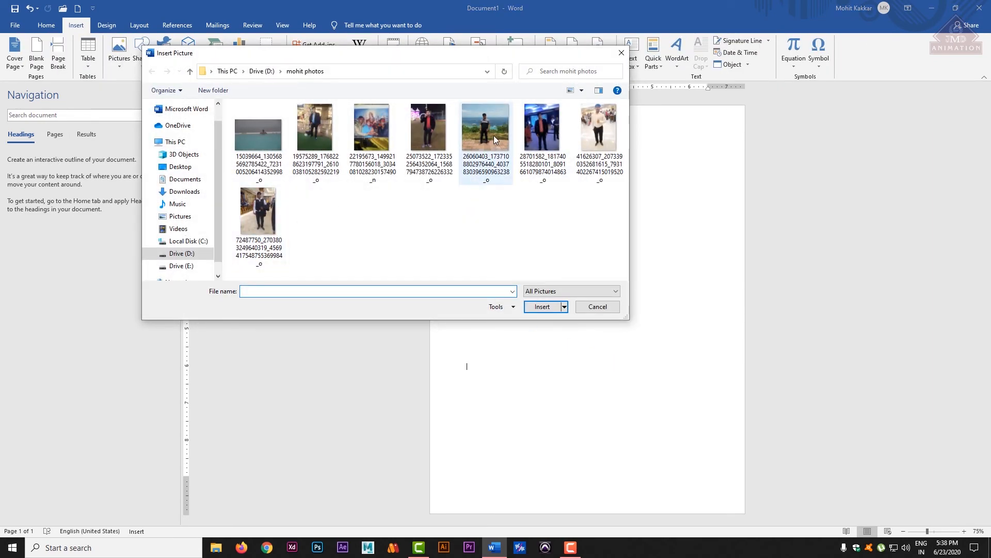
# Shrink the seaside photo proportionally to about 1.9 inches square.
pyautogui.moveTo(988, 295); pyautogui.dragTo(987, 357)
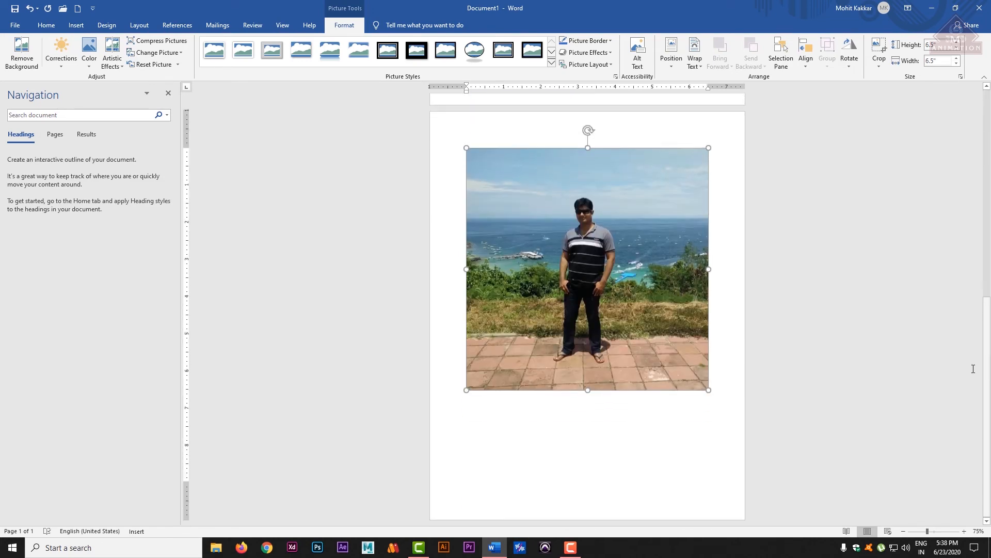
pyautogui.click(712, 391)
pyautogui.click(706, 385)
pyautogui.click(710, 389)
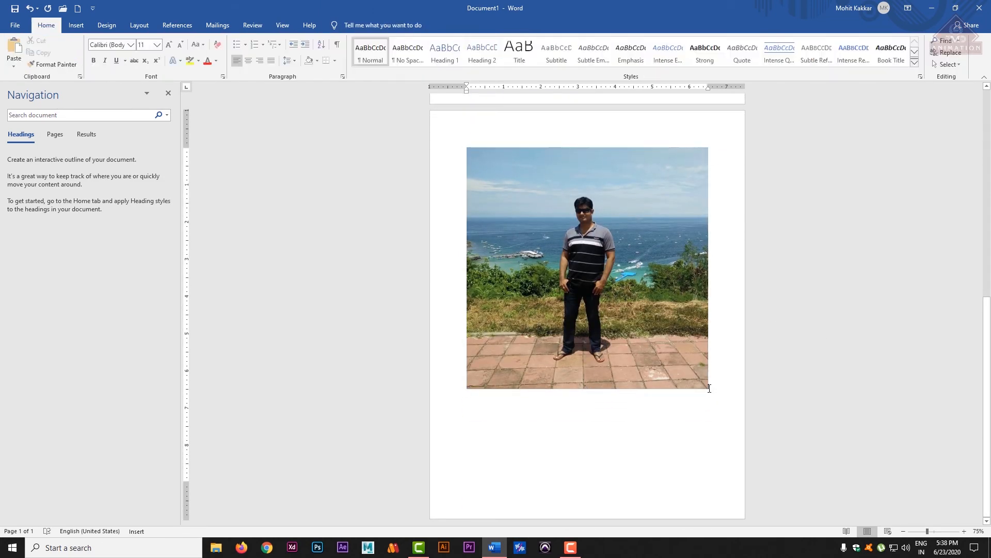
pyautogui.click(707, 387)
pyautogui.moveTo(703, 383); pyautogui.dragTo(576, 273)
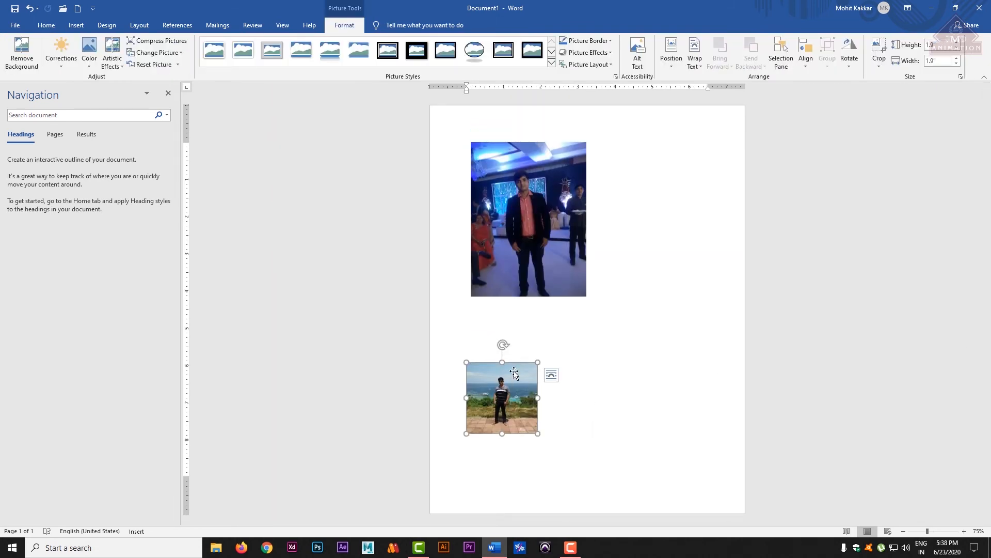
# Turn on text wrapping for the seaside photo and move it over the lower-right corner of the party photo.
pyautogui.moveTo(509, 380); pyautogui.dragTo(584, 254)
pyautogui.click(551, 360)
pyautogui.click(598, 432)
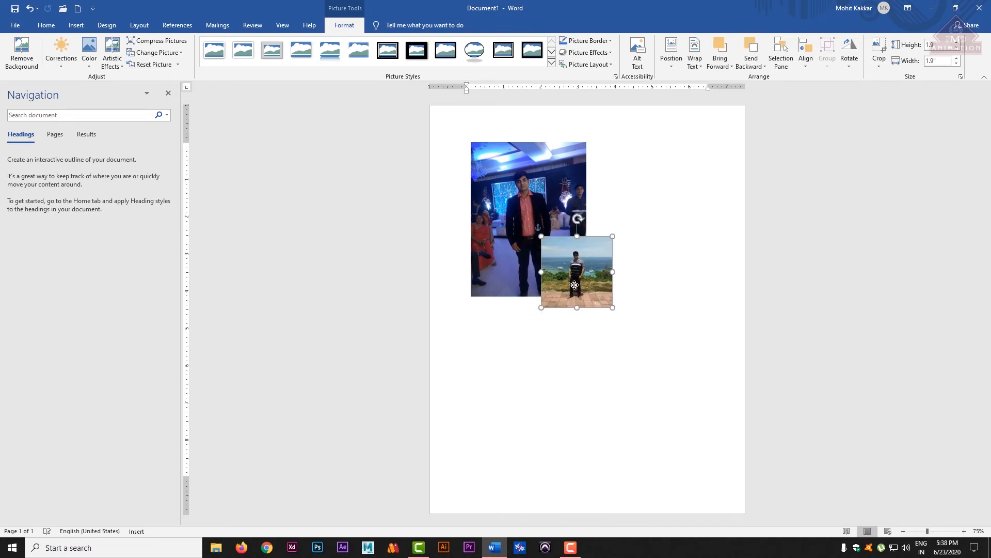
# Send the seaside photo backward behind the party photo and bring it forward again.
pyautogui.click(763, 67)
pyautogui.click(732, 67)
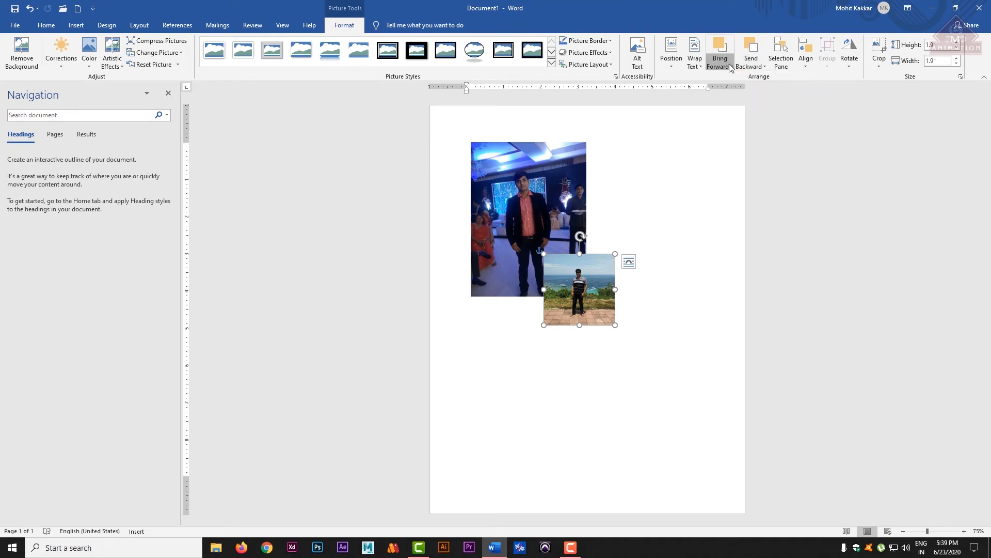
pyautogui.click(758, 63)
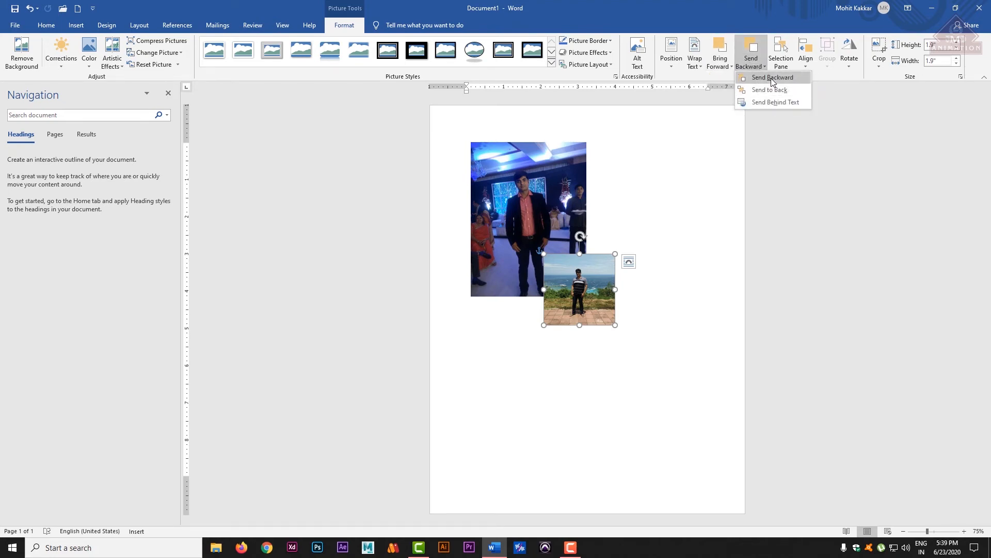
pyautogui.click(773, 78)
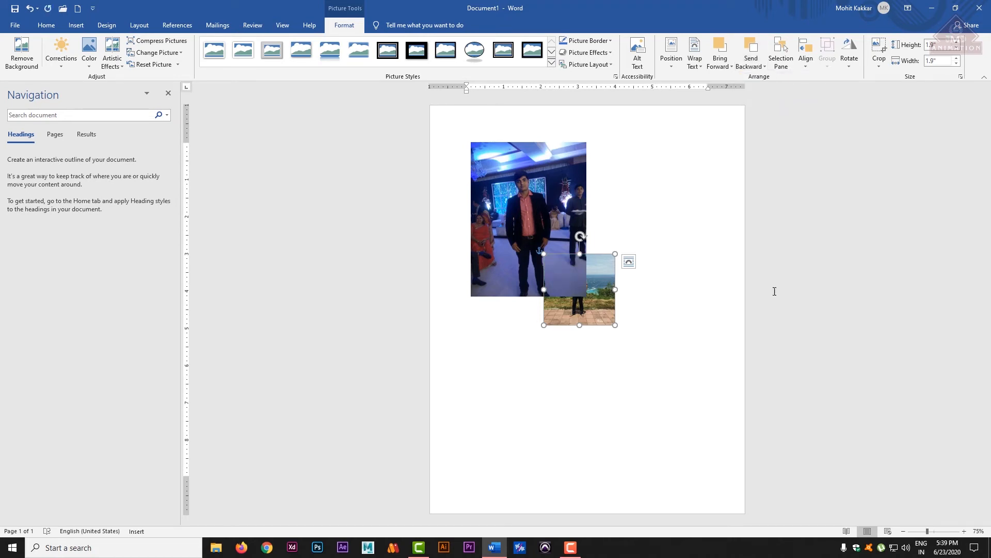
pyautogui.click(721, 67)
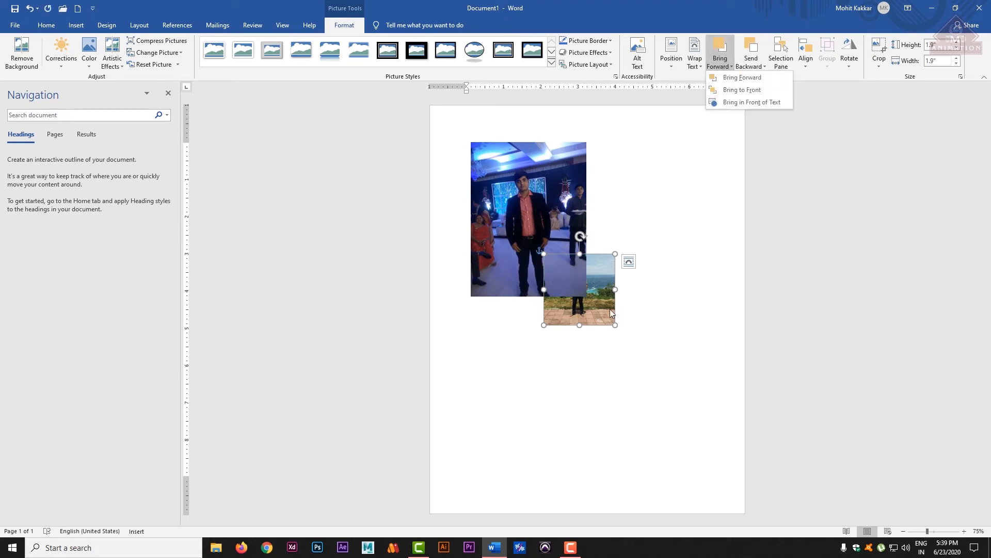
pyautogui.click(754, 78)
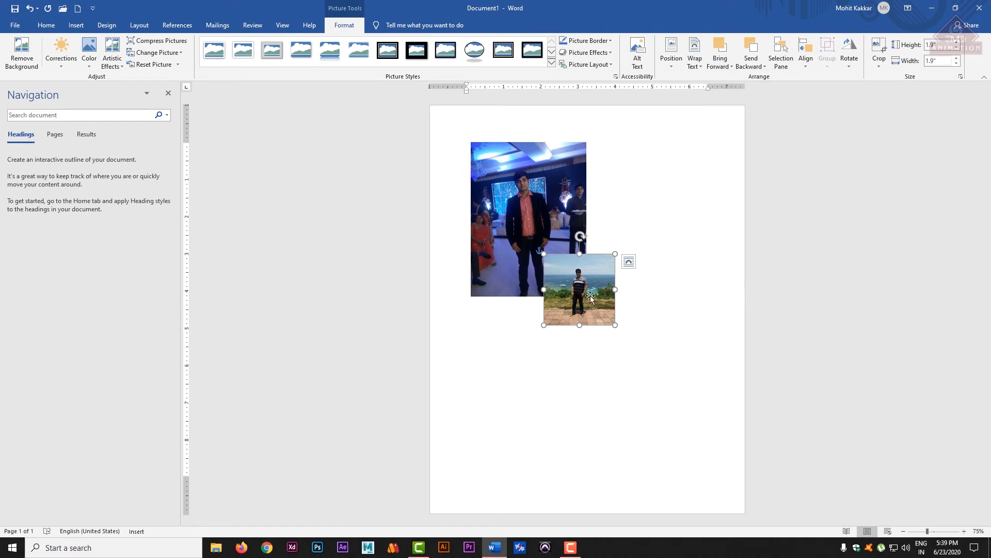
# Move the seaside photo up to overlap the party photo's upper-right corner.
pyautogui.moveTo(590, 297); pyautogui.dragTo(580, 173)
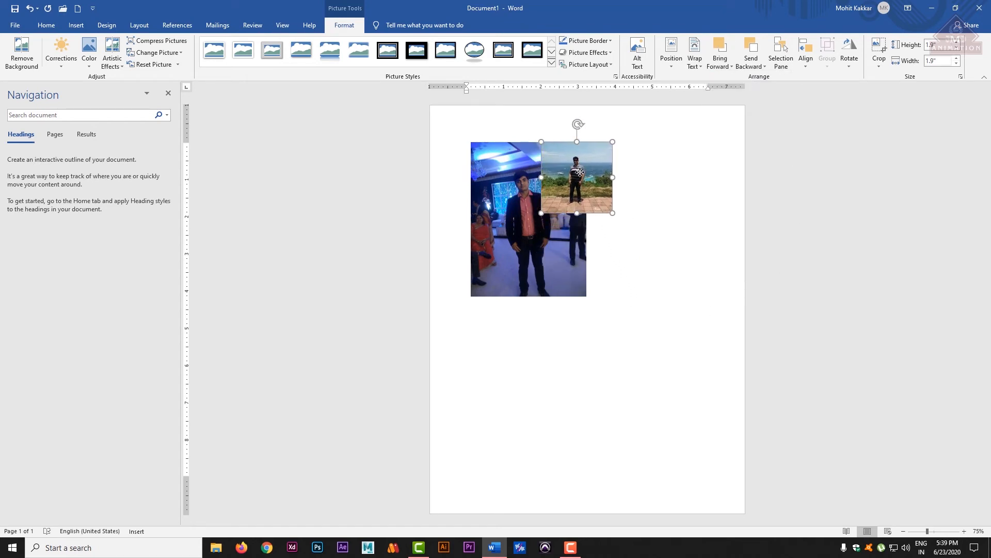
pyautogui.click(722, 66)
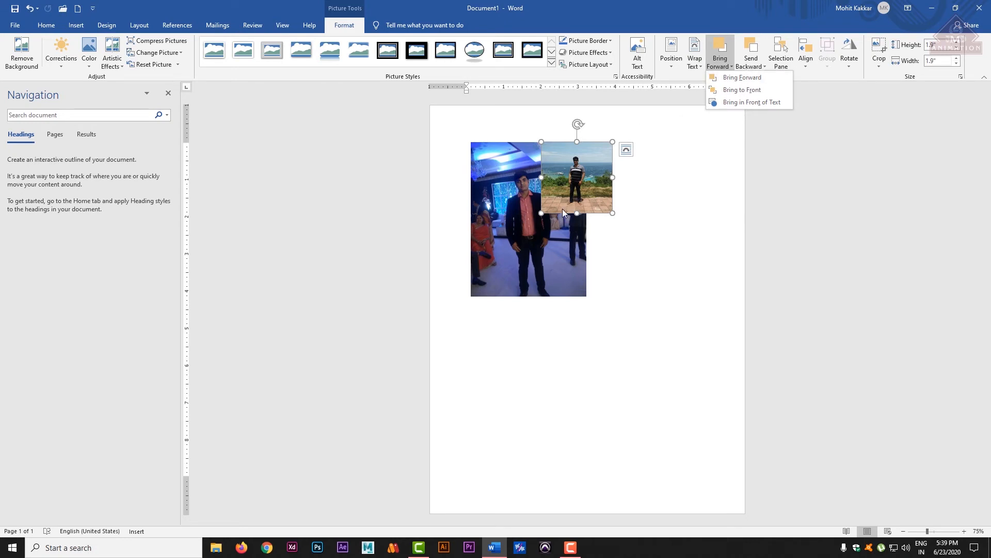
pyautogui.click(584, 172)
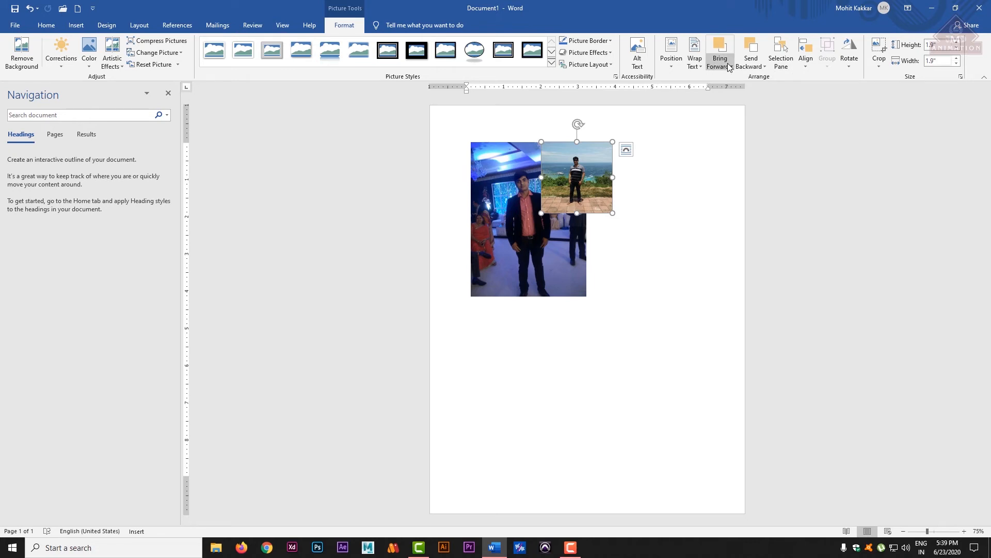
# Display the Selection pane and switch the visibility of Picture 4 and Picture 5 off and back on.
pyautogui.click(780, 55)
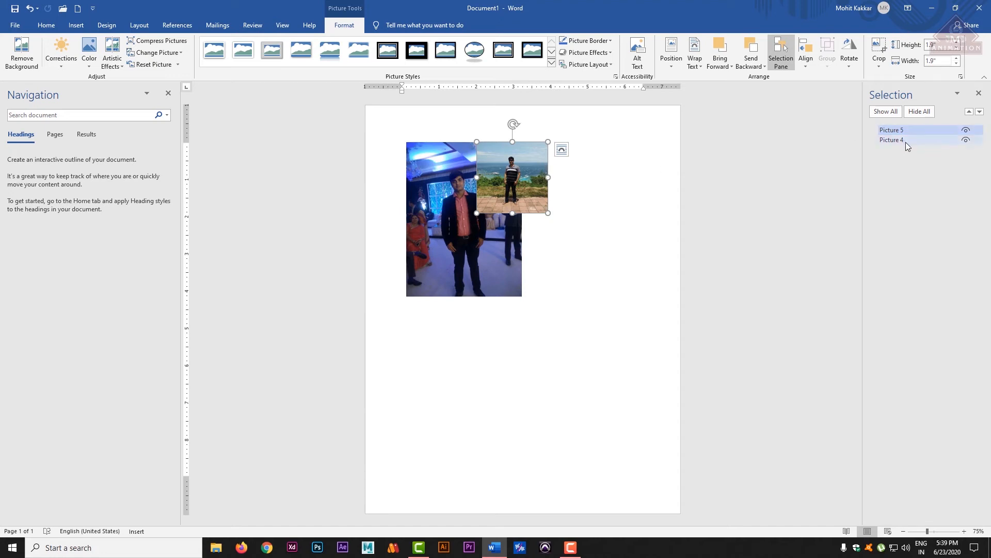
pyautogui.click(965, 141)
pyautogui.click(966, 130)
pyautogui.click(966, 130)
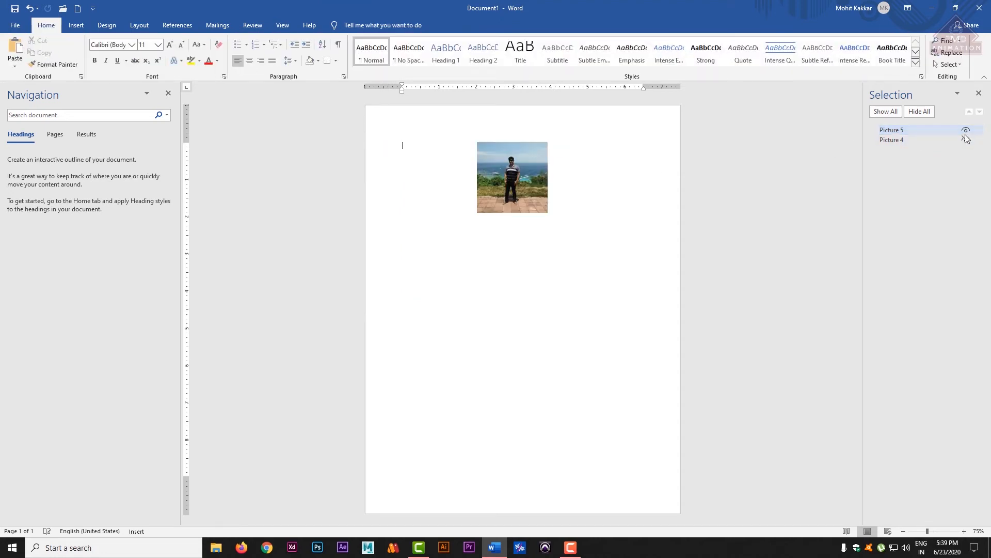
pyautogui.click(965, 140)
pyautogui.click(965, 131)
pyautogui.click(966, 130)
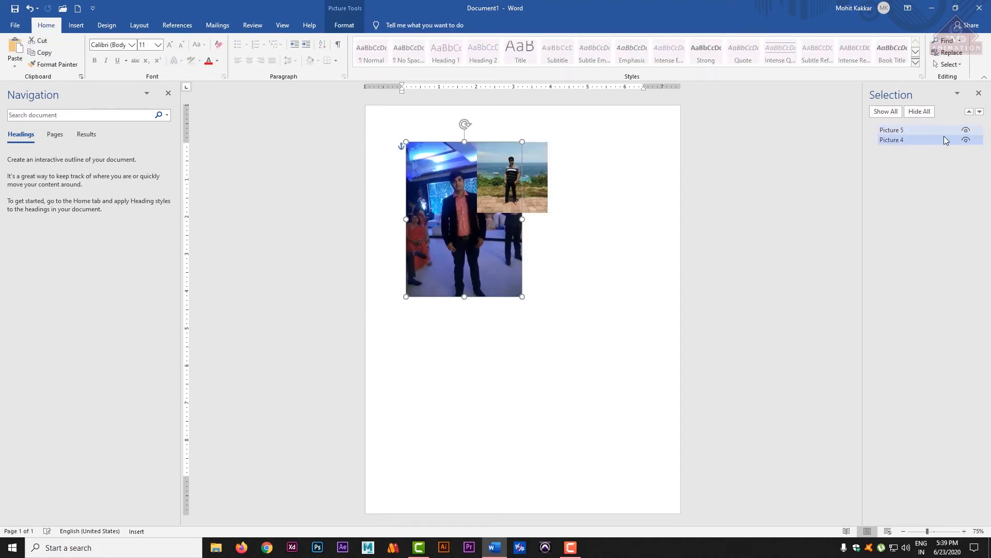
# Hide all pictures at once, show them all again, and close the Selection pane.
pyautogui.moveTo(903, 143)
pyautogui.mouseDown()
pyautogui.moveTo(897, 133)
pyautogui.moveTo(897, 146)
pyautogui.mouseUp()
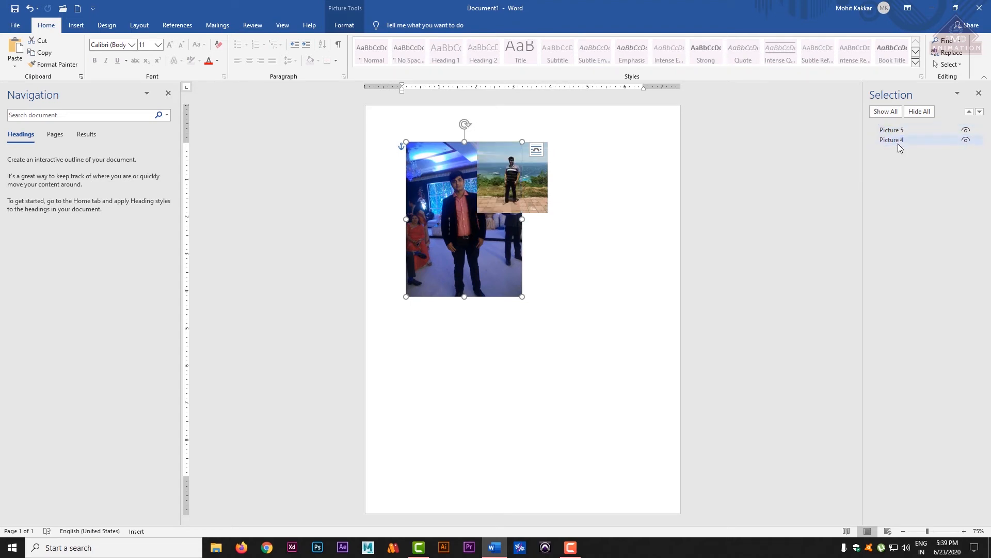
pyautogui.click(920, 113)
pyautogui.click(882, 112)
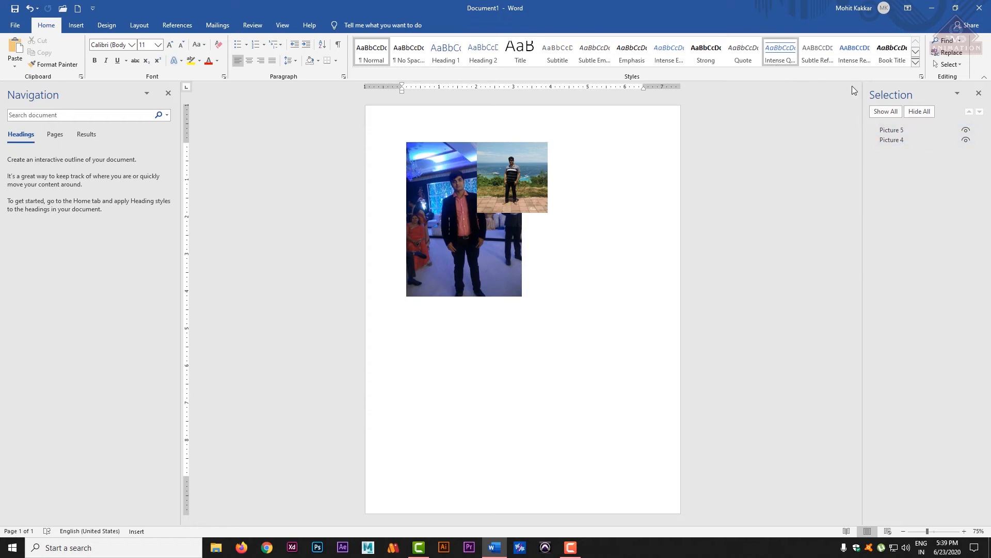
pyautogui.click(978, 93)
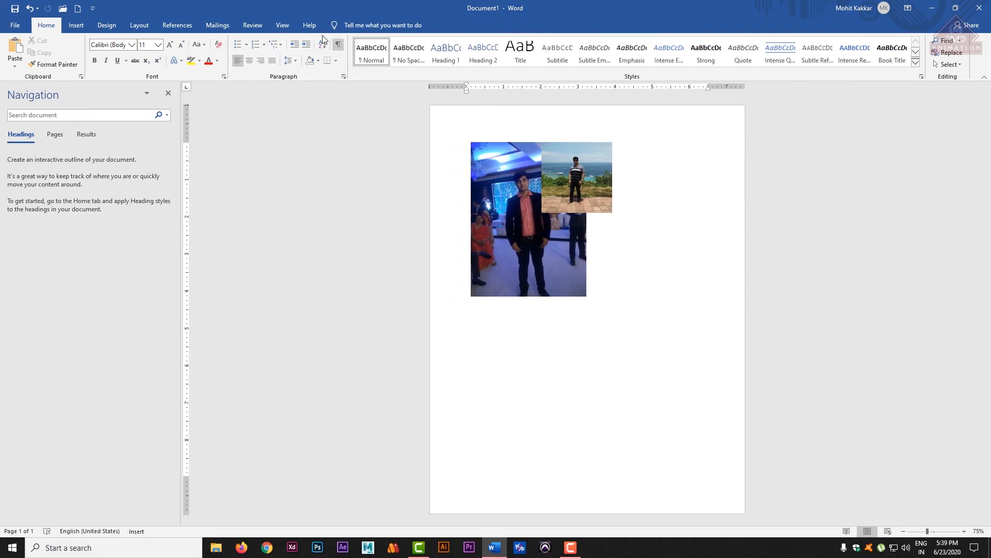
# Try the left, center and right alignments on the small seaside photo.
pyautogui.click(591, 170)
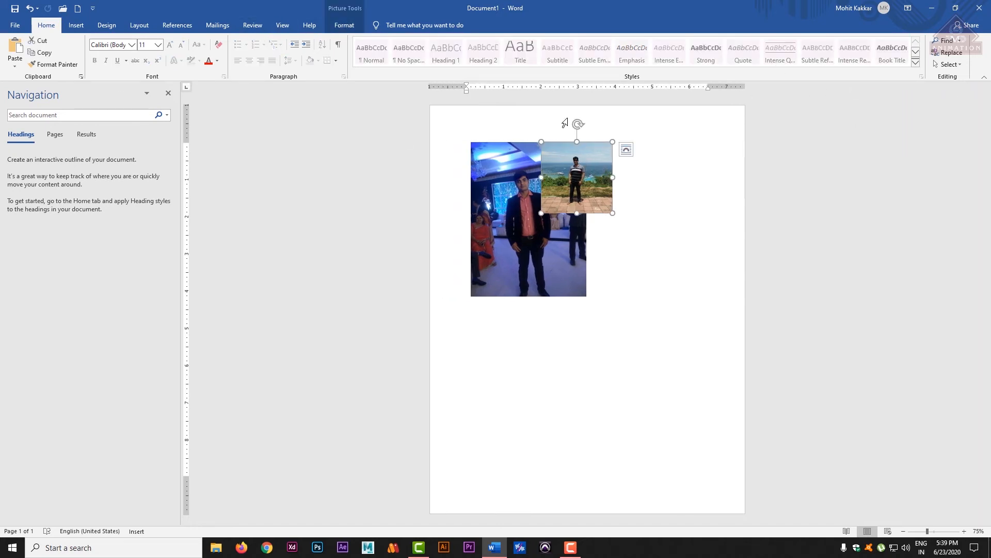
pyautogui.click(342, 23)
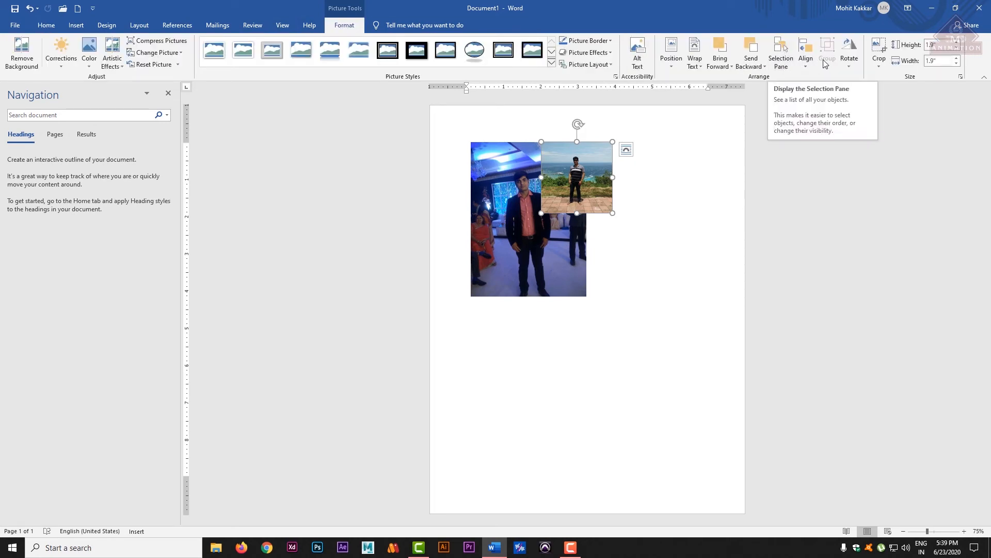
pyautogui.click(807, 61)
pyautogui.click(814, 78)
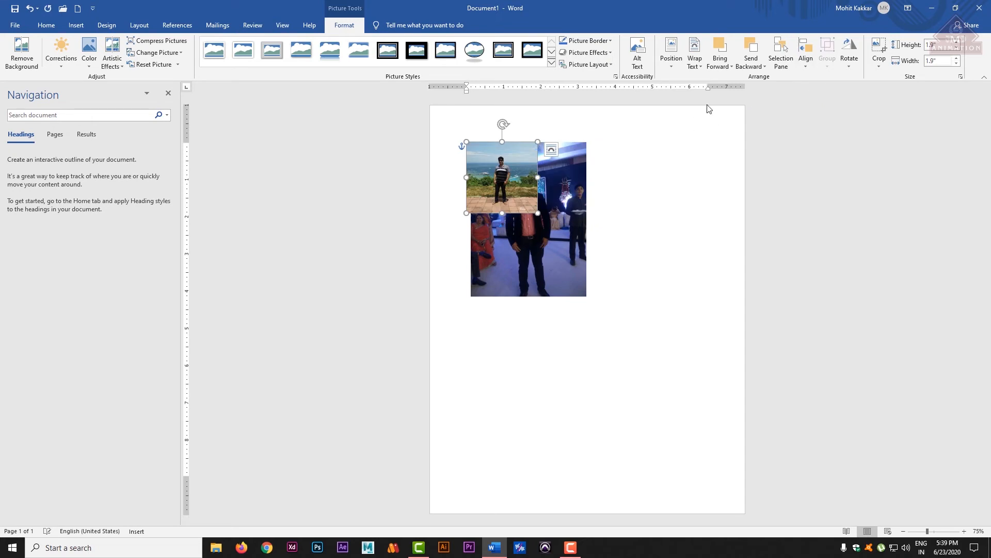
pyautogui.click(806, 55)
pyautogui.click(822, 90)
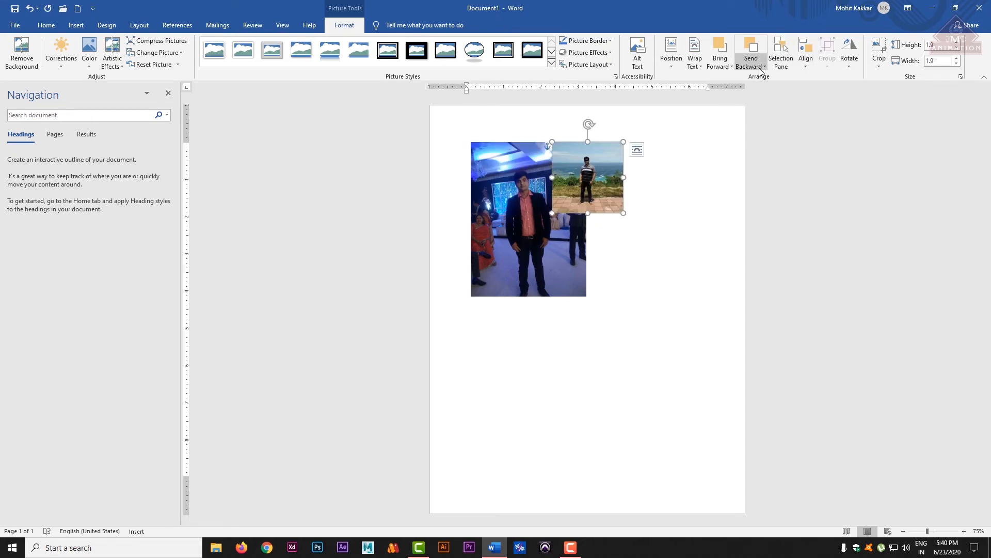
pyautogui.click(807, 61)
pyautogui.click(833, 101)
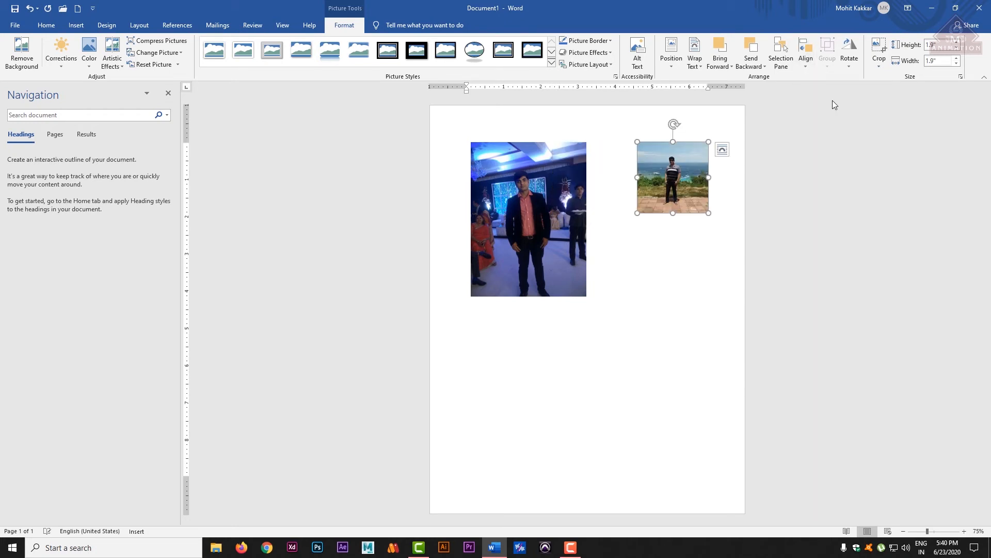
# Align the small seaside photo to the vertical middle and horizontal center of the margins.
pyautogui.click(806, 52)
pyautogui.click(836, 127)
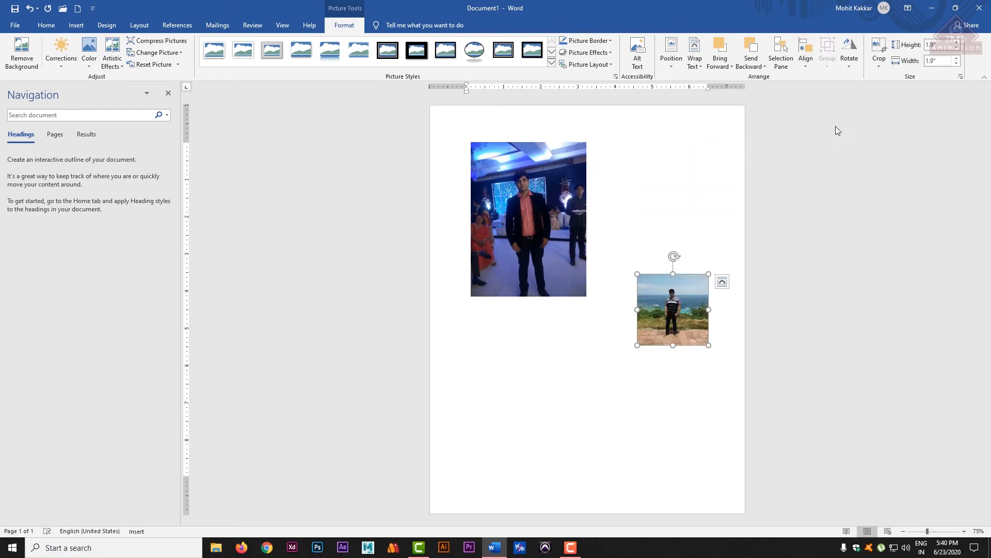
pyautogui.click(808, 58)
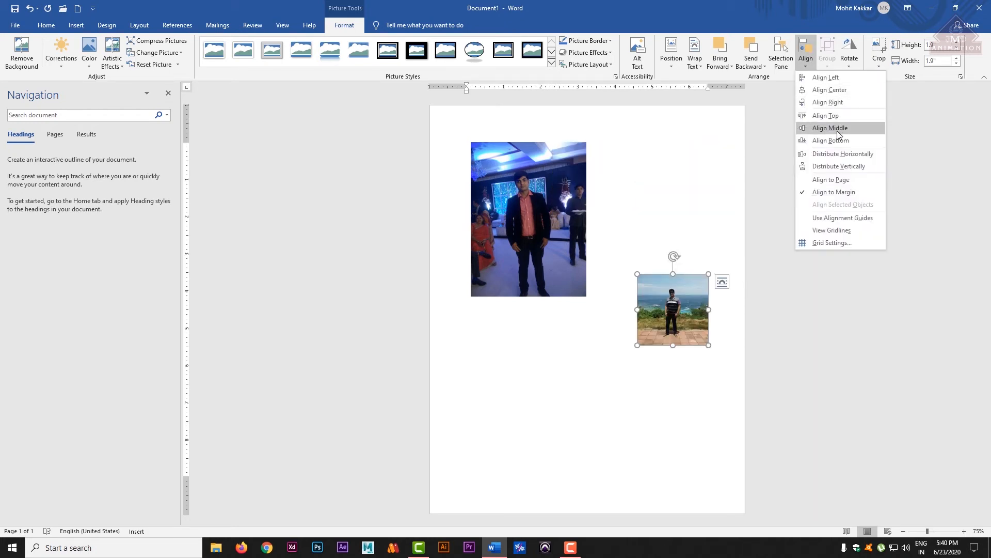
pyautogui.click(841, 91)
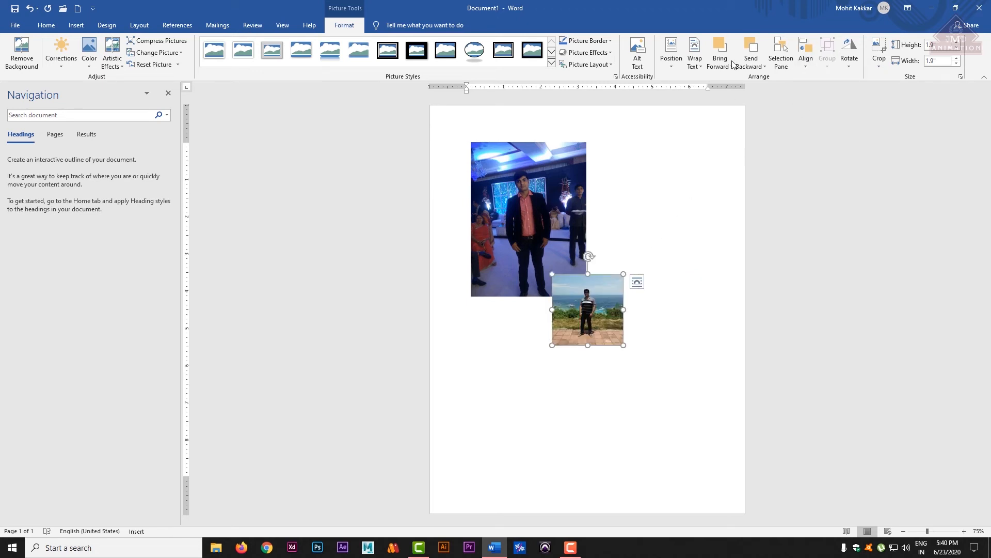
# Align the large indoor photo to the vertical middle and horizontal center of the margins.
pyautogui.click(805, 58)
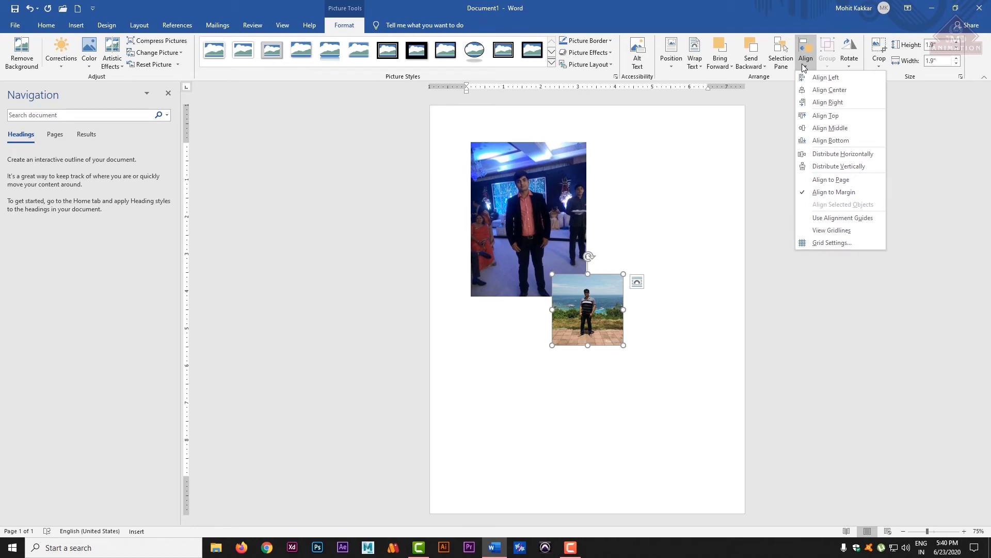
pyautogui.click(517, 186)
pyautogui.click(517, 186)
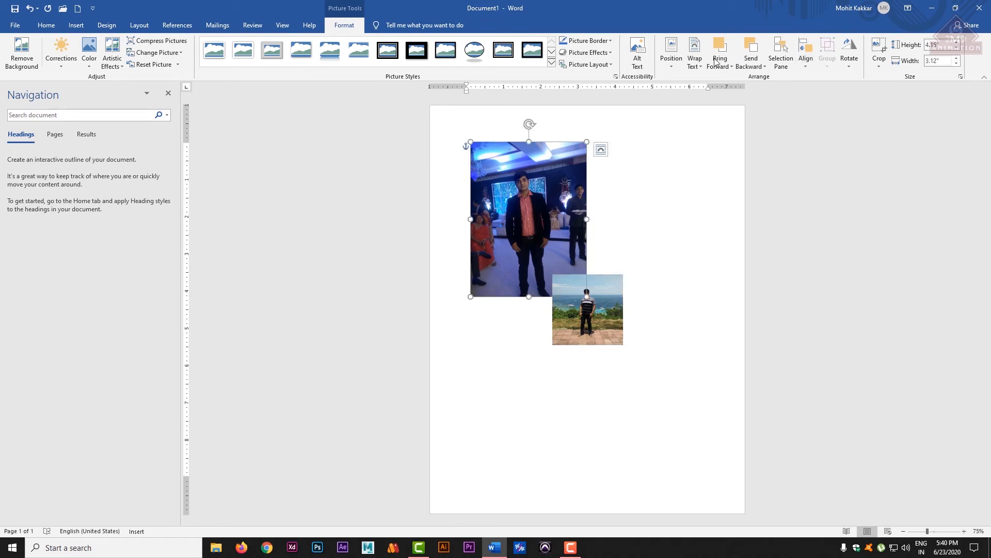
pyautogui.click(806, 56)
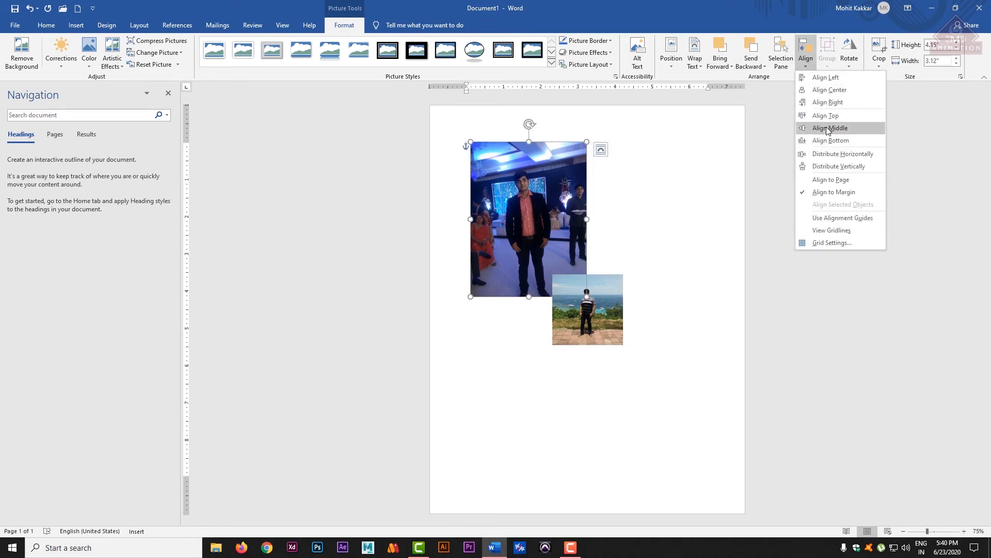
pyautogui.click(826, 128)
pyautogui.click(805, 57)
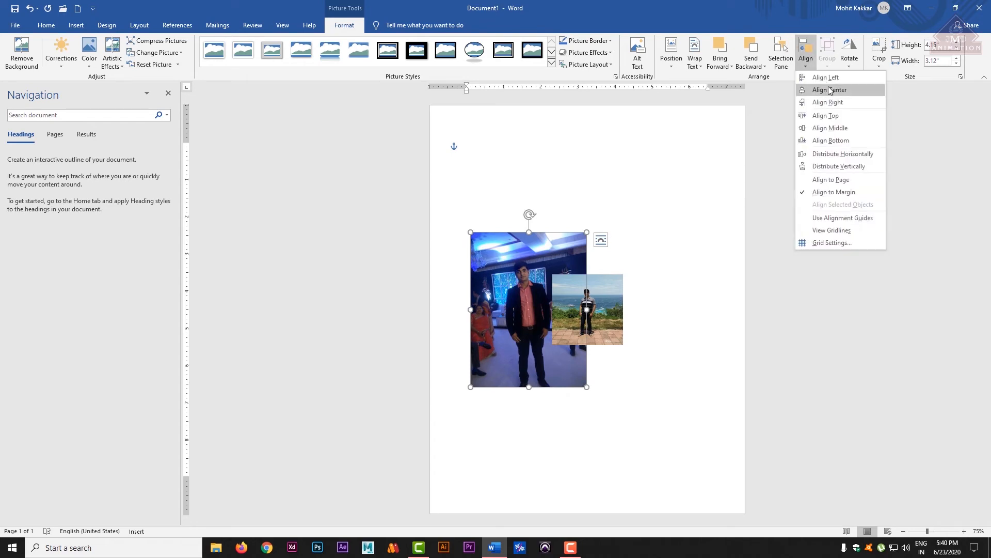
pyautogui.click(828, 88)
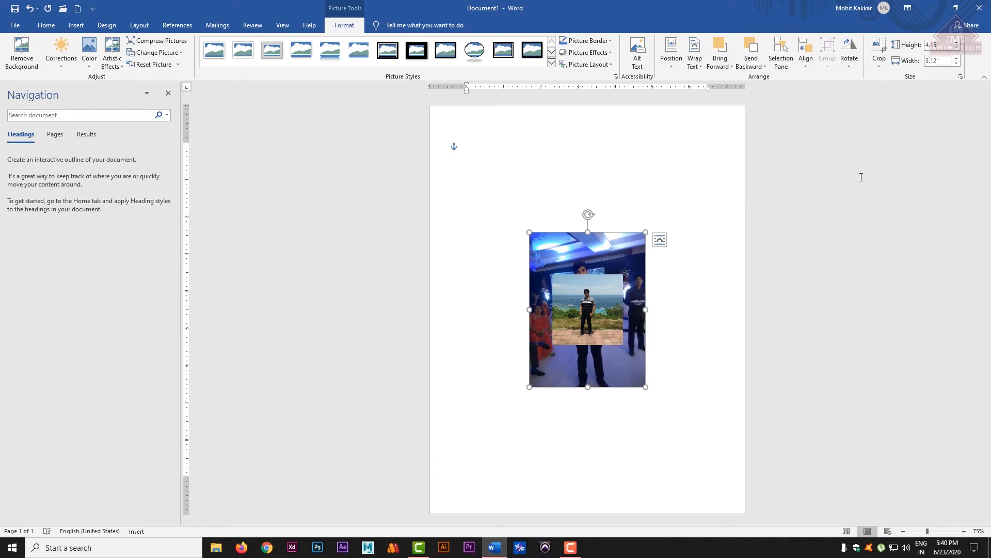
# Examine the text wrapping, position and rotation options offered for the large photo, previewing the position presets without applying one.
pyautogui.click(813, 68)
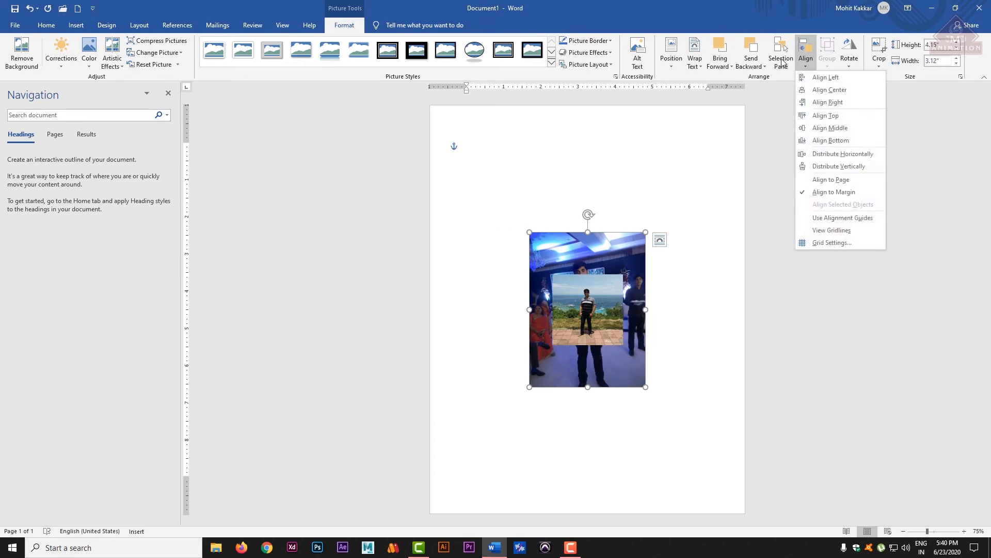
pyautogui.click(697, 66)
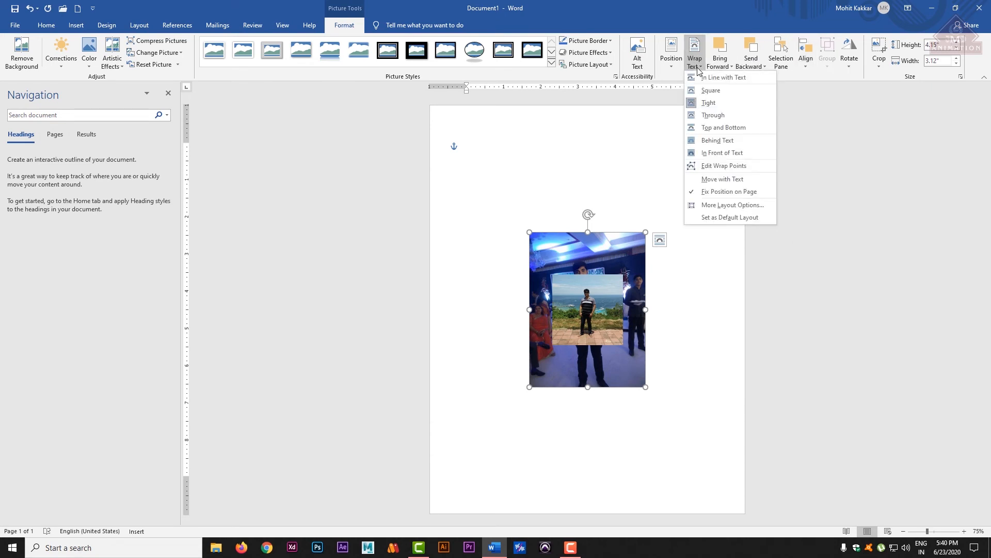
pyautogui.click(697, 66)
pyautogui.click(669, 58)
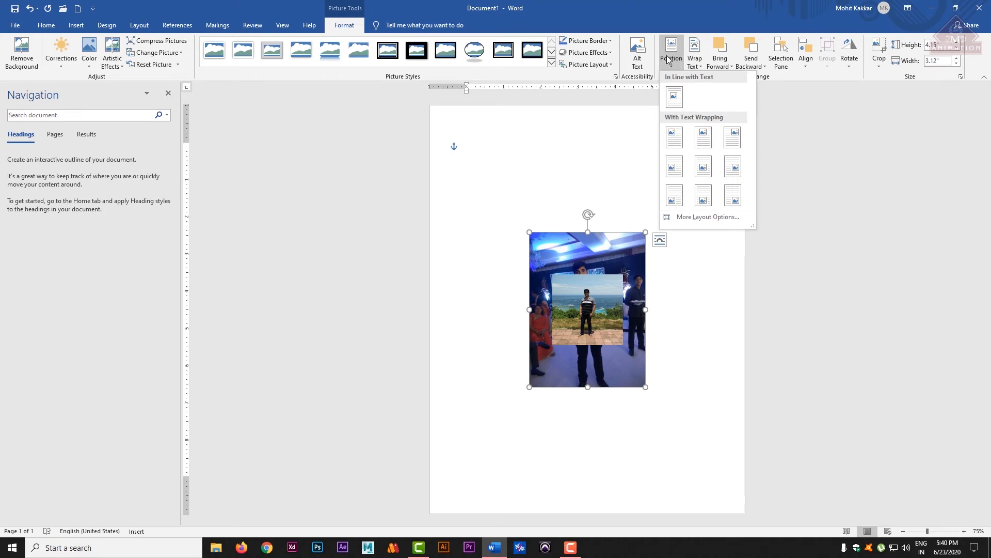
pyautogui.click(670, 56)
pyautogui.click(670, 56)
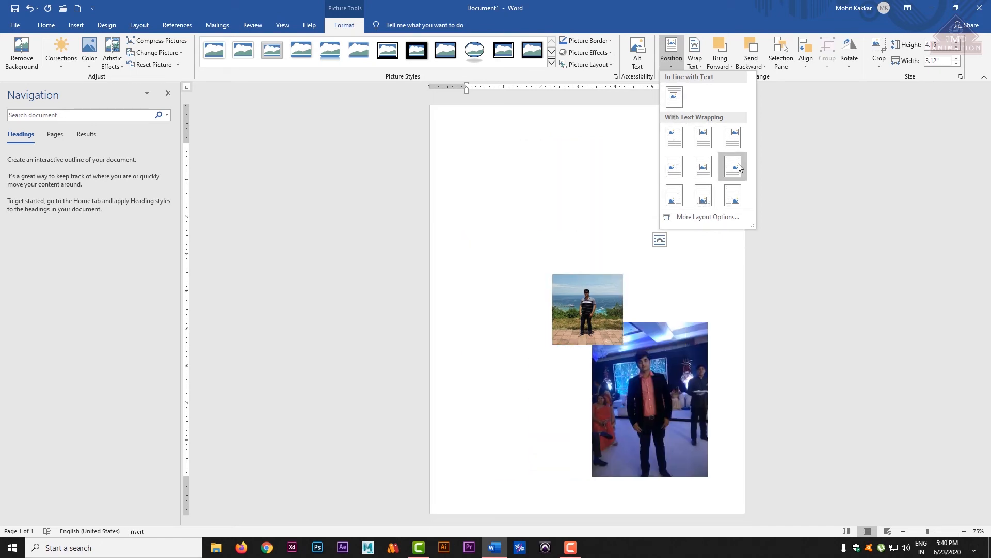
pyautogui.click(667, 50)
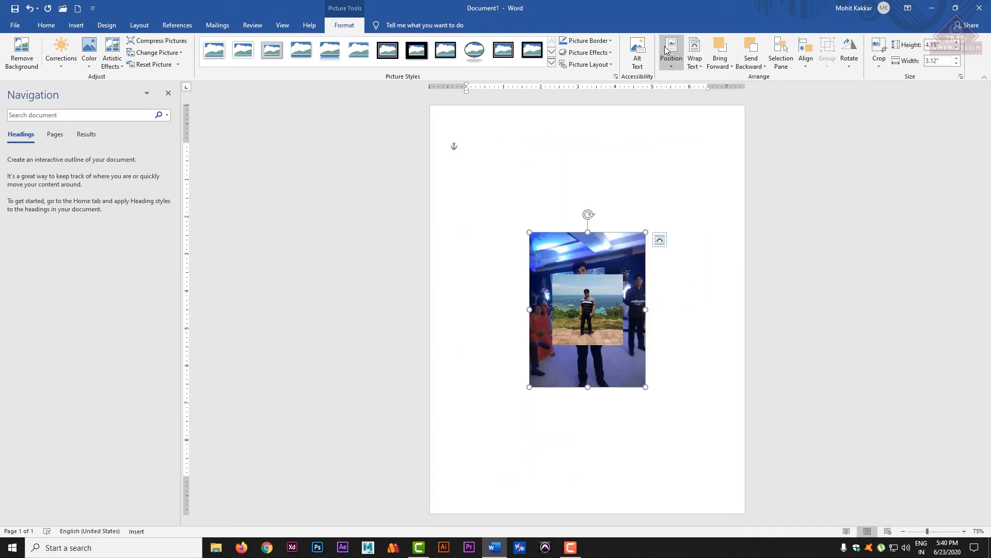
pyautogui.click(851, 66)
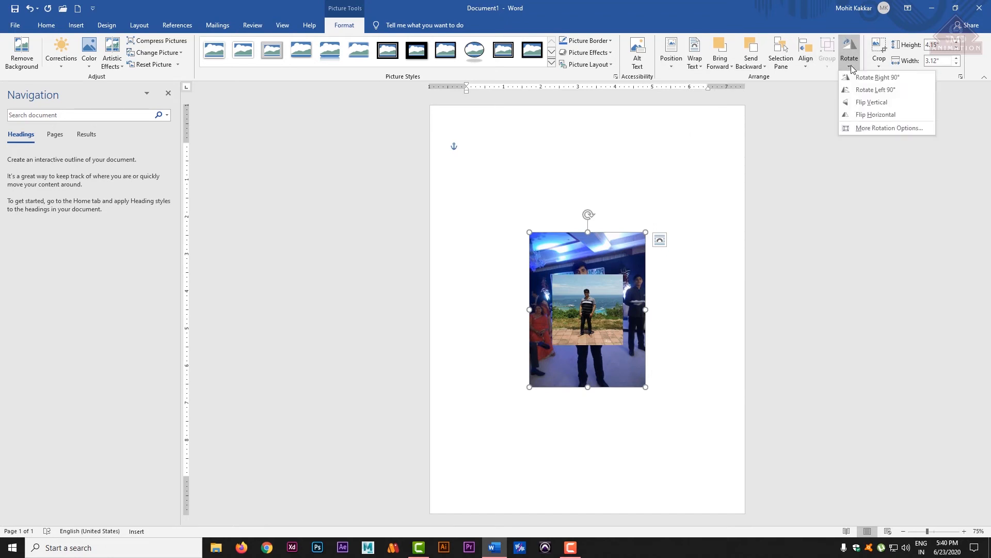
pyautogui.click(614, 244)
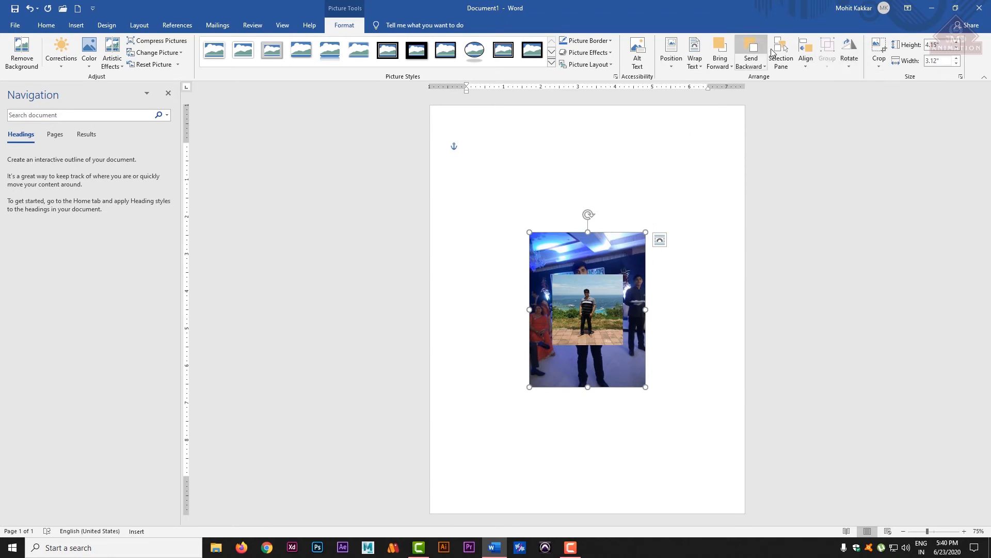
# Align the large photo to the top margin and check its rotation settings in the Layout dialog without changing them.
pyautogui.click(808, 64)
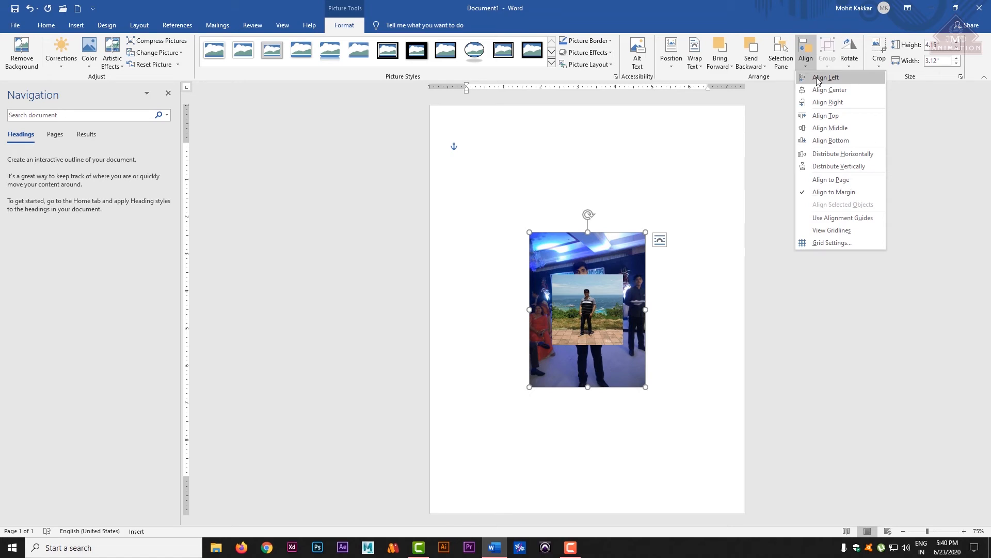
pyautogui.click(825, 115)
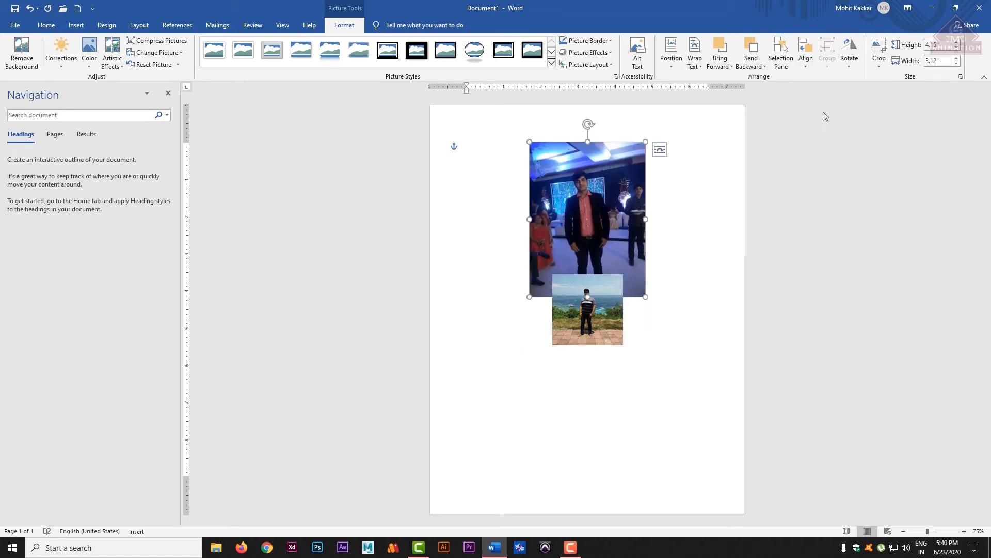
pyautogui.click(849, 57)
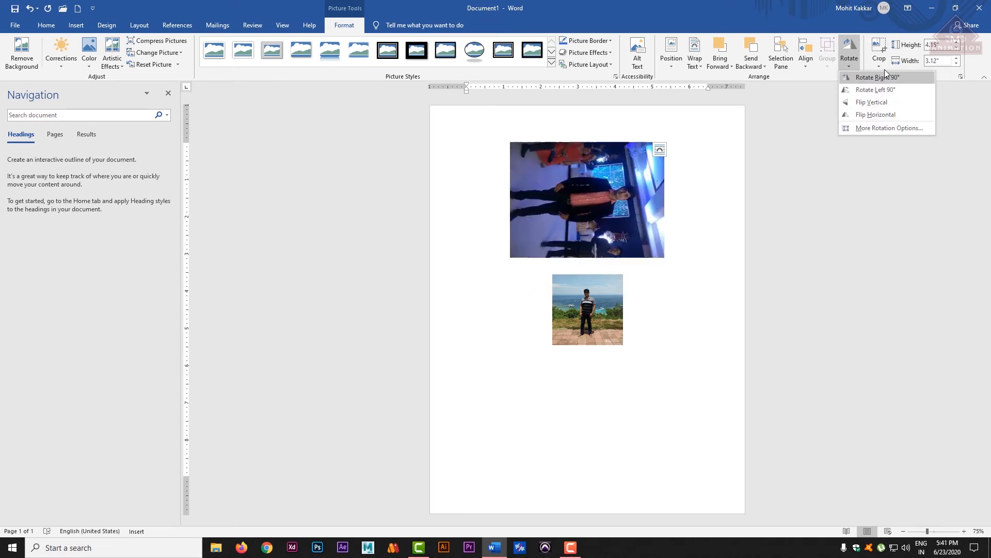
pyautogui.click(884, 129)
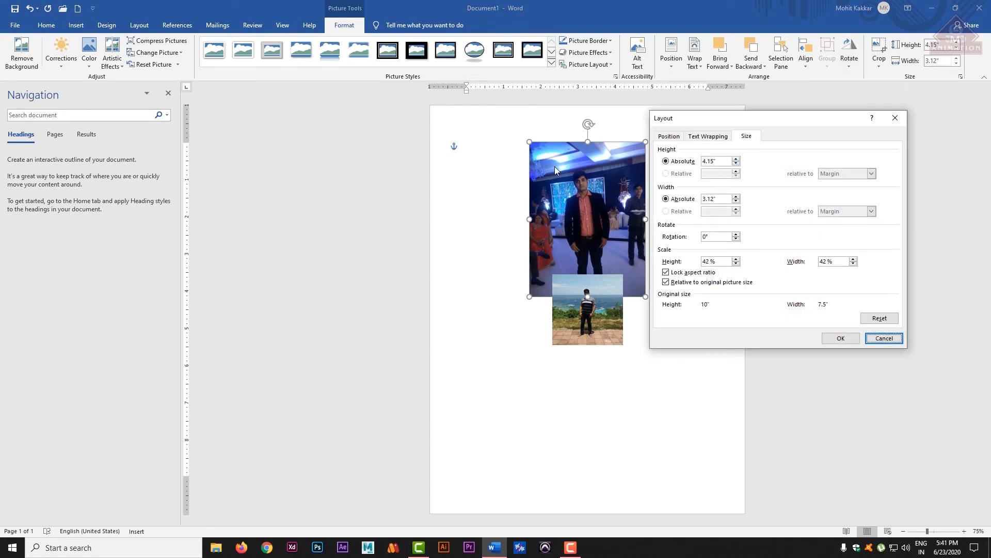
pyautogui.click(884, 338)
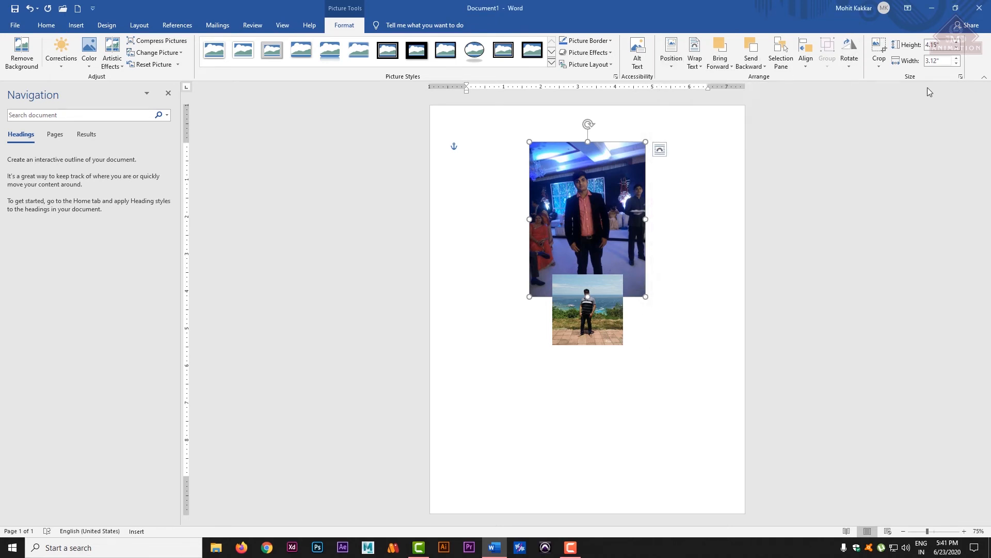
# Try cropping the large photo by shrinking and shifting the image inside the crop frame, and undo these changes.
pyautogui.click(879, 63)
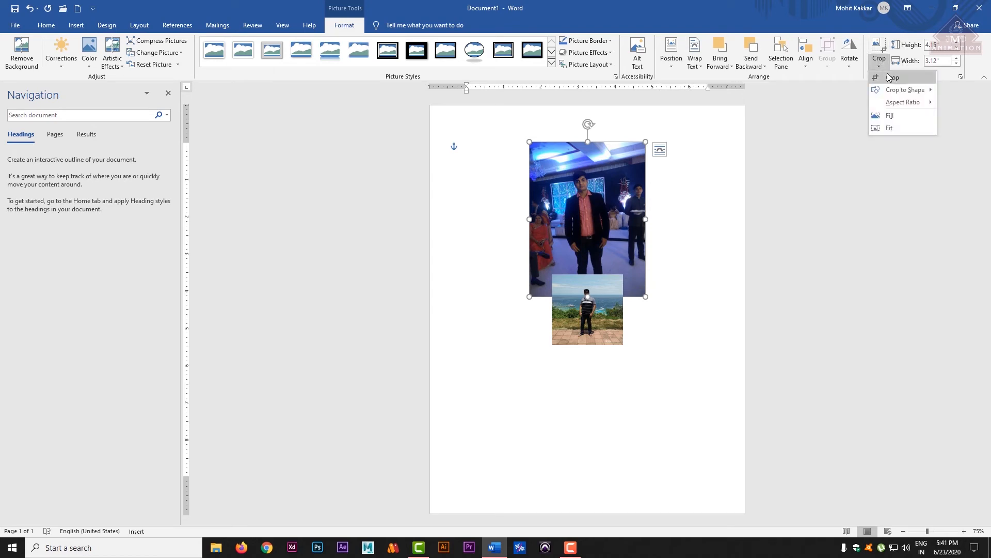
pyautogui.click(890, 77)
pyautogui.moveTo(645, 297); pyautogui.dragTo(583, 213)
pyautogui.moveTo(537, 167); pyautogui.dragTo(550, 198)
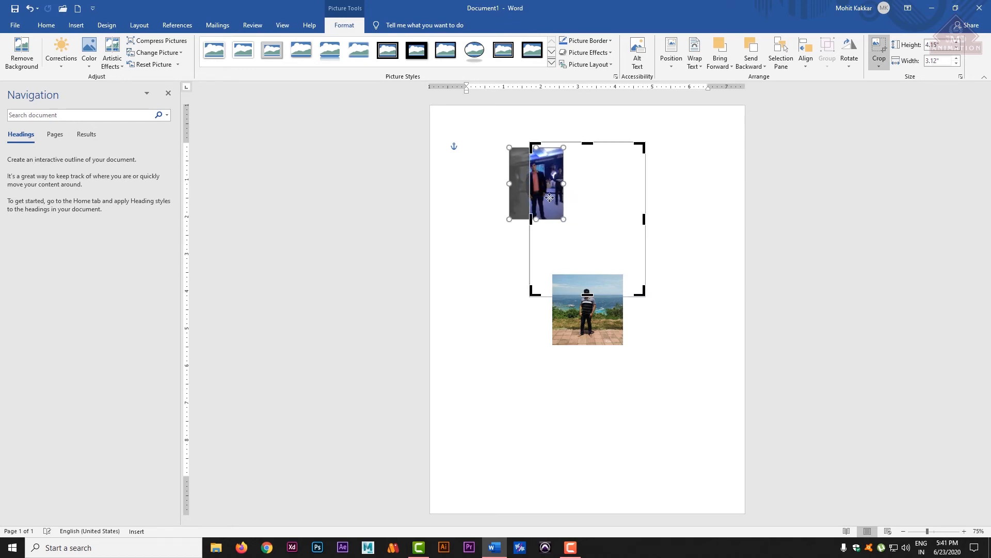
pyautogui.click(542, 230)
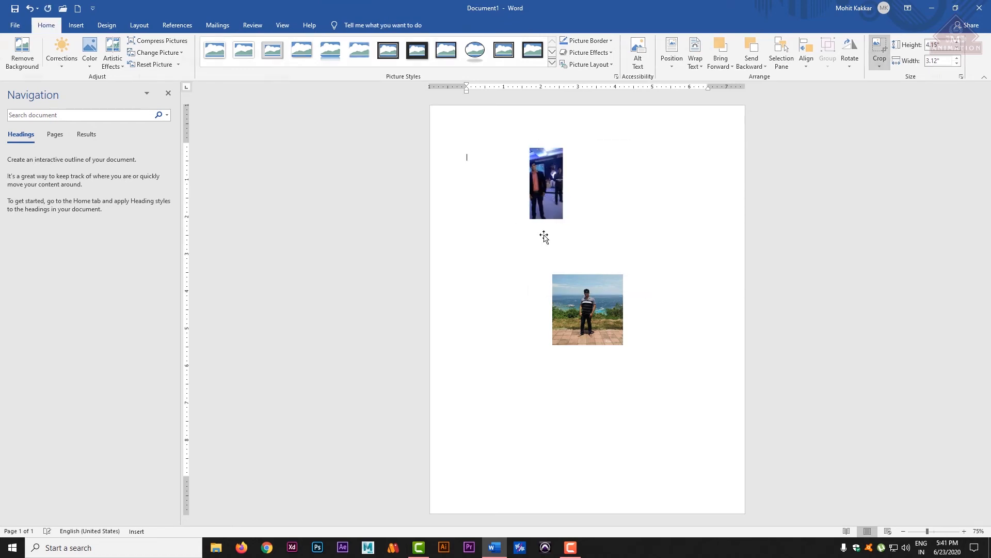
pyautogui.click(540, 178)
pyautogui.hotkey('ctrl', 'z')
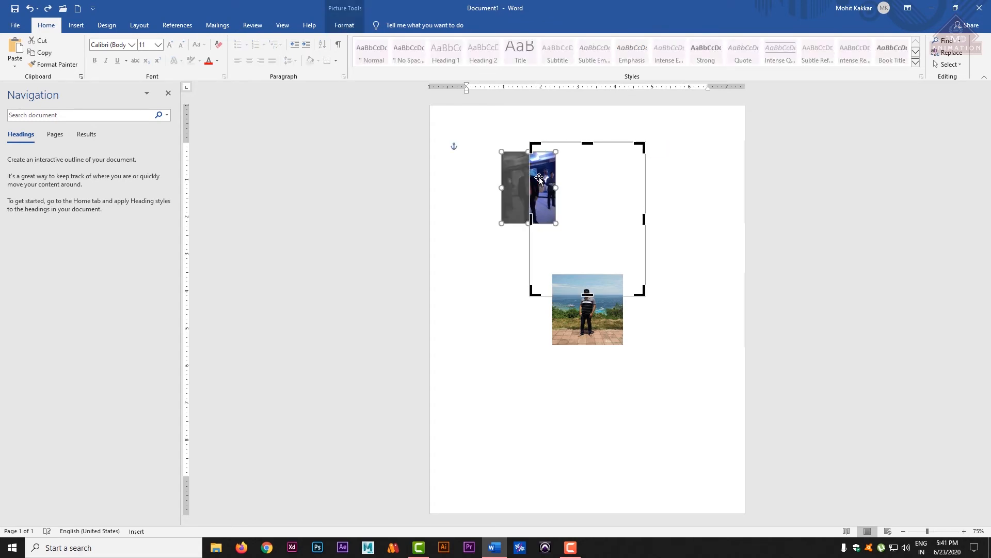
pyautogui.hotkey('ctrl', 'y')
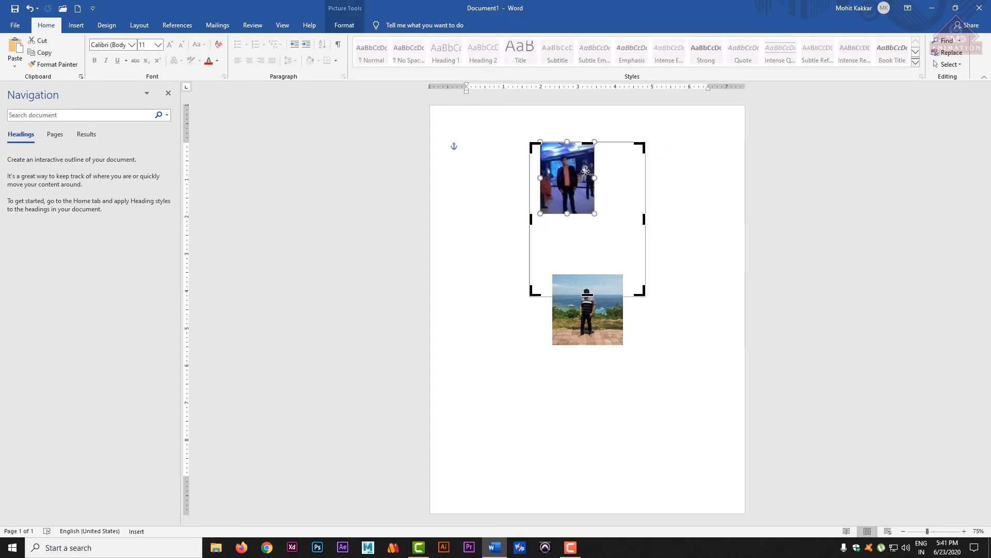
pyautogui.hotkey('ctrl', 'z')
pyautogui.hotkey('ctrl', 'z')
pyautogui.hotkey('ctrl', 'z')
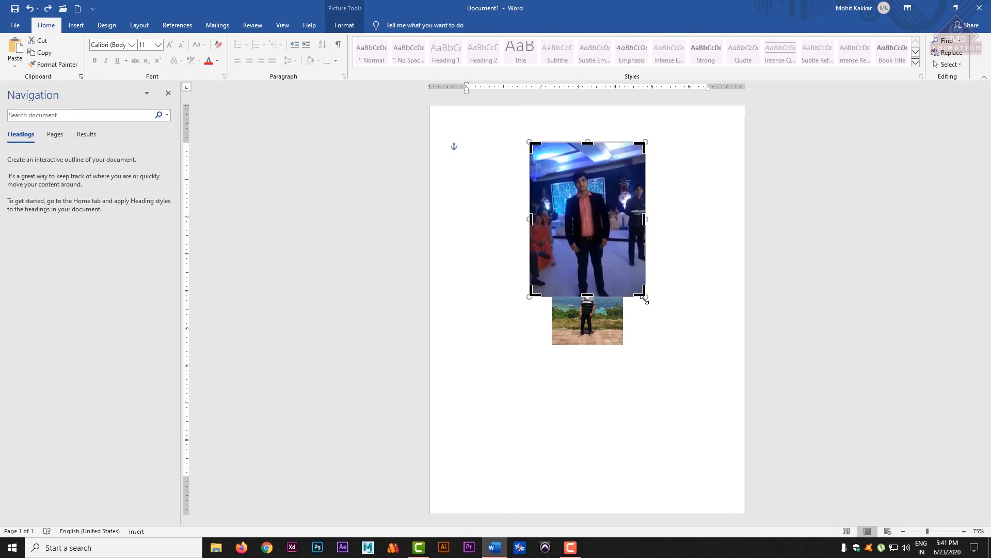
# Enlarge and reposition the image within the large photo's unchanged crop frame to show only the man's upper body, and apply the crop.
pyautogui.moveTo(644, 294); pyautogui.dragTo(691, 338)
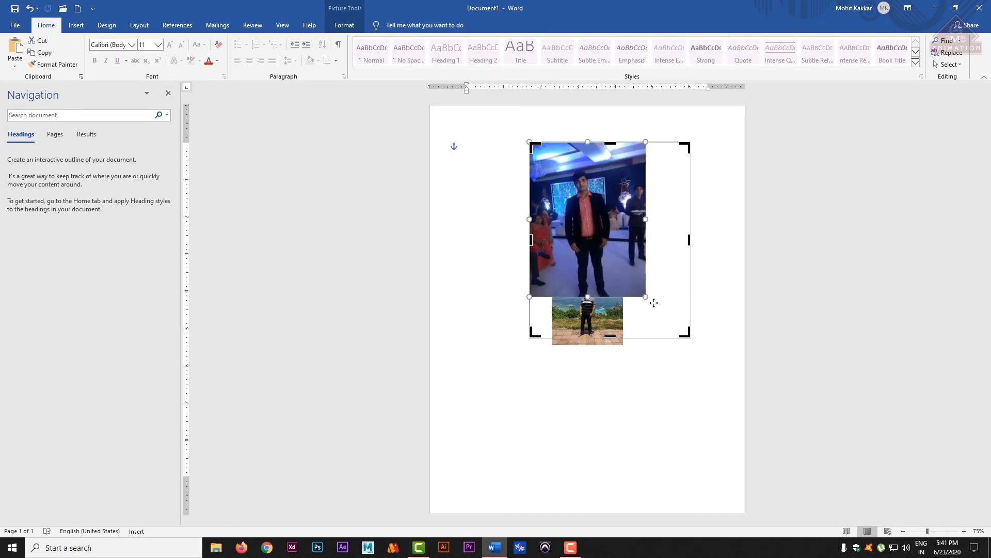
pyautogui.hotkey('ctrl', 'z')
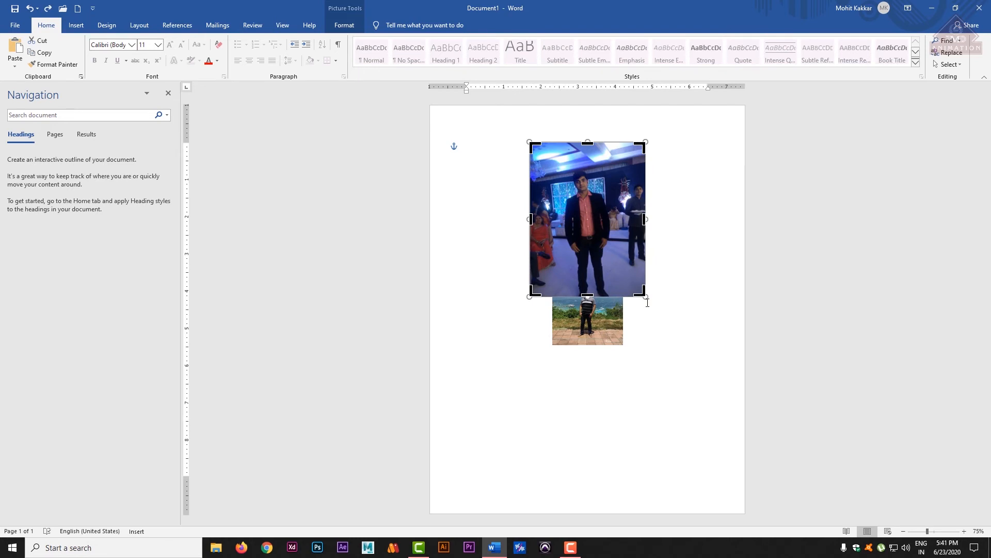
pyautogui.moveTo(673, 314); pyautogui.dragTo(724, 338)
pyautogui.moveTo(566, 230); pyautogui.dragTo(538, 229)
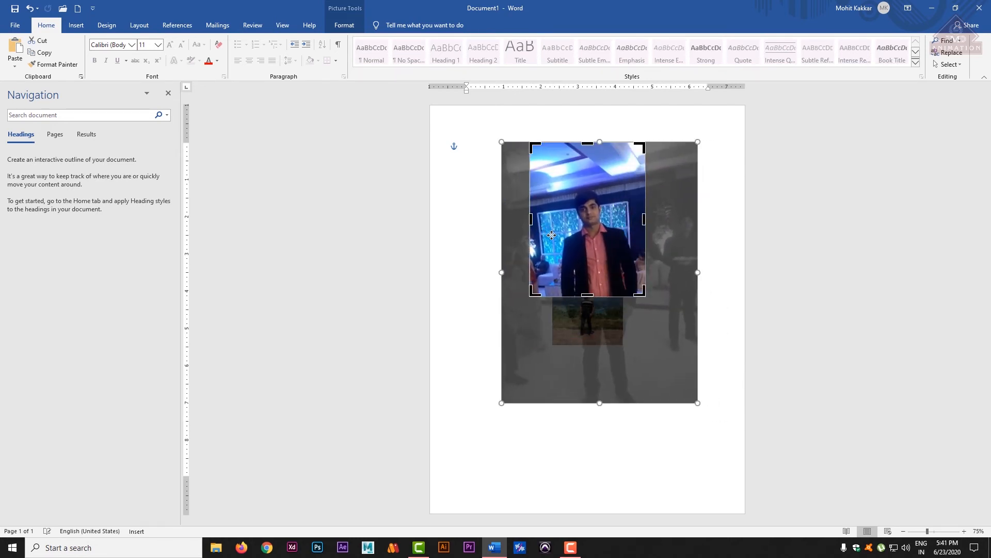
pyautogui.click(467, 157)
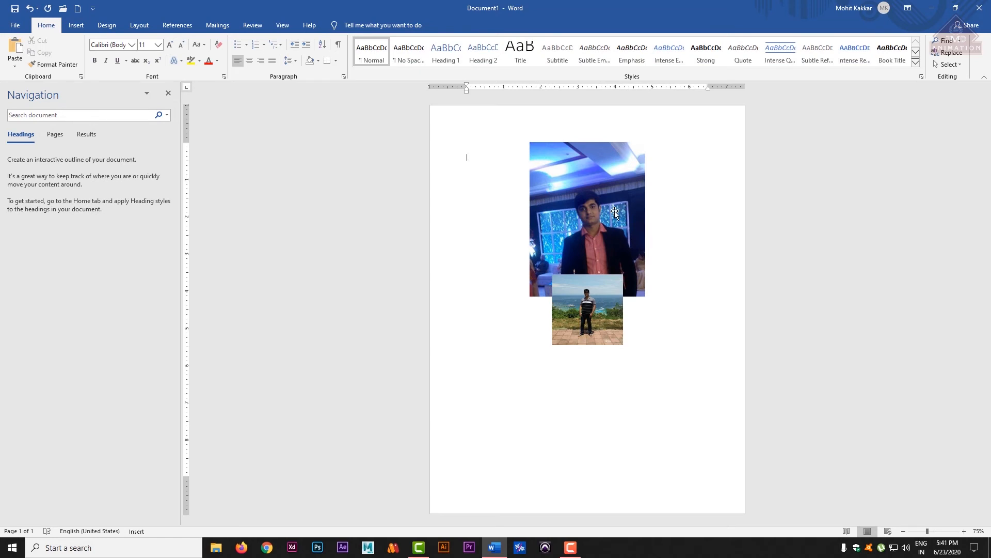
# Select the large photo and reduce its height to 3.5 inches.
pyautogui.click(567, 225)
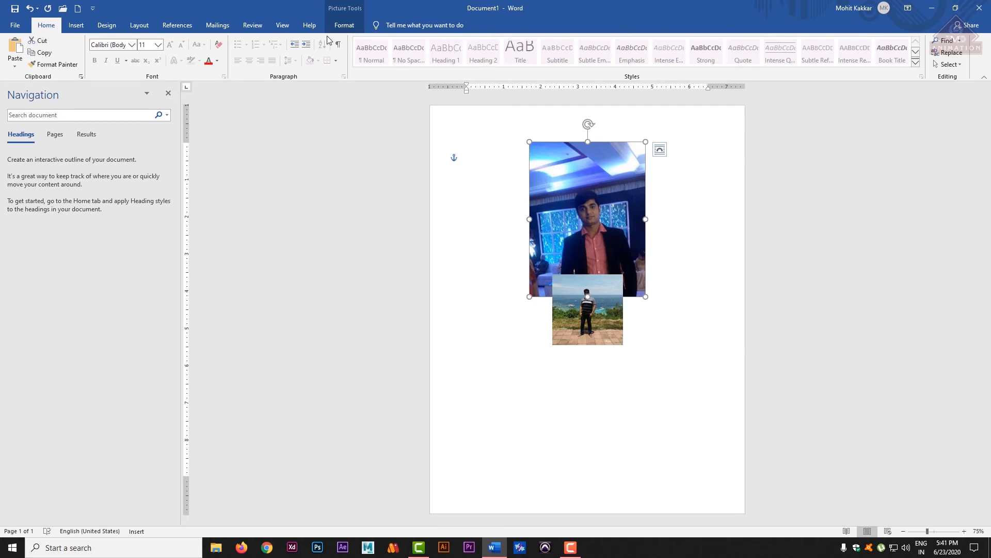
pyautogui.click(594, 200)
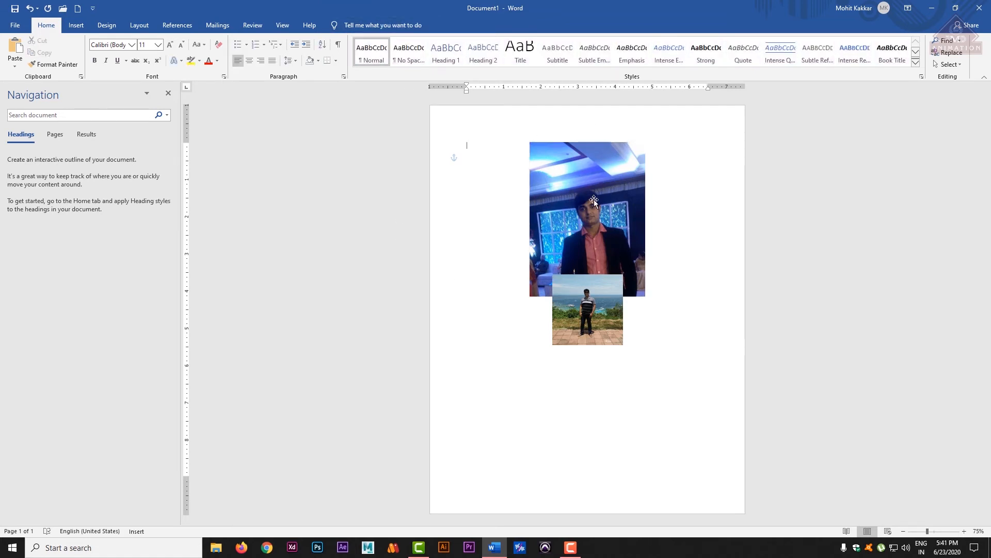
pyautogui.doubleClick(594, 200)
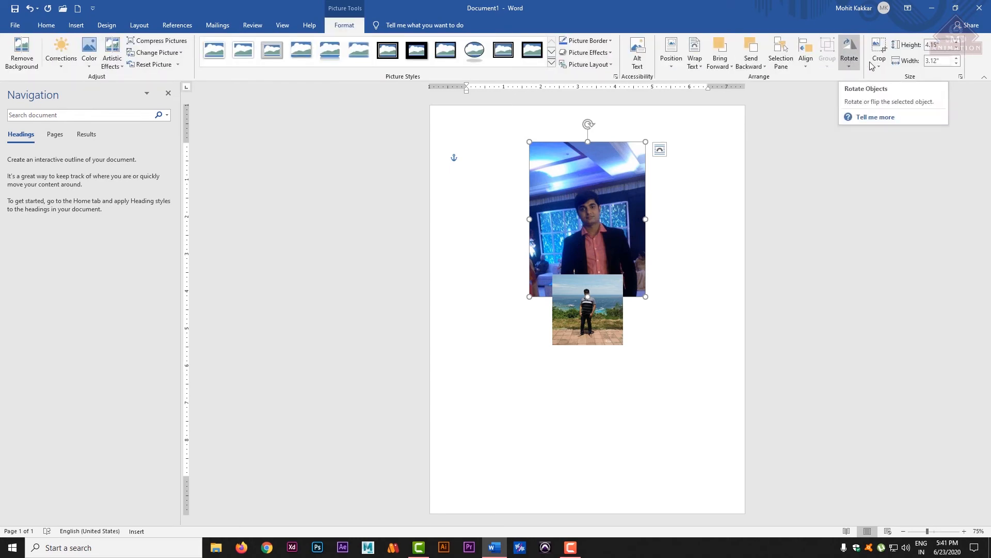
pyautogui.click(958, 51)
pyautogui.click(958, 50)
pyautogui.click(958, 50)
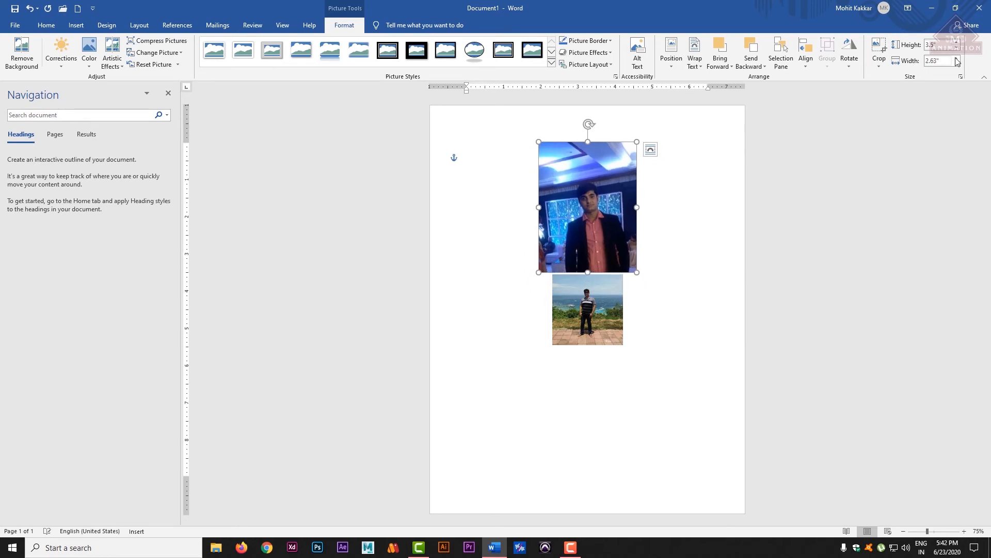
# Enlarge the large photo to a width of 3.4 inches.
pyautogui.click(956, 59)
pyautogui.click(956, 59)
pyautogui.click(956, 58)
pyautogui.click(957, 58)
pyautogui.click(956, 59)
pyautogui.click(956, 59)
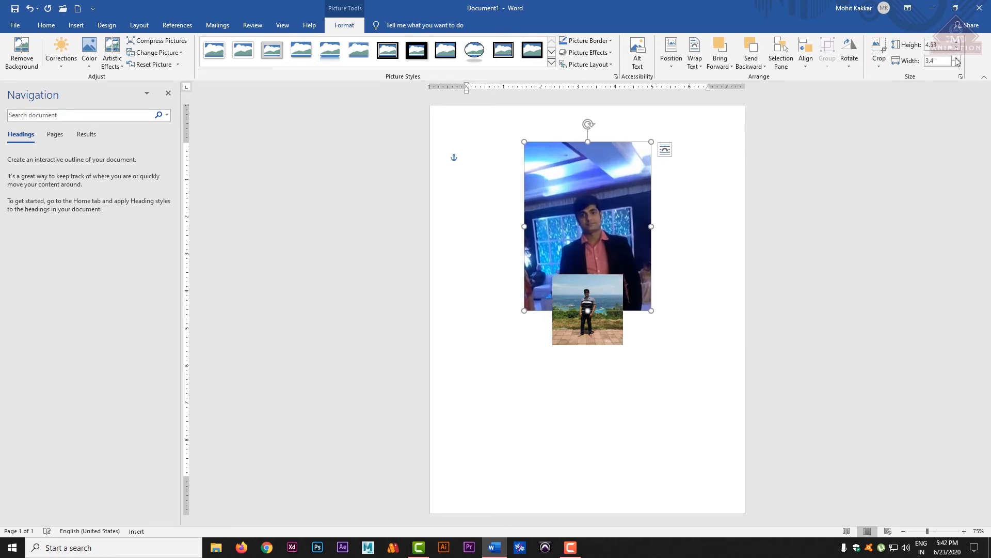
# Shrink the large photo to a width of 2.6 inches.
pyautogui.click(957, 63)
pyautogui.click(957, 63)
pyautogui.click(957, 63)
pyautogui.click(956, 63)
pyautogui.click(956, 63)
pyautogui.click(957, 63)
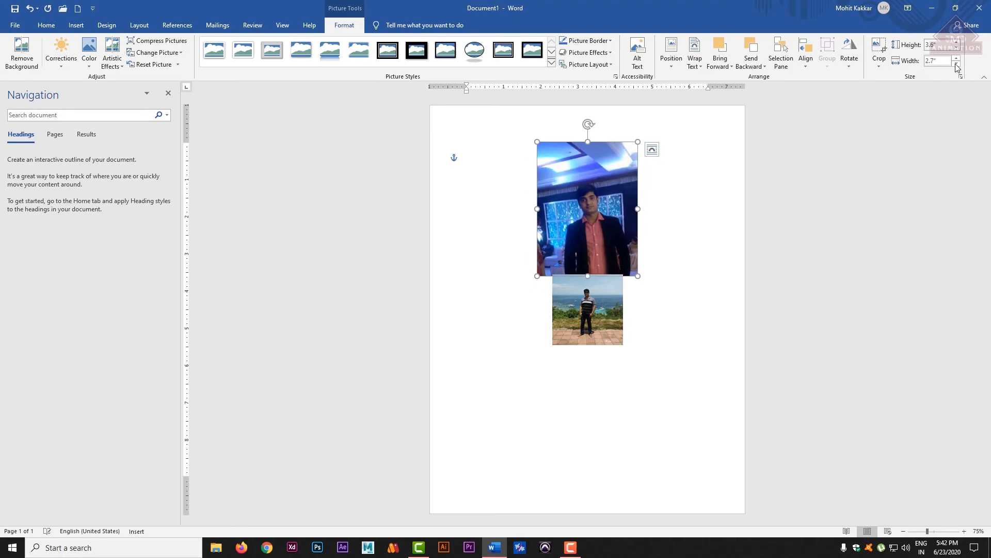
pyautogui.click(956, 63)
pyautogui.click(956, 63)
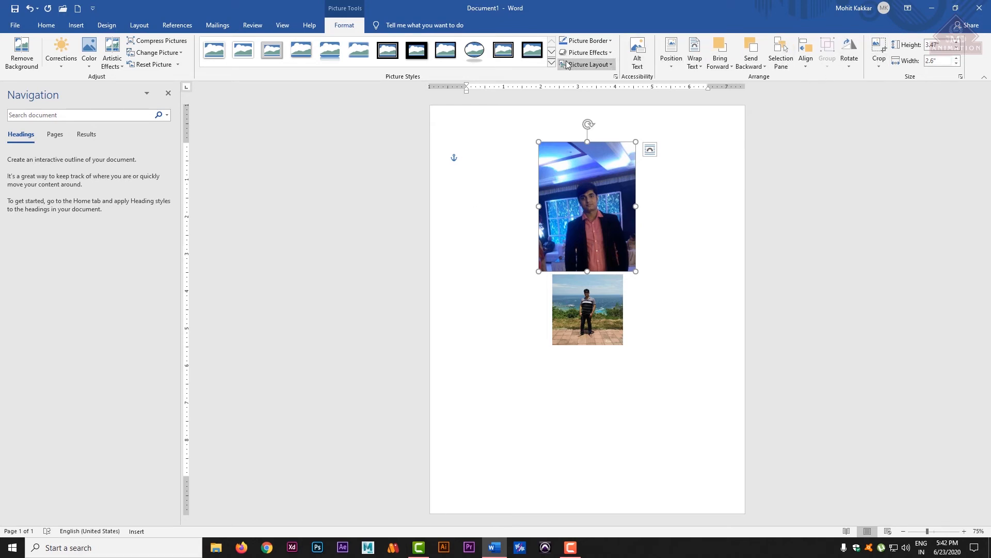
# Add a dark orange border with a 6 pt weight to the large photo.
pyautogui.click(612, 41)
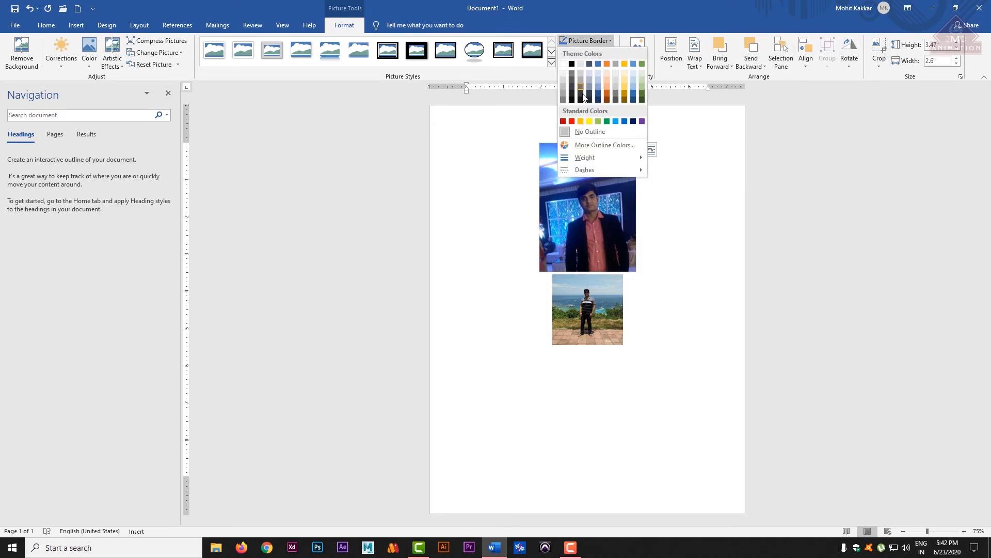
pyautogui.click(606, 98)
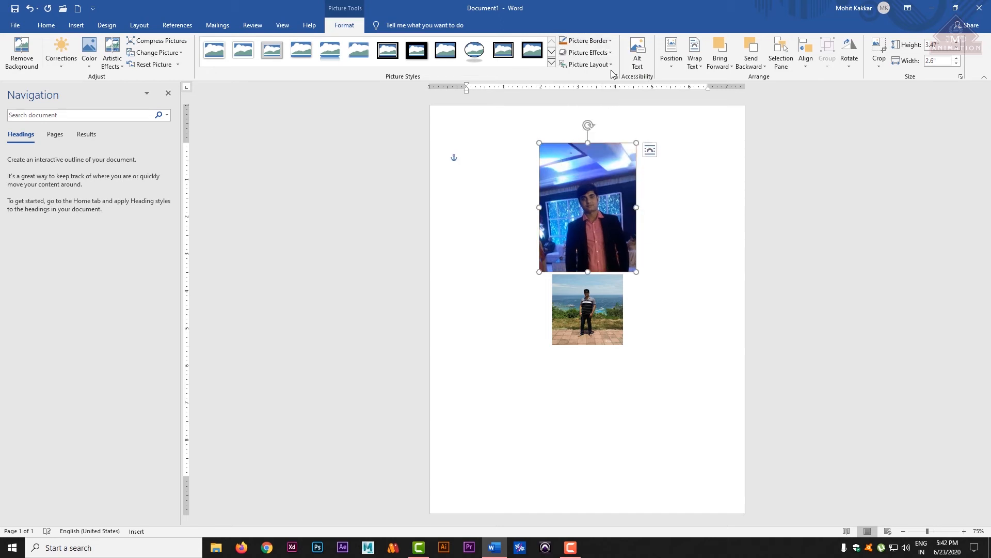
pyautogui.click(610, 40)
pyautogui.moveTo(625, 156)
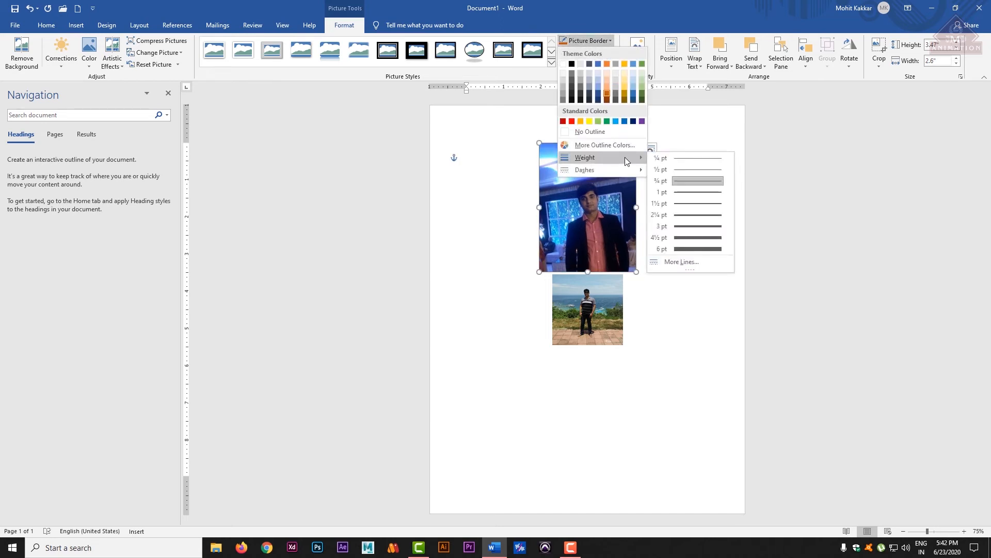
pyautogui.click(717, 249)
# Apply the second Parallel 3-D rotation preset to the large photo.
pyautogui.click(612, 54)
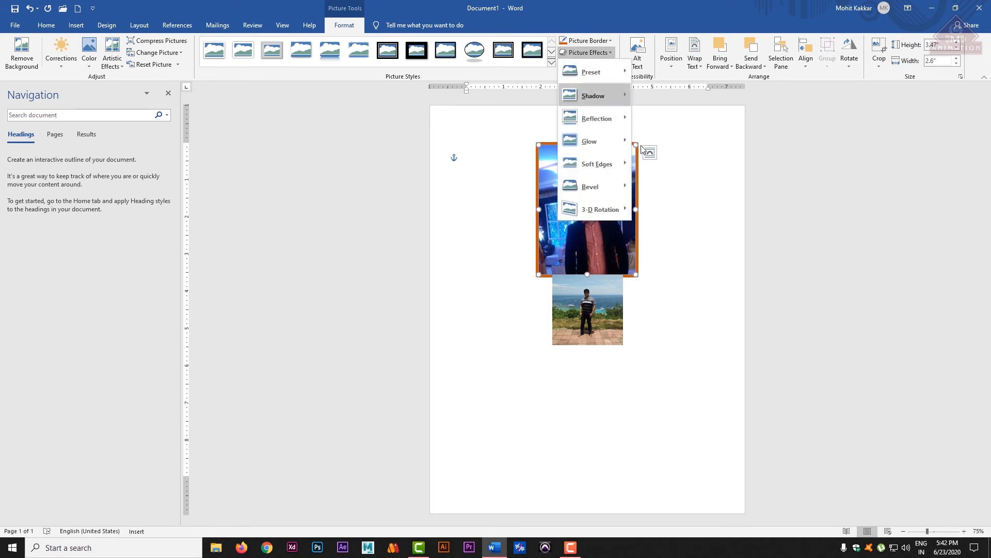
pyautogui.moveTo(617, 210)
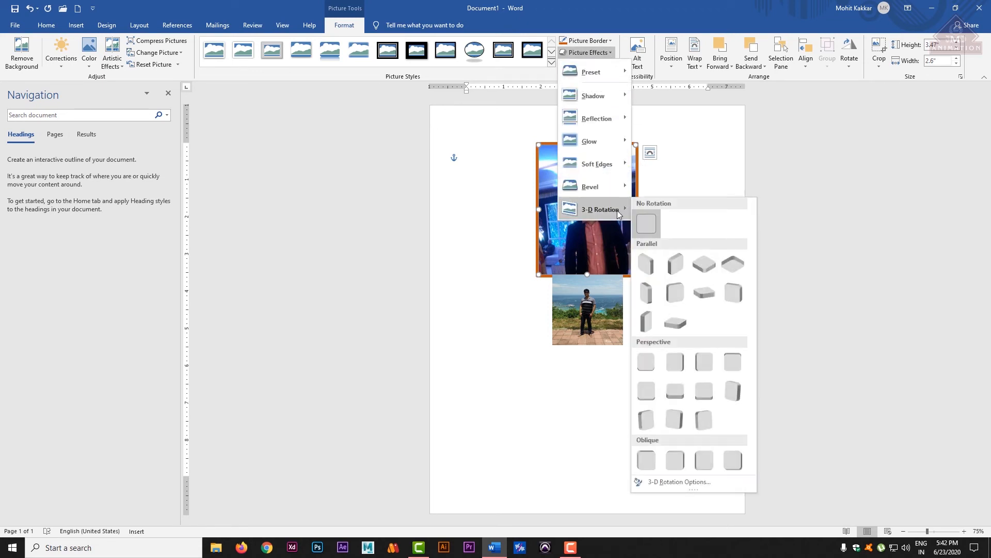
pyautogui.click(676, 264)
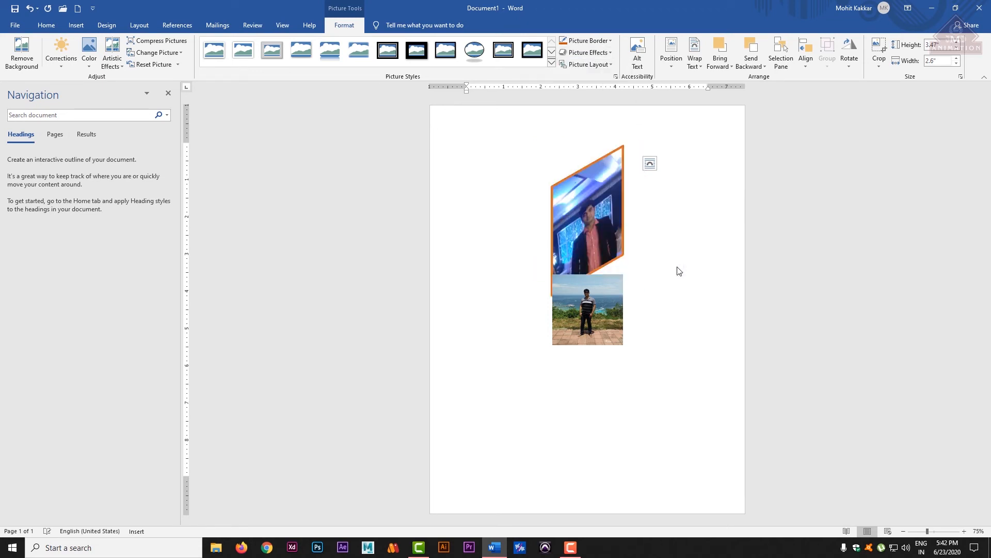
# Preview the dash styles for the large photo's border and keep the solid line.
pyautogui.click(592, 53)
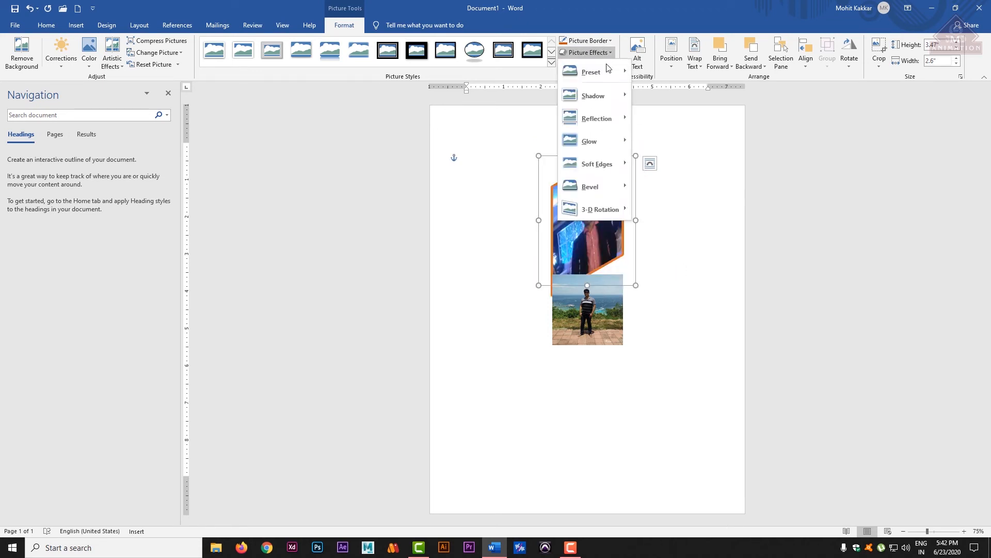
pyautogui.click(593, 41)
pyautogui.moveTo(599, 171)
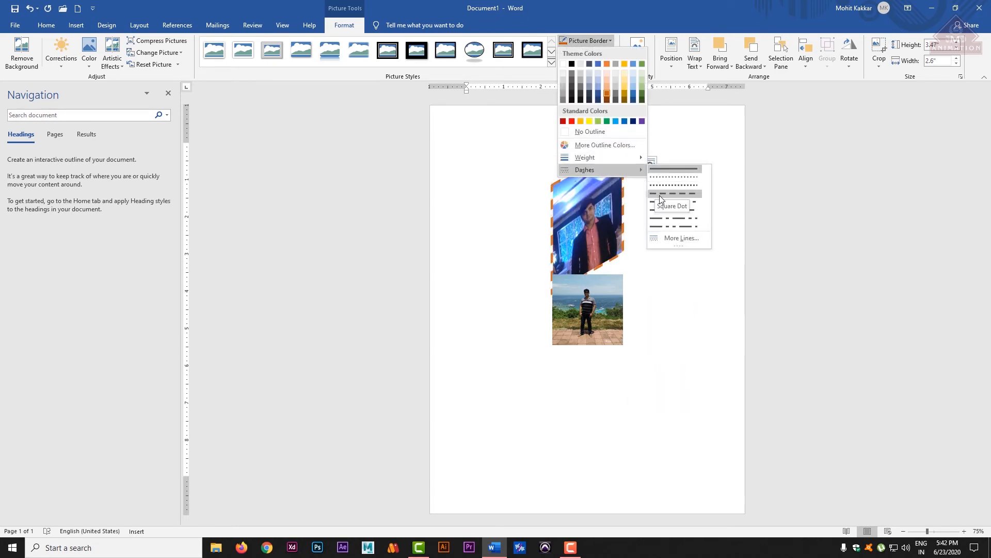
pyautogui.click(669, 169)
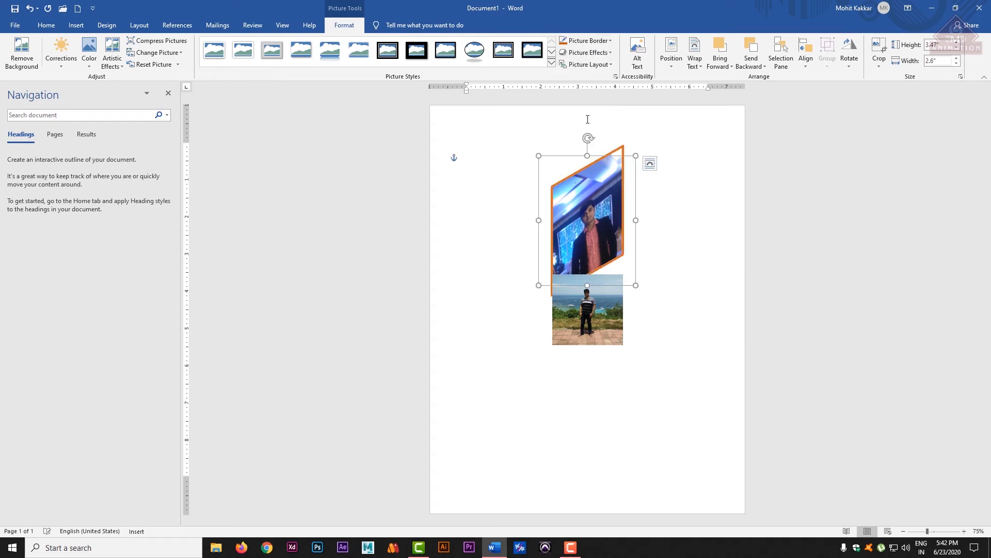
# Check the detailed line settings for the large photo's border and preview the No Outline option without applying changes.
pyautogui.click(585, 41)
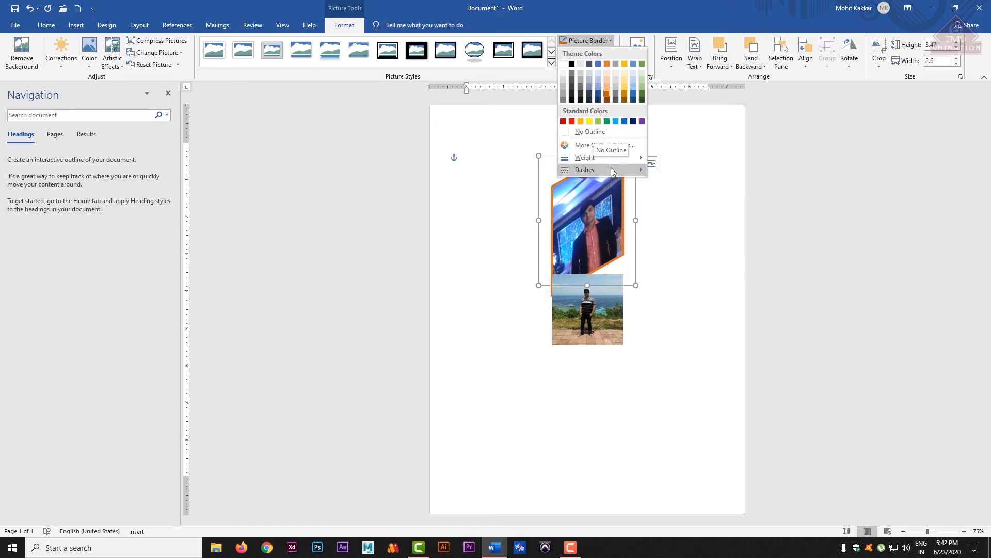
pyautogui.moveTo(613, 171)
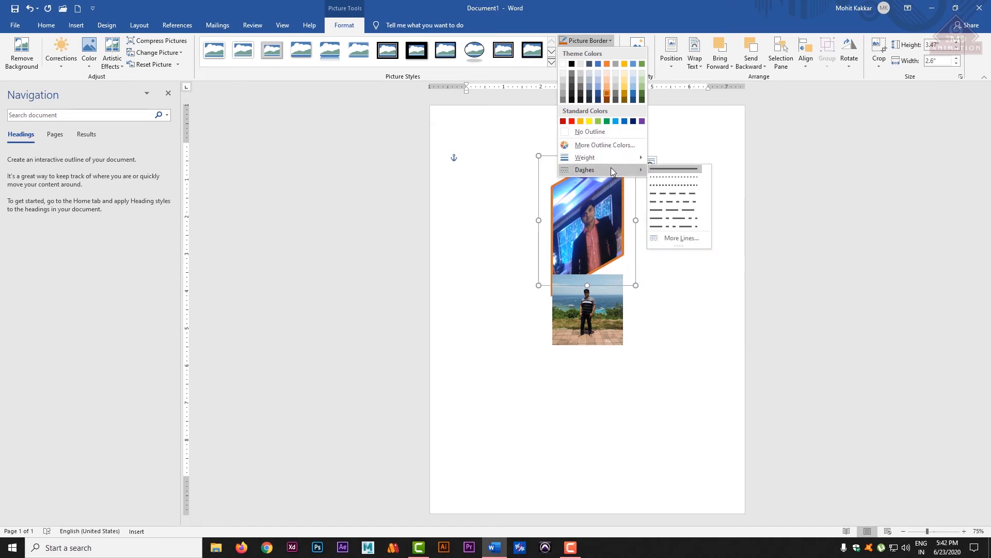
pyautogui.click(682, 238)
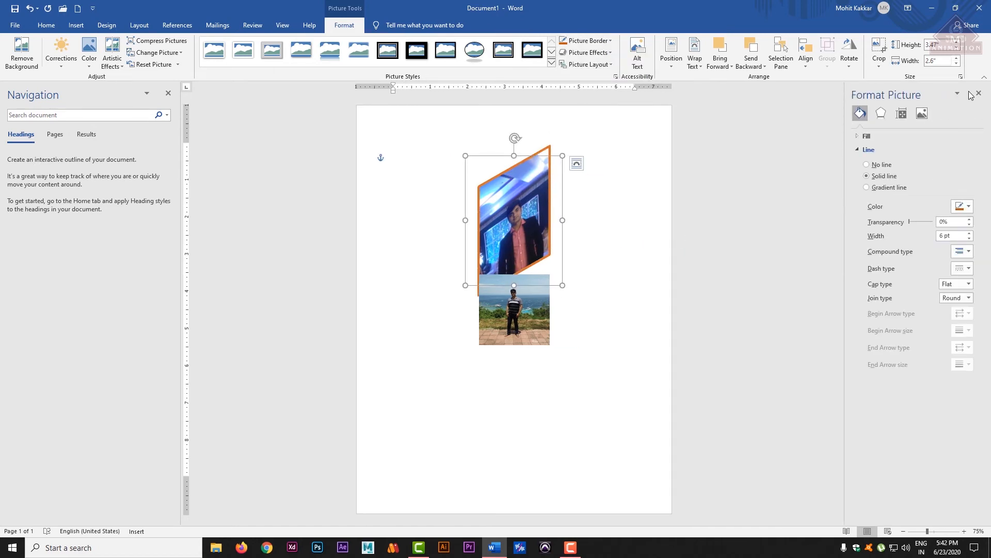
pyautogui.click(979, 93)
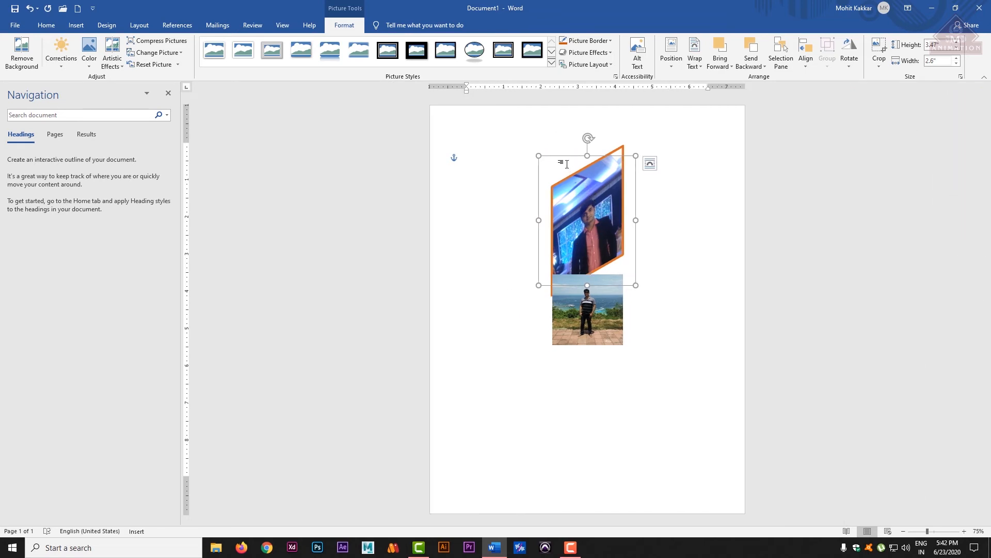
pyautogui.click(609, 40)
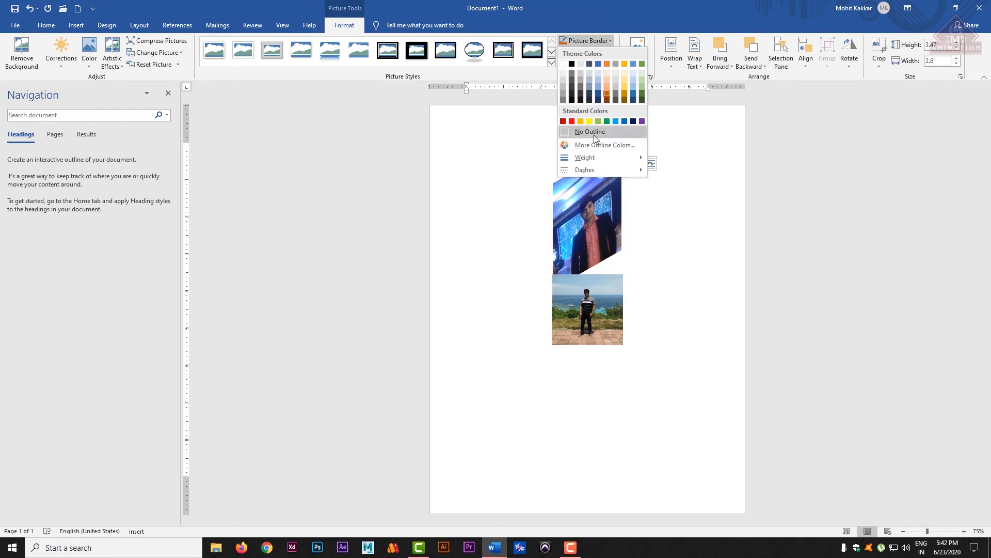
pyautogui.click(785, 166)
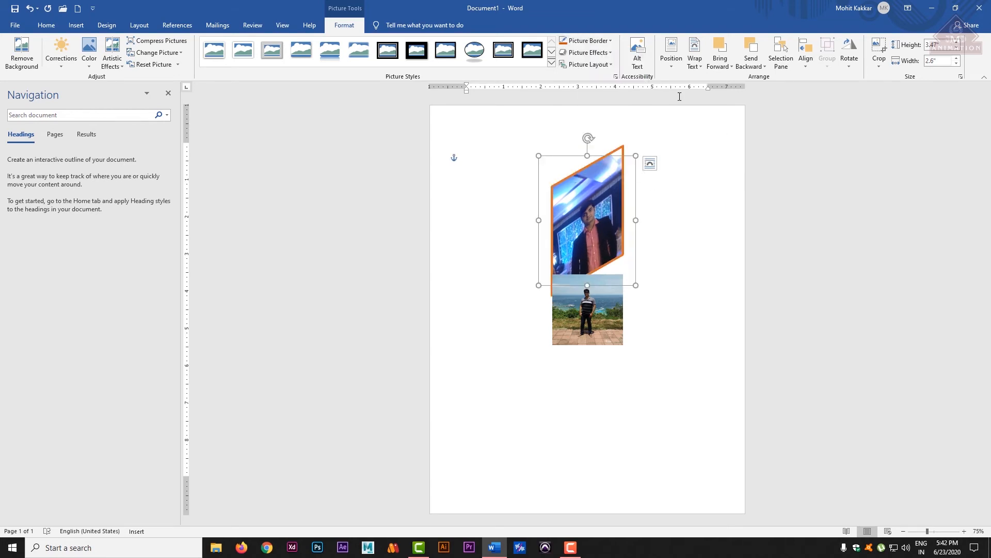
# Apply the second effect in the third row of the picture effect presets to the large photo.
pyautogui.click(583, 56)
pyautogui.moveTo(583, 71)
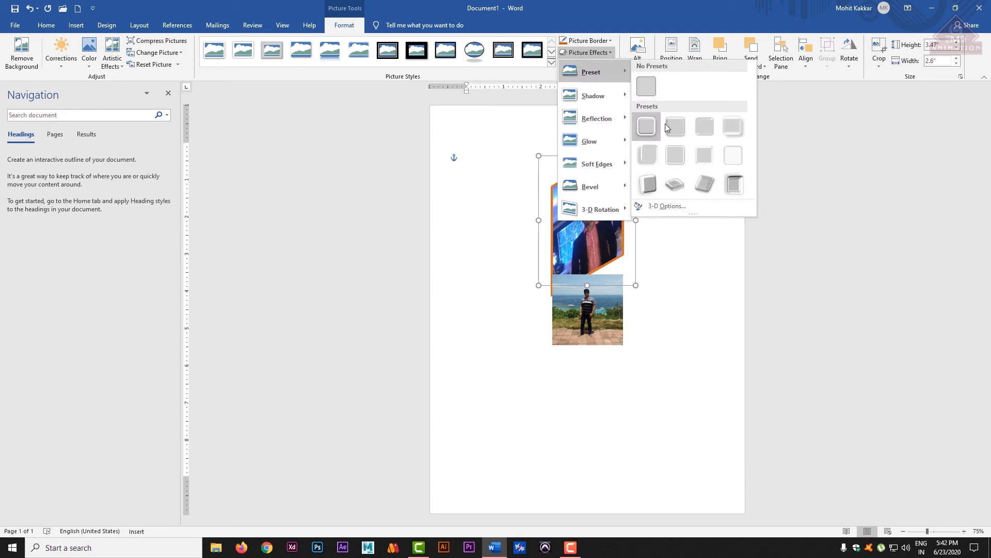
pyautogui.click(675, 184)
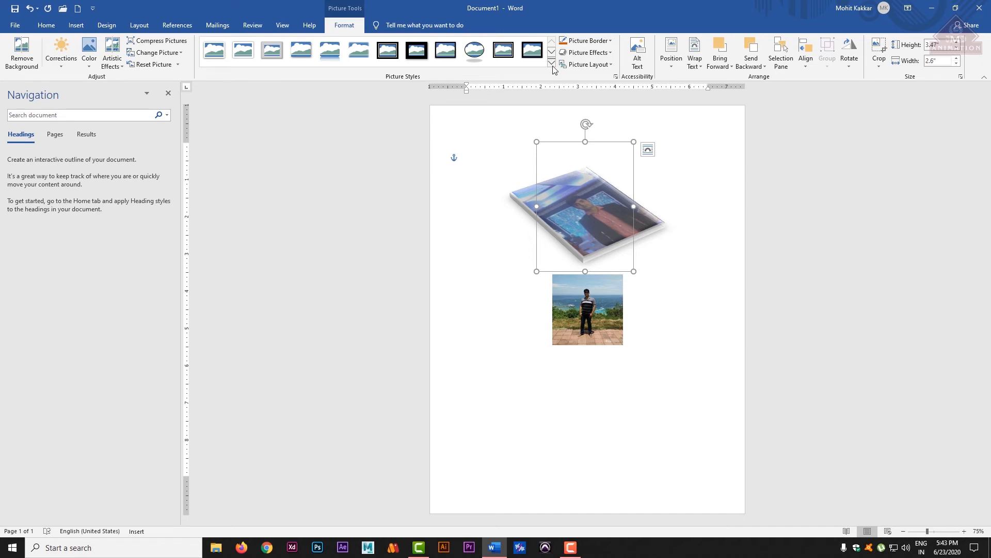
# Try the Circular Picture Callout layout on the large photo, and undo it together with the preset and 3-D rotation effects.
pyautogui.click(601, 65)
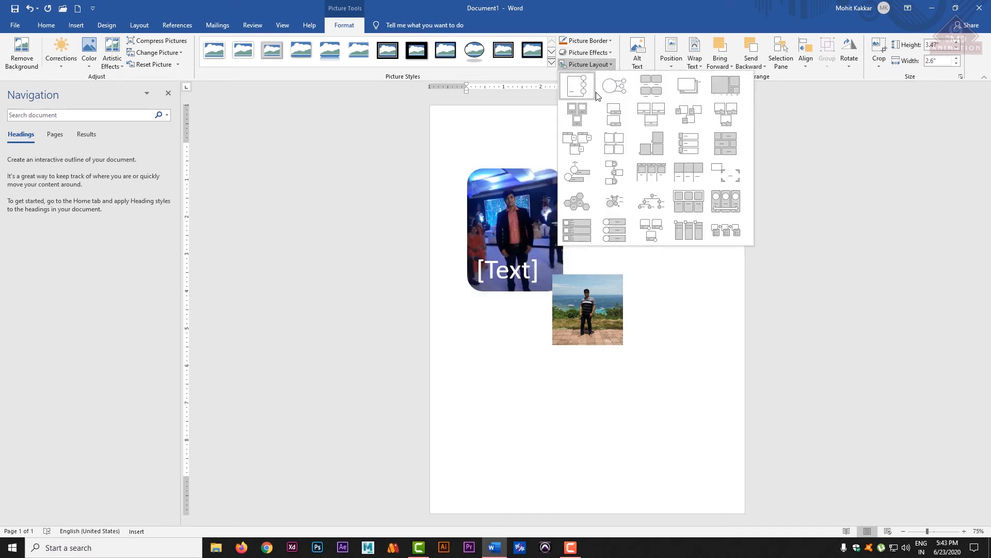
pyautogui.click(617, 91)
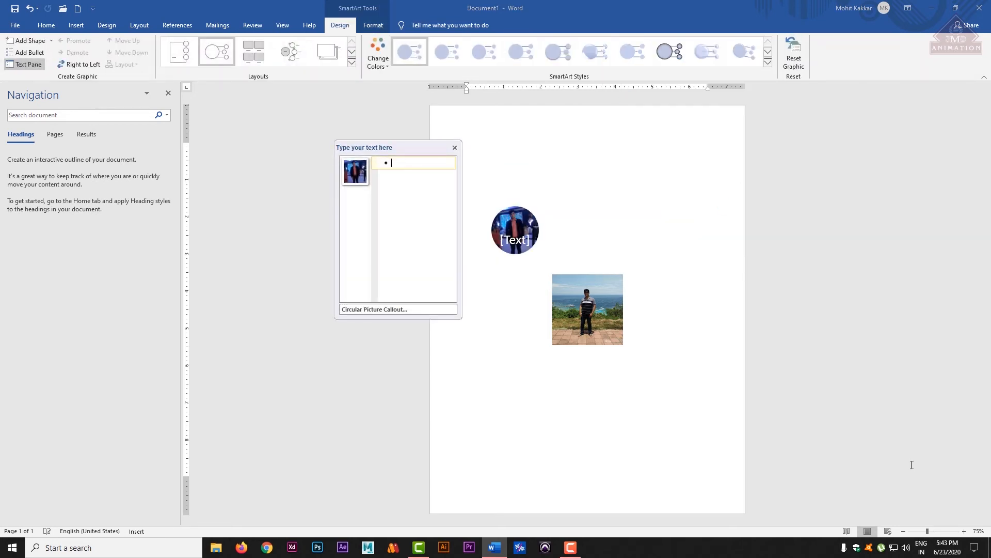
pyautogui.click(455, 149)
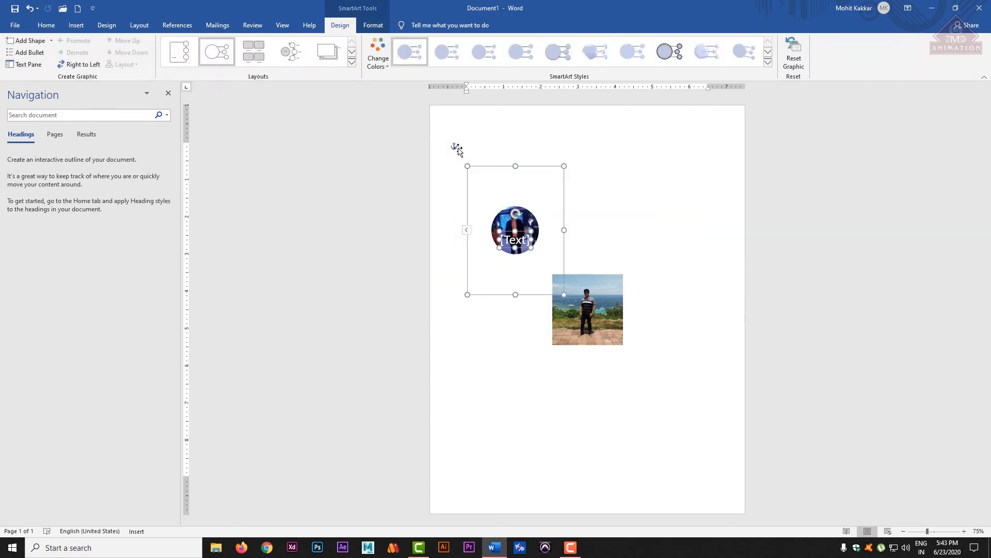
pyautogui.hotkey('ctrl', 'z')
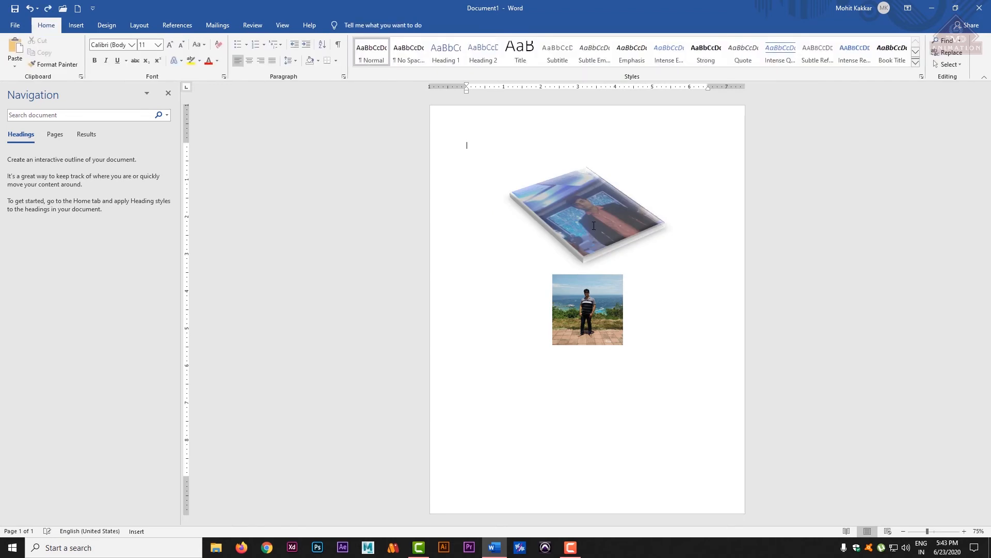
pyautogui.hotkey('ctrl', 'z')
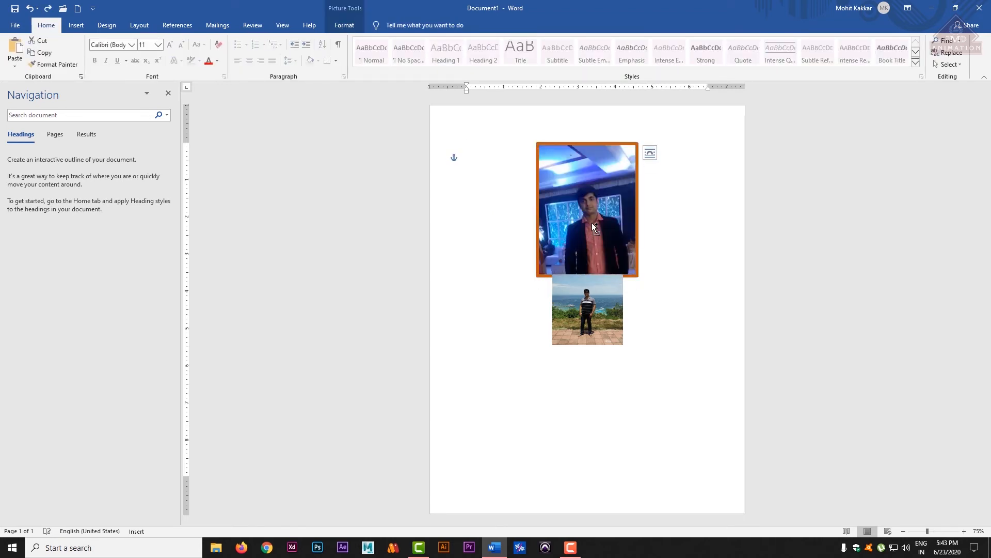
# Preview the picture styles on the large photo, including Metal Rounded Rectangle, without applying one.
pyautogui.doubleClick(589, 197)
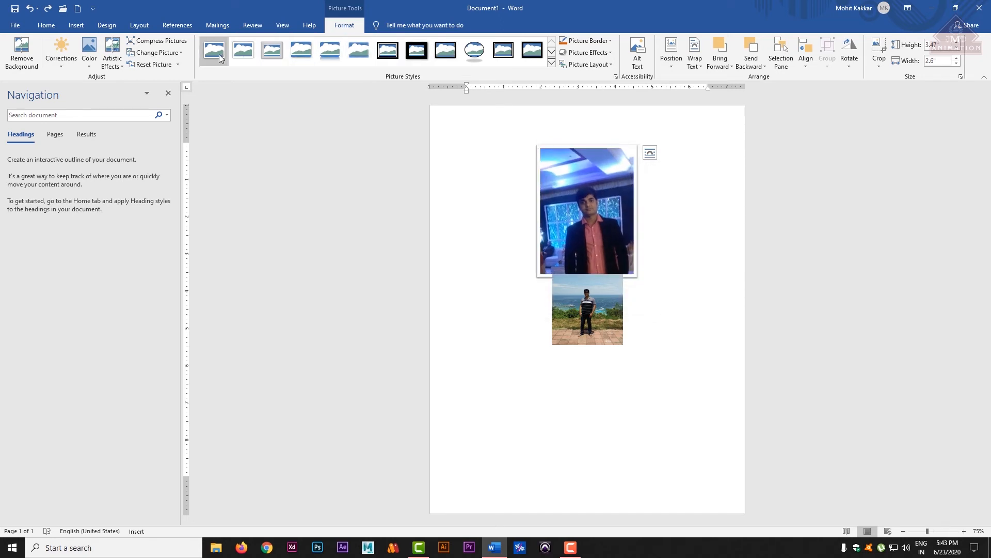
pyautogui.click(552, 63)
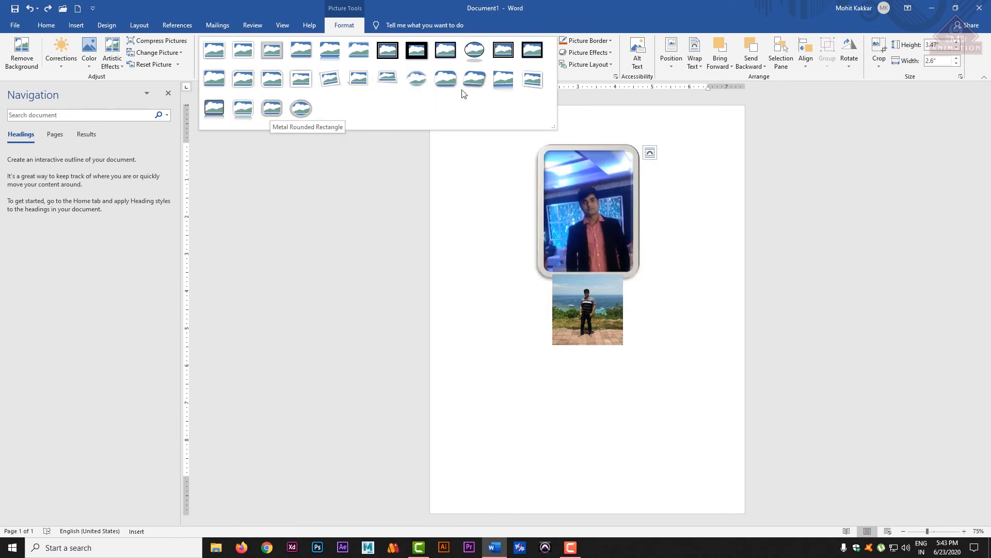
pyautogui.click(572, 98)
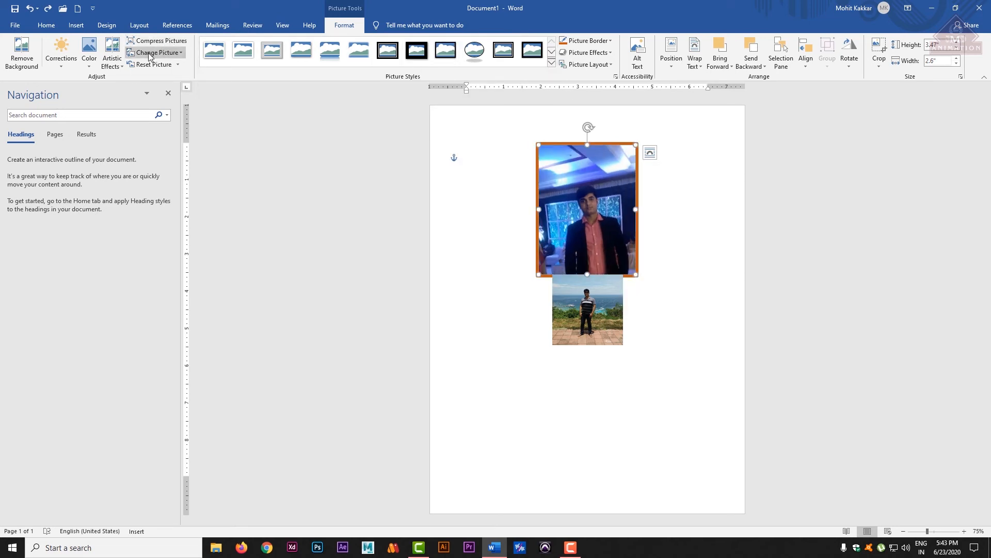
# Replace the large photo with the picture file of the man in a black jacket and red shirt, fourth in the photos folder.
pyautogui.click(174, 56)
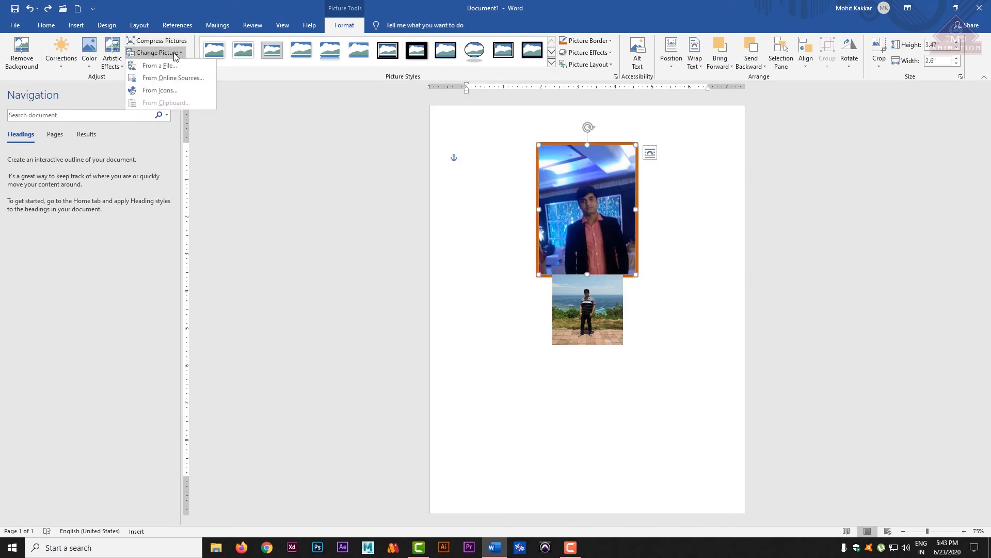
pyautogui.click(174, 66)
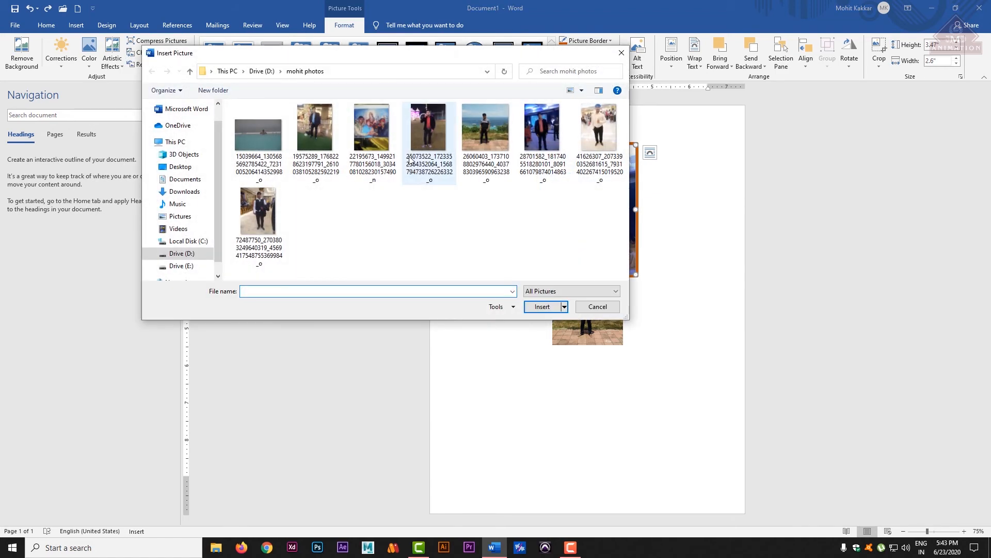
pyautogui.doubleClick(429, 128)
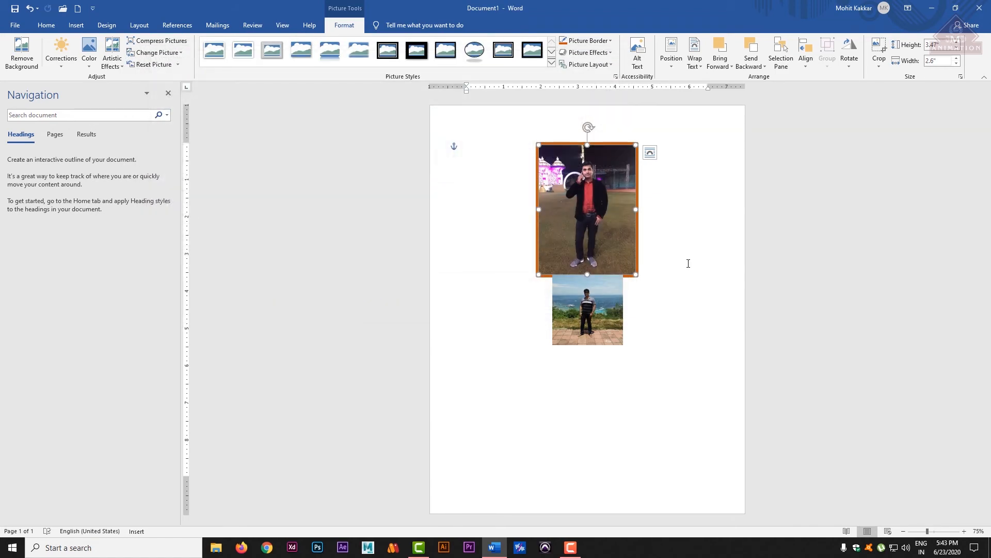
# Reset the large photo's formatting, reset both its picture and size, and remove it from the page.
pyautogui.click(170, 65)
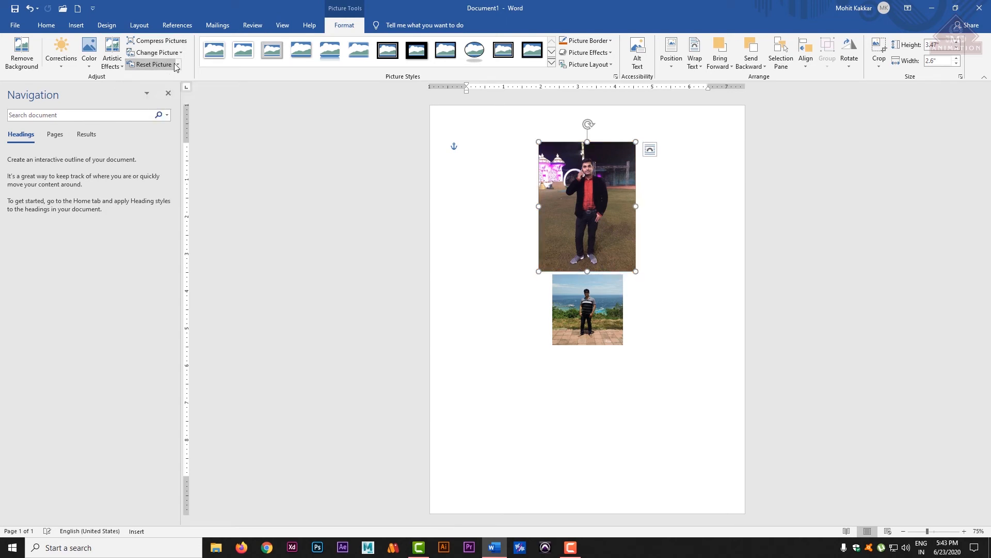
pyautogui.click(177, 65)
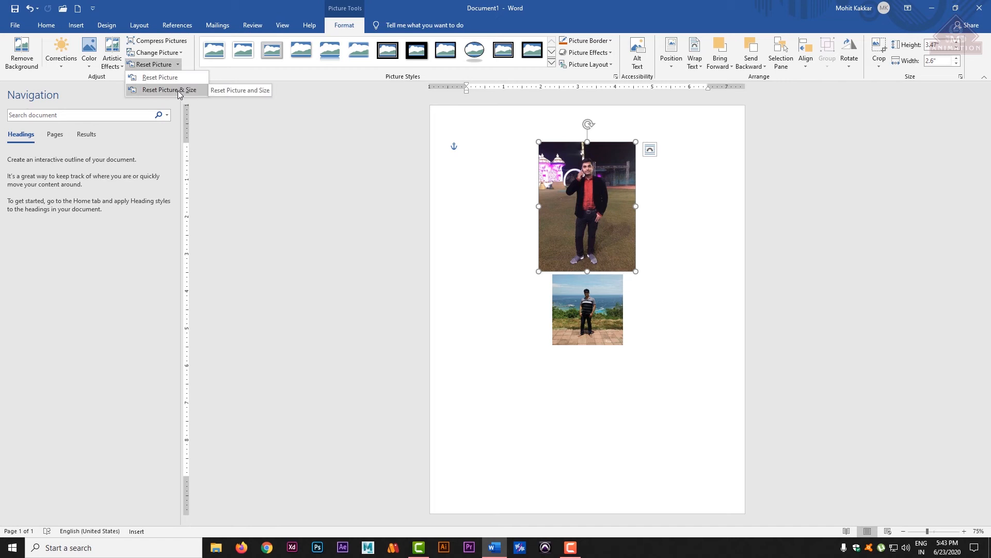
pyautogui.click(178, 91)
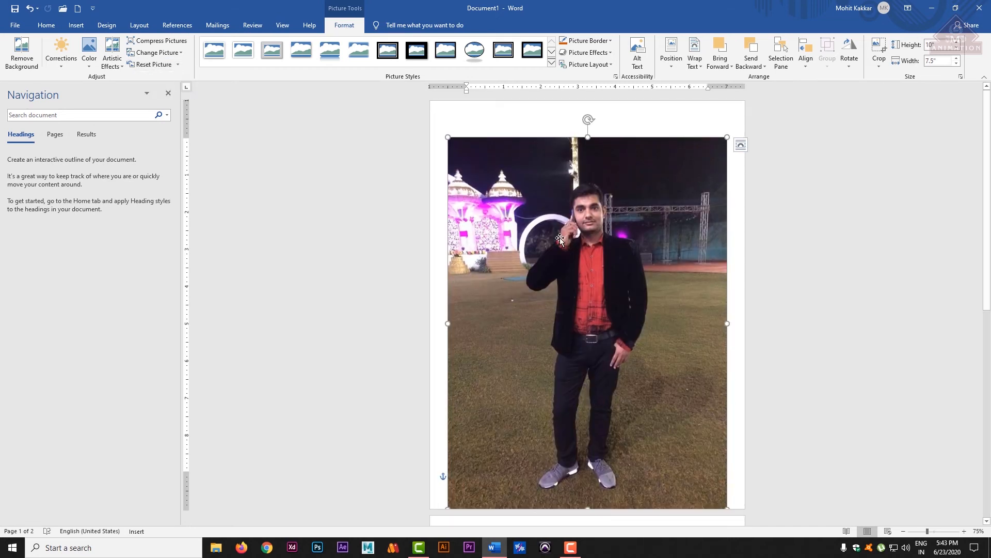
pyautogui.hotkey('ctrl', 'z')
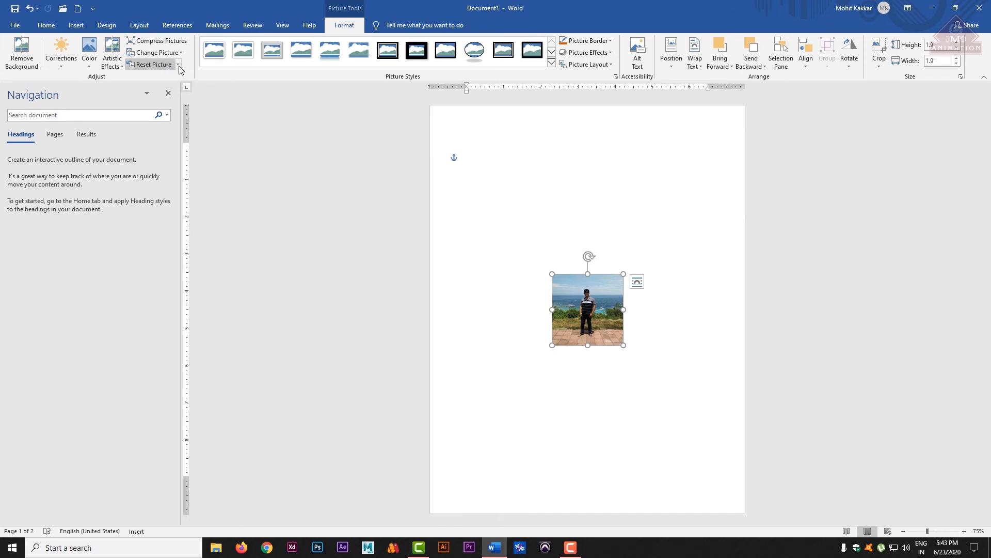
# Enlarge the remaining seaside photo to 5" by 5", and look at its replacement and compression options without applying them.
pyautogui.moveTo(552, 272); pyautogui.dragTo(437, 159)
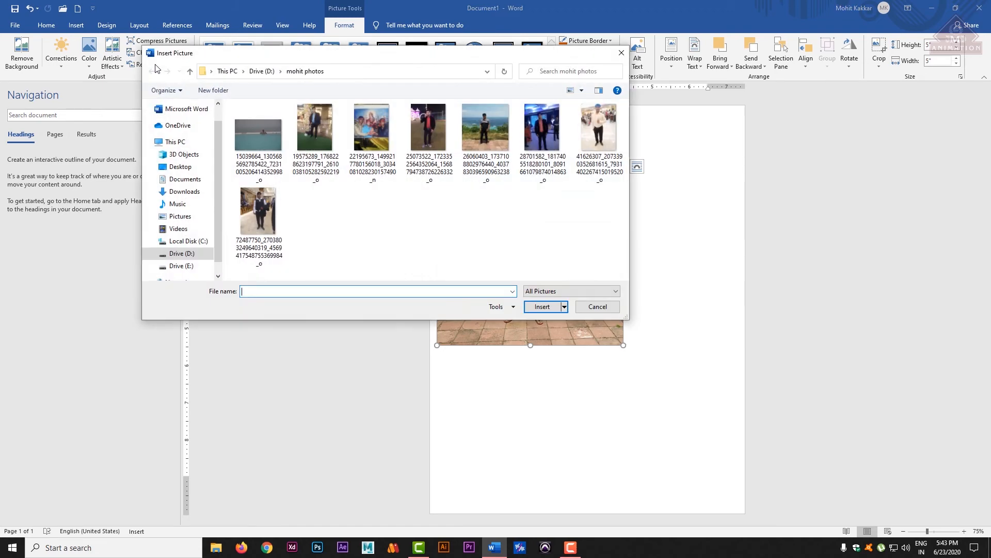
pyautogui.click(622, 56)
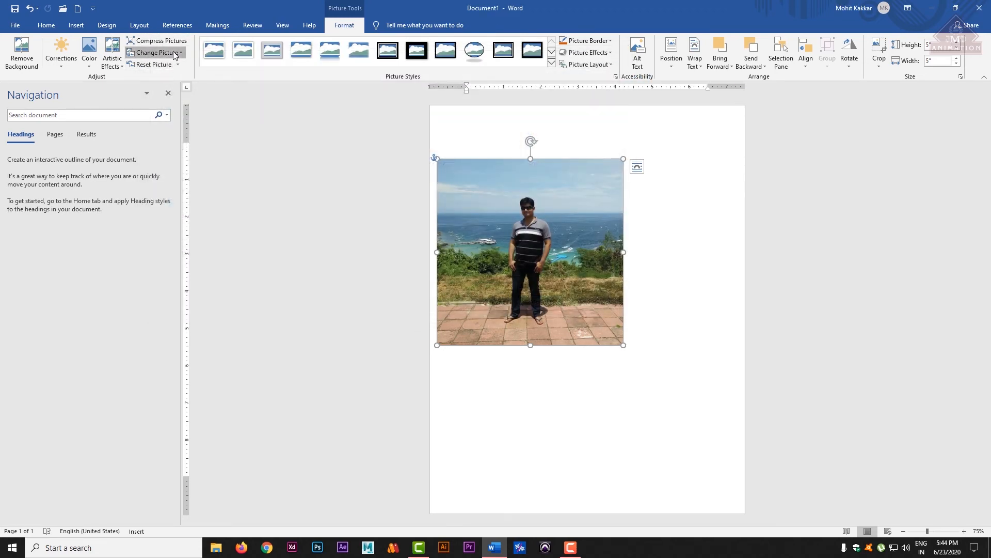
pyautogui.click(174, 54)
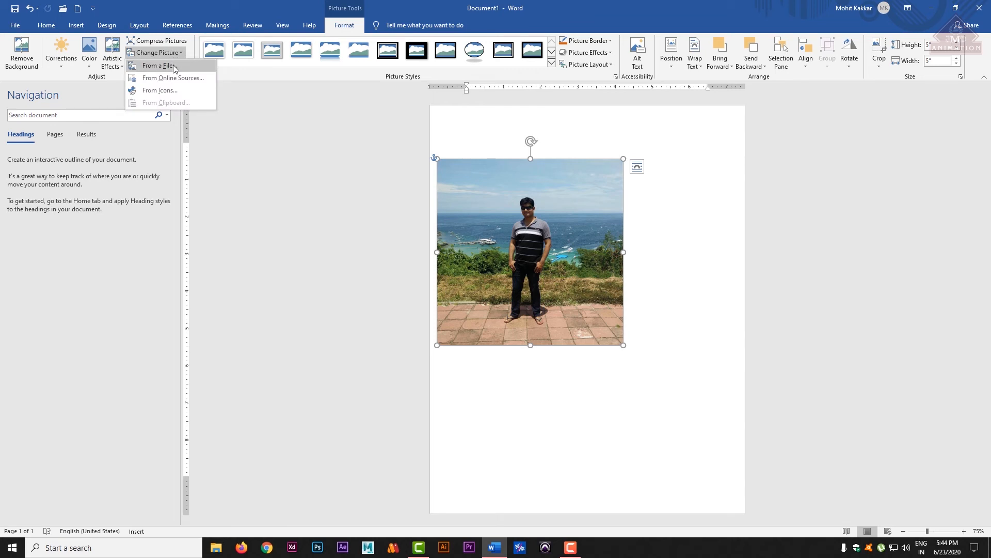
pyautogui.click(173, 42)
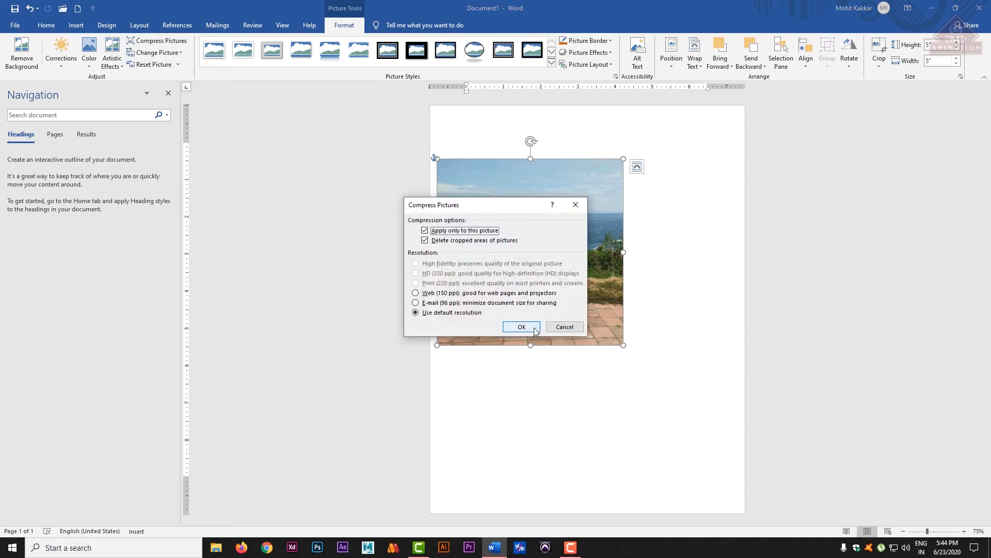
pyautogui.click(572, 330)
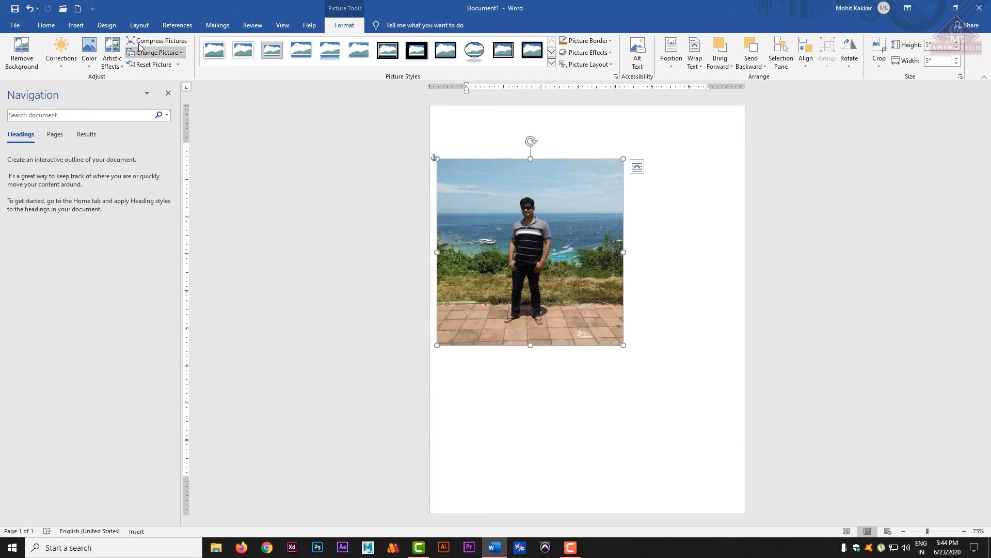
# Try the fourth artistic effect in the first row on the photo, and replace it with the fourth effect in the fourth row.
pyautogui.click(120, 64)
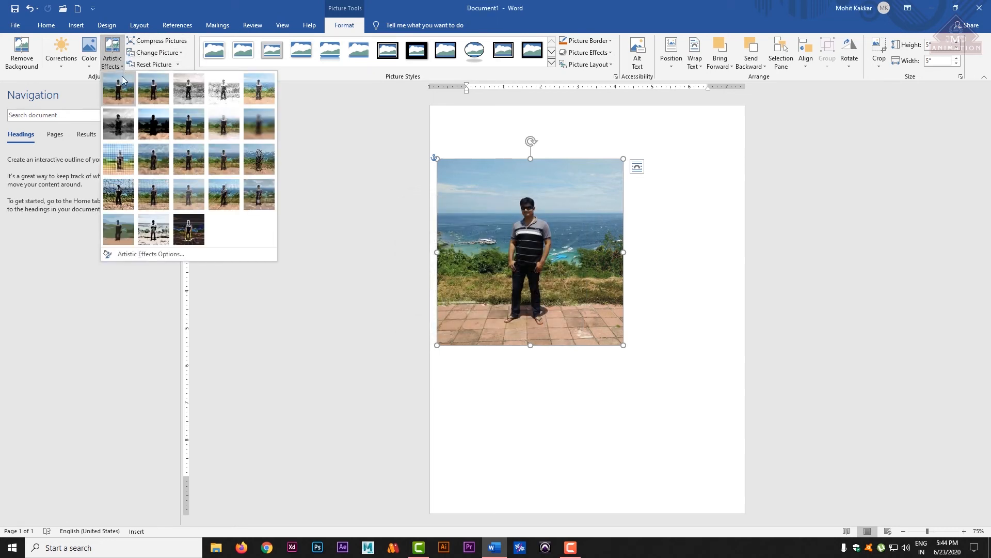
pyautogui.click(223, 92)
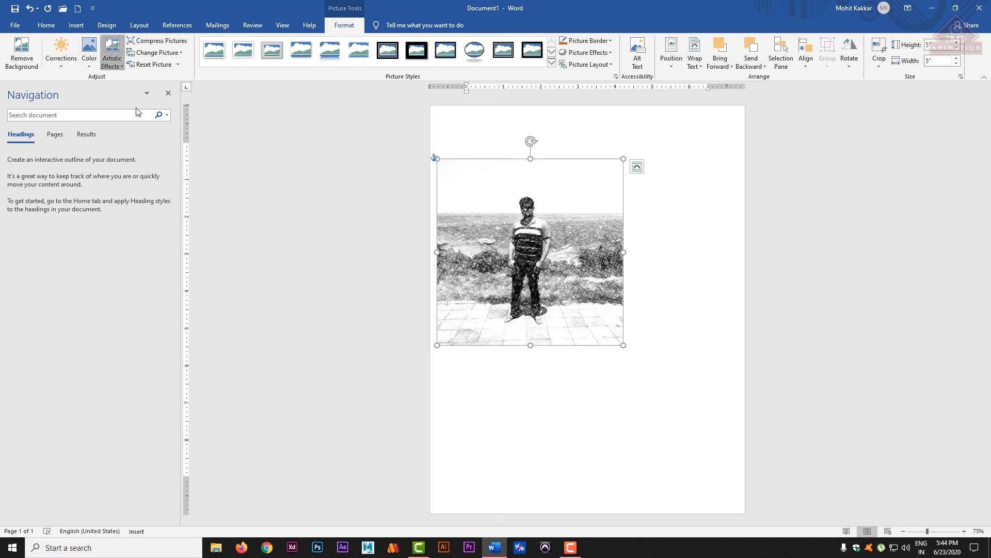
pyautogui.click(112, 54)
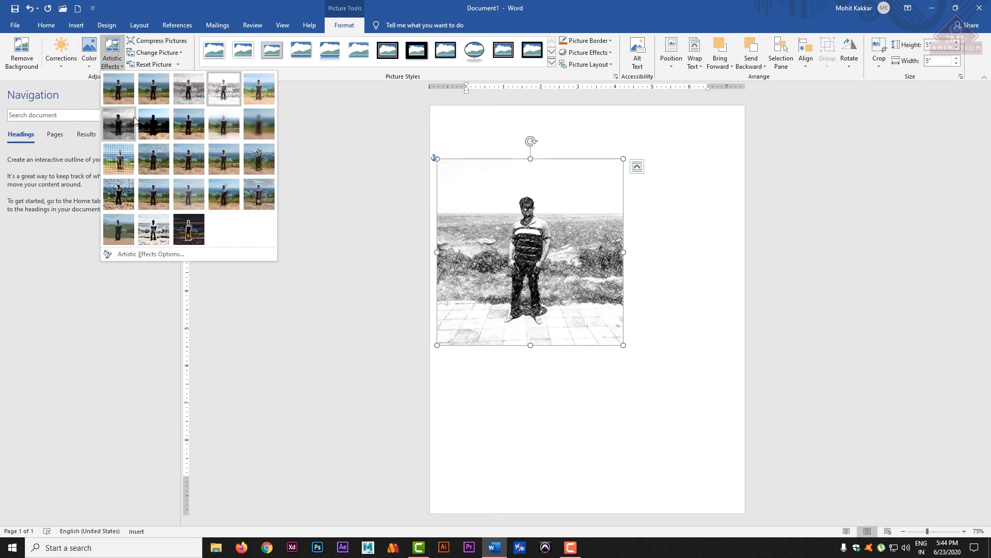
pyautogui.click(224, 197)
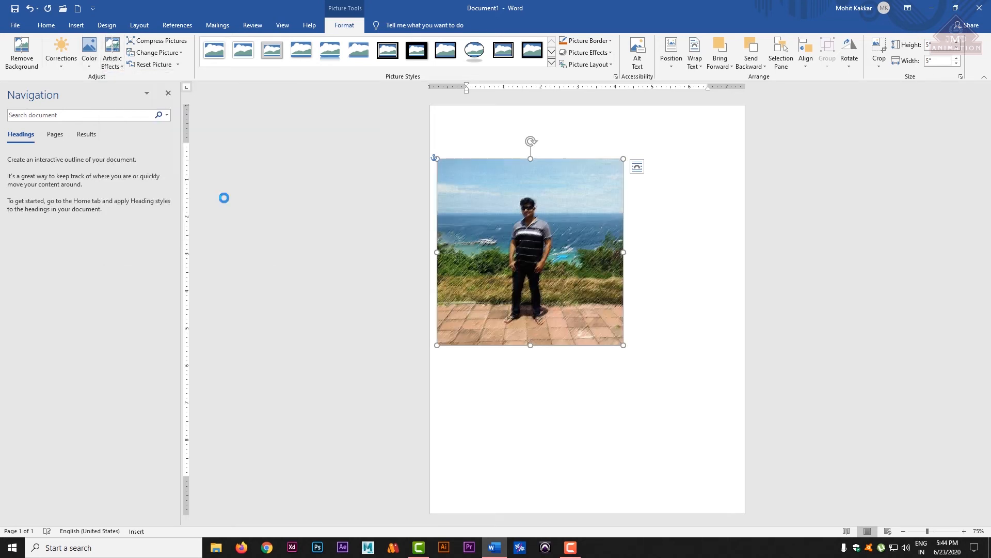
# Examine the photo's detailed artistic effect options and 3-D Rotation settings, and close the picture formatting options.
pyautogui.click(112, 56)
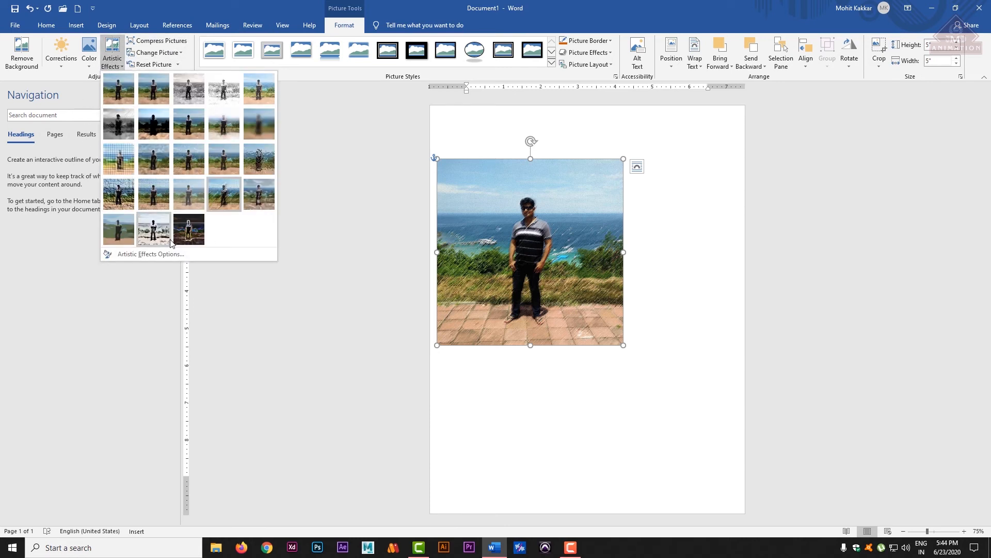
pyautogui.click(164, 255)
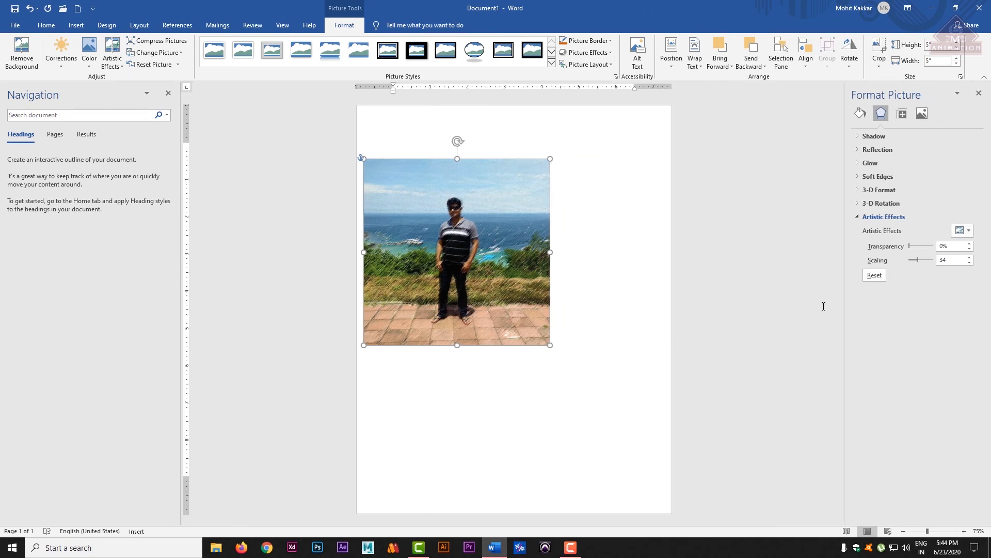
pyautogui.click(878, 204)
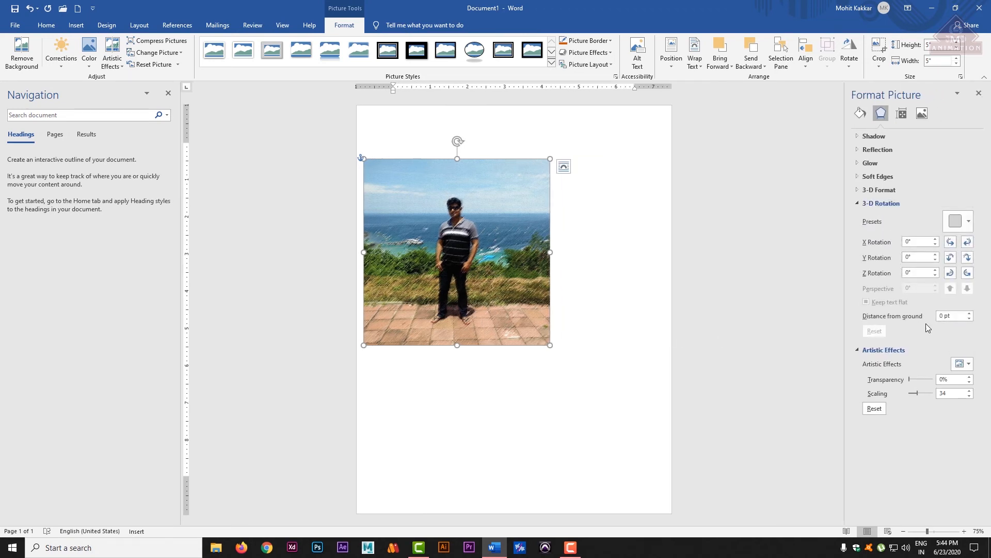
pyautogui.click(979, 93)
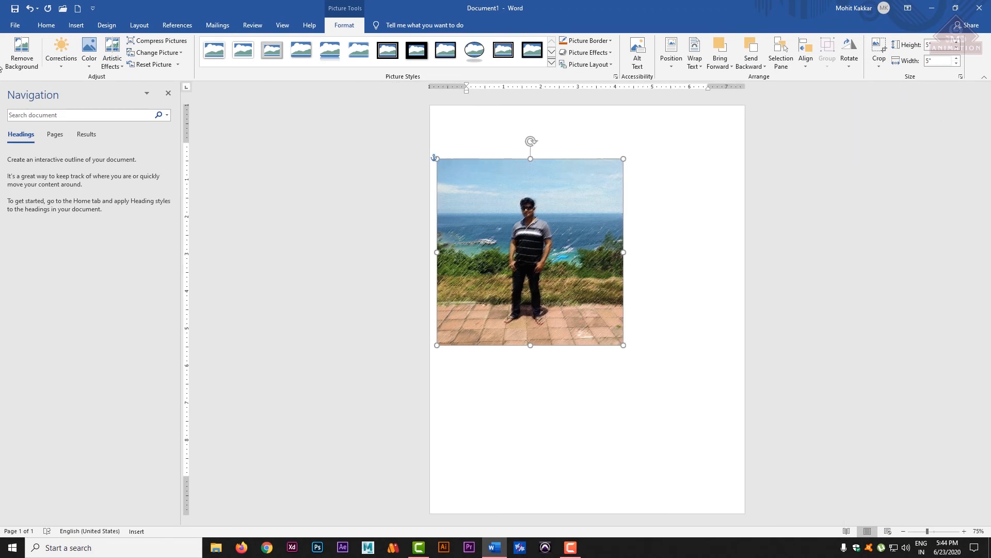
# Look over the photo's color presets and apply the fifth brightness/contrast preset in the third row.
pyautogui.click(90, 52)
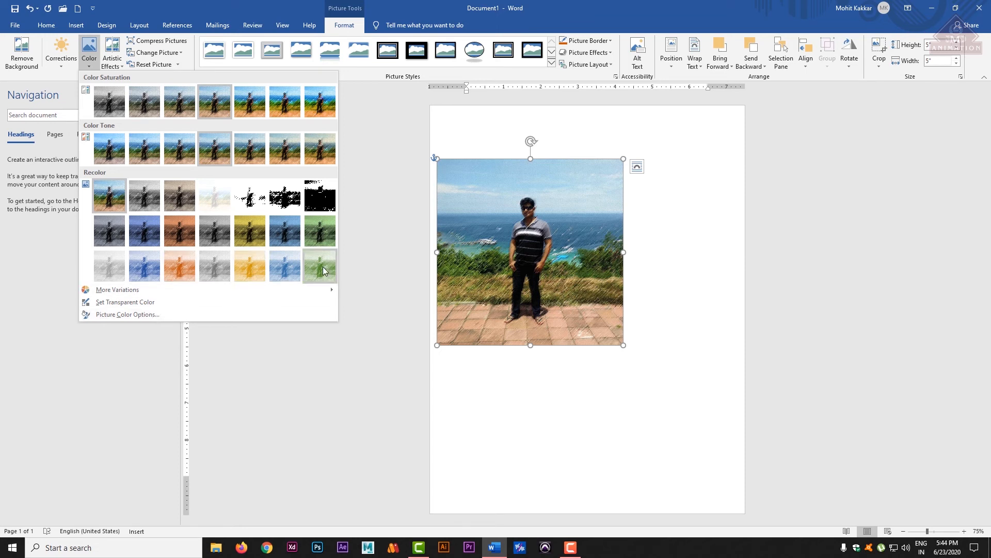
pyautogui.click(55, 67)
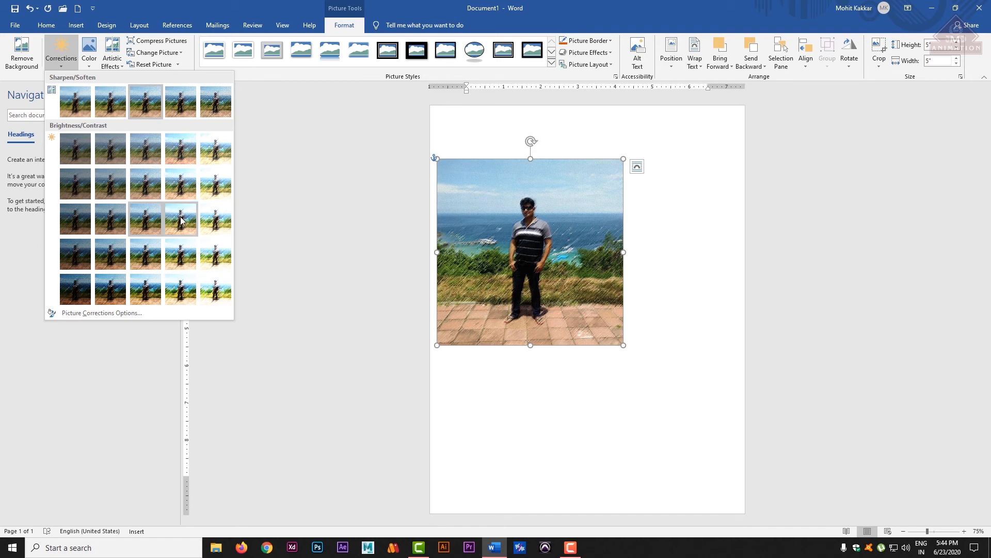
pyautogui.click(218, 216)
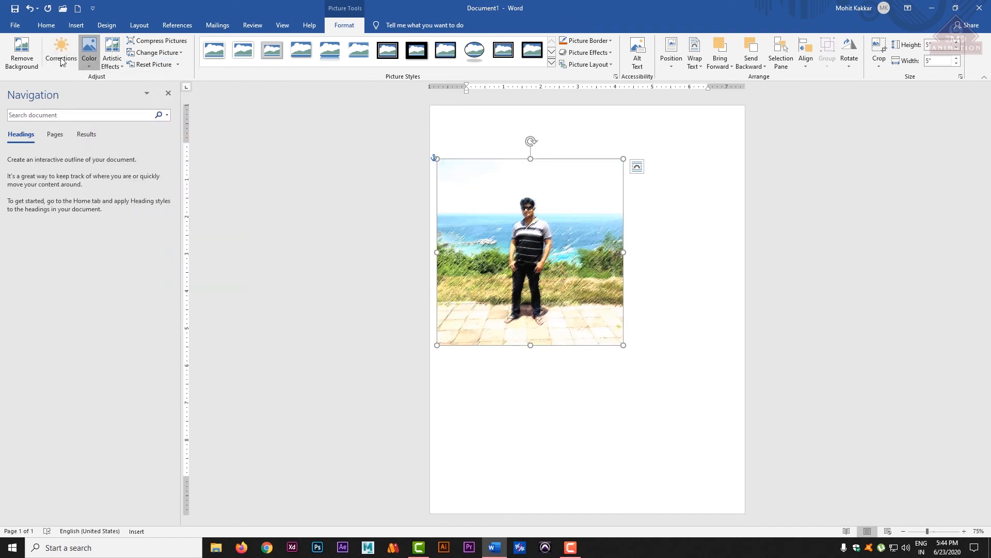
# Try Set Transparent Color on the photo and look over the recolor presets and the More Variations colors.
pyautogui.click(89, 56)
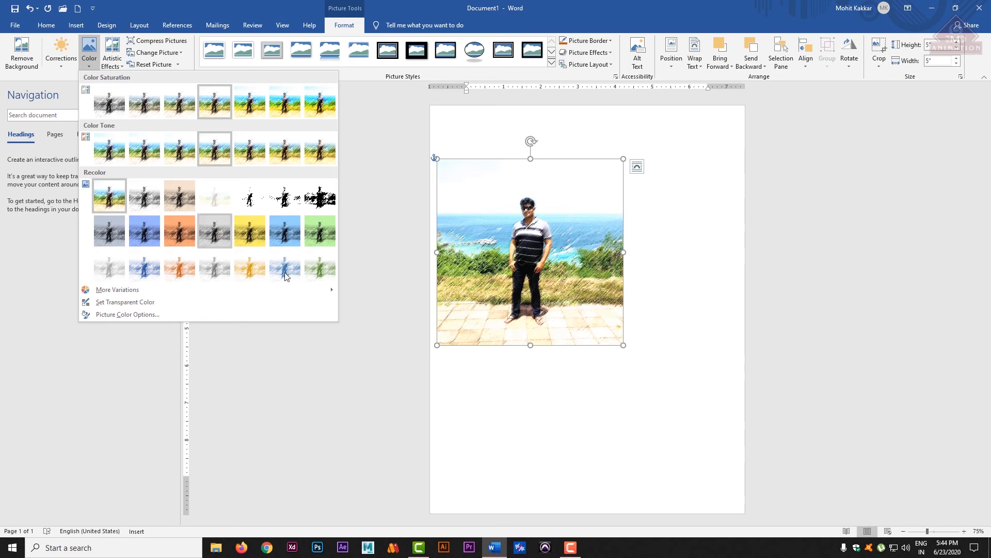
pyautogui.click(153, 303)
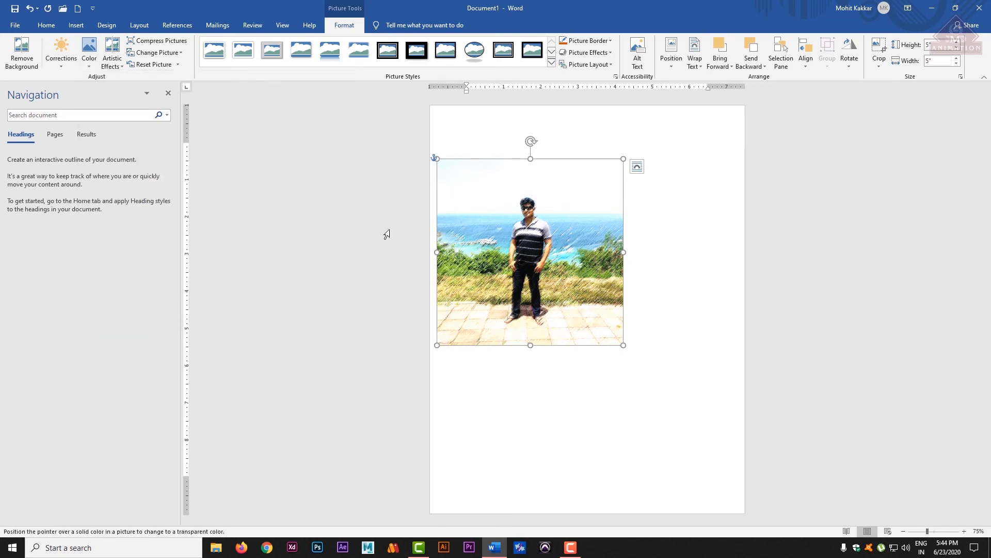
pyautogui.click(88, 56)
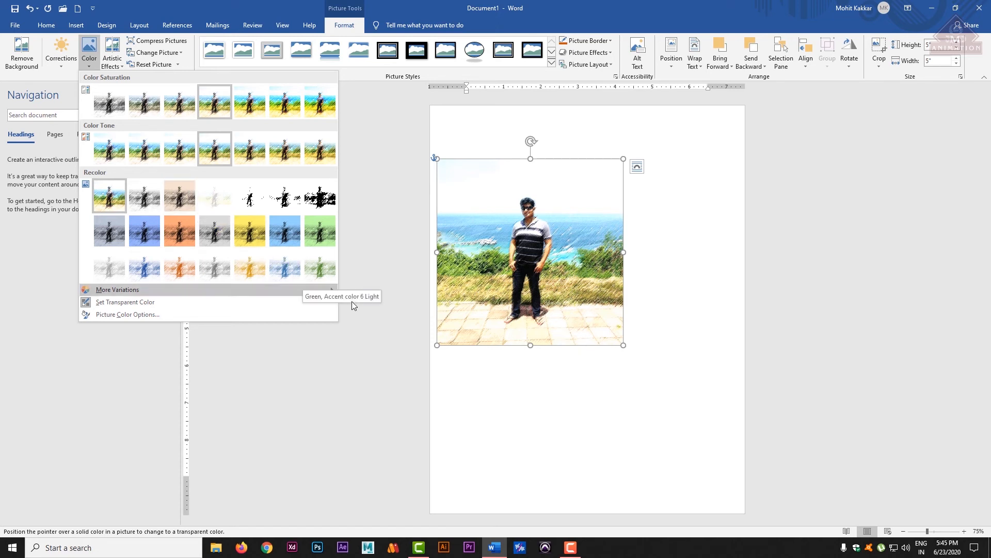
pyautogui.moveTo(332, 293)
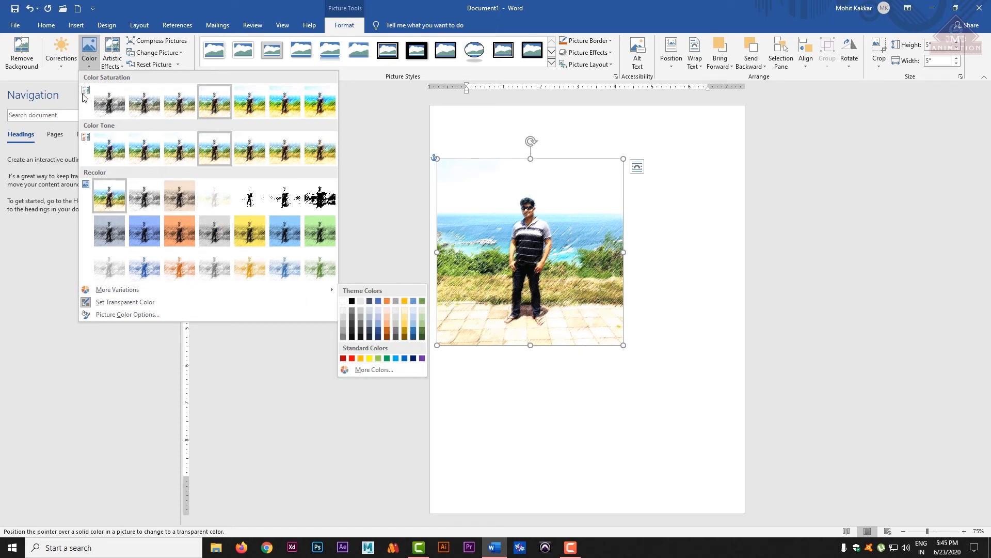
pyautogui.click(125, 302)
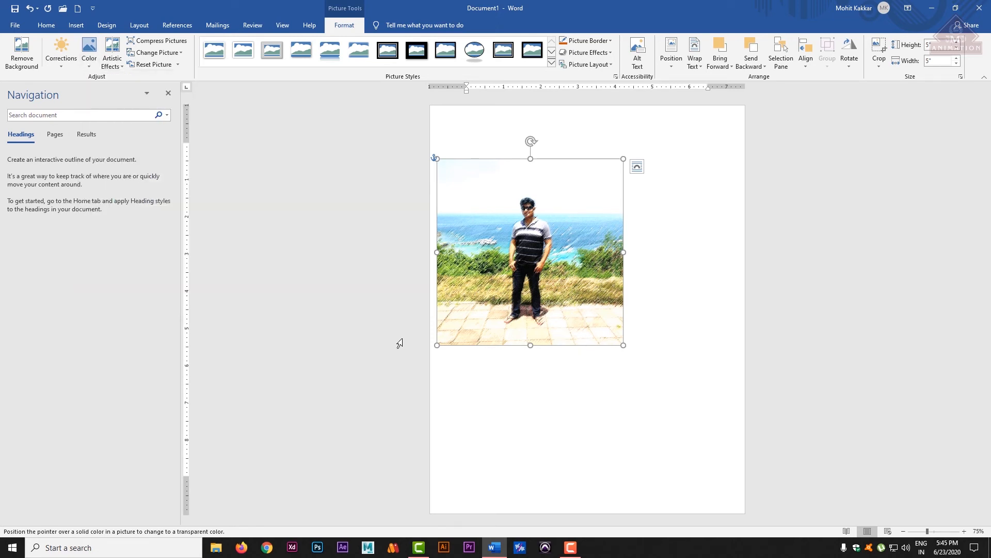
# Undo the photo's brightness correction, artistic effect and enlargement.
pyautogui.click(647, 306)
pyautogui.hotkey('ctrl', 'z')
pyautogui.hotkey('ctrl', 'z')
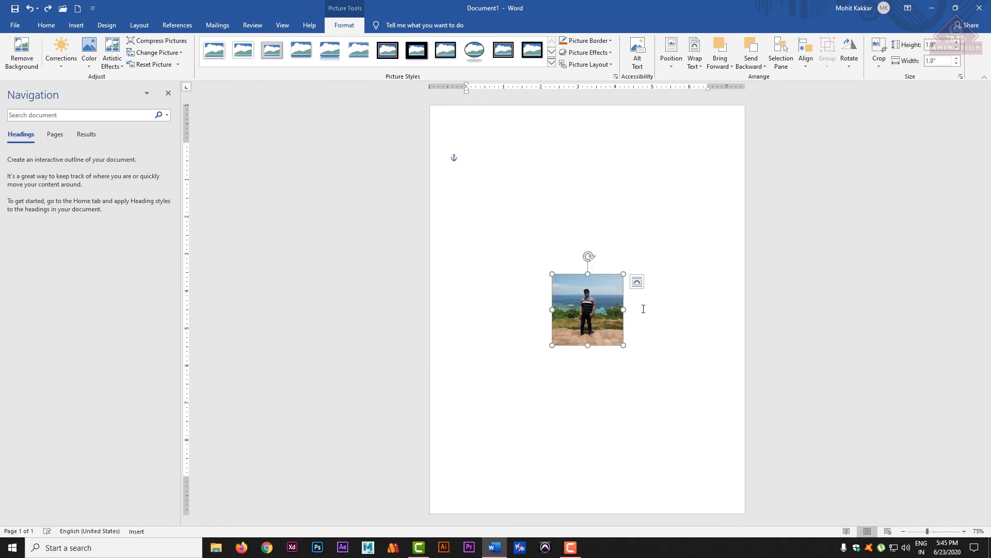
# Enlarge the photo to 5.26" by 5.26" and apply the fifth brightness/contrast preset in the third row.
pyautogui.moveTo(552, 273); pyautogui.dragTo(430, 149)
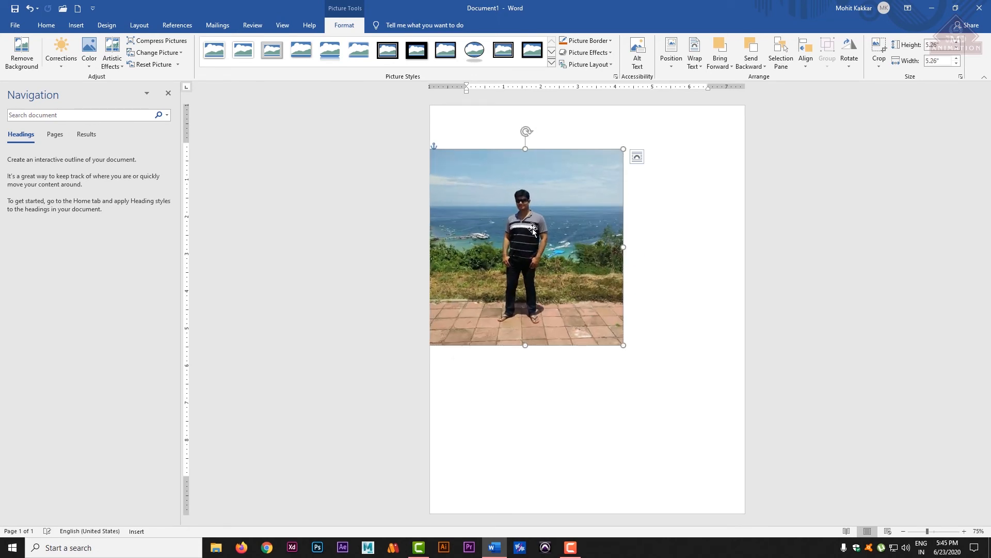
pyautogui.click(50, 61)
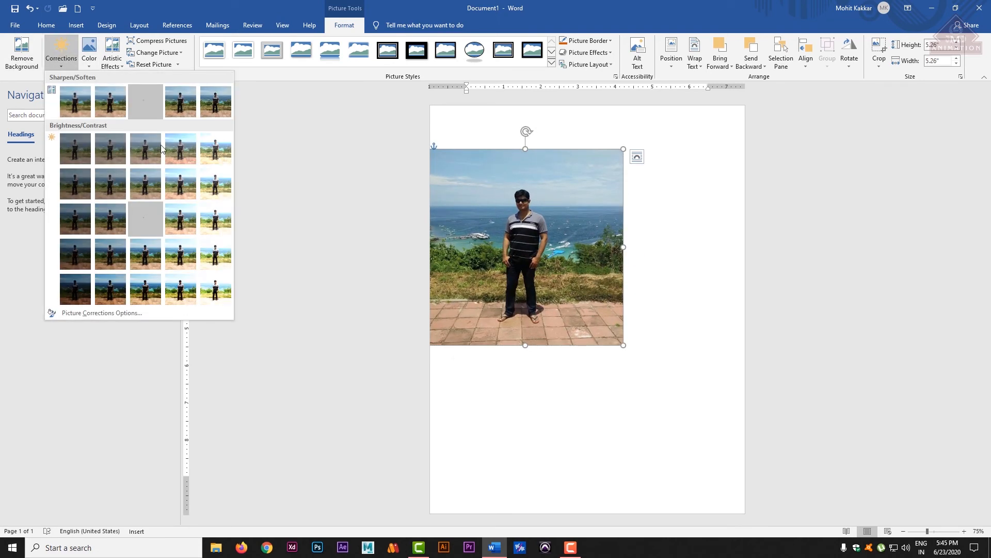
pyautogui.click(210, 221)
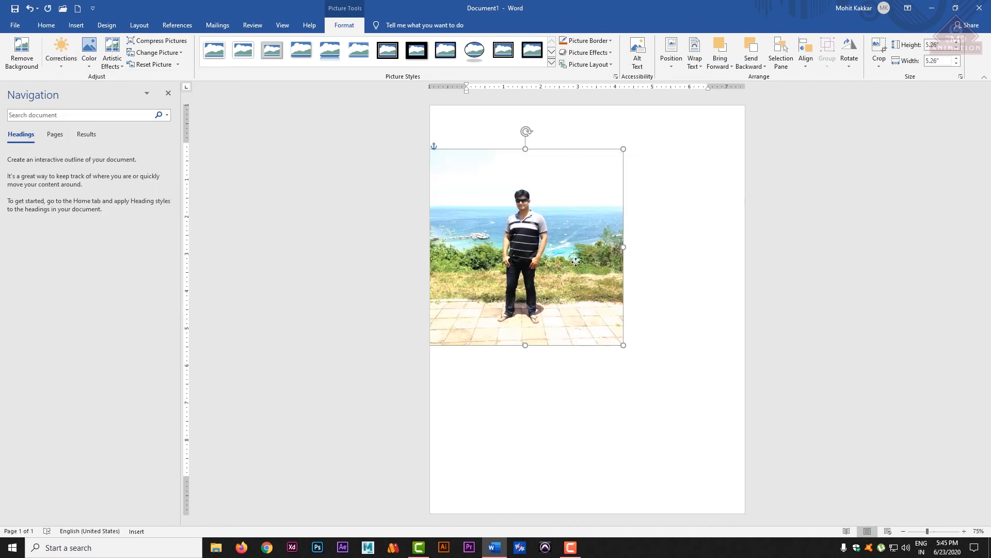
# Move the photo sideways so it lies fully within the page, and preview the brightness/contrast corrections on it.
pyautogui.moveTo(501, 258); pyautogui.dragTo(571, 263)
pyautogui.click(59, 62)
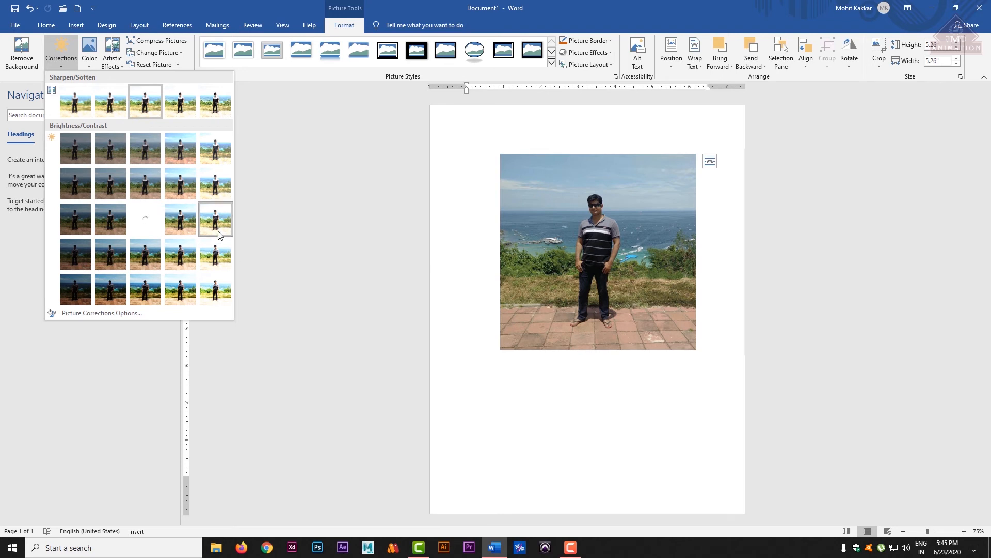
# Remove the photo's background, marking the remaining scenery on both sides of the man for removal, and shift the cutout slightly on the page.
pyautogui.click(24, 51)
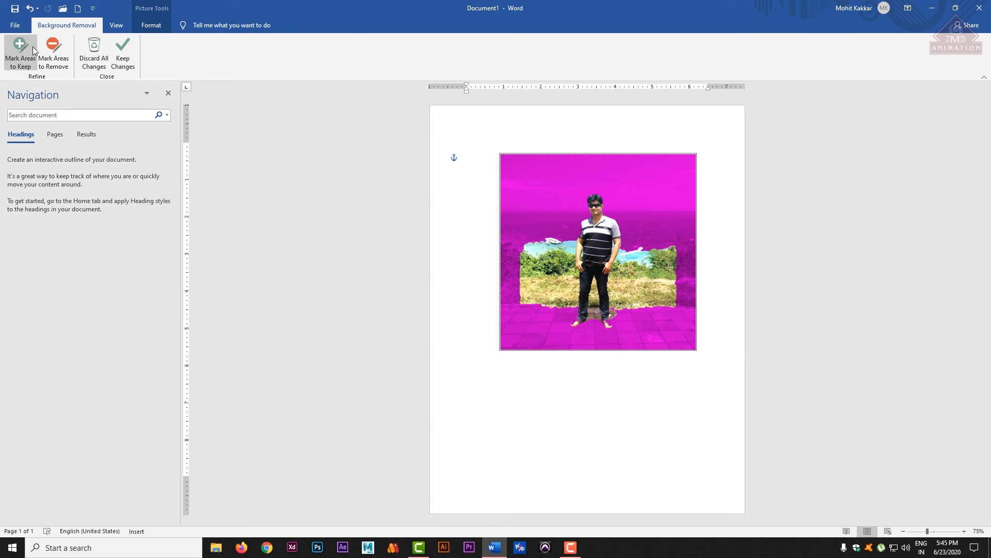
pyautogui.click(53, 51)
pyautogui.moveTo(548, 243); pyautogui.dragTo(531, 356)
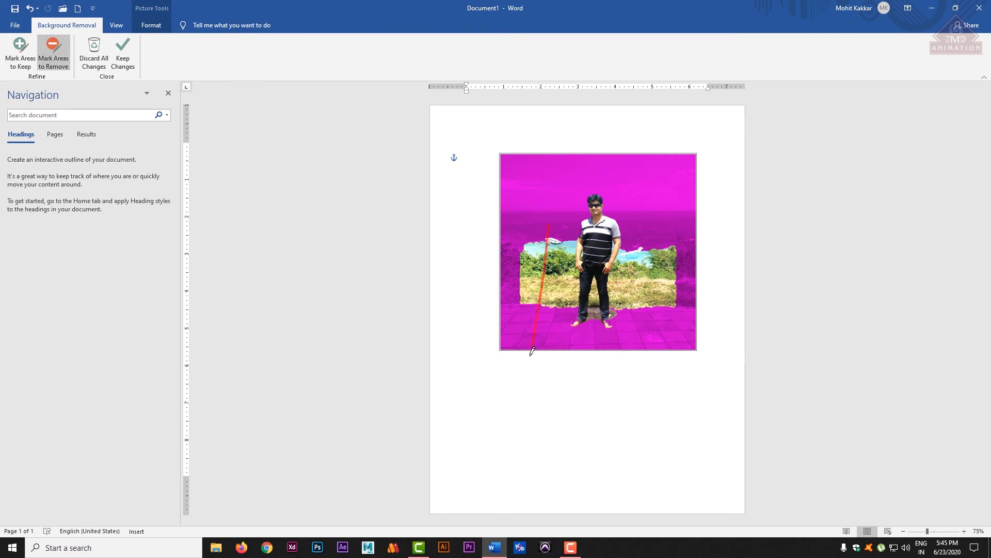
pyautogui.moveTo(560, 316); pyautogui.dragTo(564, 356)
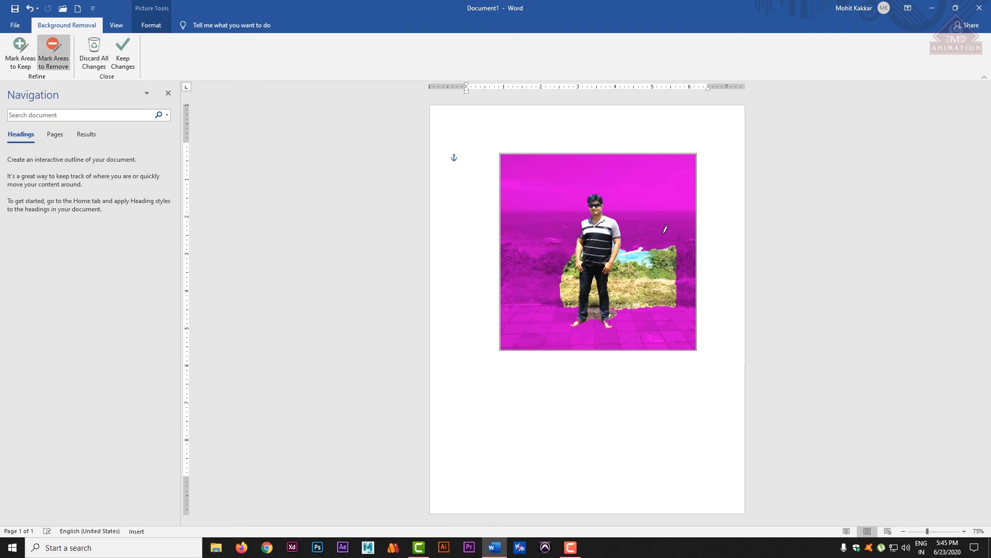
pyautogui.moveTo(663, 233); pyautogui.dragTo(651, 372)
pyautogui.moveTo(670, 212); pyautogui.dragTo(633, 297)
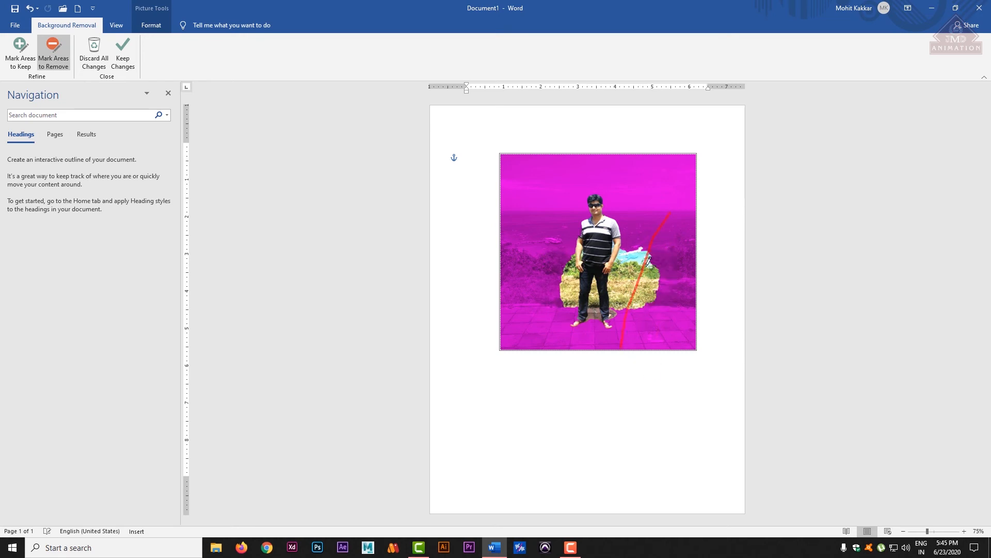
pyautogui.moveTo(629, 243); pyautogui.dragTo(620, 350)
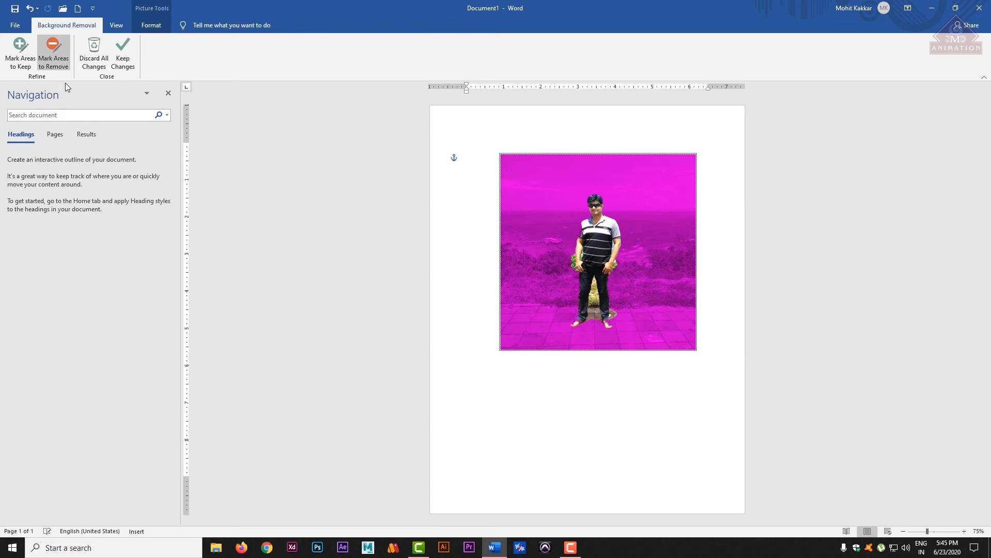
pyautogui.click(124, 52)
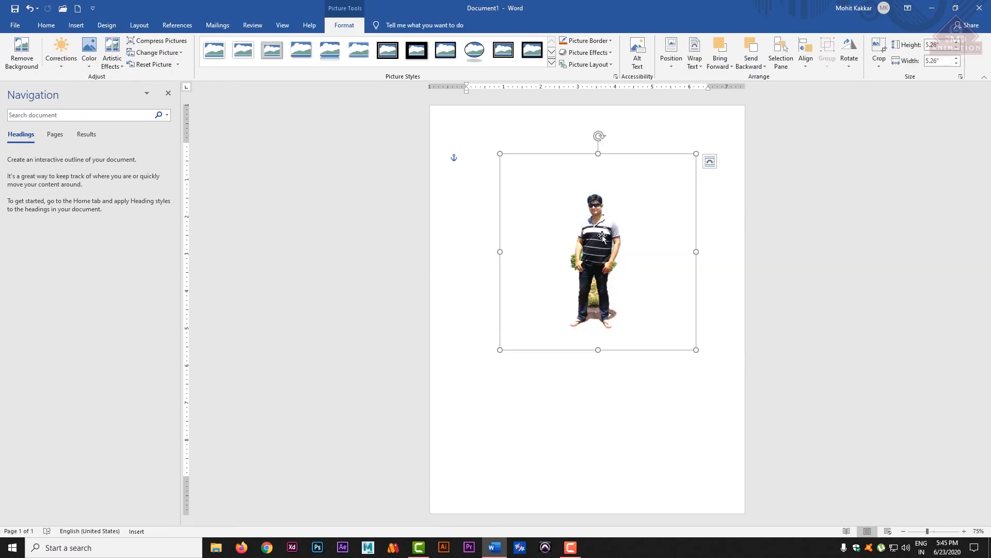
pyautogui.moveTo(602, 235); pyautogui.dragTo(568, 243)
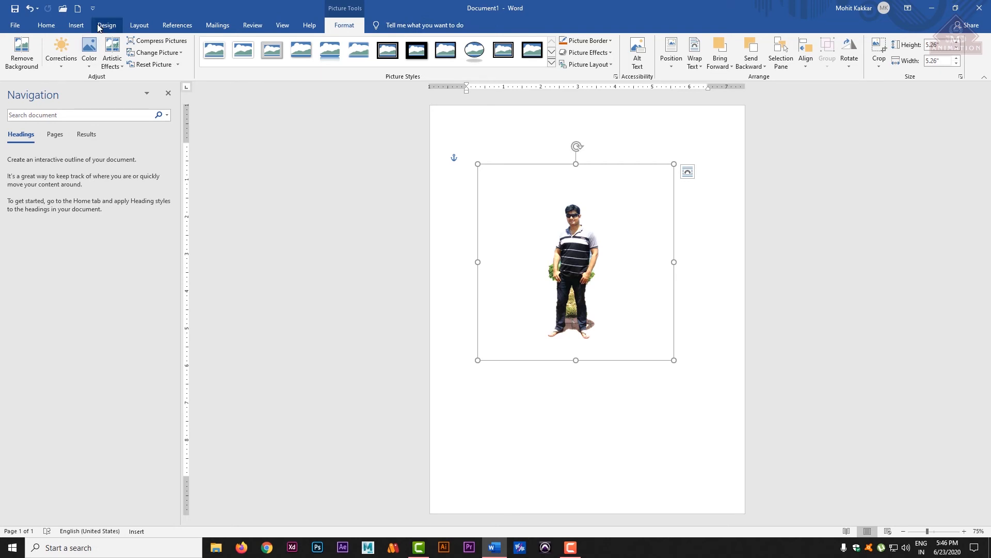
# Delete the cutout photo and draw a rounded rectangle about 4.85" wide and 2.38" high near the top of the page.
pyautogui.click(76, 25)
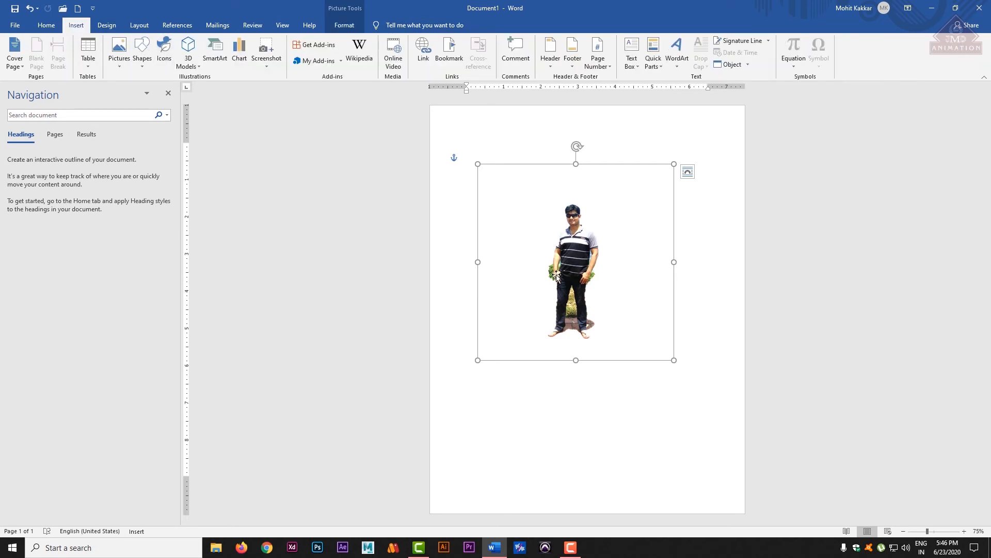
pyautogui.press('Delete')
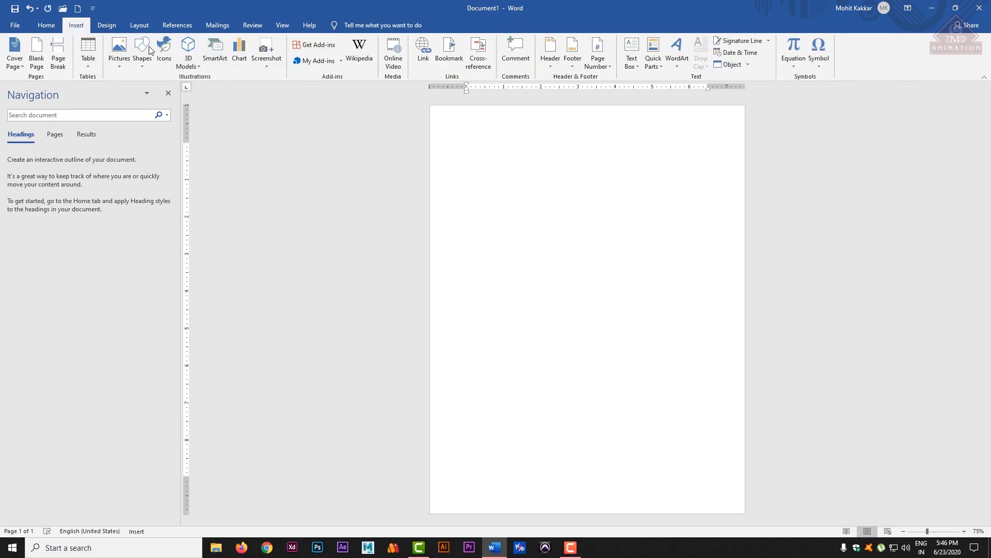
pyautogui.click(149, 51)
pyautogui.click(189, 92)
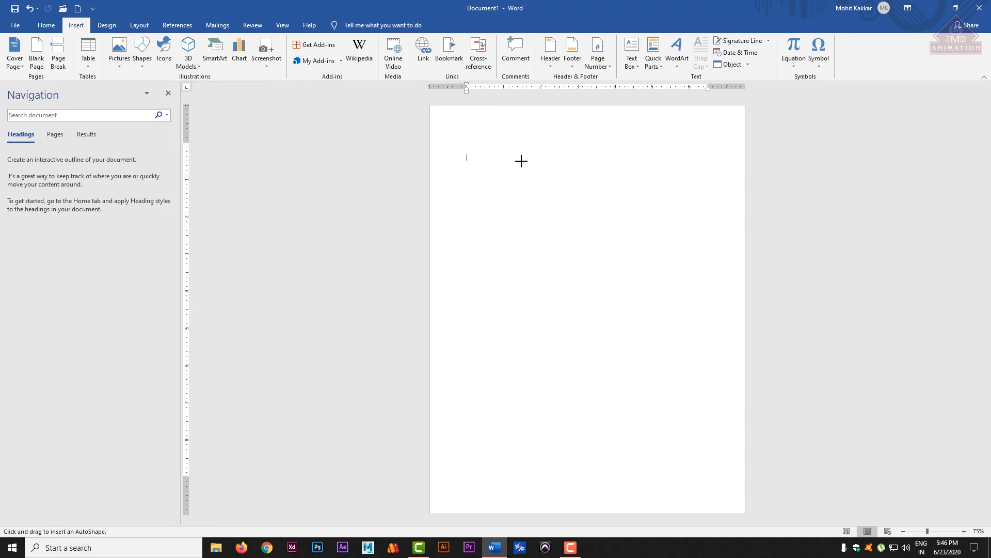
pyautogui.moveTo(488, 163); pyautogui.dragTo(669, 252)
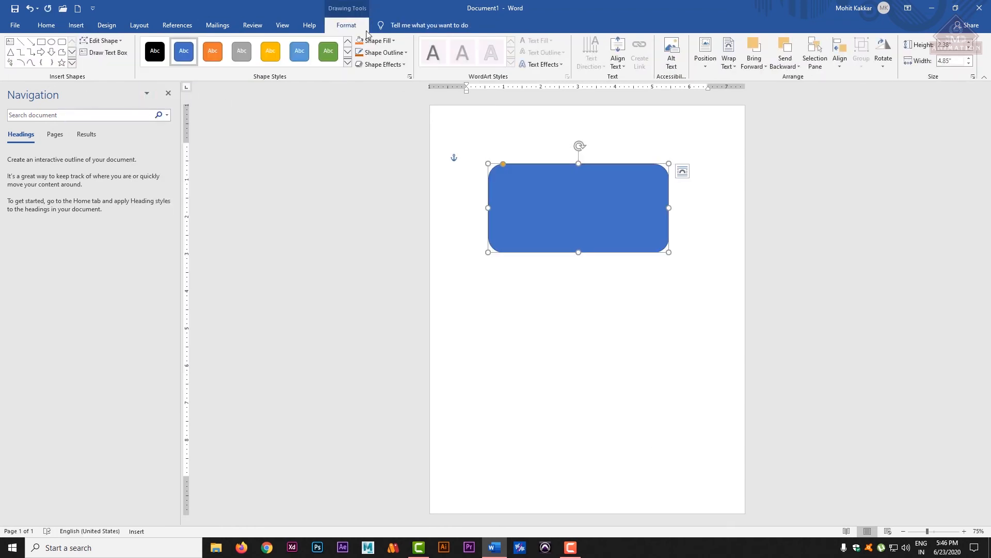
pyautogui.click(760, 67)
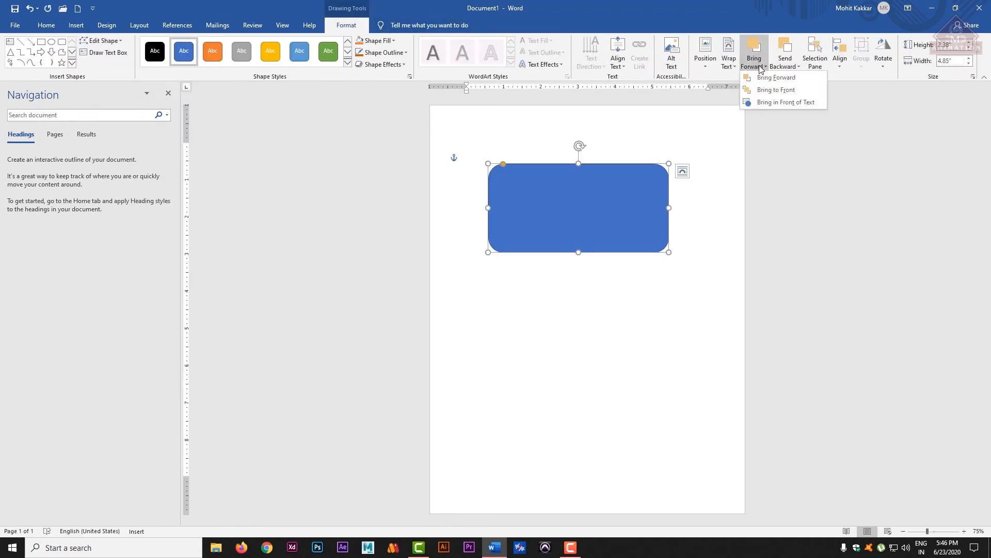
pyautogui.click(794, 66)
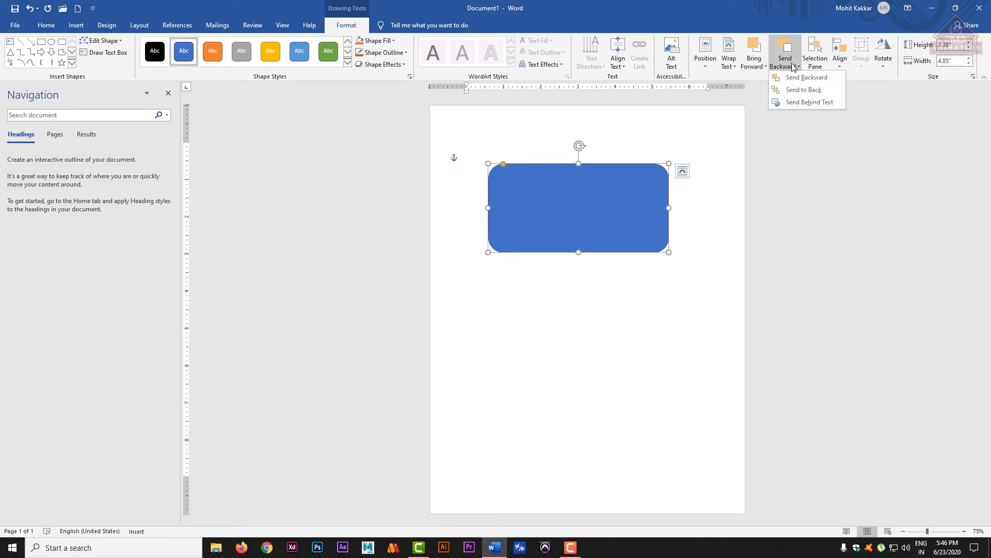
pyautogui.click(795, 68)
# Align the rounded rectangle to the left margin, try Align Bottom, and apply Align Middle.
pyautogui.click(840, 61)
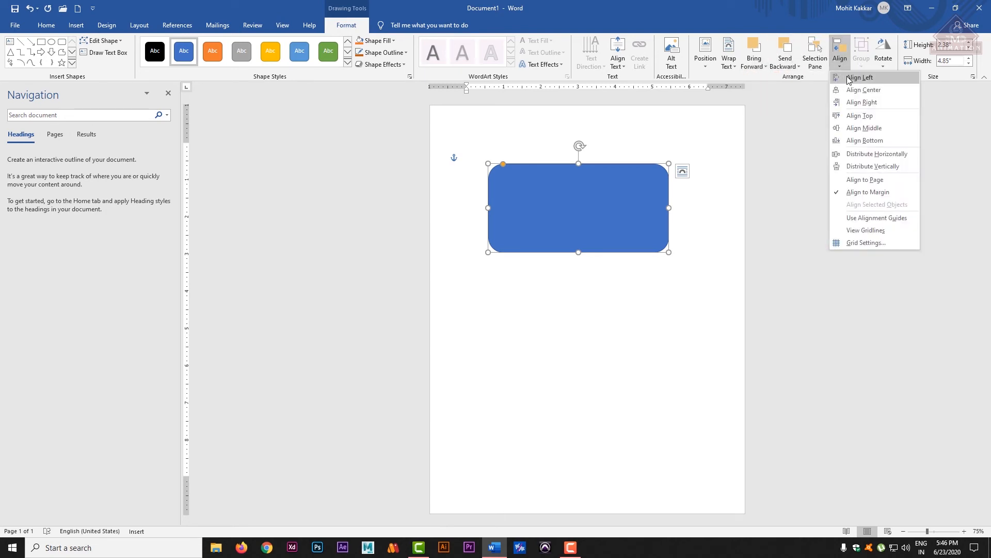
pyautogui.click(852, 78)
pyautogui.click(842, 66)
pyautogui.click(855, 140)
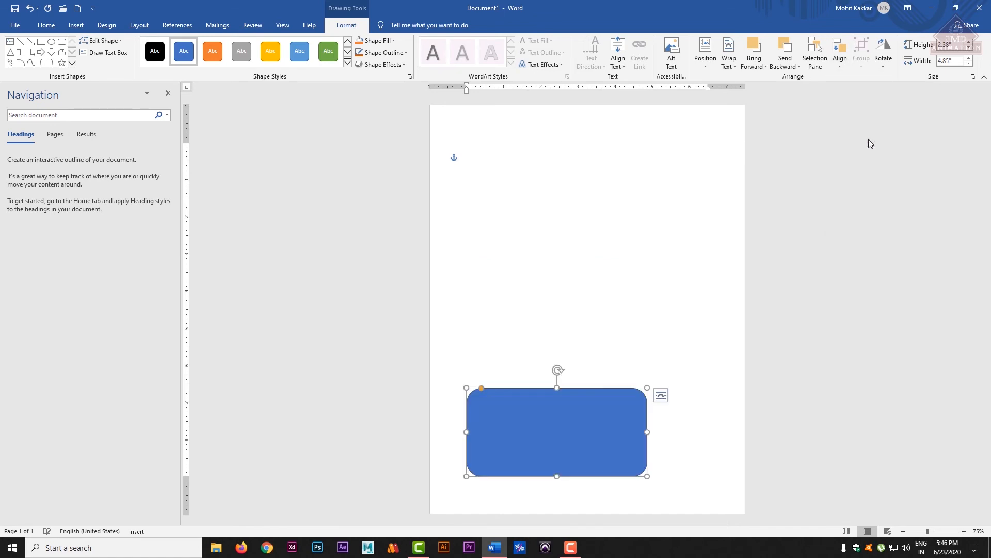
pyautogui.click(839, 62)
pyautogui.click(855, 78)
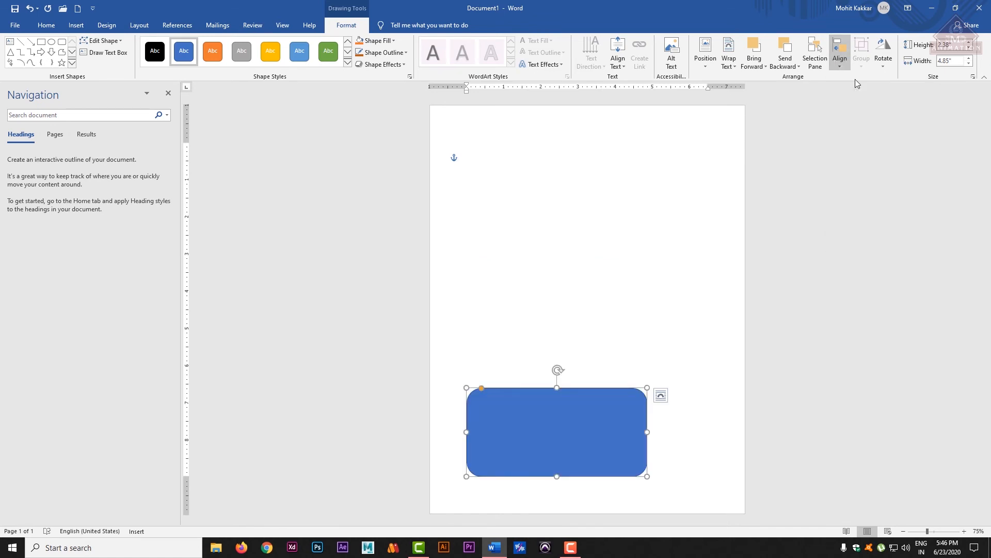
pyautogui.click(849, 66)
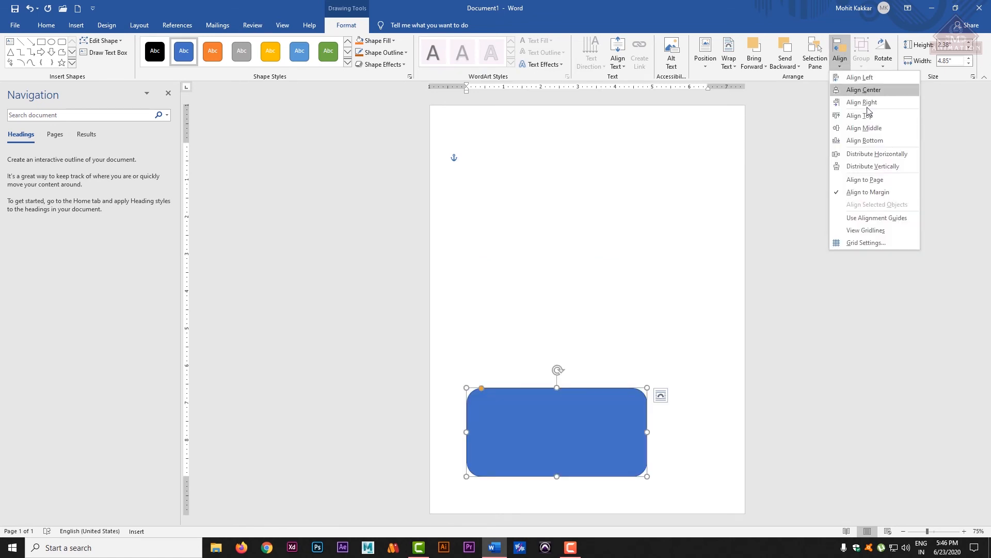
pyautogui.click(871, 130)
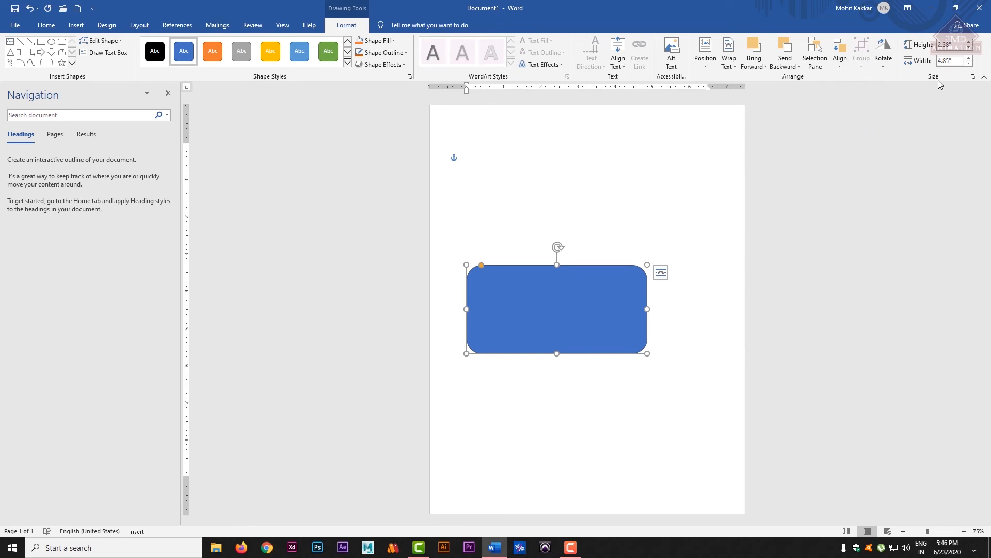
# Reduce the rounded rectangle to 2" high and 4.6" wide, and rotate it left 90°.
pyautogui.click(968, 48)
pyautogui.click(968, 49)
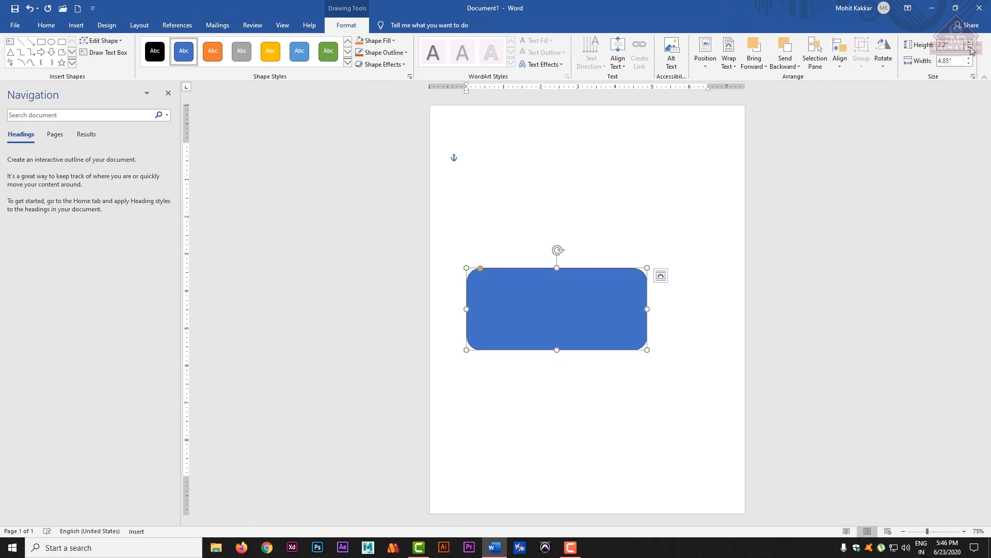
pyautogui.click(969, 49)
pyautogui.click(968, 49)
pyautogui.click(969, 63)
pyautogui.click(969, 63)
pyautogui.click(969, 63)
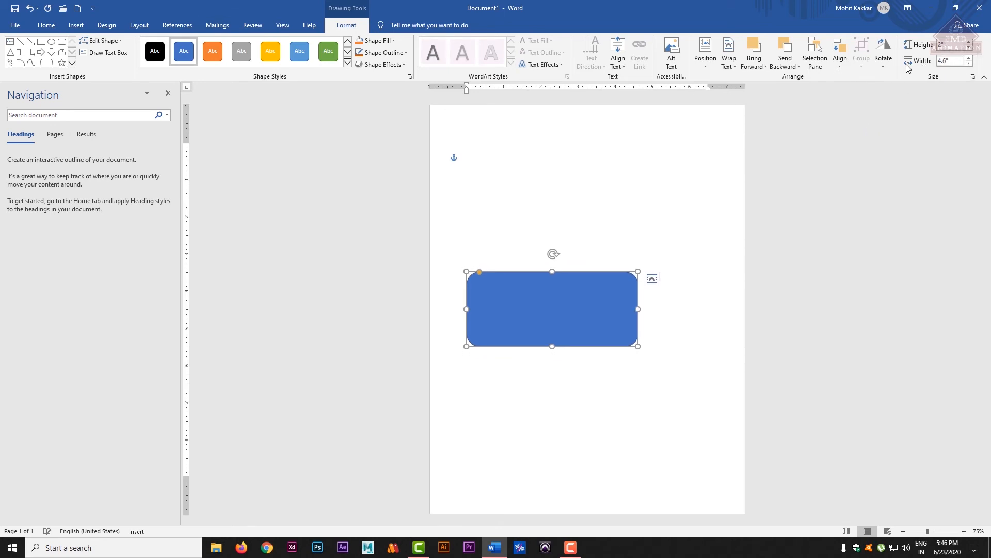
pyautogui.click(884, 52)
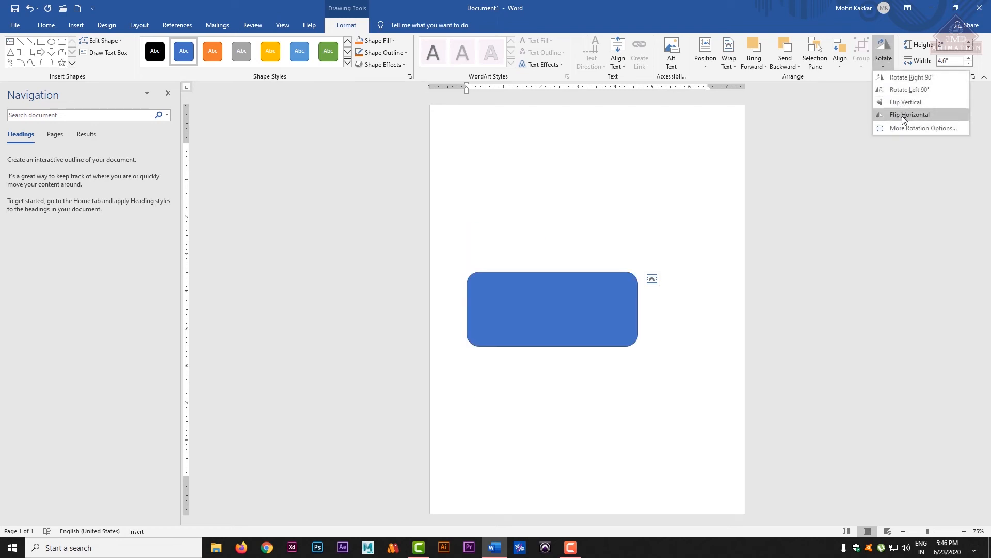
pyautogui.click(904, 78)
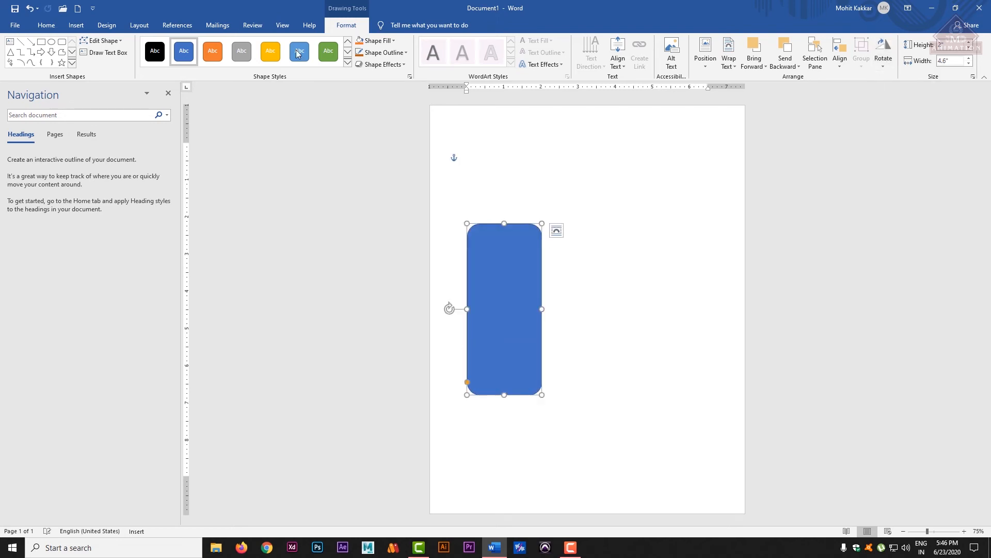
# Fill the rounded rectangle with a darker theme blue and give it a 6 pt dark green outline.
pyautogui.click(393, 40)
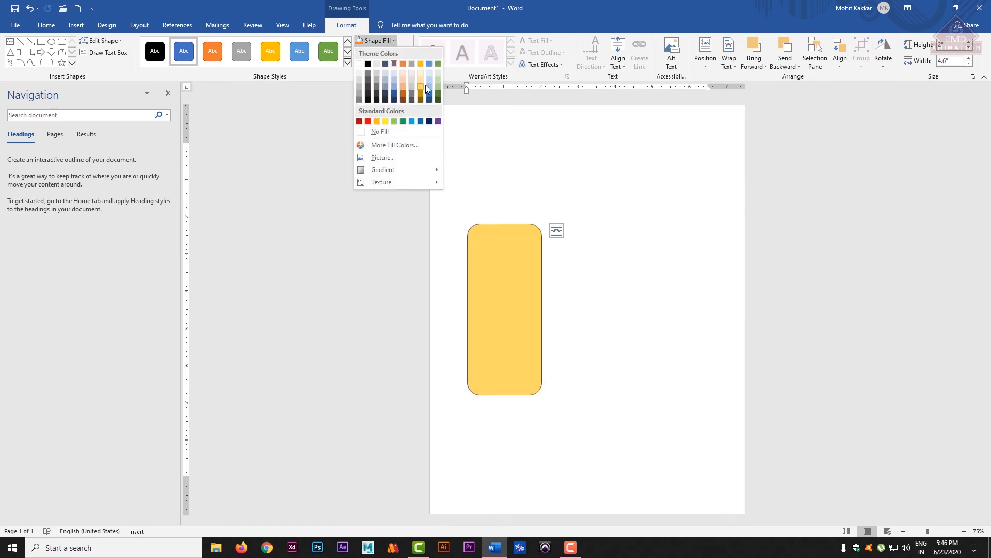
pyautogui.click(429, 93)
pyautogui.click(406, 52)
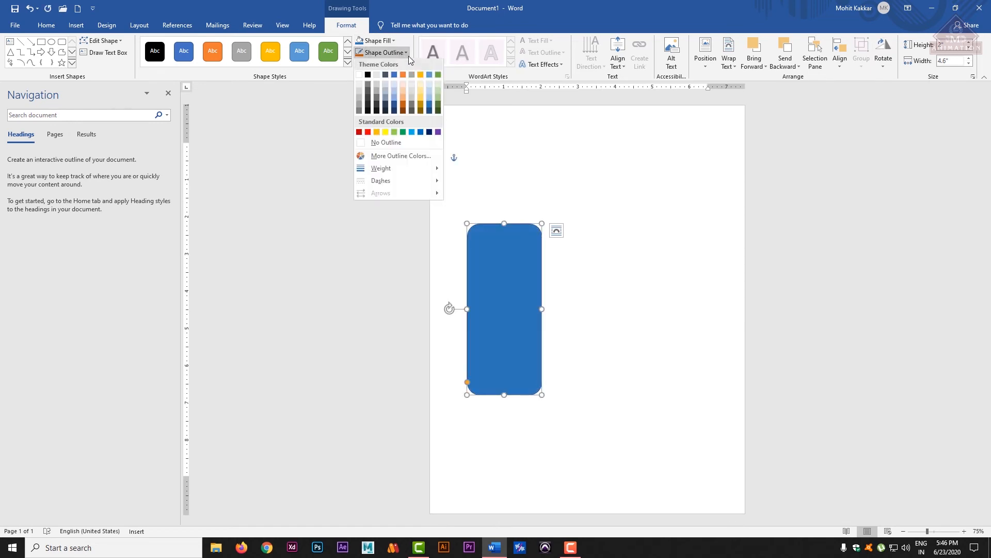
pyautogui.click(438, 107)
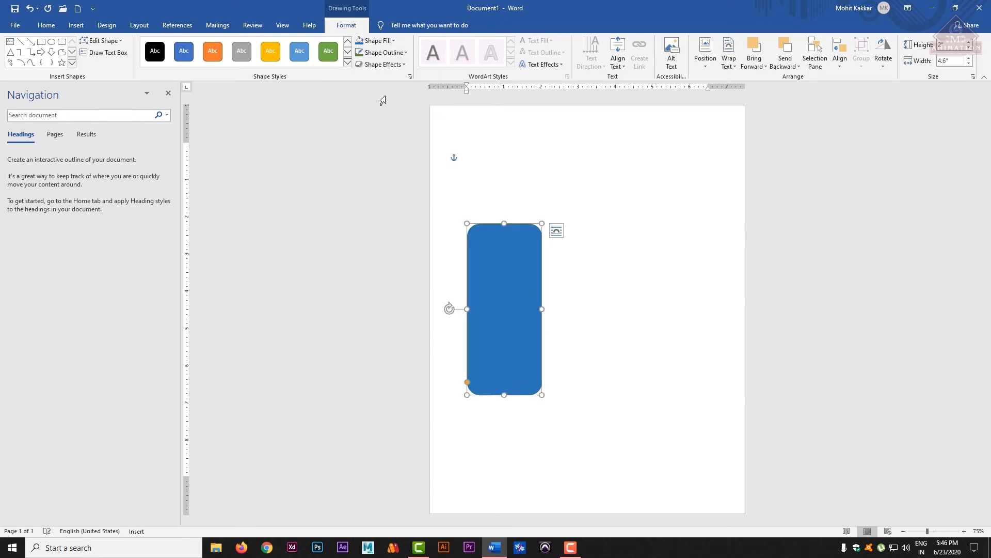
pyautogui.click(385, 53)
pyautogui.moveTo(408, 170)
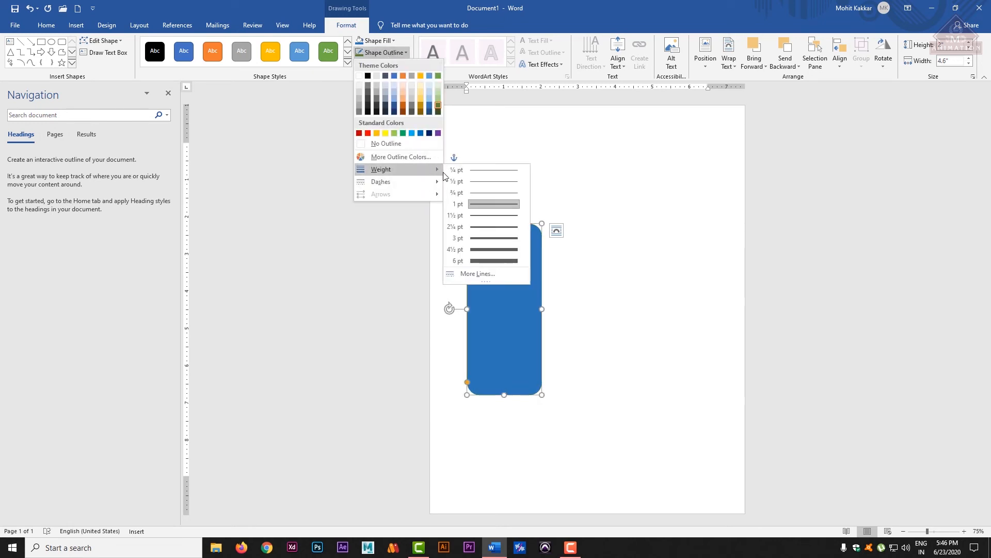
pyautogui.click(491, 265)
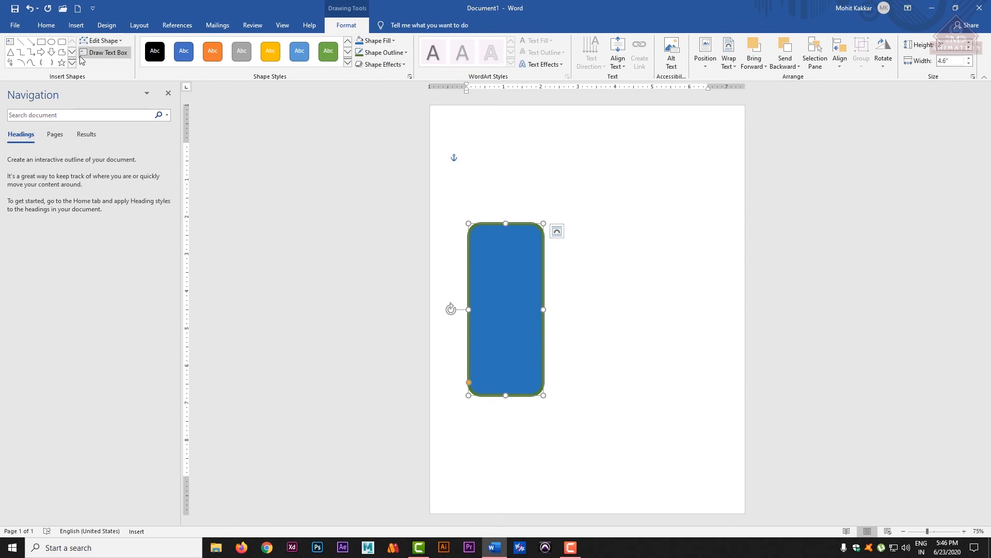
# Change the rounded rectangle into a heart and edit its points, pulling the tip and the notch outward to widen it.
pyautogui.click(117, 41)
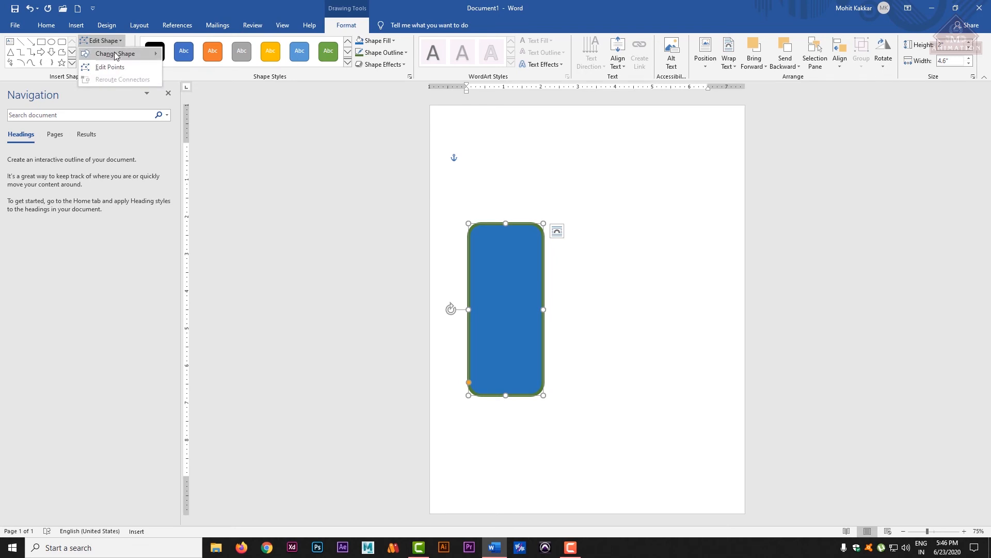
pyautogui.moveTo(116, 54)
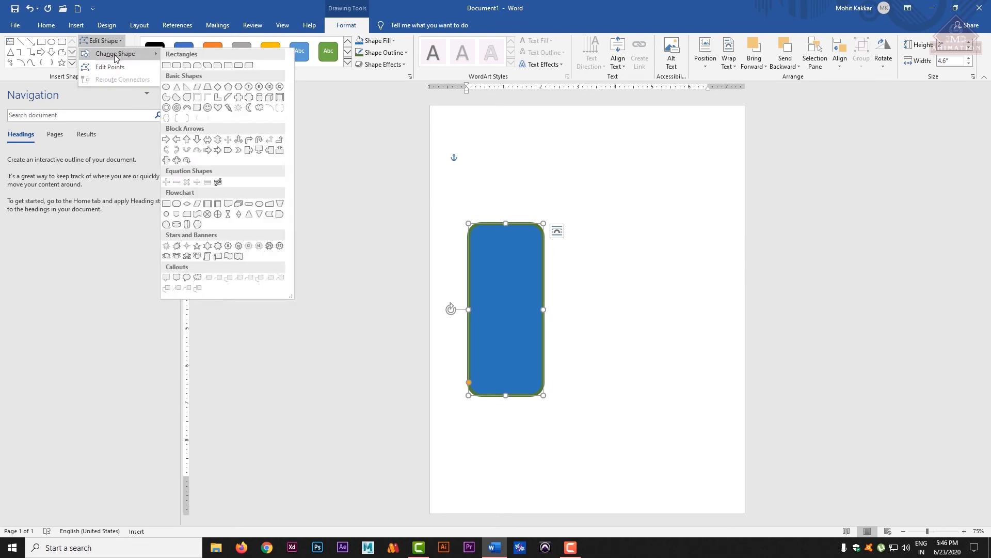
pyautogui.click(220, 107)
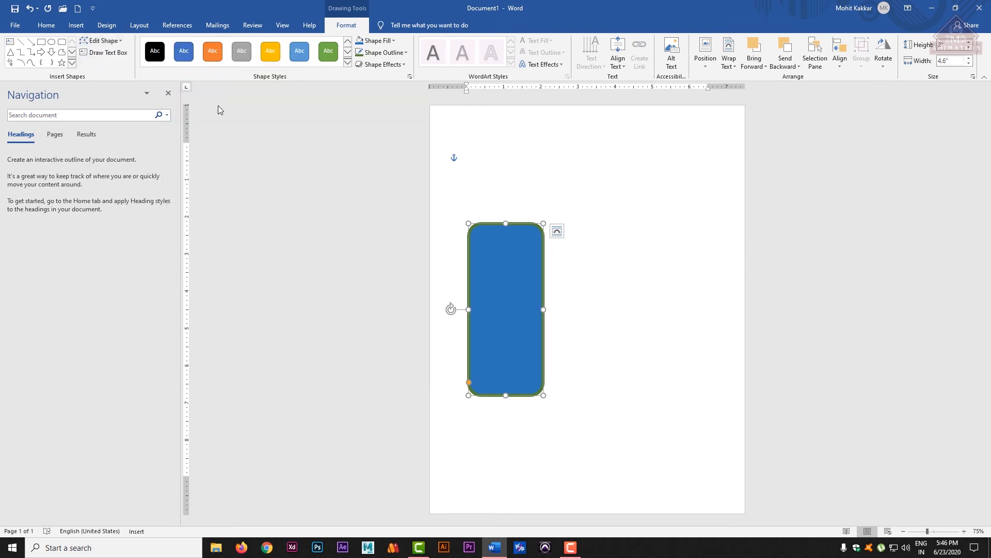
pyautogui.click(113, 41)
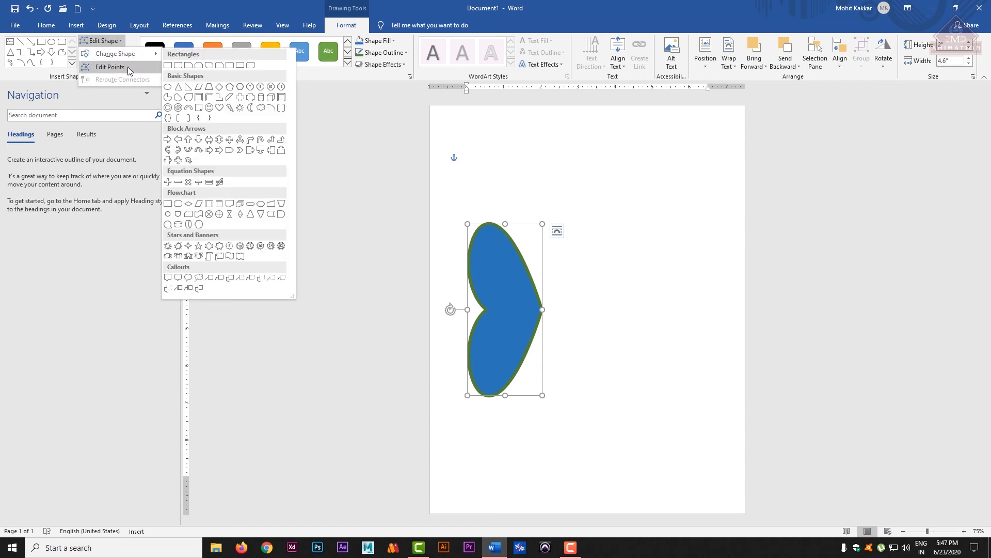
pyautogui.click(110, 67)
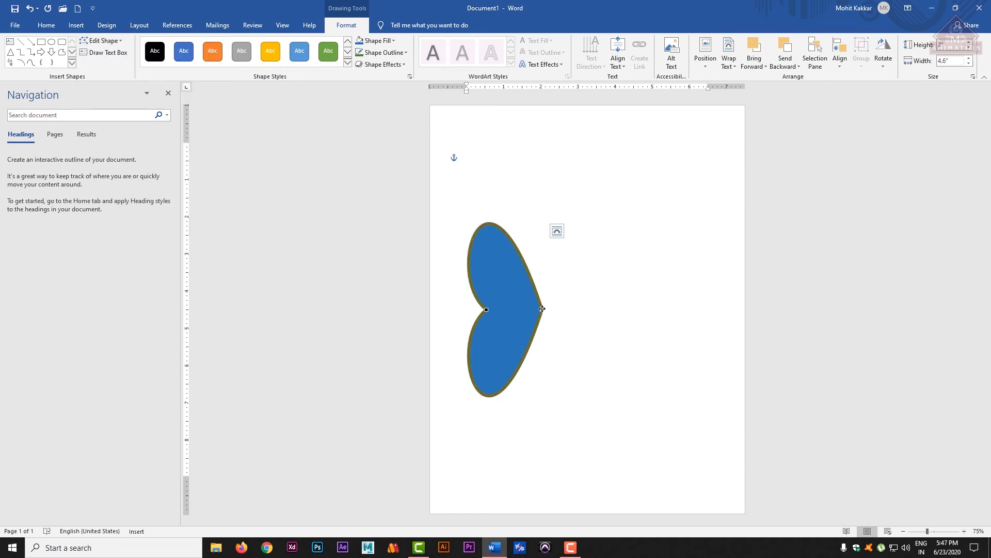
pyautogui.moveTo(542, 308); pyautogui.dragTo(672, 308)
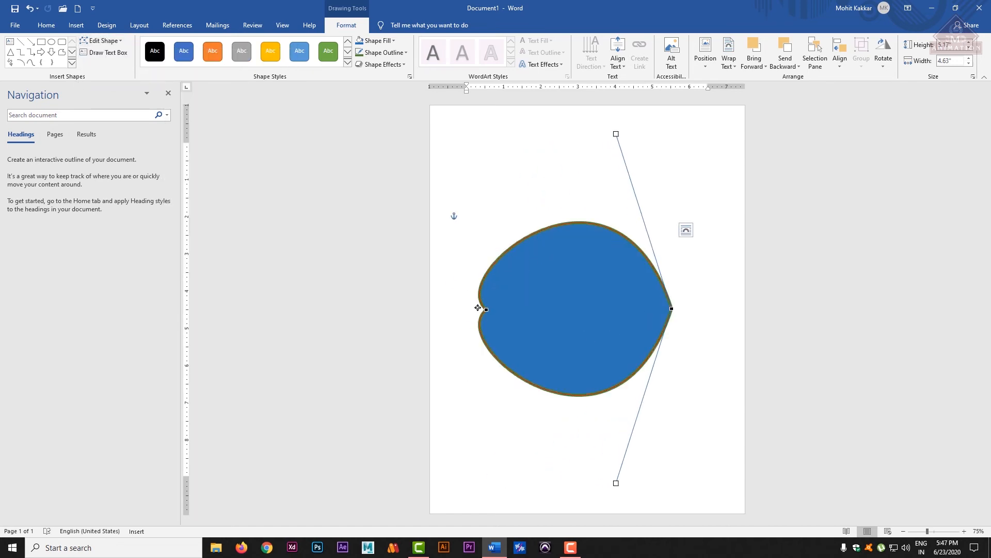
pyautogui.moveTo(478, 308); pyautogui.dragTo(466, 306)
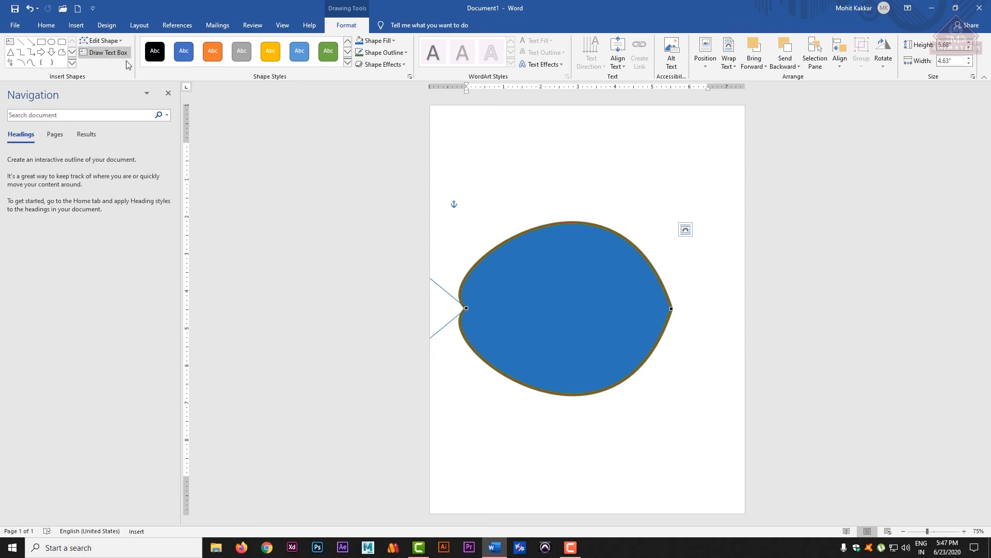
pyautogui.click(559, 65)
pyautogui.click(382, 67)
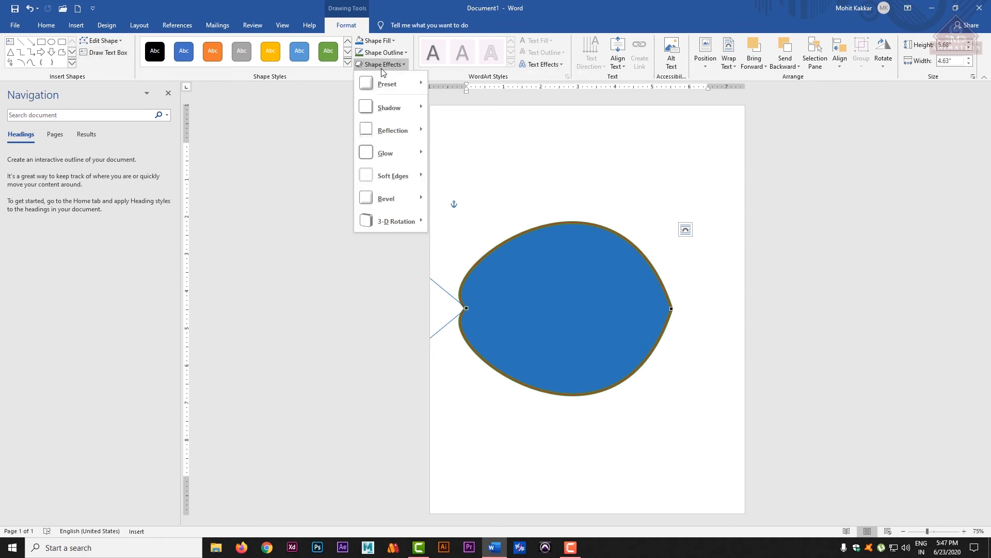
pyautogui.moveTo(388, 84)
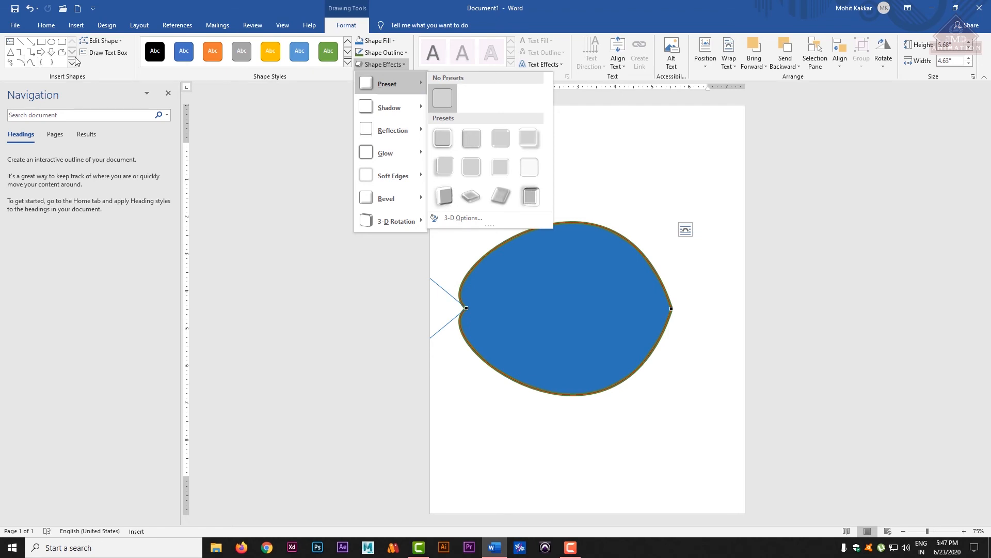
pyautogui.click(112, 41)
pyautogui.click(112, 41)
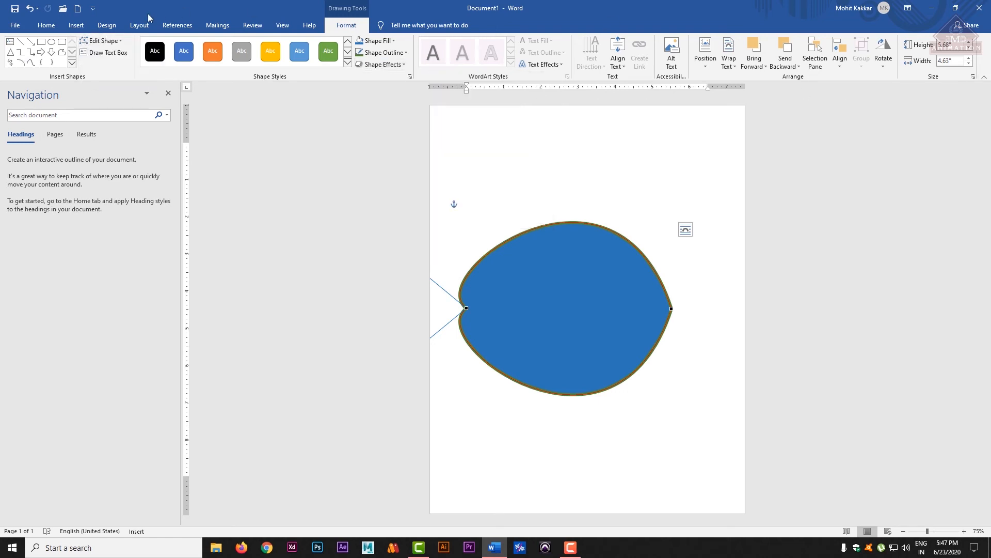
pyautogui.click(76, 25)
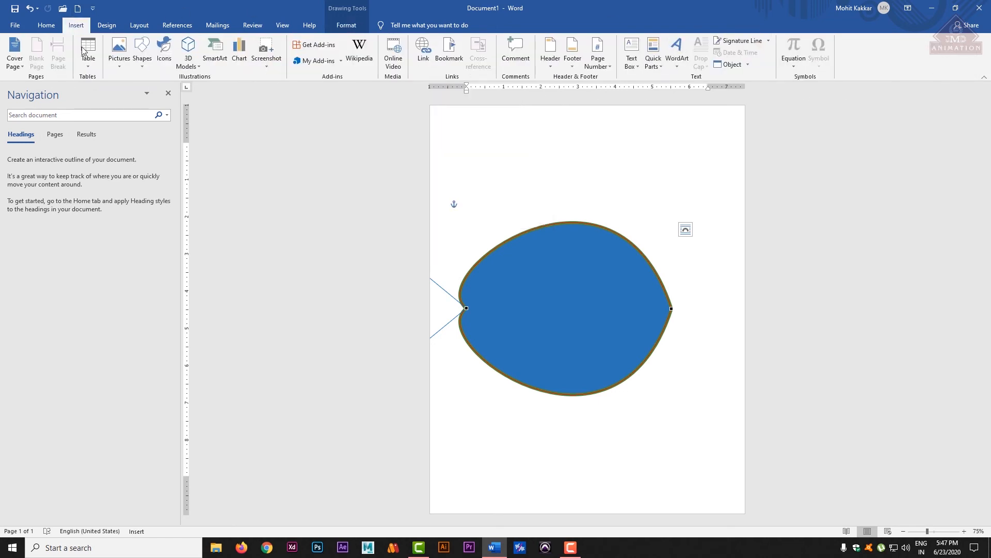
pyautogui.click(143, 66)
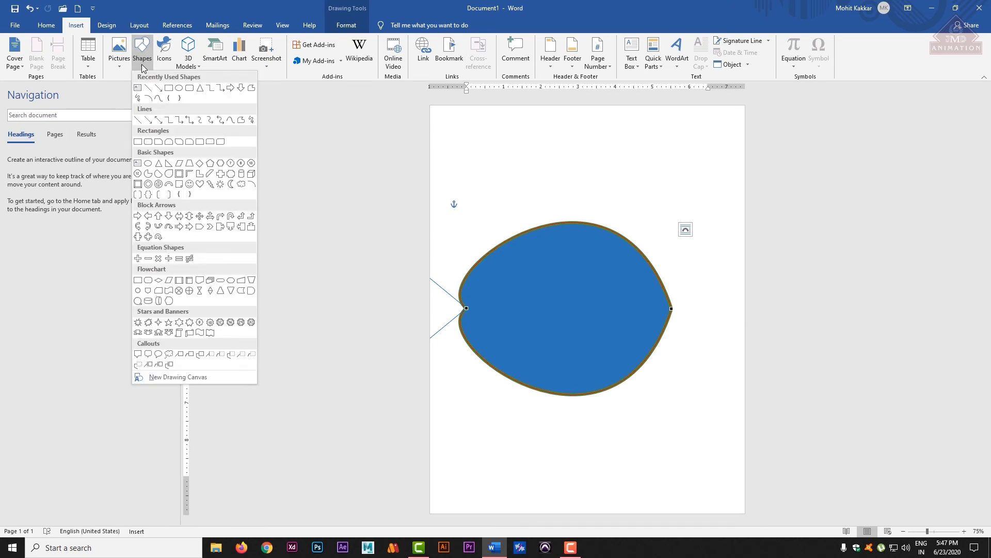
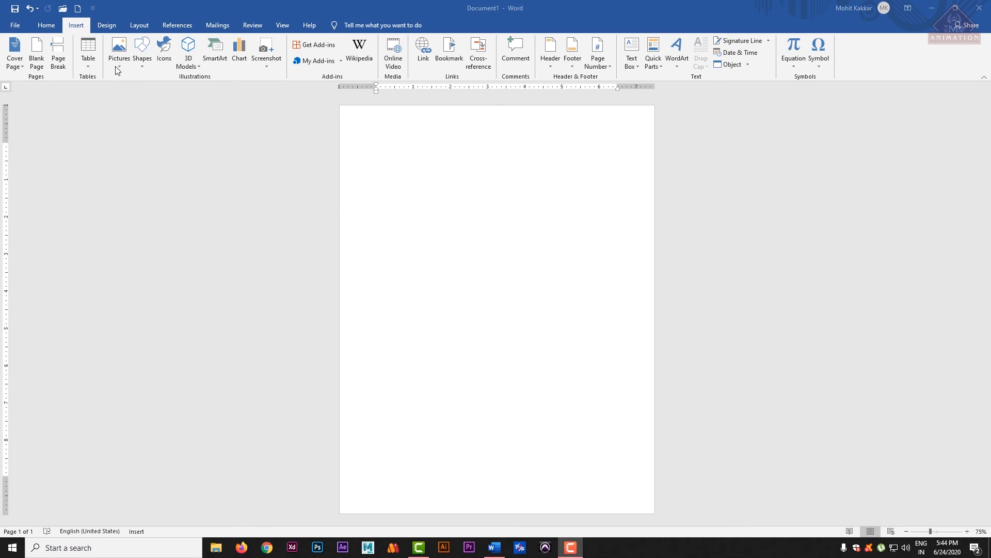
# Draw a teardrop shape about 1.38" high and 1.75" wide on the upper half of the blank page.
pyautogui.click(143, 57)
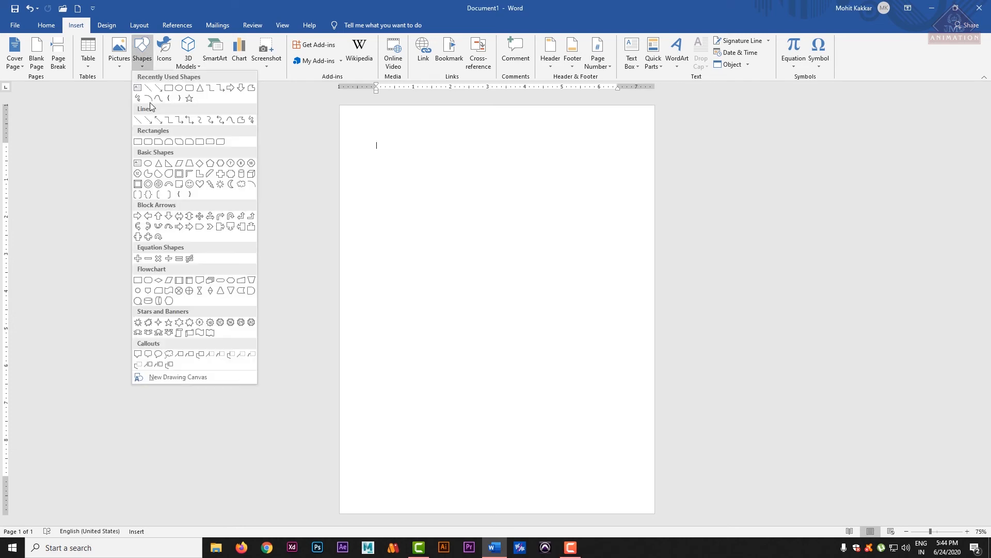
pyautogui.click(169, 174)
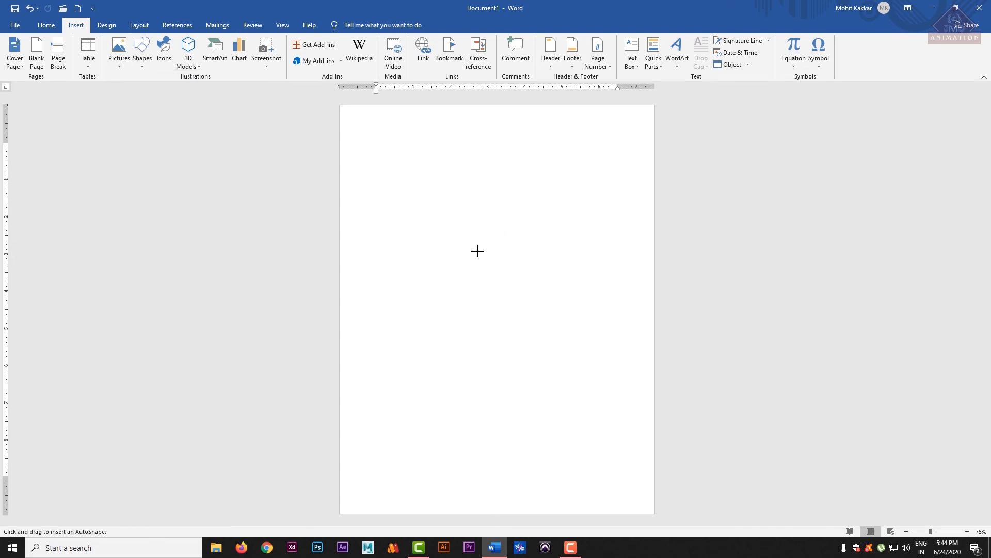
pyautogui.moveTo(501, 229); pyautogui.dragTo(436, 281)
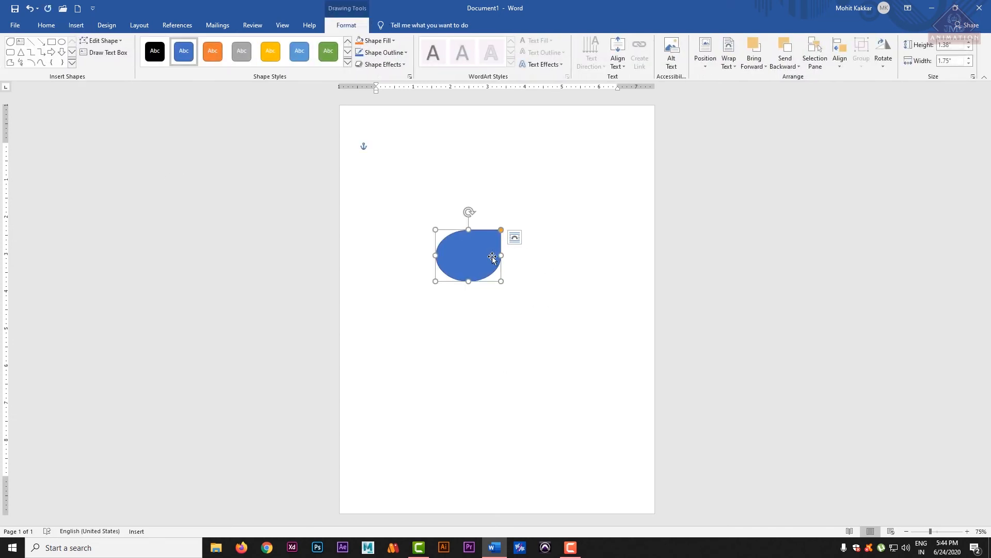
# Set the teardrop's text wrapping to Tight and move the shape up toward the page's upper-left area.
pyautogui.click(515, 237)
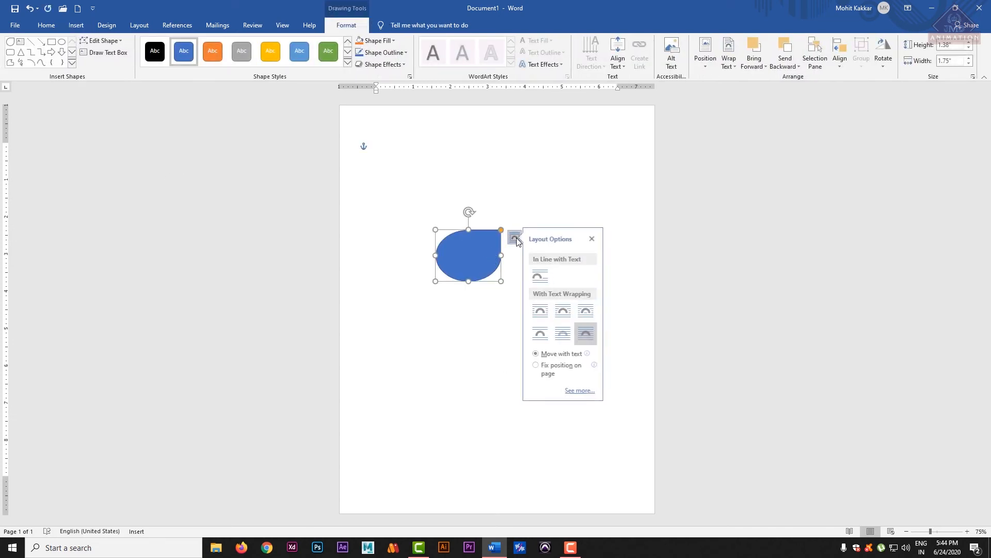
pyautogui.click(565, 312)
pyautogui.moveTo(482, 259); pyautogui.dragTo(429, 214)
pyautogui.click(463, 193)
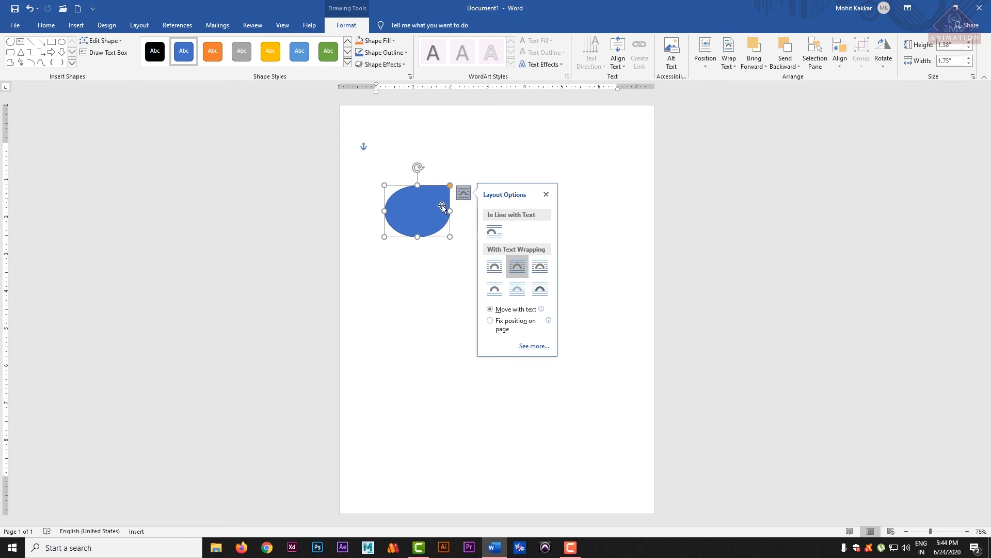
pyautogui.click(418, 272)
pyautogui.click(419, 207)
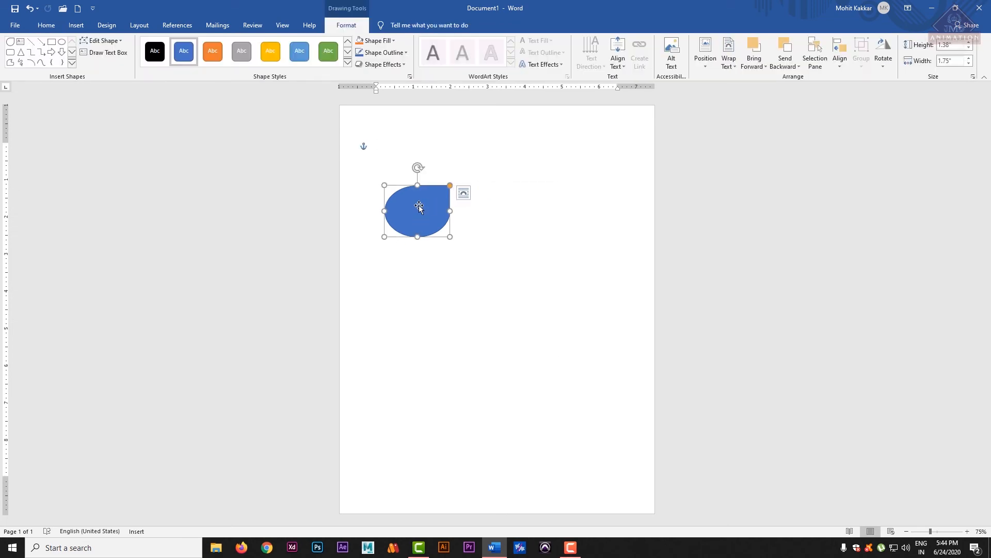
# Fill the teardrop with the fourth photo from the photos folder on drive D.
pyautogui.click(392, 41)
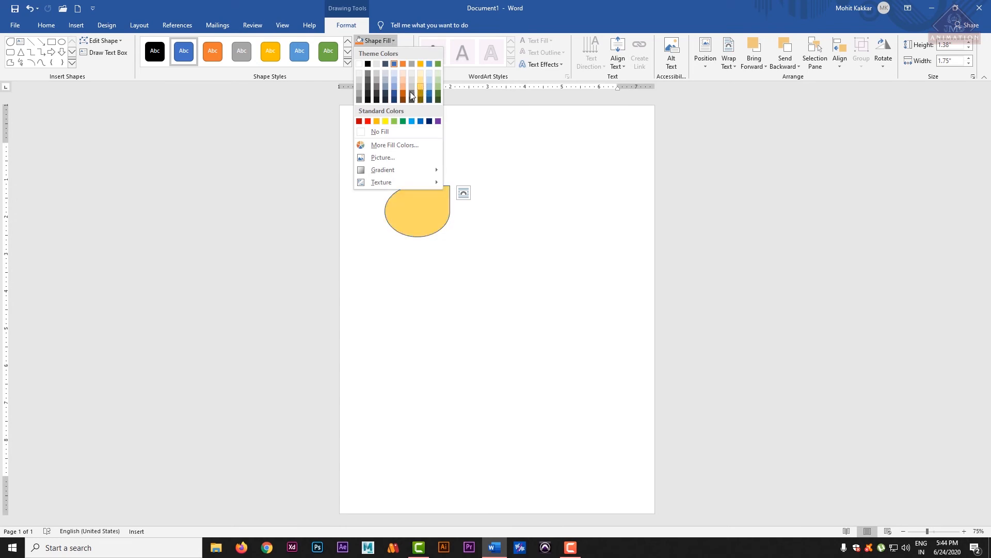
pyautogui.click(382, 158)
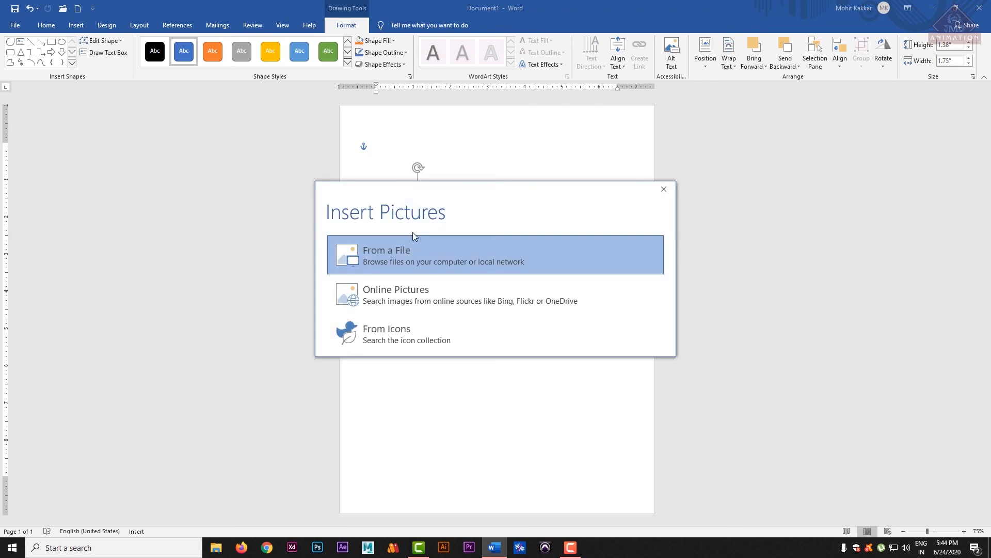
pyautogui.click(398, 257)
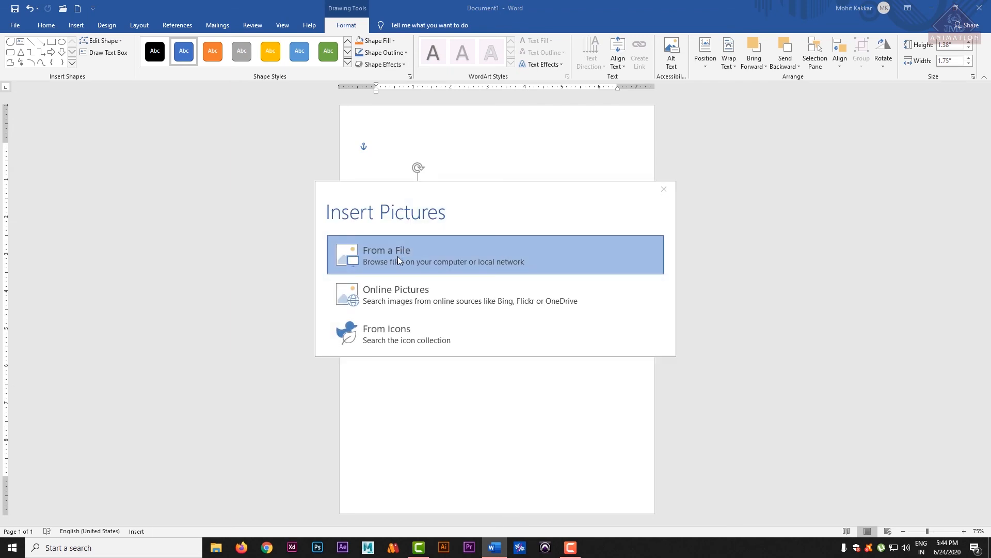
pyautogui.click(183, 253)
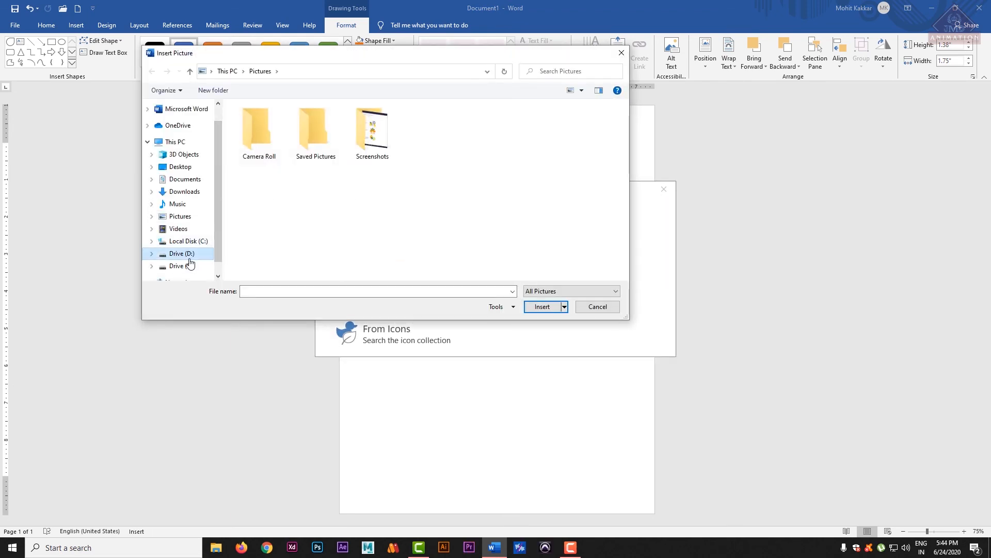
pyautogui.doubleClick(273, 157)
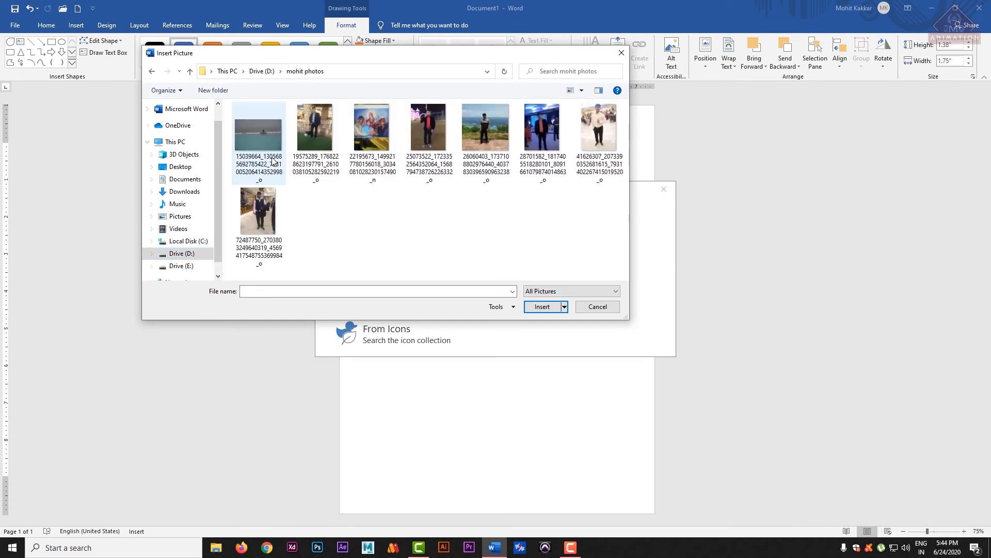
pyautogui.click(429, 131)
pyautogui.press('Return')
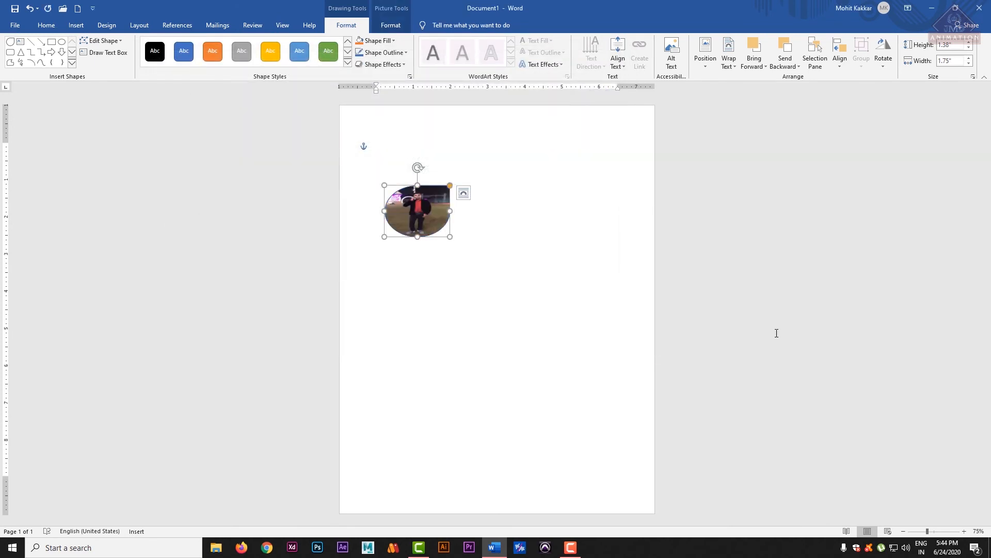
pyautogui.click(501, 279)
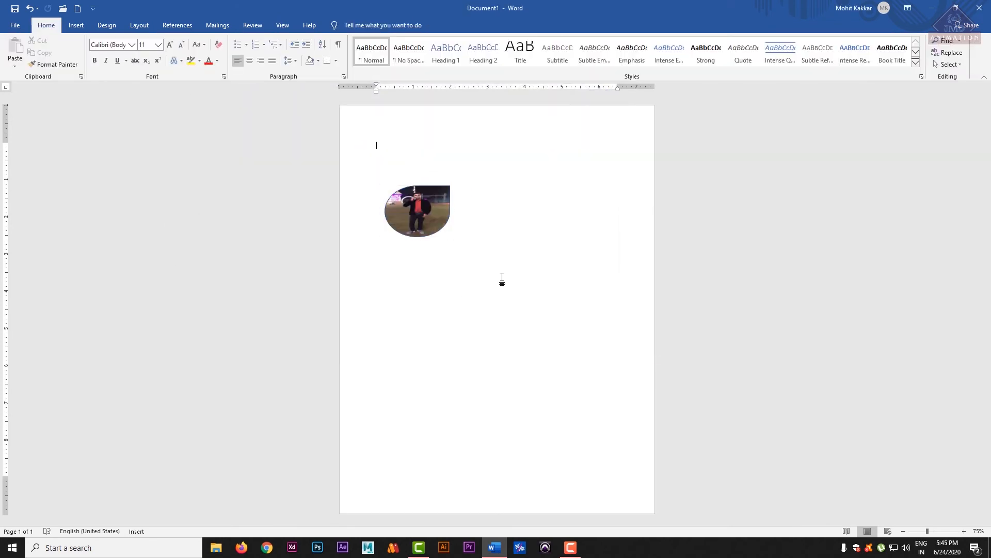
# Check the Picture option of Shape Fill, and delete the photo-filled teardrop.
pyautogui.click(423, 207)
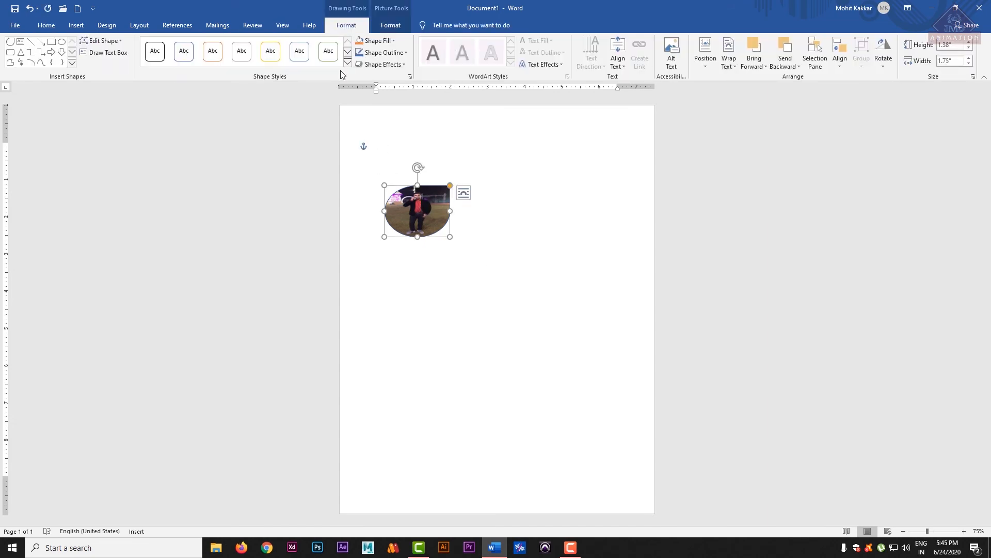
pyautogui.click(387, 40)
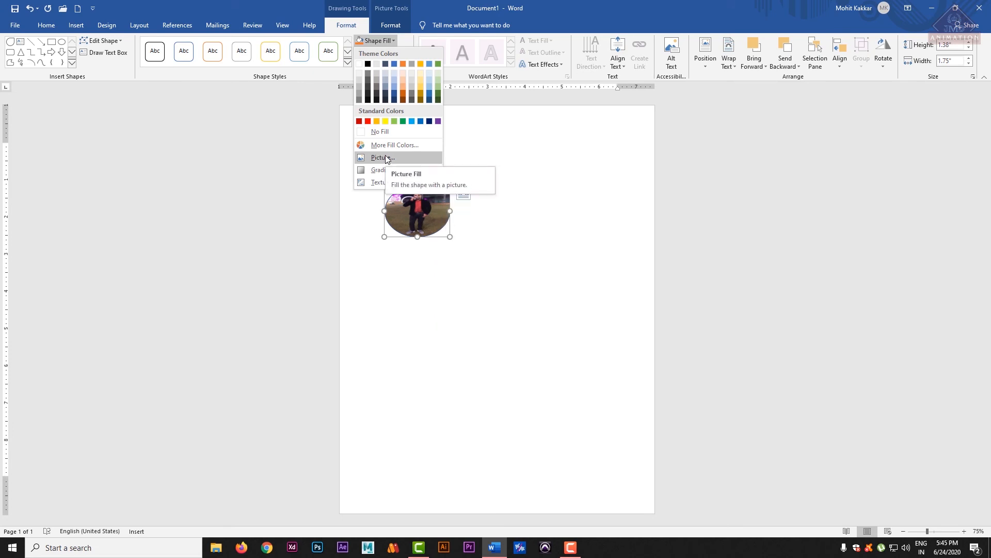
pyautogui.press('Escape')
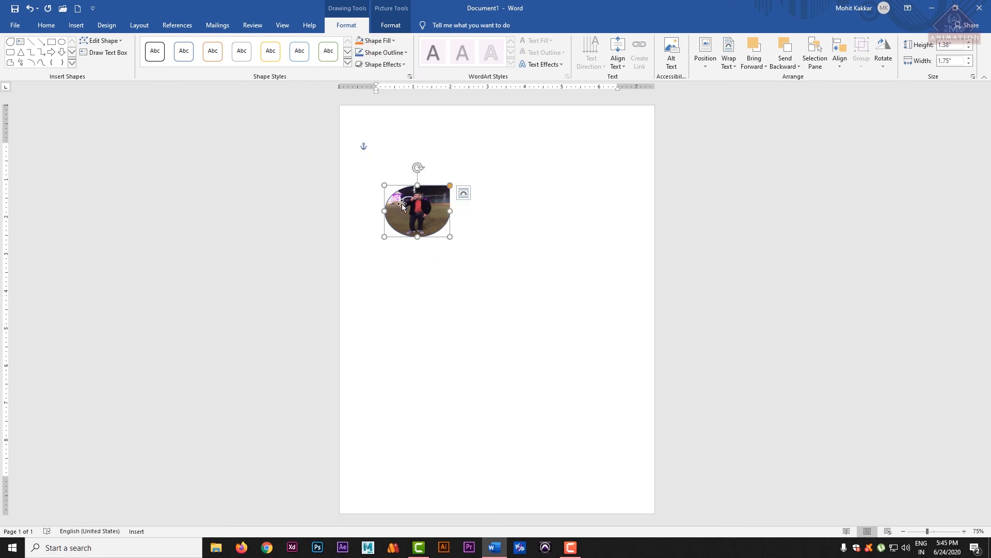
pyautogui.press('Delete')
# Browse the icon library's Arts, Arrows and Apparel categories, and insert the speaker-at-podium icon from the People category.
pyautogui.click(82, 27)
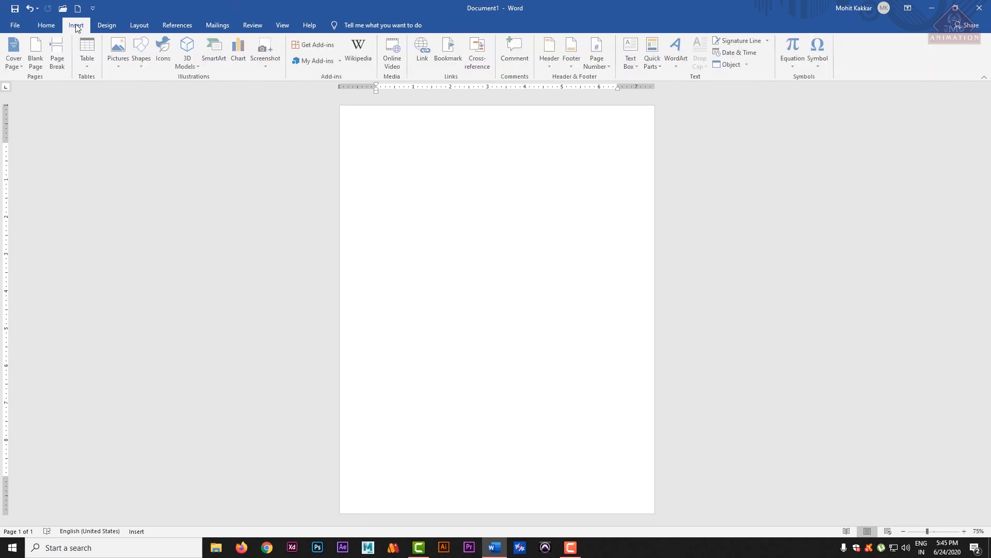
pyautogui.click(165, 52)
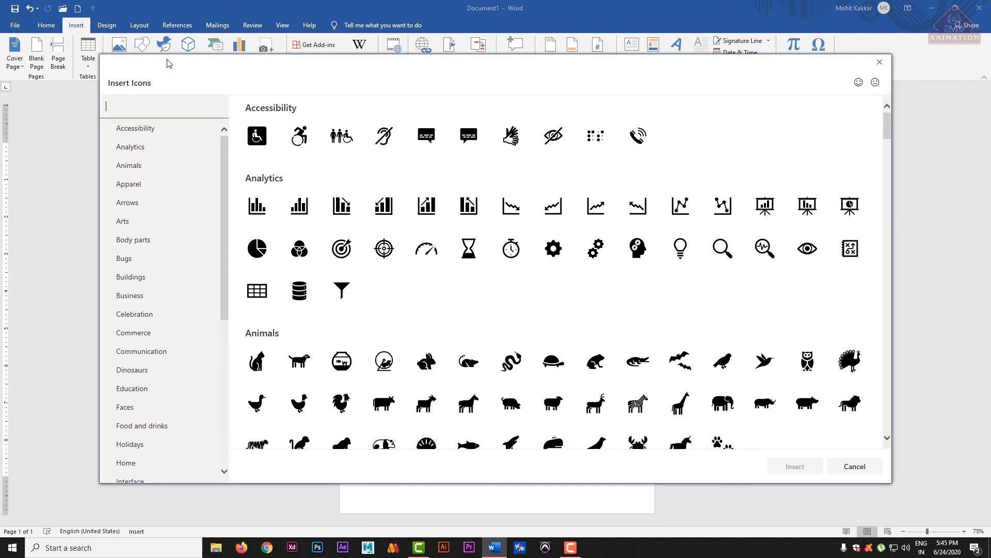
pyautogui.moveTo(888, 125)
pyautogui.mouseDown()
pyautogui.moveTo(897, 296)
pyautogui.moveTo(889, 129)
pyautogui.mouseUp()
pyautogui.click(150, 225)
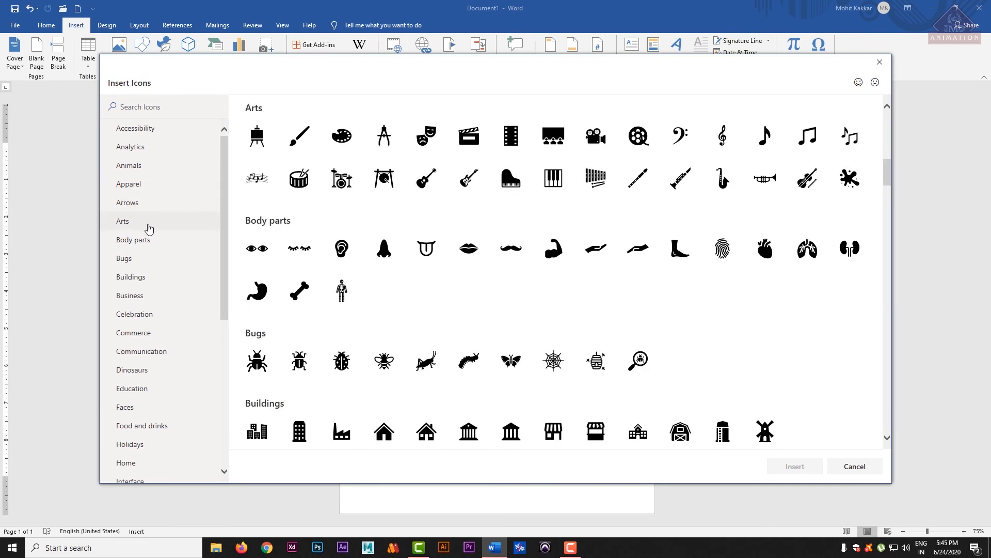
pyautogui.click(138, 203)
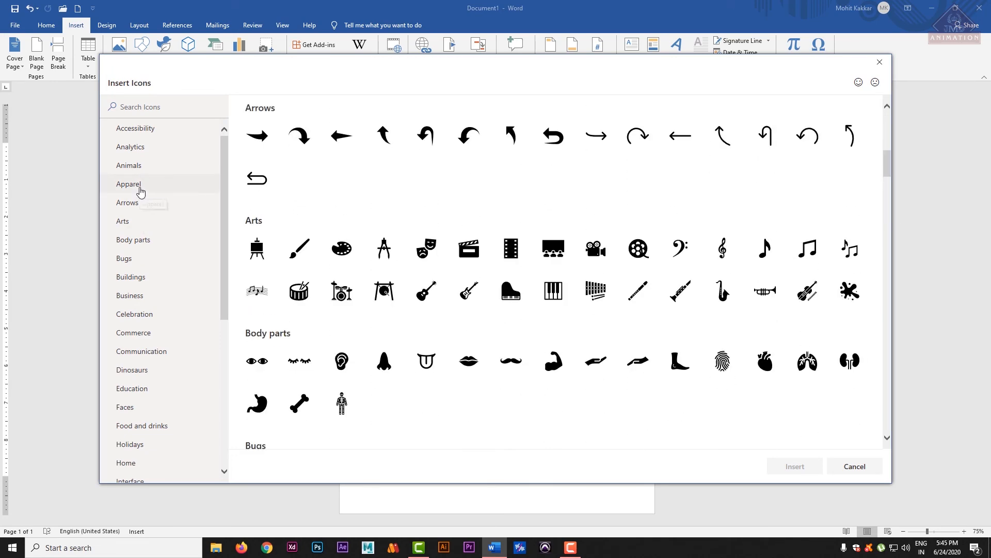
pyautogui.click(141, 189)
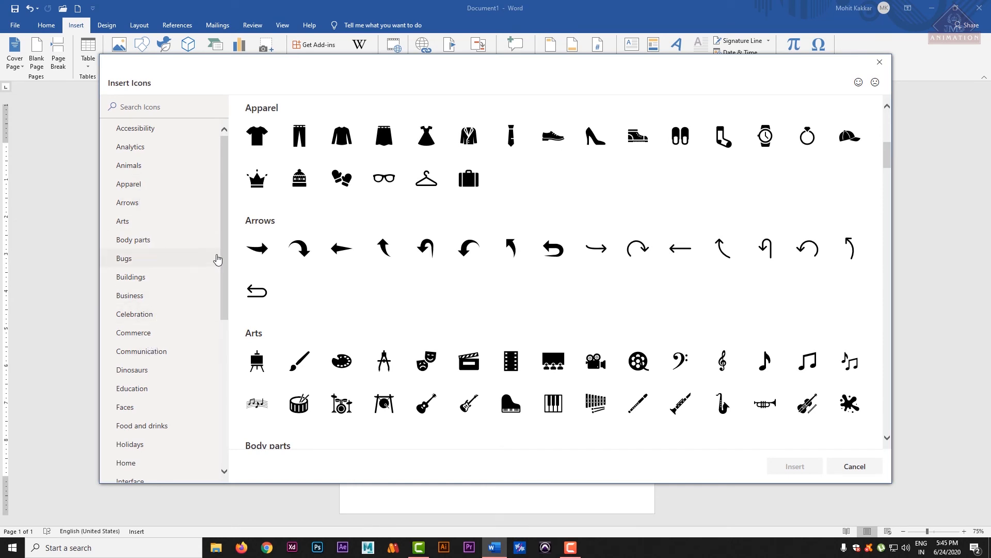
pyautogui.moveTo(222, 259); pyautogui.dragTo(222, 349)
pyautogui.click(173, 382)
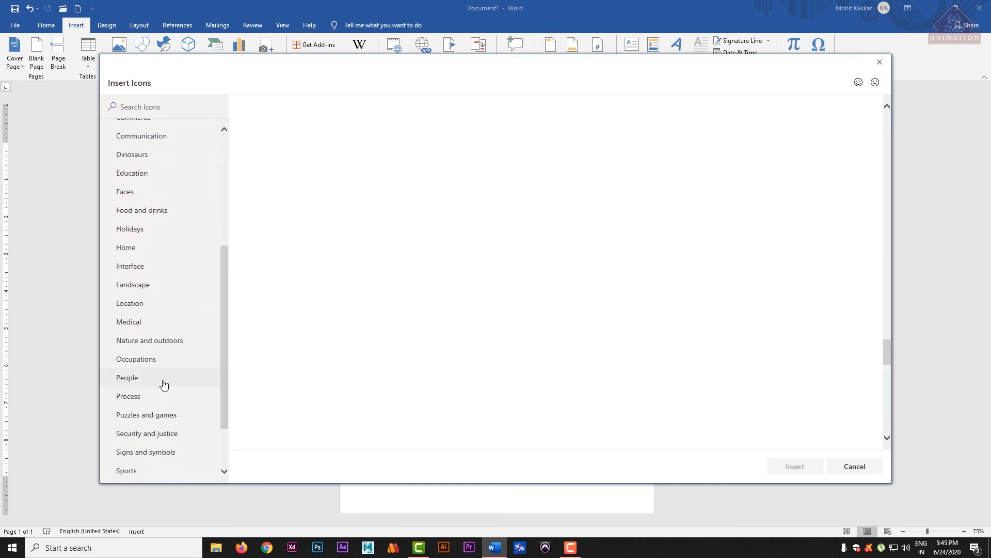
pyautogui.doubleClick(383, 215)
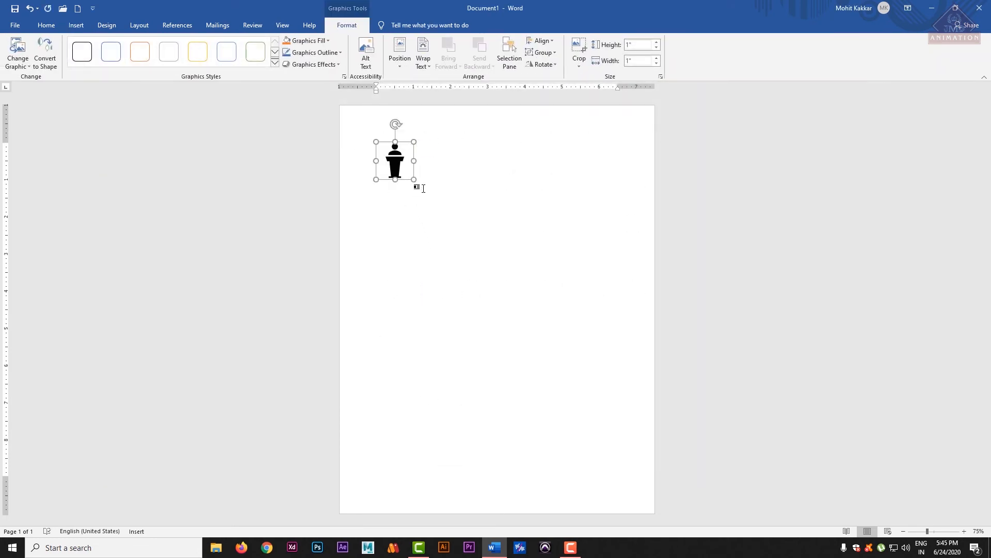
# Enlarge the podium icon proportionally to about 4.06" by 4.06".
pyautogui.click(421, 186)
pyautogui.click(388, 161)
pyautogui.moveTo(414, 179); pyautogui.dragTo(528, 293)
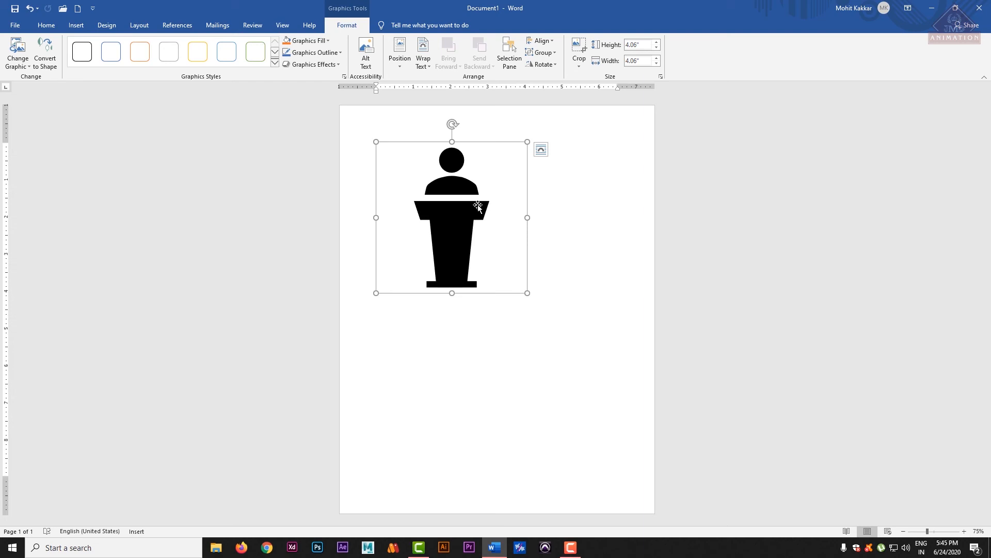
pyautogui.moveTo(453, 199); pyautogui.dragTo(457, 219)
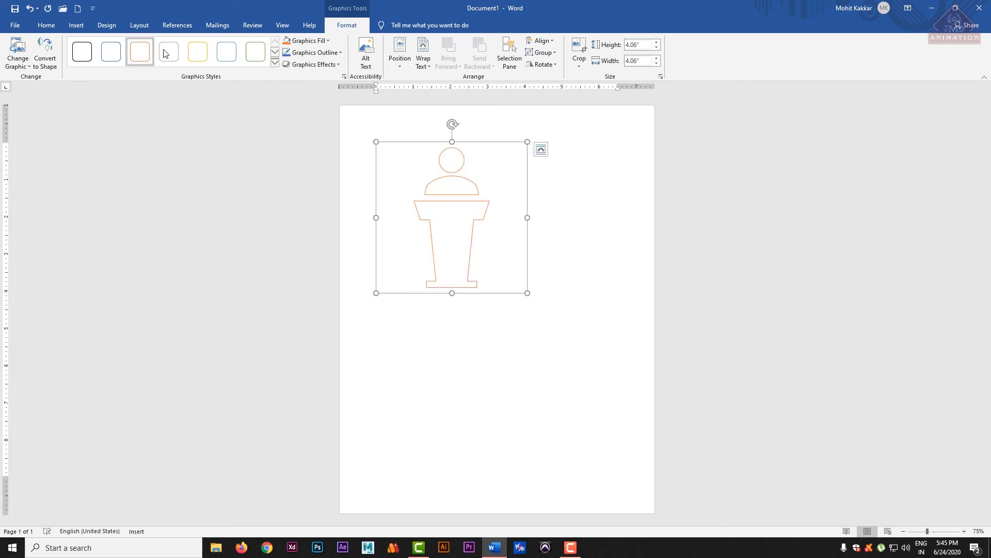
# Apply the green outline graphics style to the podium icon and fill it with a darker theme orange.
pyautogui.click(260, 59)
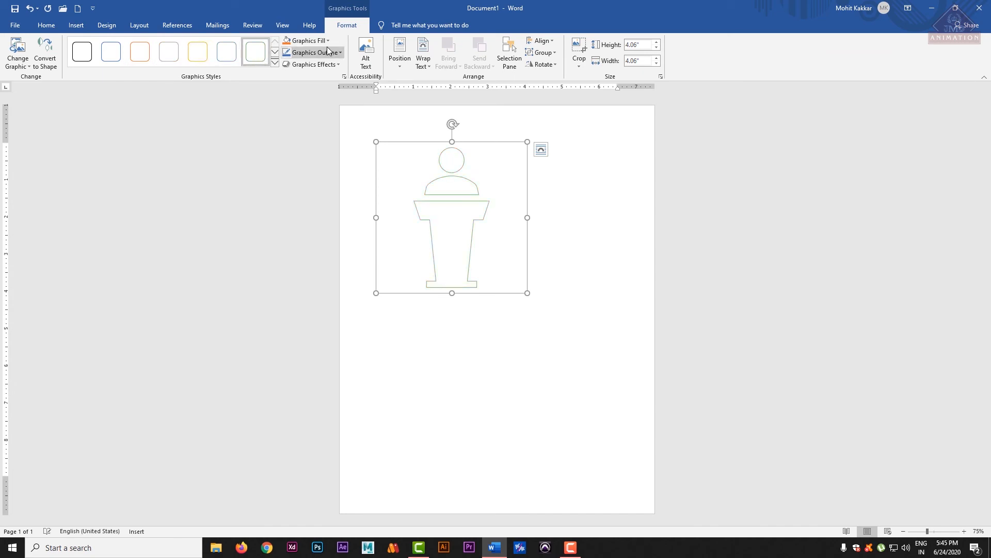
pyautogui.click(327, 41)
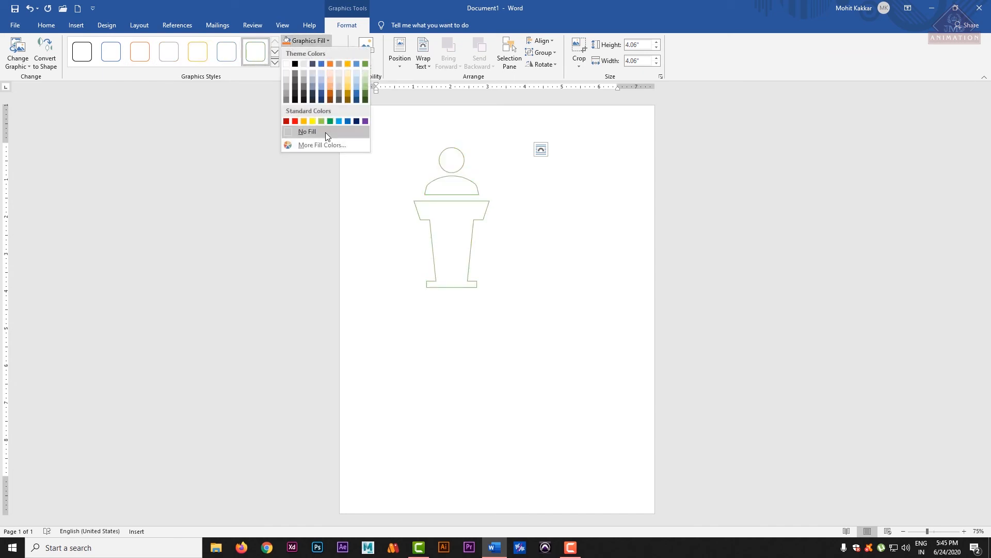
pyautogui.click(330, 93)
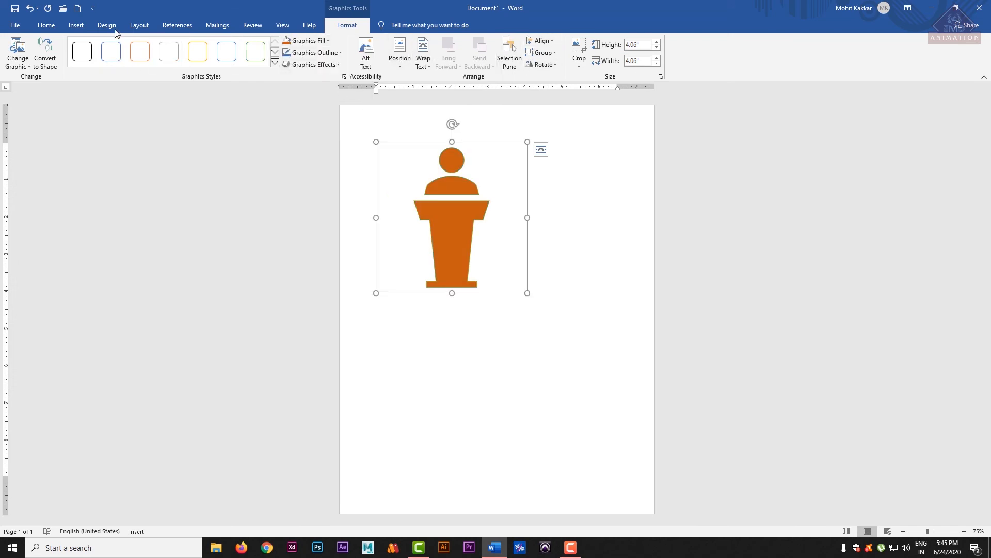
pyautogui.click(76, 26)
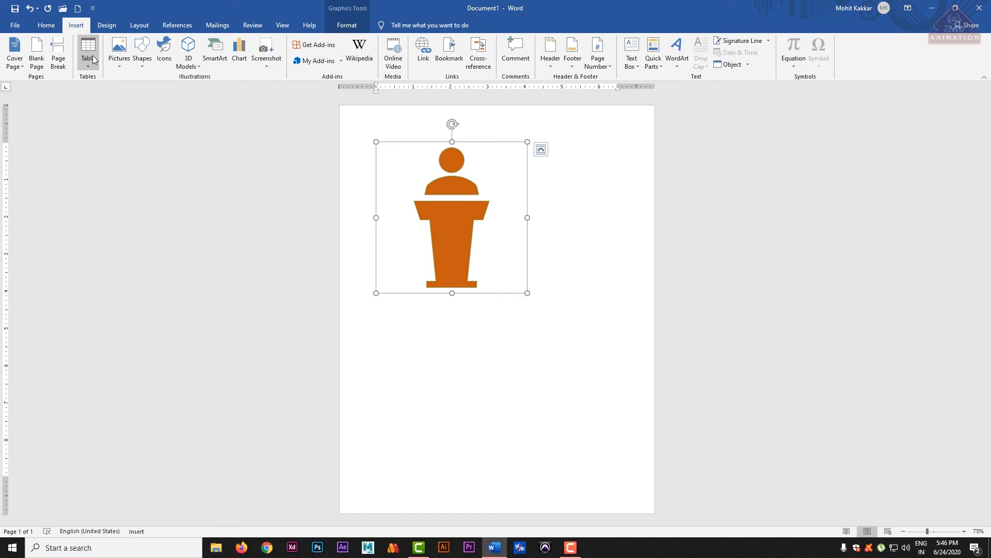
# Check the available picture sources, and delete the orange podium icon from the page.
pyautogui.click(120, 64)
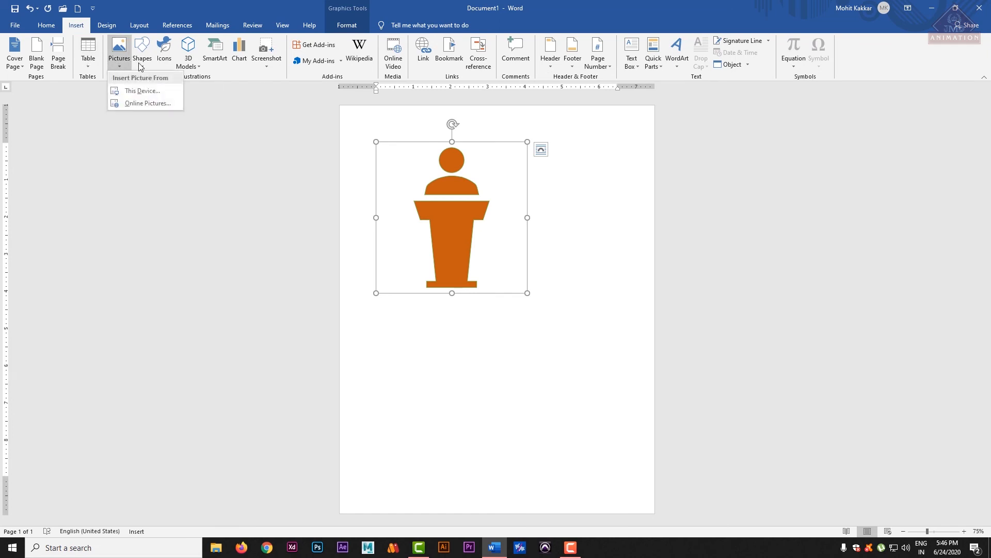
pyautogui.click(122, 68)
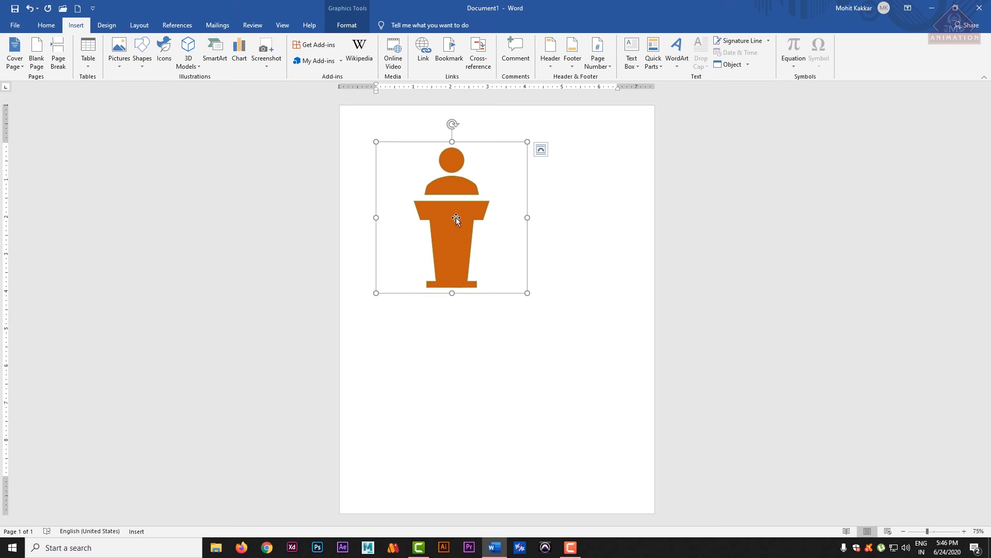
pyautogui.press('Delete')
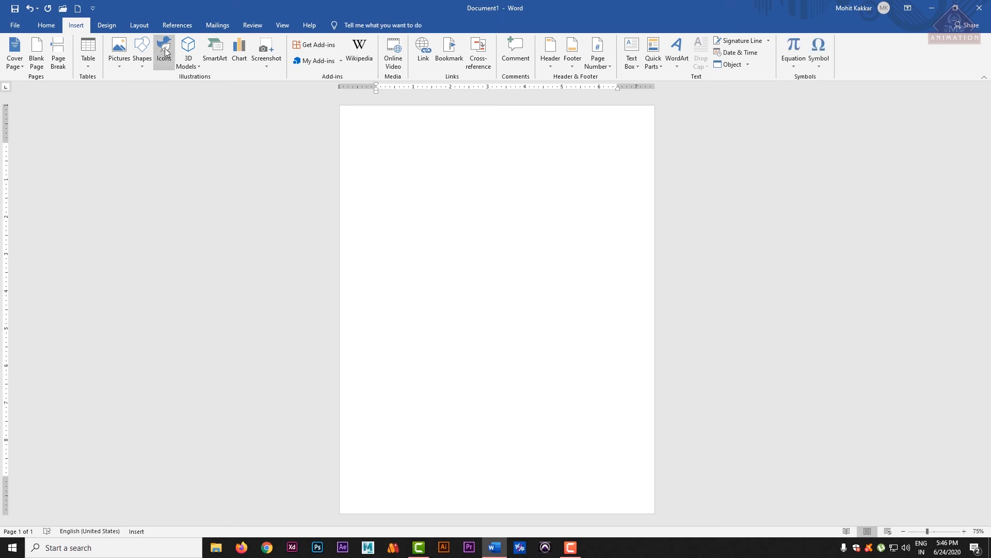
# Insert the stacked-books icon from the icon library's Education category, and delete it from the page.
pyautogui.click(164, 51)
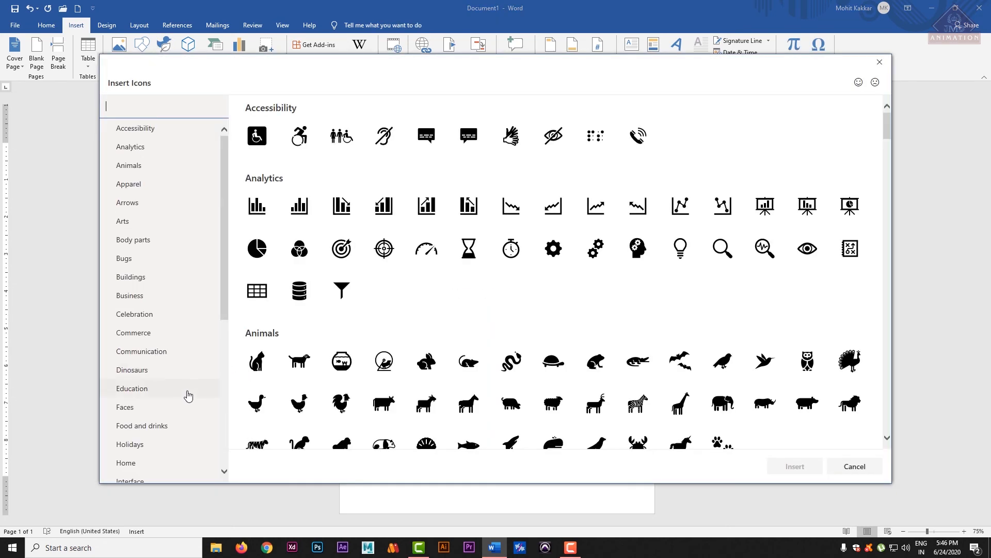
pyautogui.click(148, 447)
pyautogui.moveTo(221, 308); pyautogui.dragTo(226, 379)
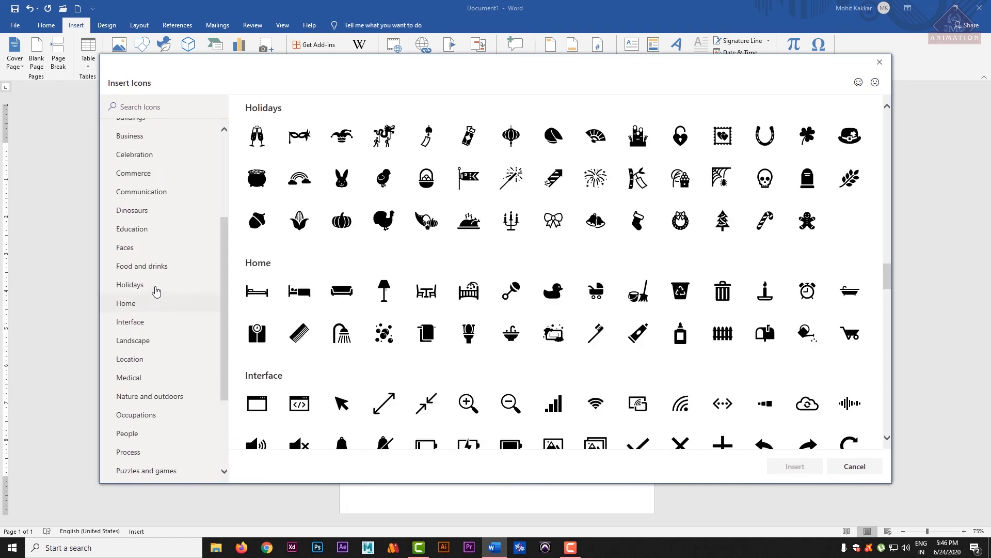
pyautogui.click(144, 229)
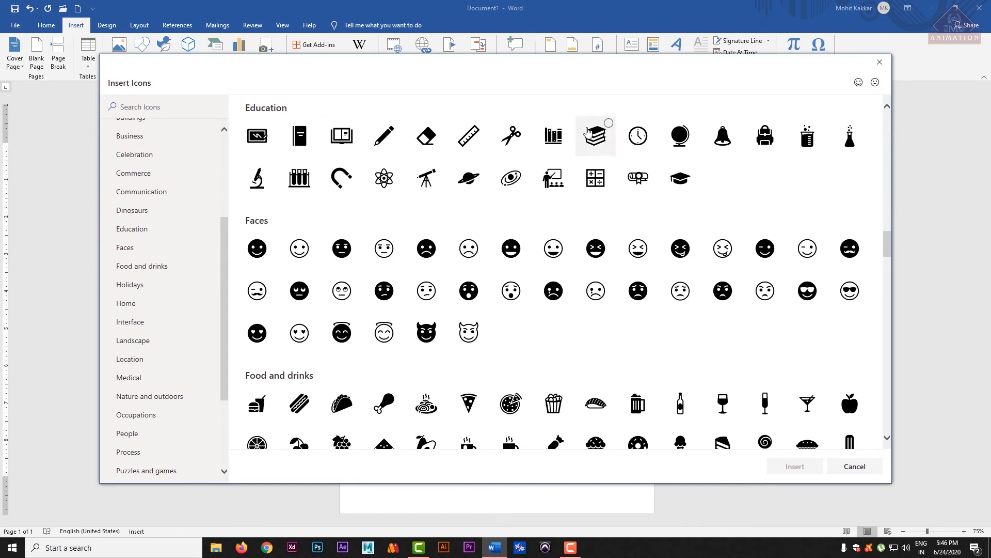
pyautogui.doubleClick(603, 139)
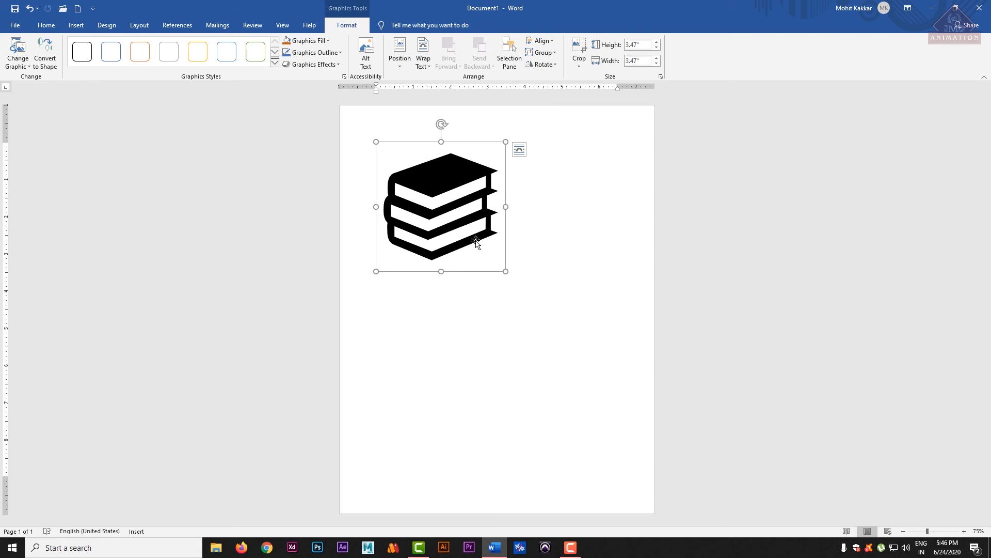
pyautogui.press('Delete')
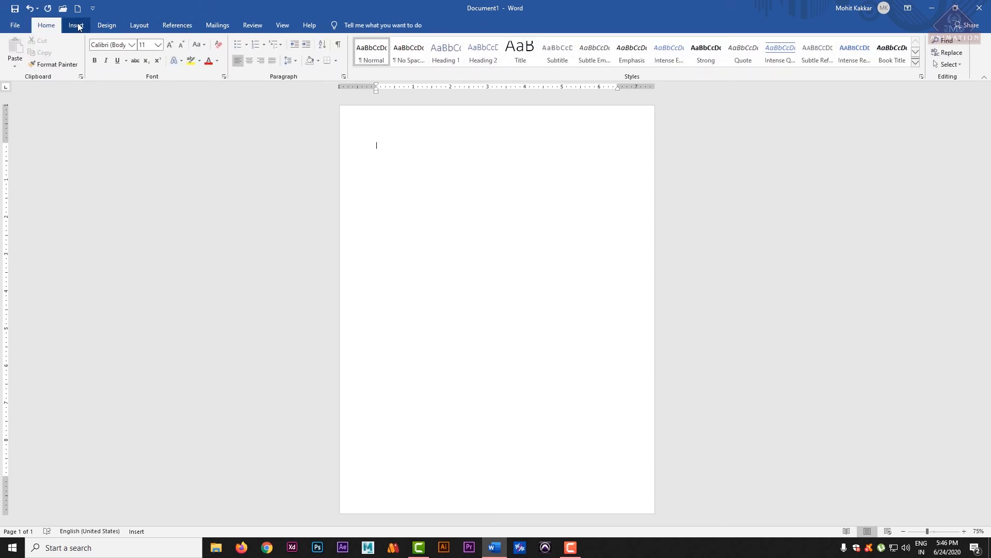
# Check the file picker for inserting a 3D model from this computer, and cancel it.
pyautogui.click(80, 26)
pyautogui.click(192, 66)
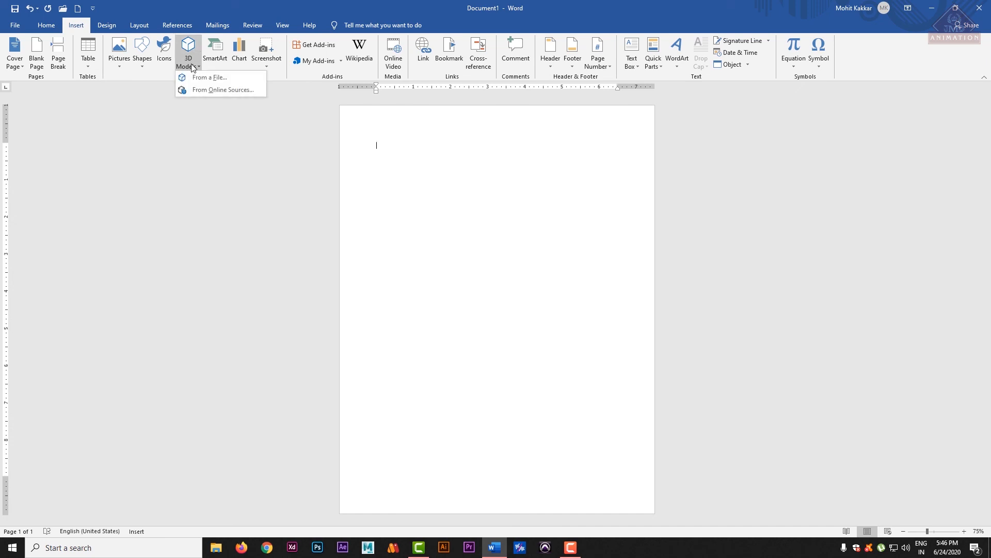
pyautogui.click(201, 78)
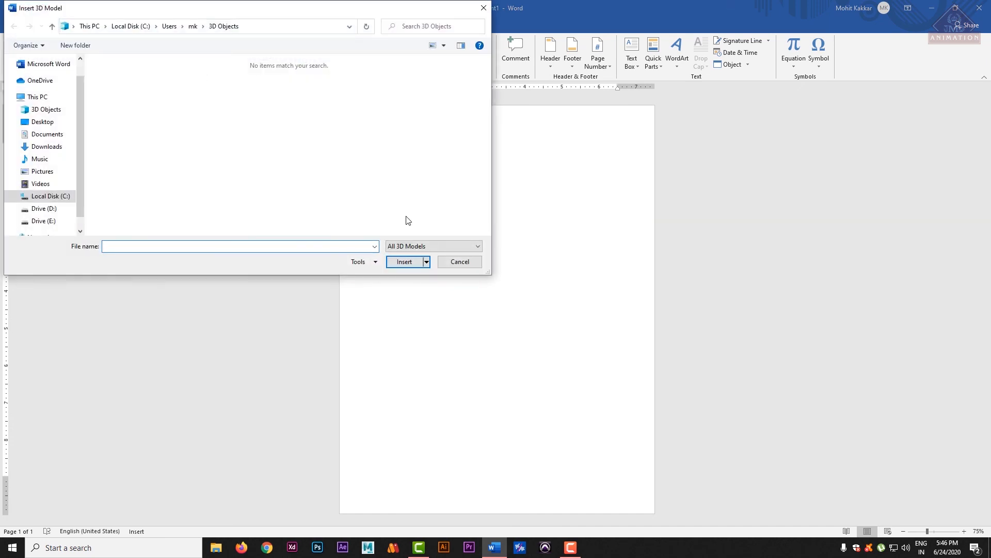
pyautogui.click(459, 262)
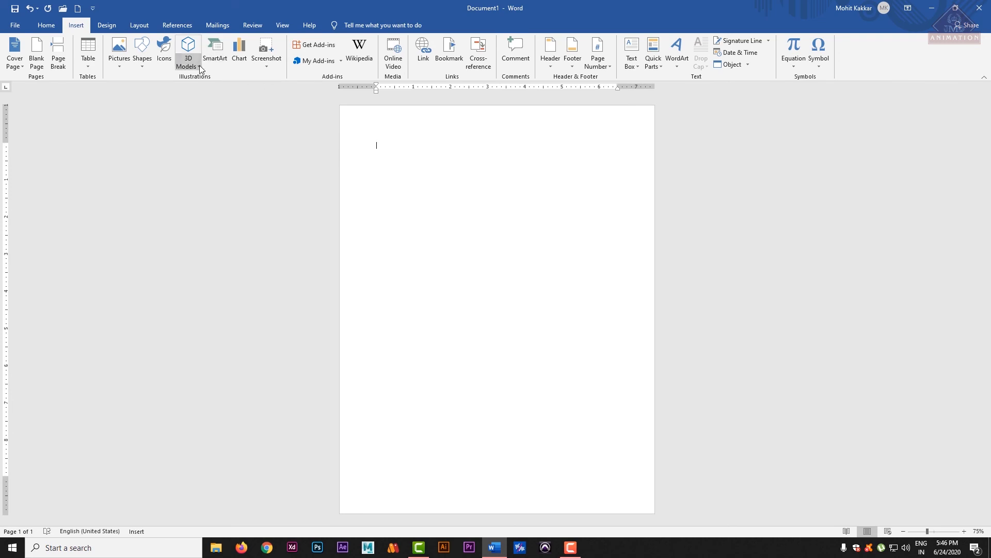
# Browse the categories of the online 3D model library, and close it without inserting a model.
pyautogui.click(200, 65)
pyautogui.click(218, 90)
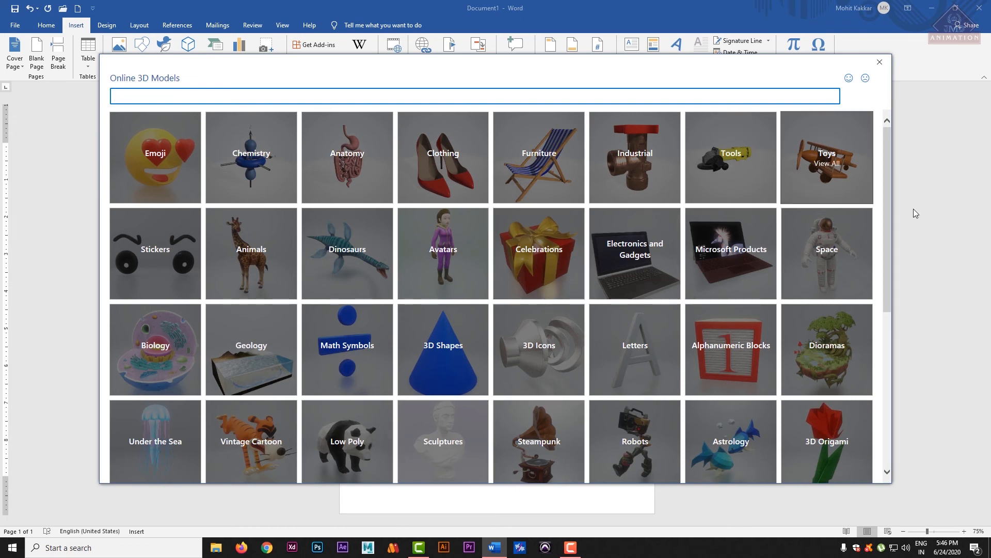
pyautogui.moveTo(885, 181); pyautogui.dragTo(890, 359)
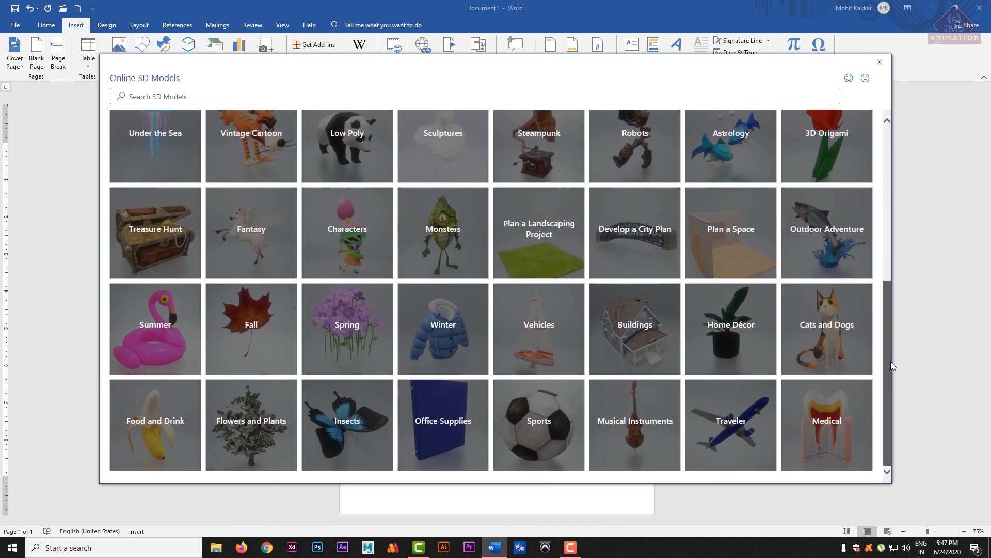
pyautogui.moveTo(891, 361); pyautogui.dragTo(899, 175)
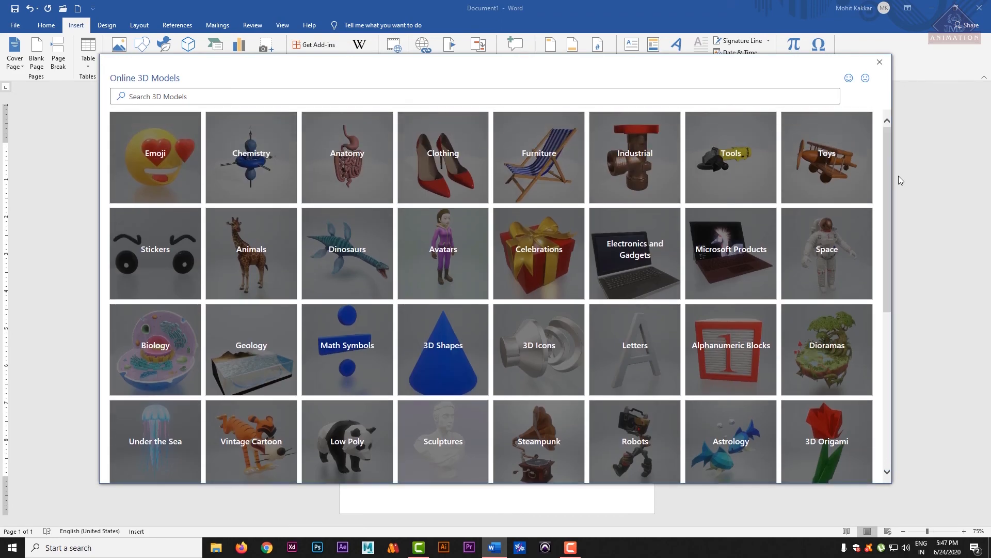
pyautogui.click(880, 64)
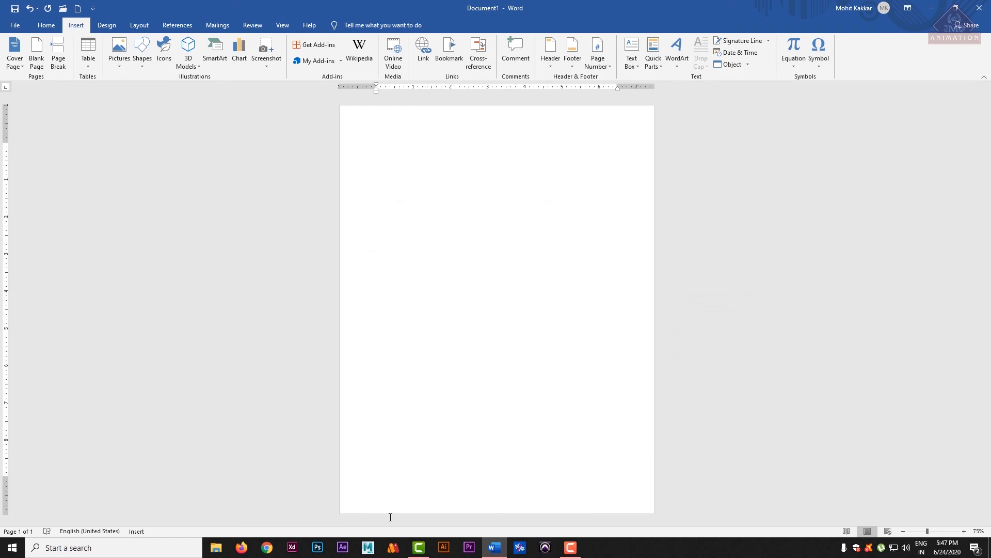
# Switch to Autodesk Maya, dismiss the new-features notice, and scale the cube uniformly to about 24.64.
pyautogui.click(368, 548)
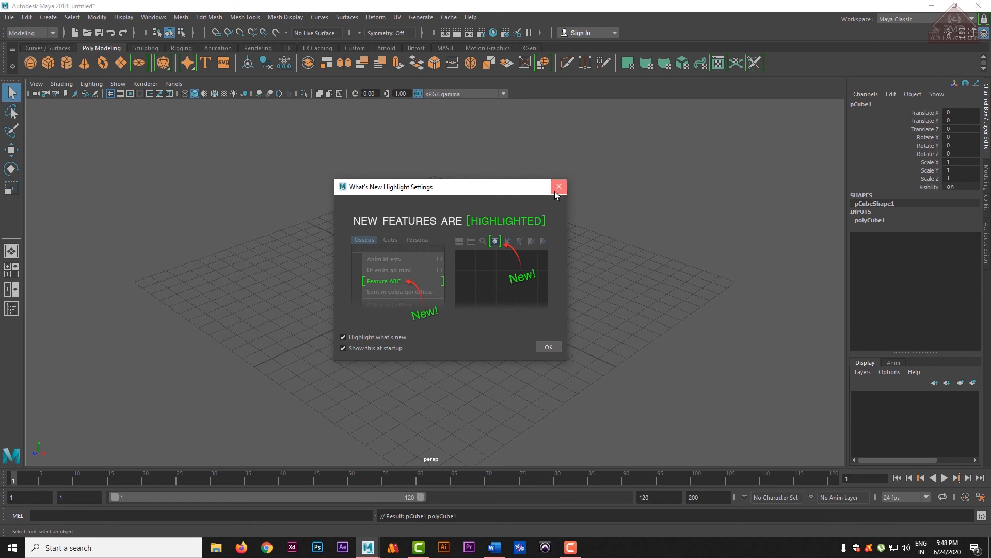
pyautogui.click(558, 187)
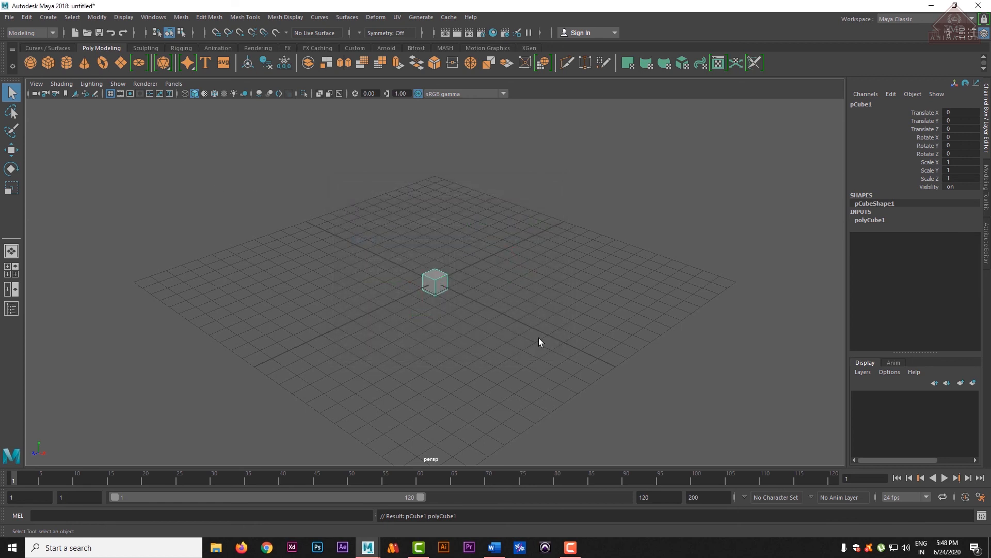
pyautogui.keyDown('alt'); pyautogui.moveTo(445, 328); pyautogui.dragTo(446, 303); pyautogui.keyUp('alt')
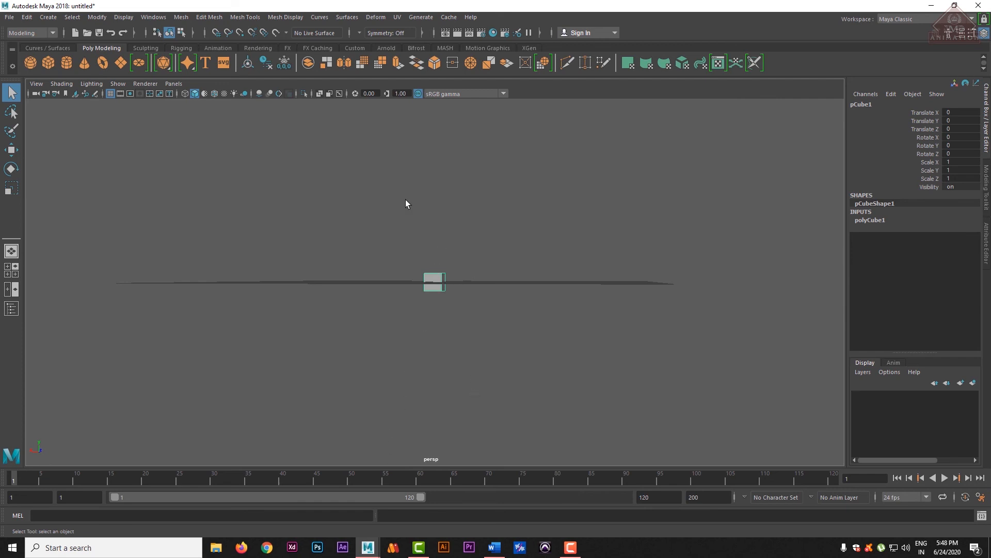
pyautogui.click(70, 33)
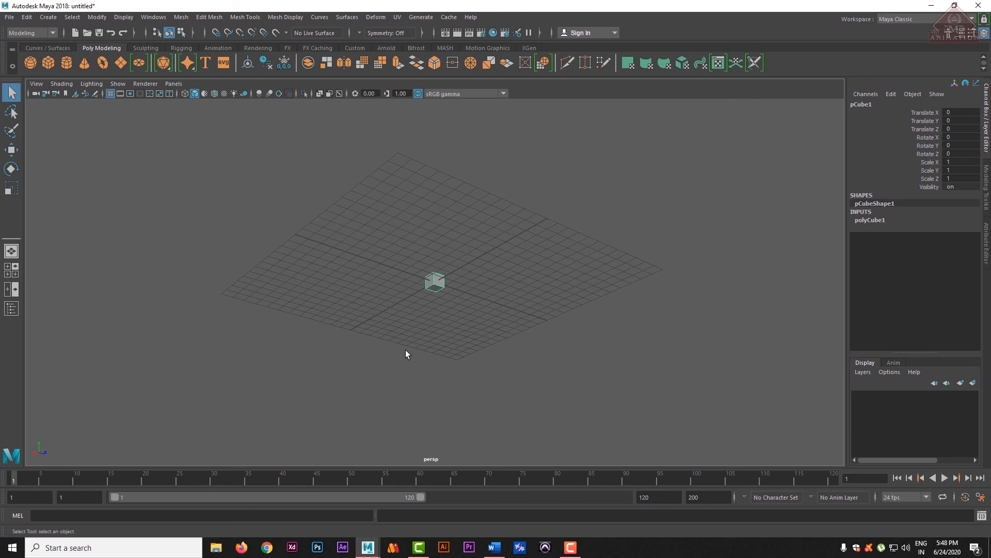
pyautogui.moveTo(406, 353); pyautogui.dragTo(608, 305)
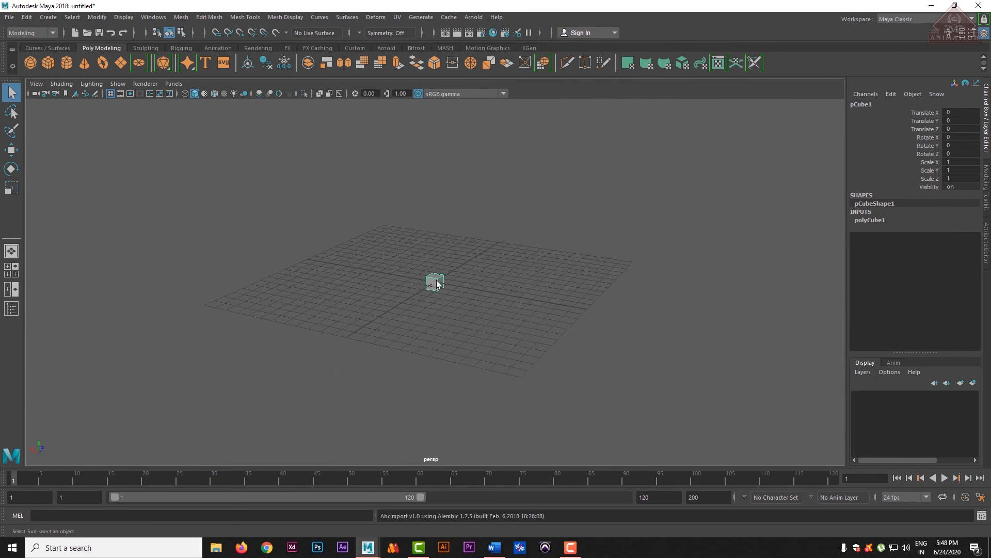
pyautogui.press('r')
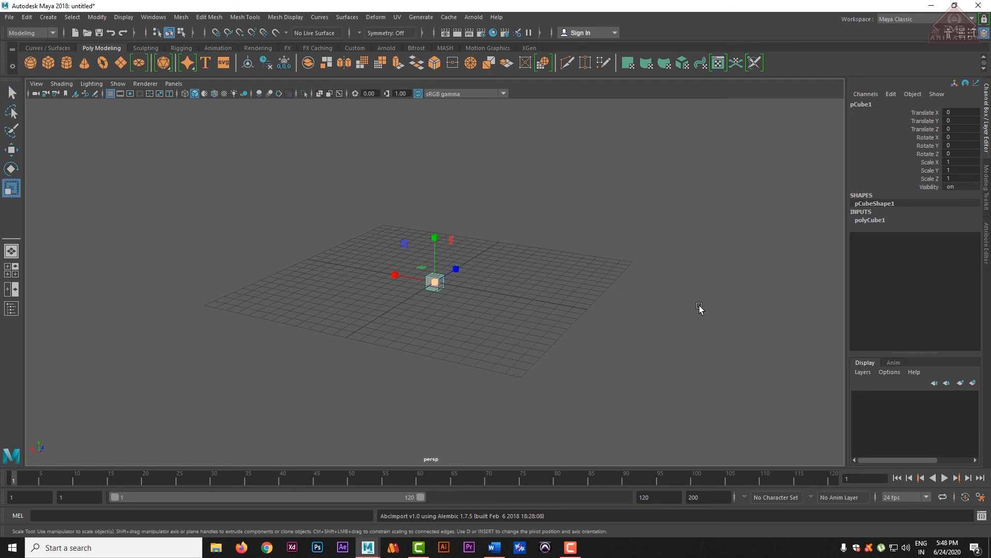
pyautogui.moveTo(435, 282); pyautogui.dragTo(483, 246)
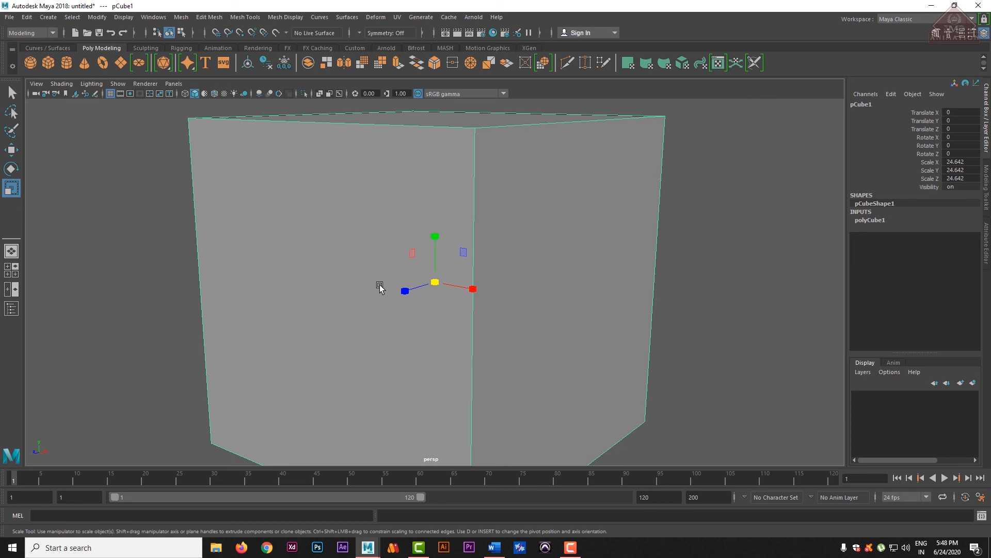
# Close Maya without saving the scene, and return to the Word document.
pyautogui.click(979, 6)
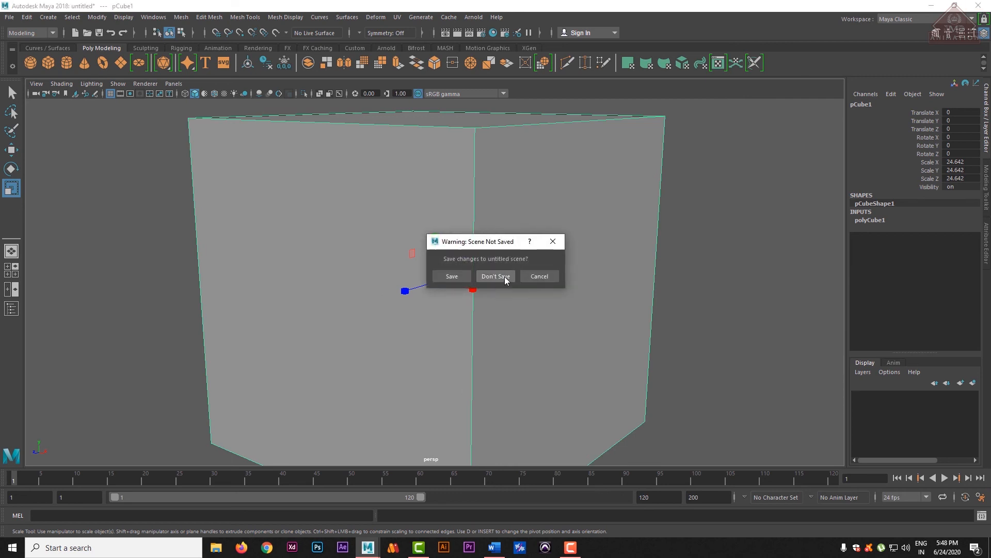
pyautogui.click(504, 278)
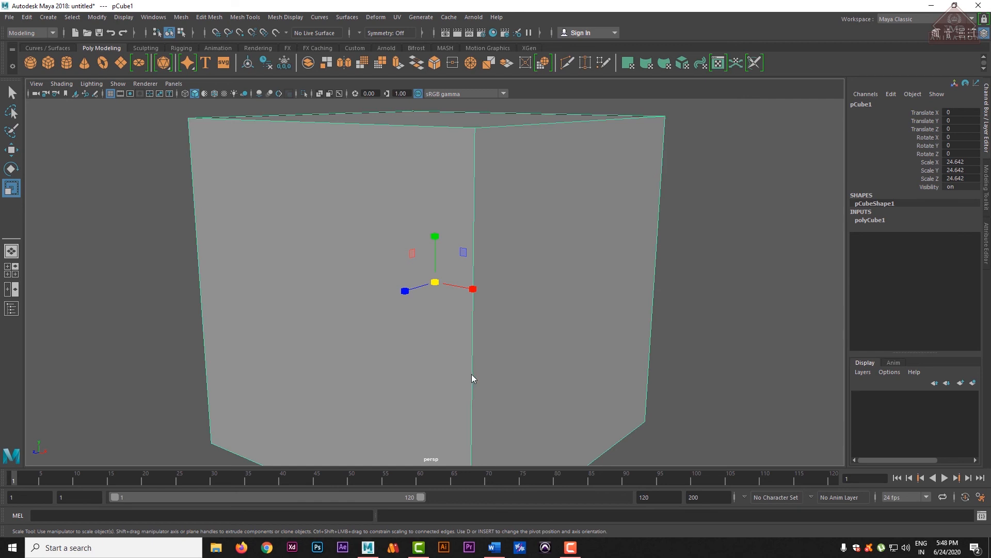
pyautogui.click(971, 6)
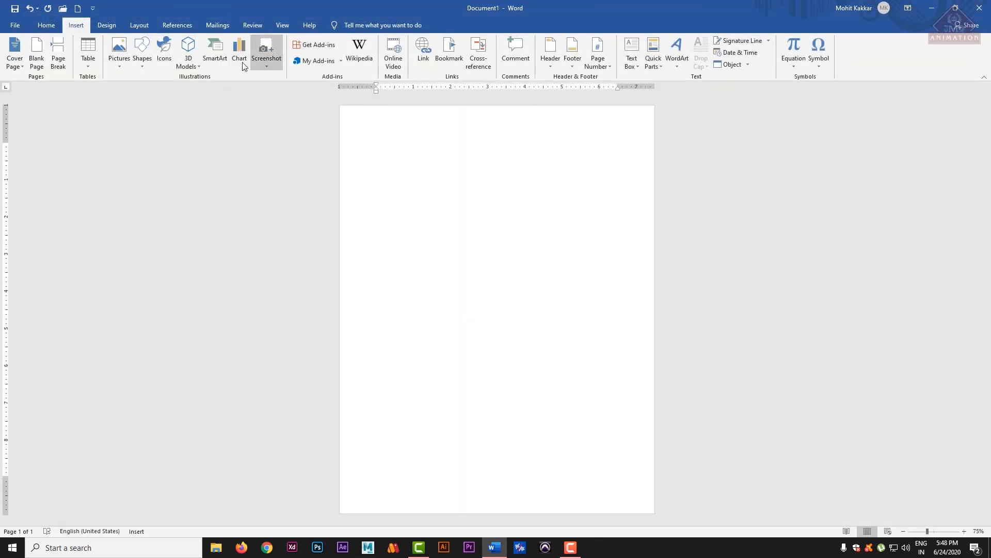
# Review the file and online source options for 3D models again without inserting a model.
pyautogui.click(200, 67)
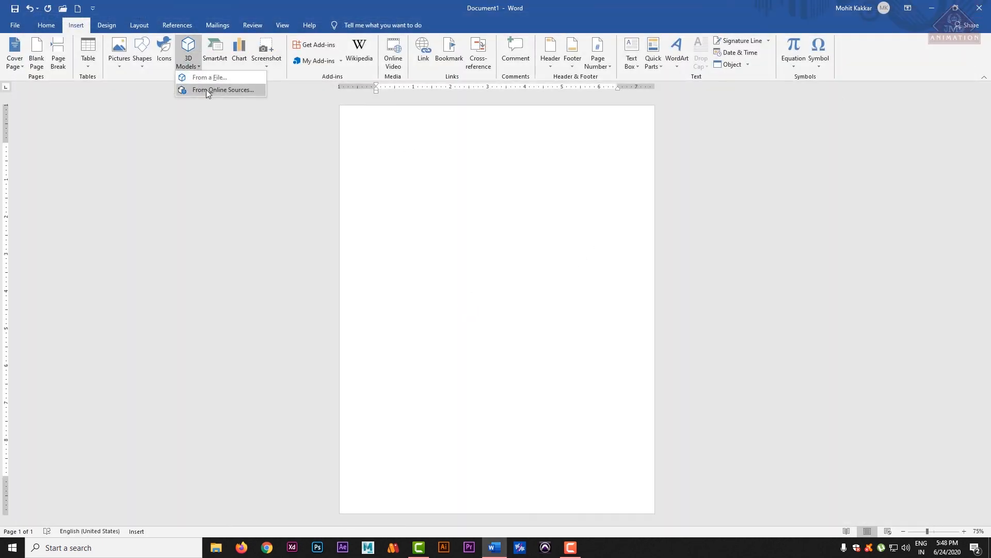
pyautogui.click(212, 81)
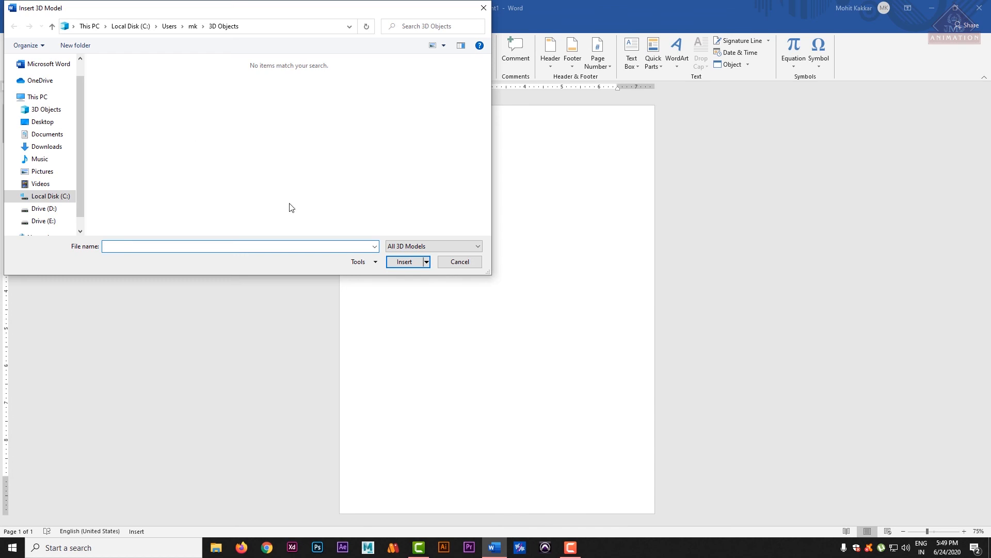
pyautogui.click(475, 262)
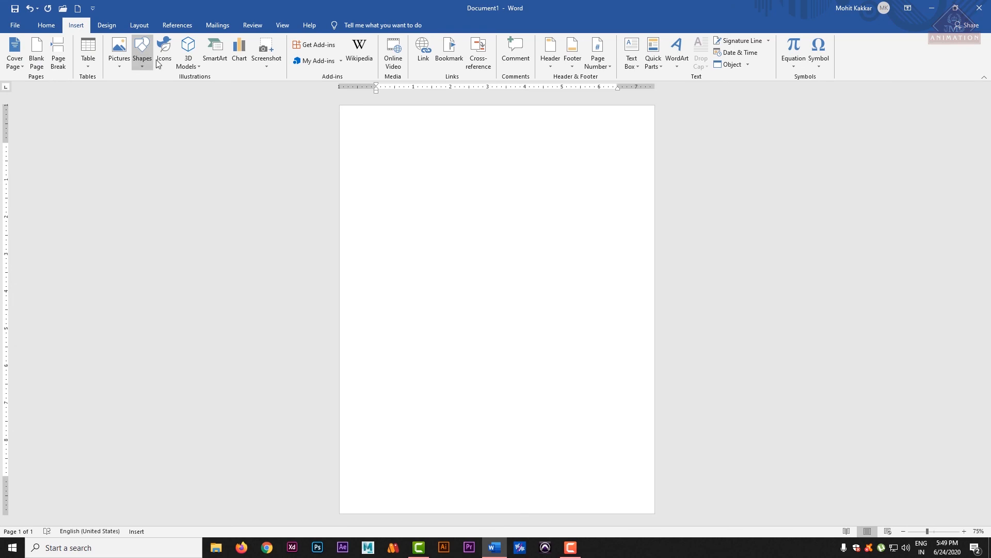
pyautogui.click(187, 65)
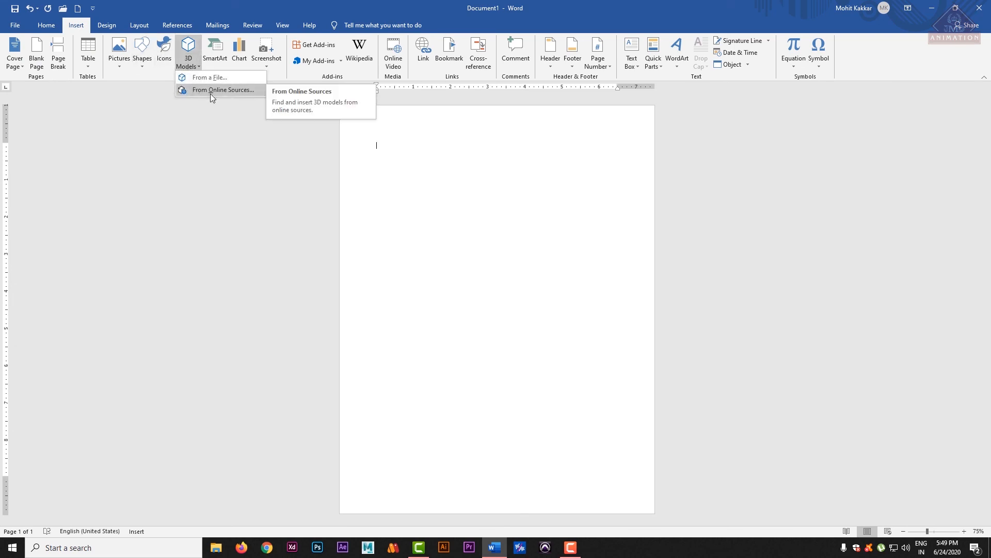
pyautogui.click(278, 157)
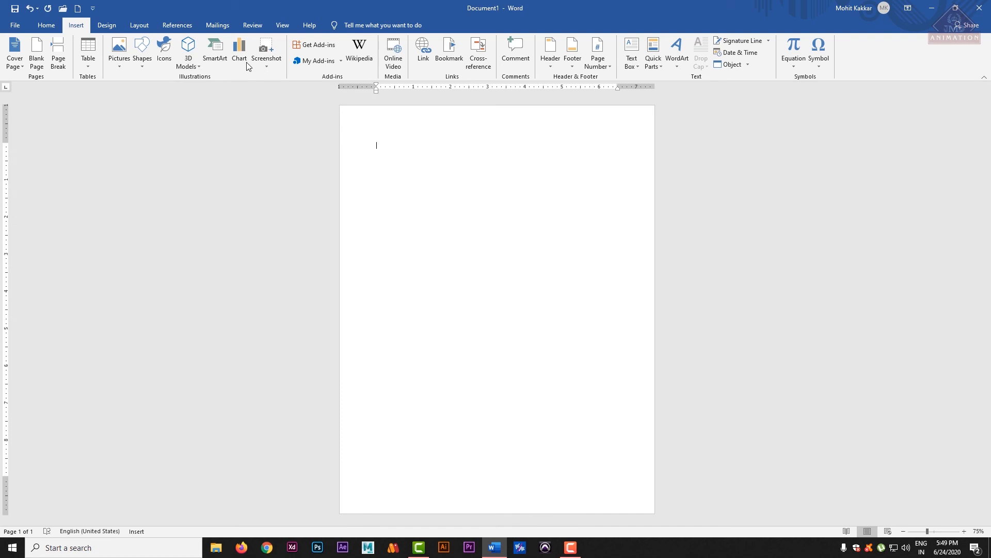
# Open the SmartArt graphic chooser, and move its window nearer the top of the document.
pyautogui.click(217, 55)
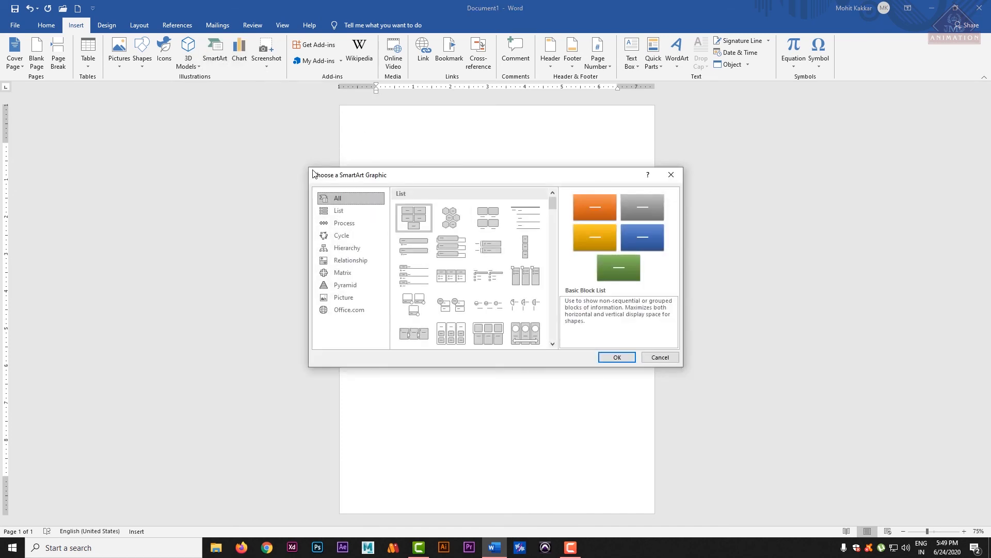
pyautogui.moveTo(312, 171); pyautogui.dragTo(246, 106)
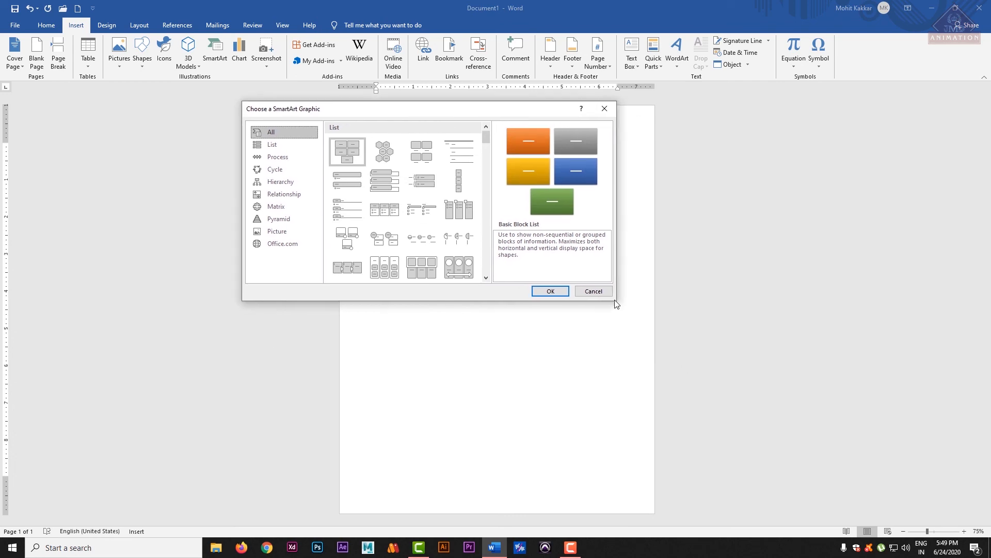
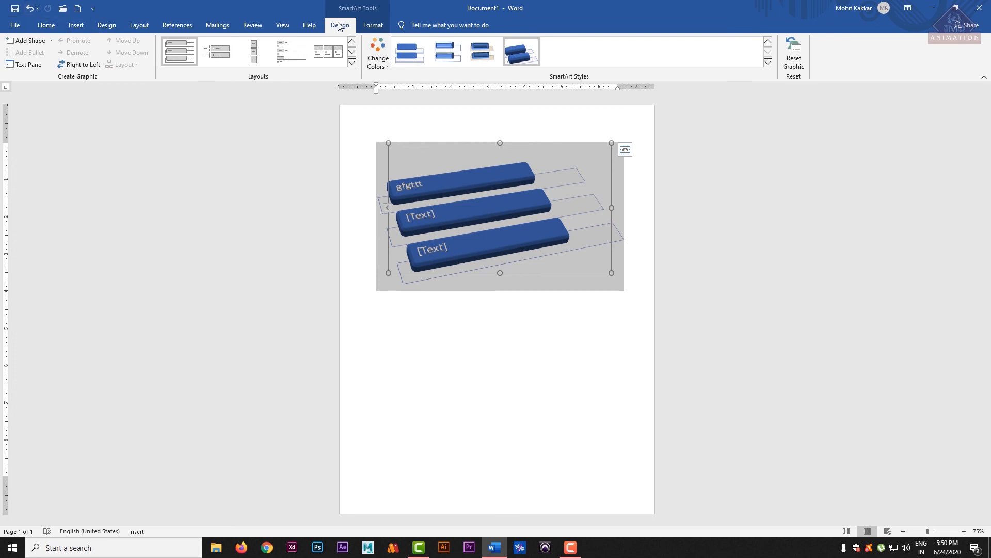
# Try filling the SmartArt text with a seaside photo from a local file, and undo that fill.
pyautogui.click(374, 26)
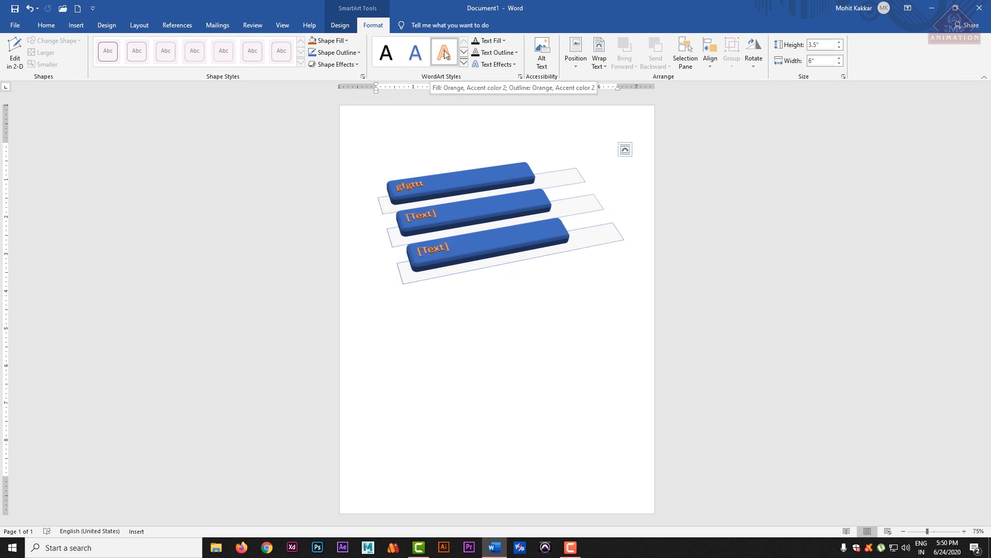
pyautogui.click(500, 41)
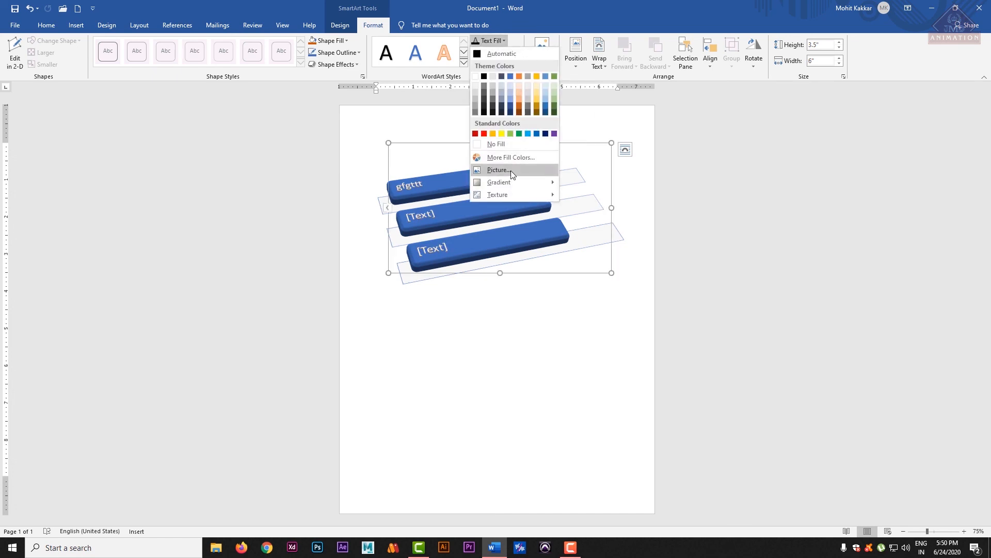
pyautogui.moveTo(501, 185)
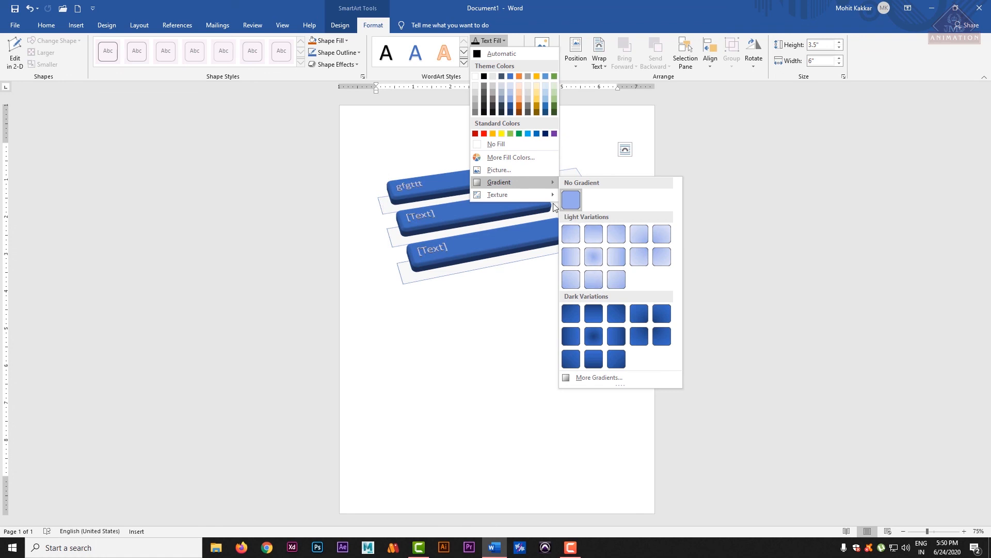
pyautogui.click(501, 171)
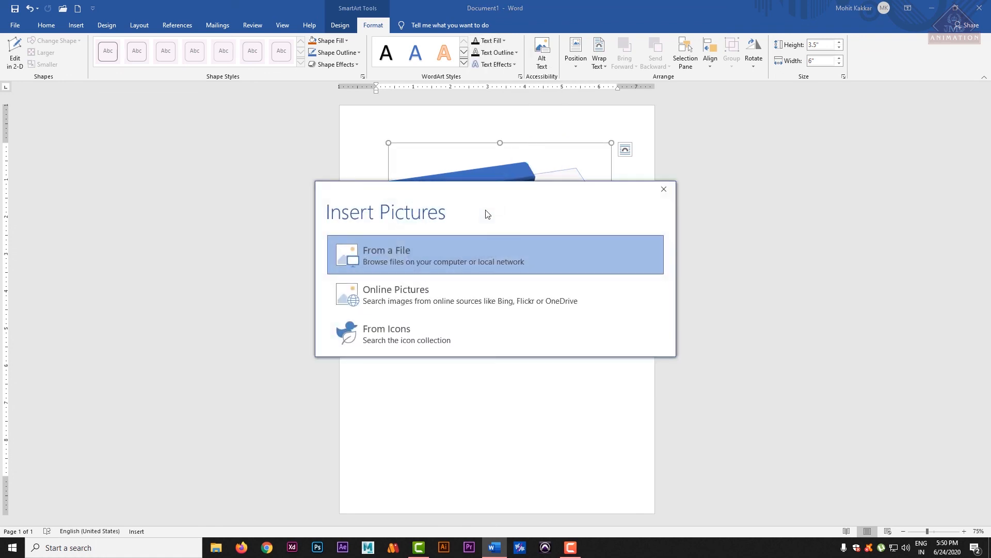
pyautogui.click(411, 261)
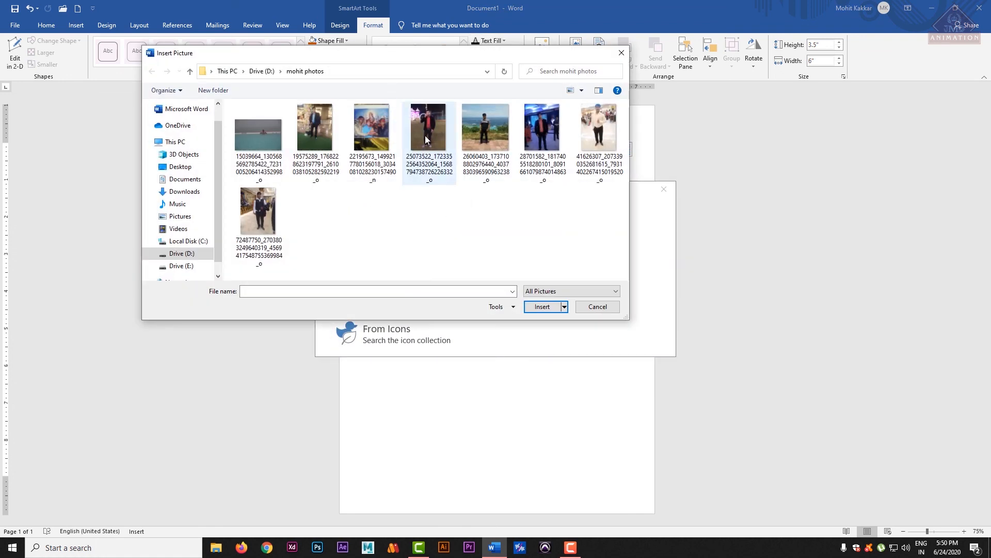
pyautogui.doubleClick(472, 131)
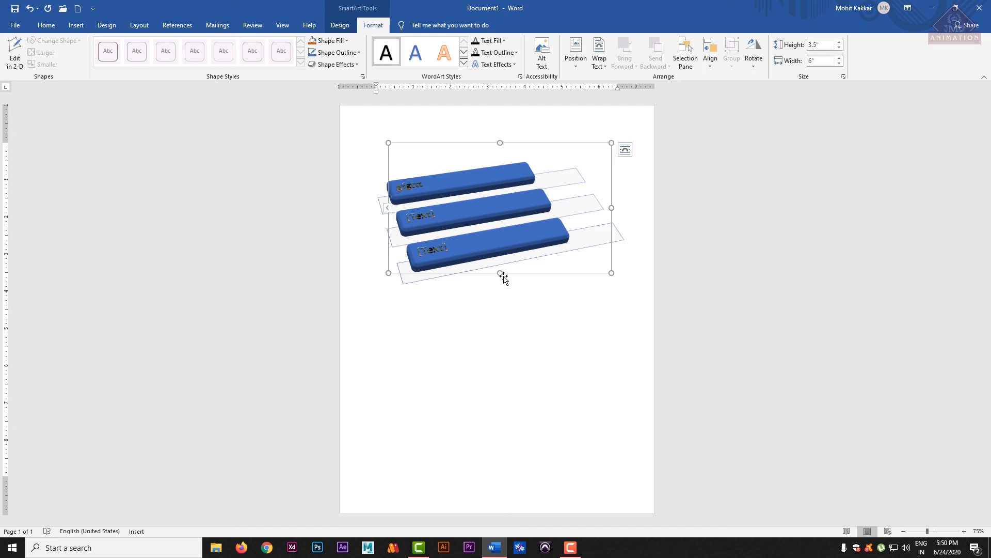
pyautogui.click(555, 379)
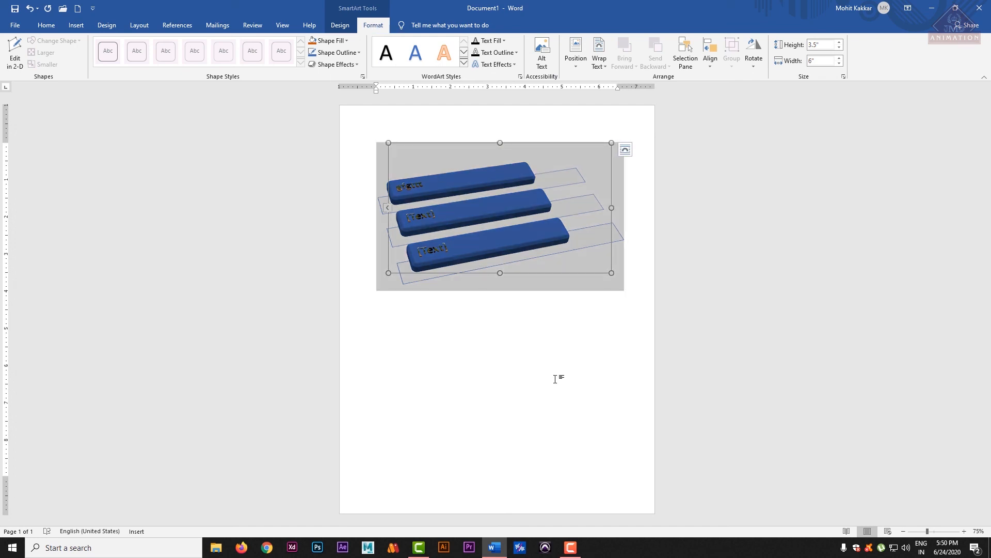
pyautogui.hotkey('ctrl', 'z')
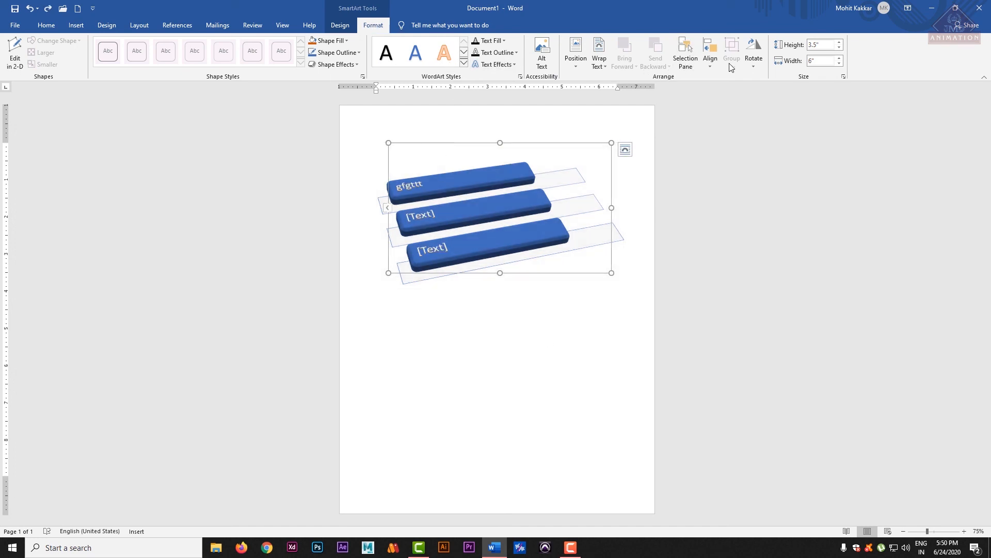
# Delete the three-bar SmartArt graphic from the page.
pyautogui.click(755, 60)
pyautogui.click(738, 169)
pyautogui.click(76, 24)
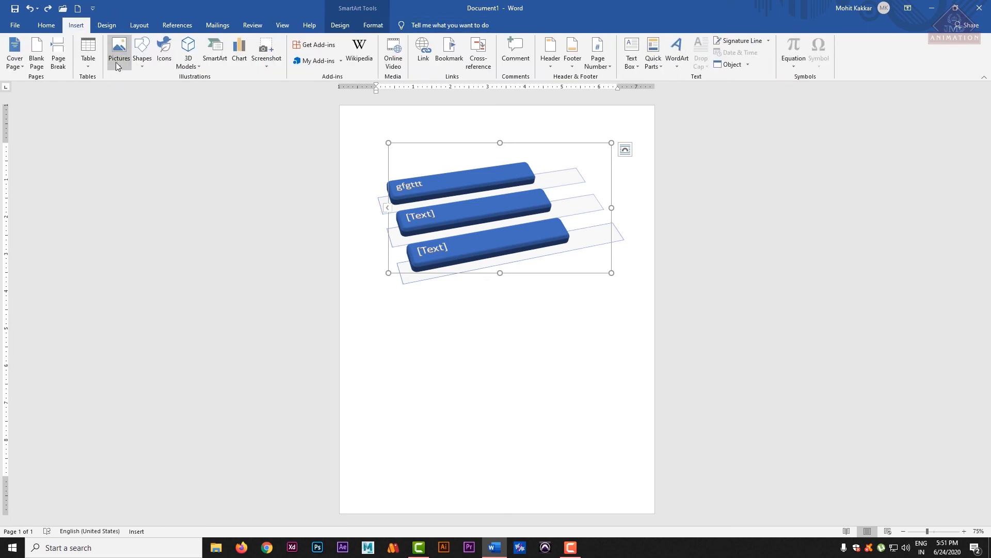
pyautogui.press('Delete')
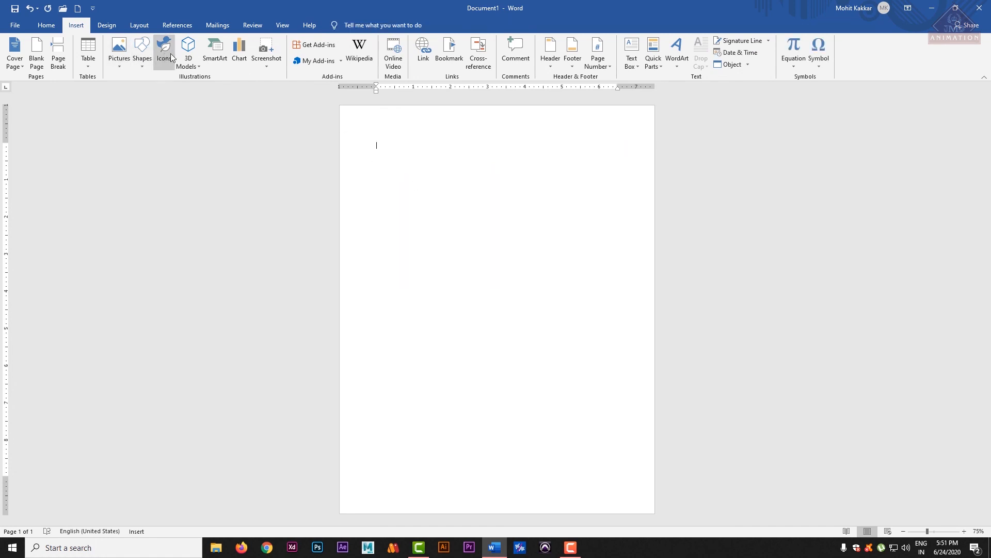
# Insert a Matrix SmartArt graphic using the circular four-quadrant layout with corner text boxes.
pyautogui.click(214, 51)
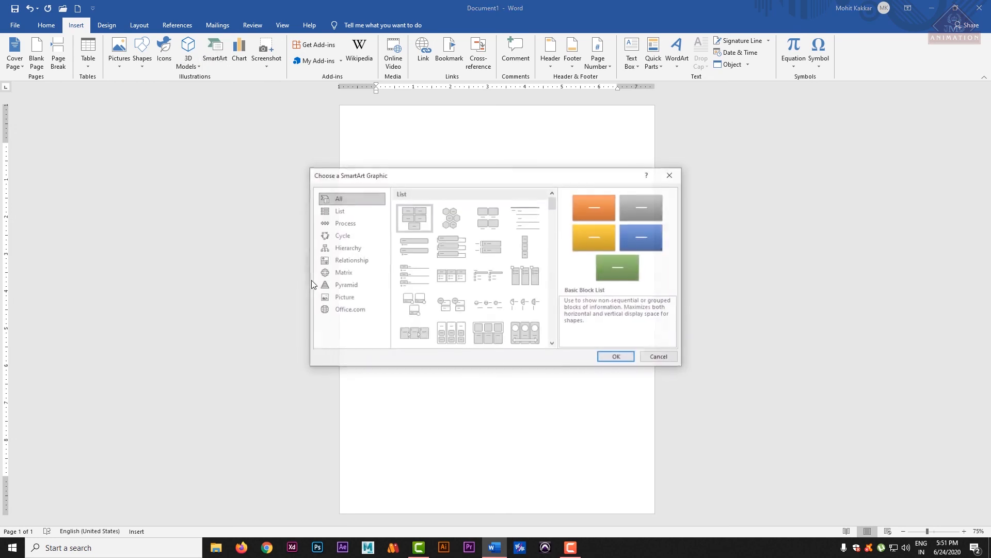
pyautogui.click(345, 272)
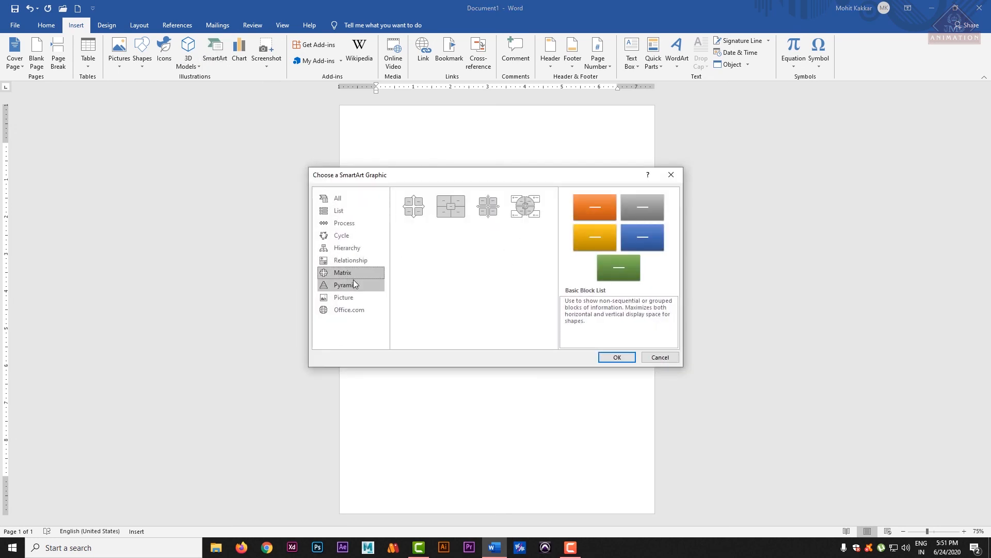
pyautogui.doubleClick(526, 206)
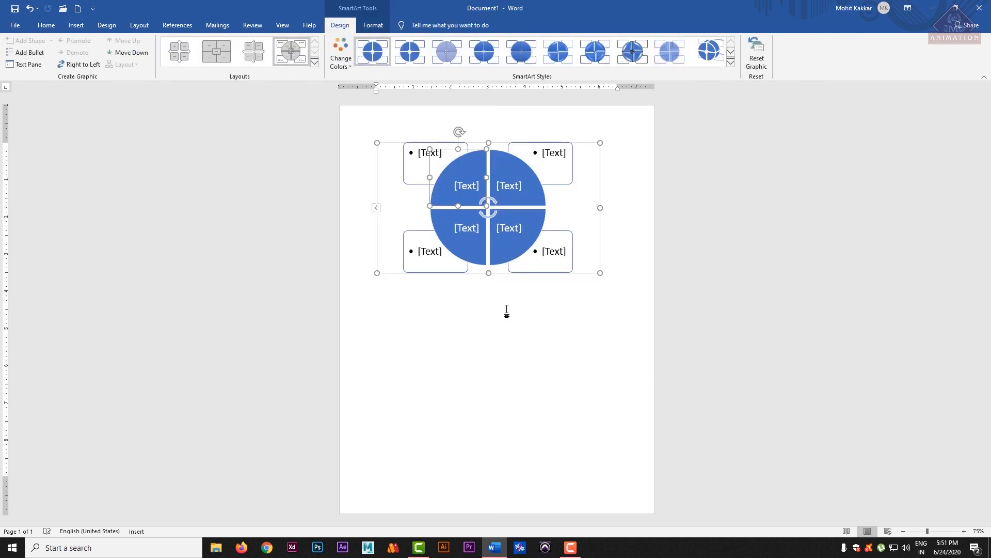
# Recolor the matrix graphic with the Colorful orange, gray, yellow and blue scheme, and apply the fifth 3-D style.
pyautogui.click(341, 57)
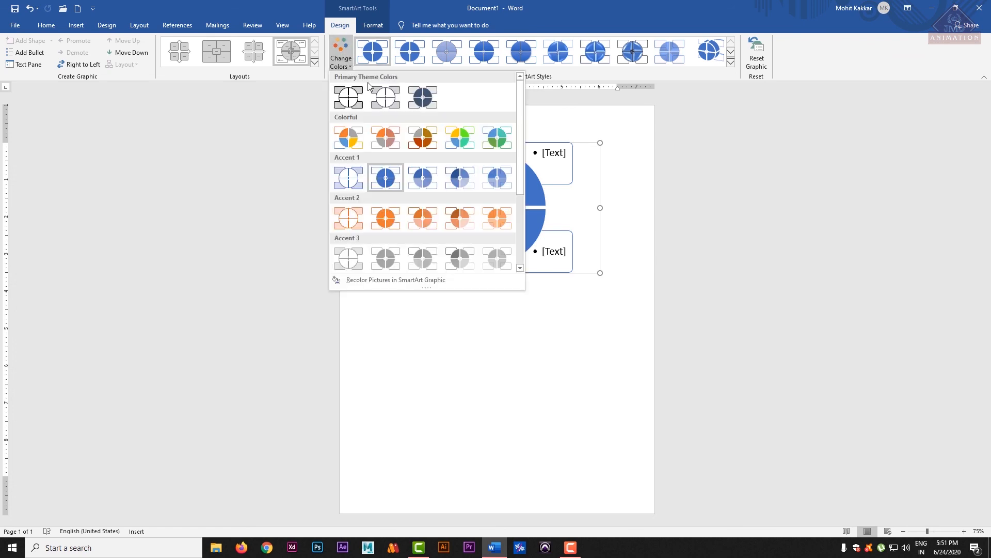
pyautogui.click(385, 136)
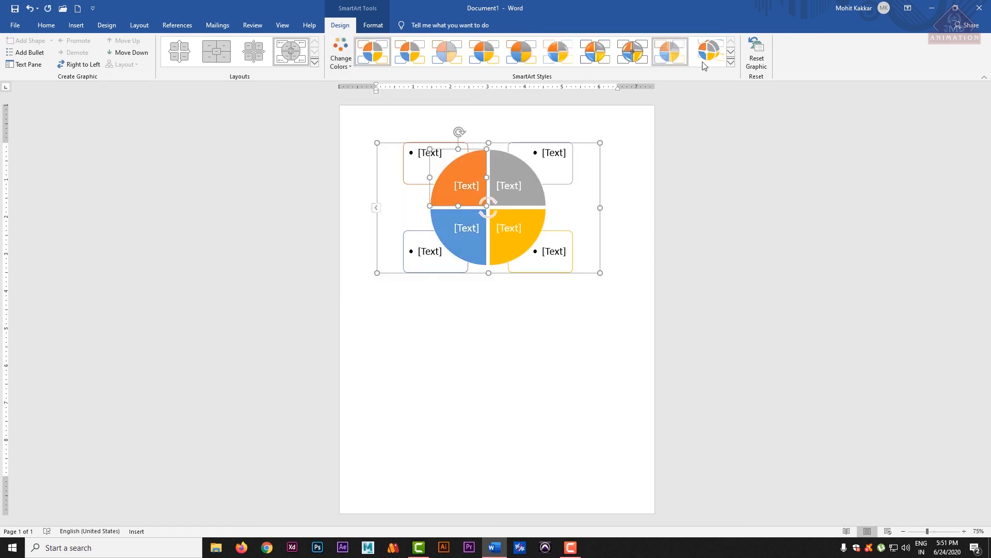
pyautogui.click(732, 63)
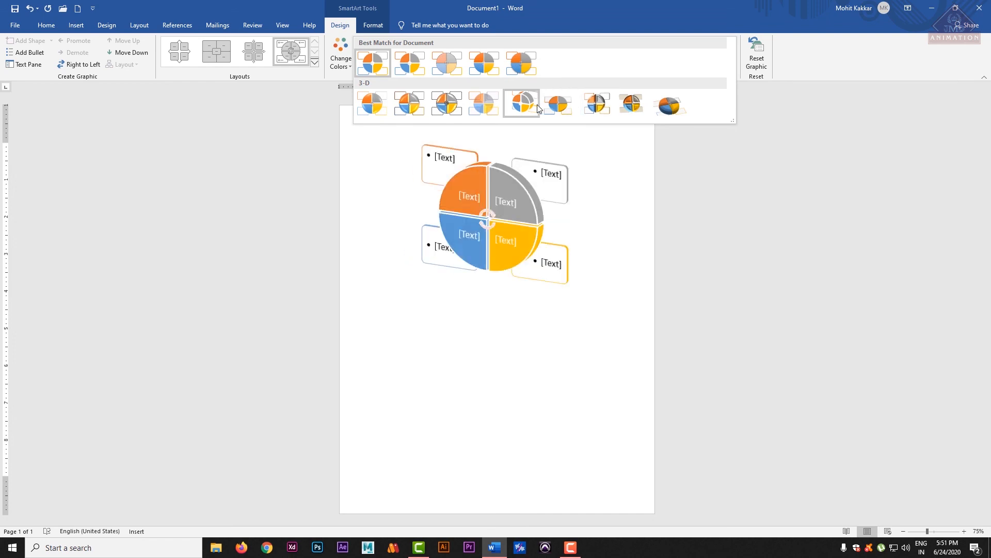
pyautogui.click(537, 106)
pyautogui.click(713, 315)
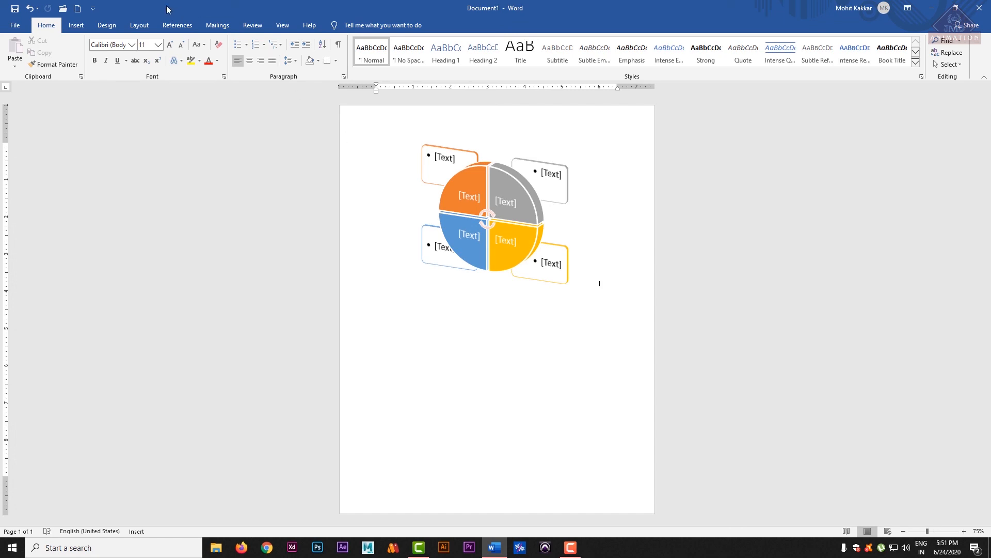
# Select the whole circular matrix SmartArt graphic and delete it from the page.
pyautogui.click(75, 25)
pyautogui.click(500, 240)
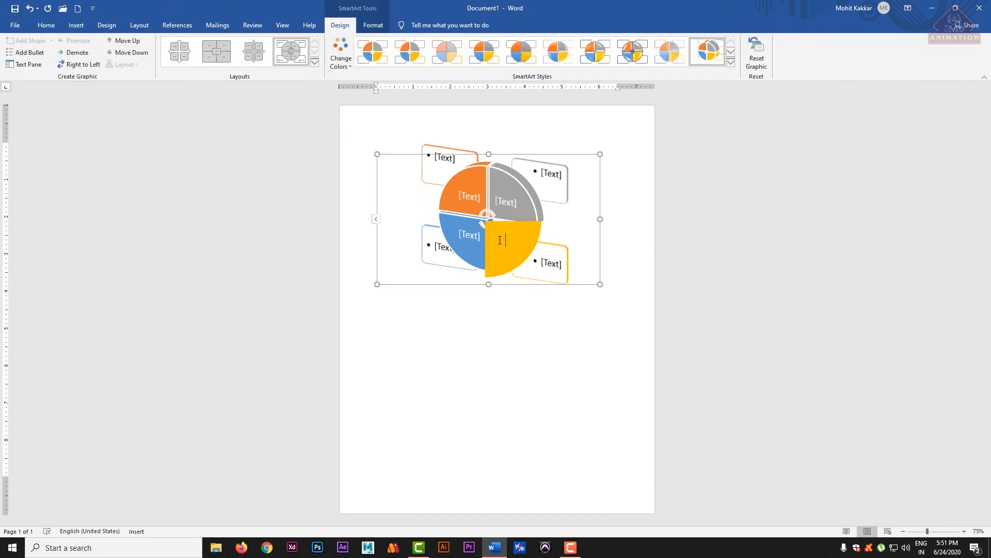
pyautogui.click(569, 242)
pyautogui.press('Delete')
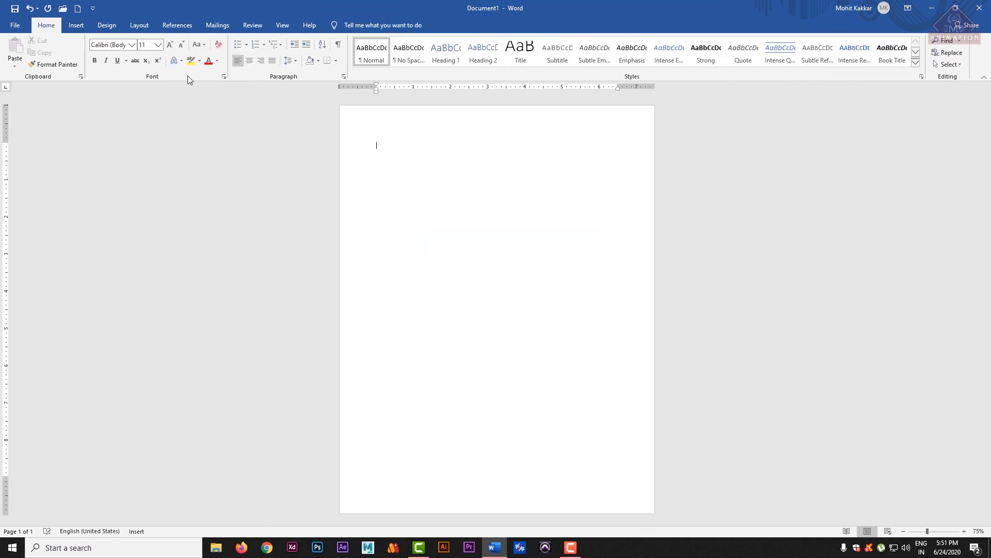
# Compare the Pie, Line and Column chart types, and insert a Clustered Column chart.
pyautogui.click(76, 25)
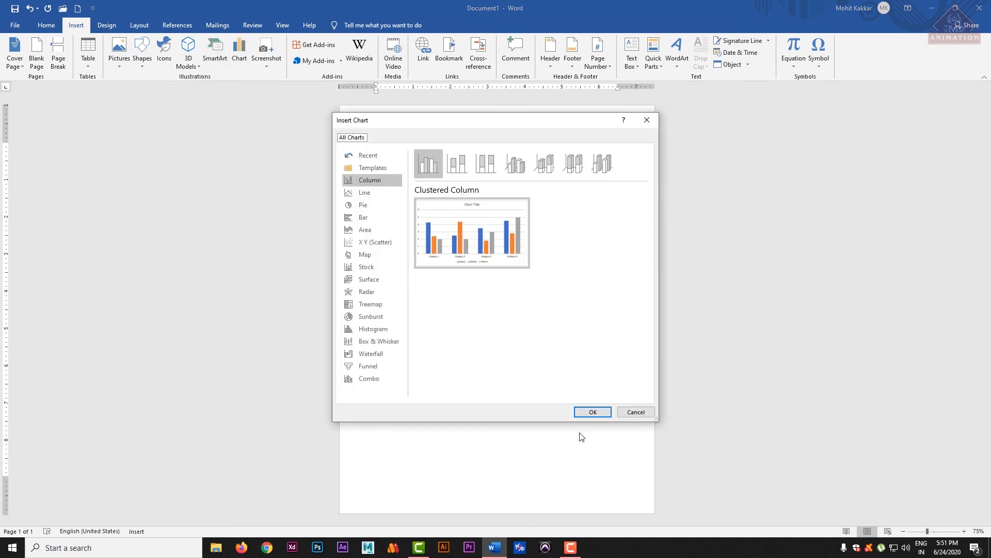
pyautogui.click(369, 206)
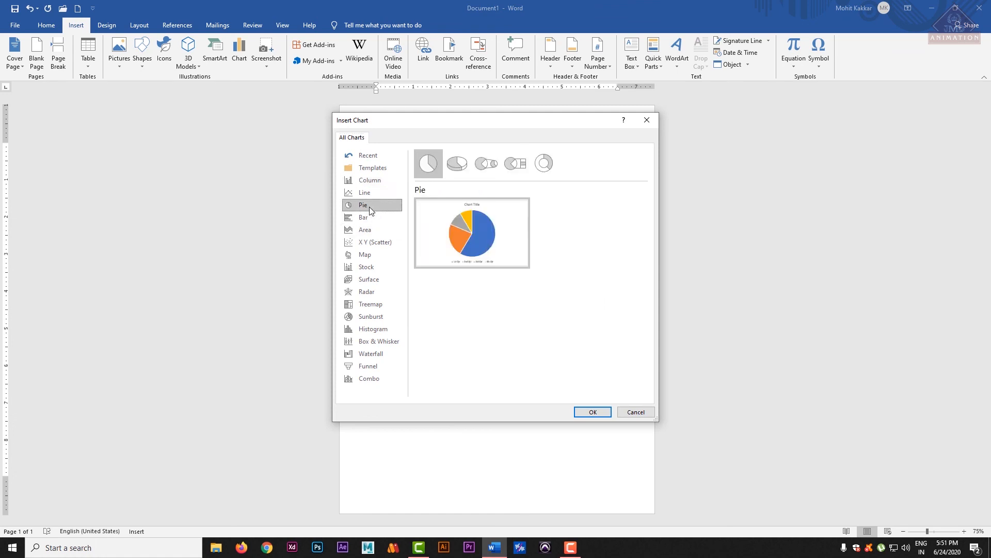
pyautogui.click(368, 195)
pyautogui.click(365, 210)
pyautogui.click(371, 179)
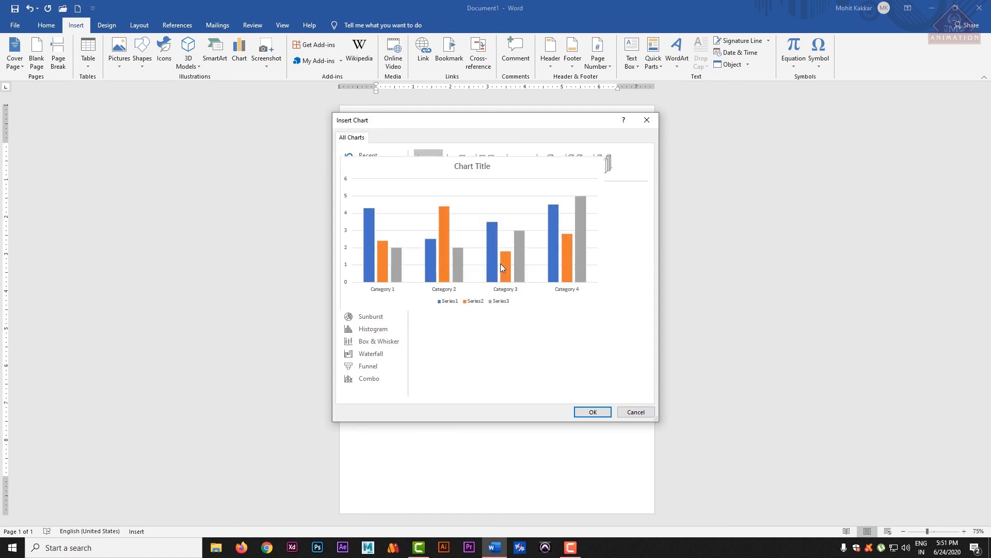
pyautogui.click(593, 412)
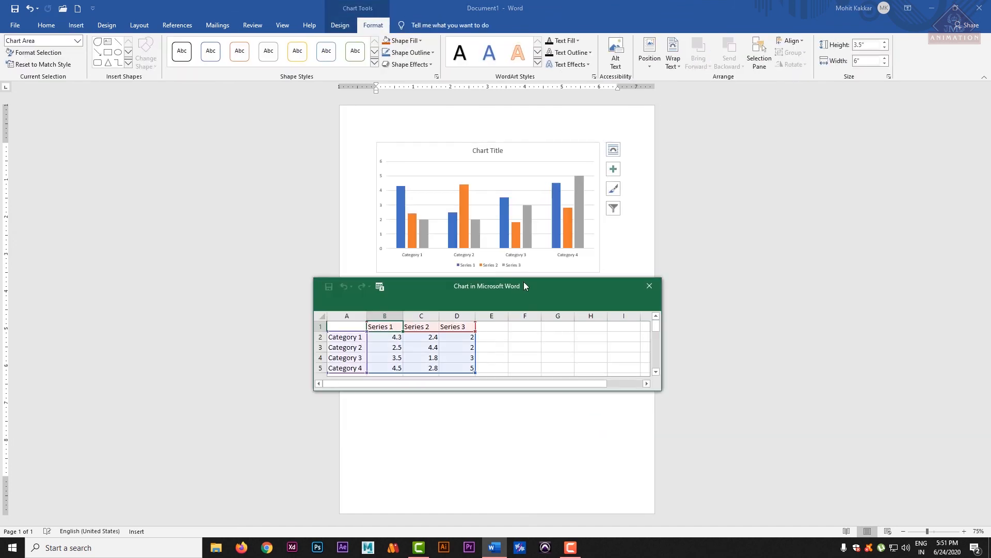
# Move the chart data window clear of the chart, and set Category 1's Series 1 value to 6.
pyautogui.moveTo(524, 305); pyautogui.dragTo(650, 308)
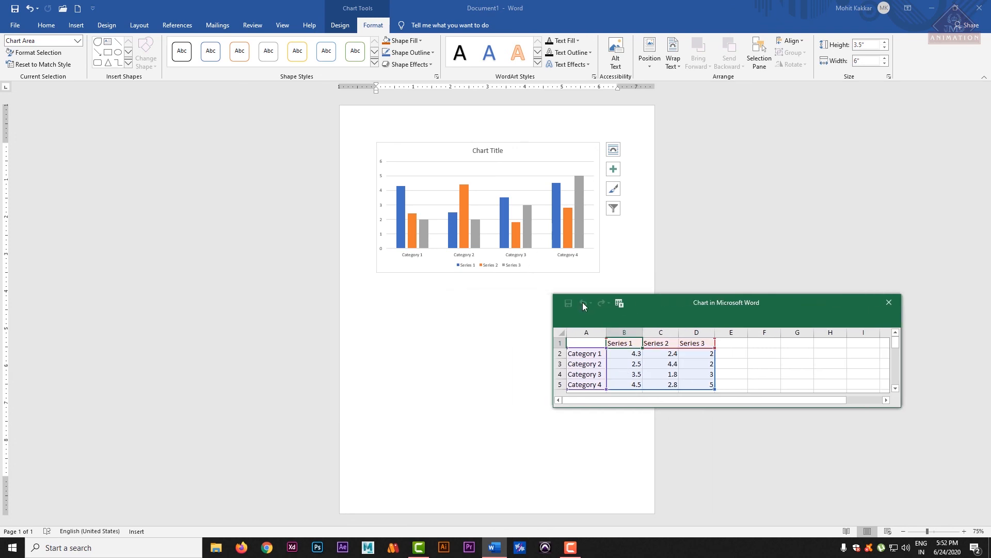
pyautogui.click(634, 354)
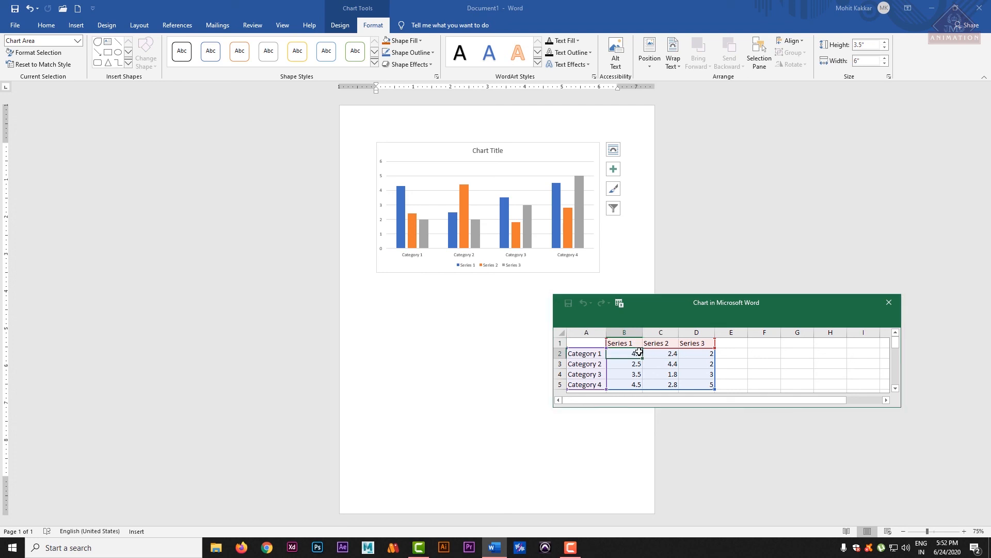
pyautogui.doubleClick(638, 354)
pyautogui.doubleClick(637, 355)
pyautogui.press('BackSpace')
pyautogui.write('6')
pyautogui.press('Return')
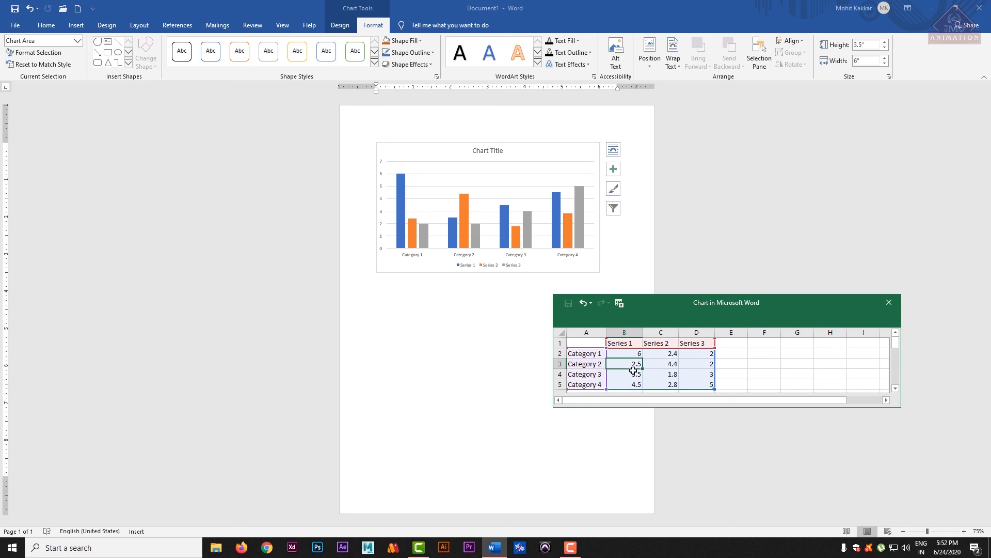
# Set Category 1's Series 2 value to 5 in the chart data.
pyautogui.click(671, 354)
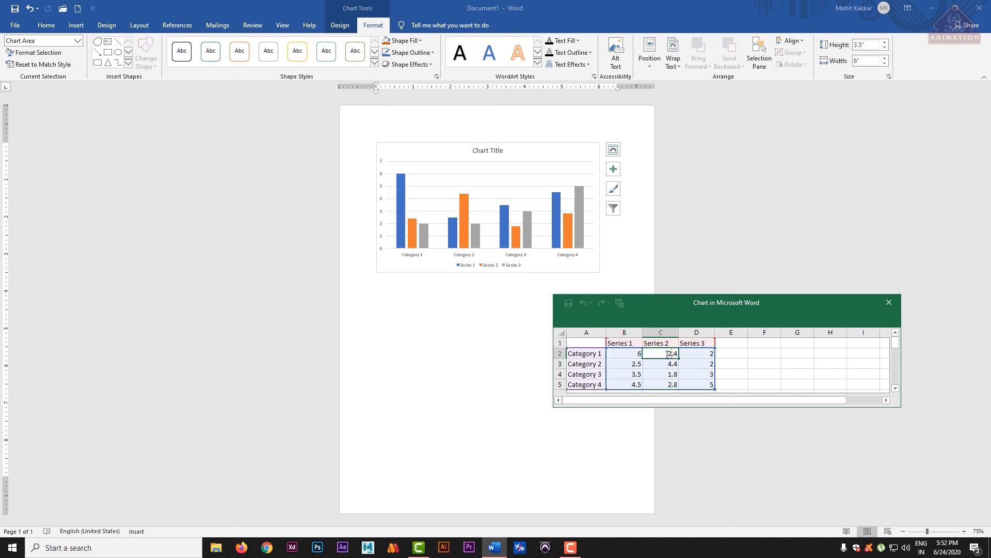
pyautogui.doubleClick(678, 354)
pyautogui.write('5')
pyautogui.press('Return')
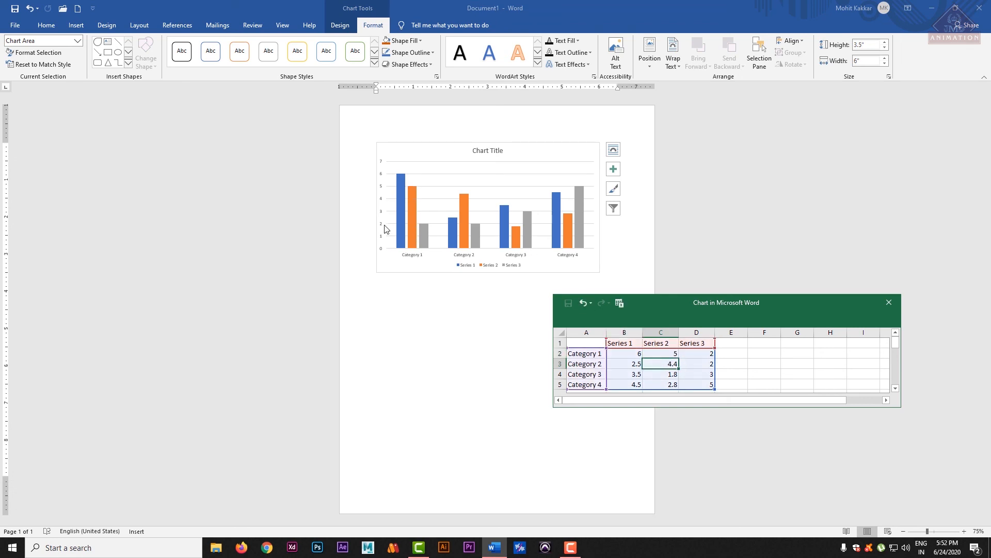
# Set Category 2's Series 3 value to 32 in the chart data.
pyautogui.click(698, 364)
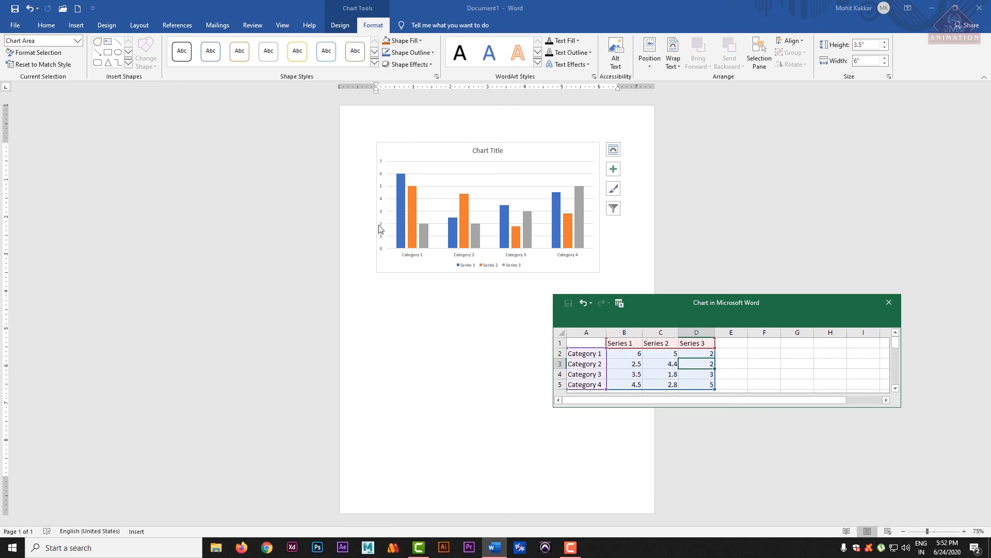
pyautogui.doubleClick(710, 364)
pyautogui.press('BackSpace')
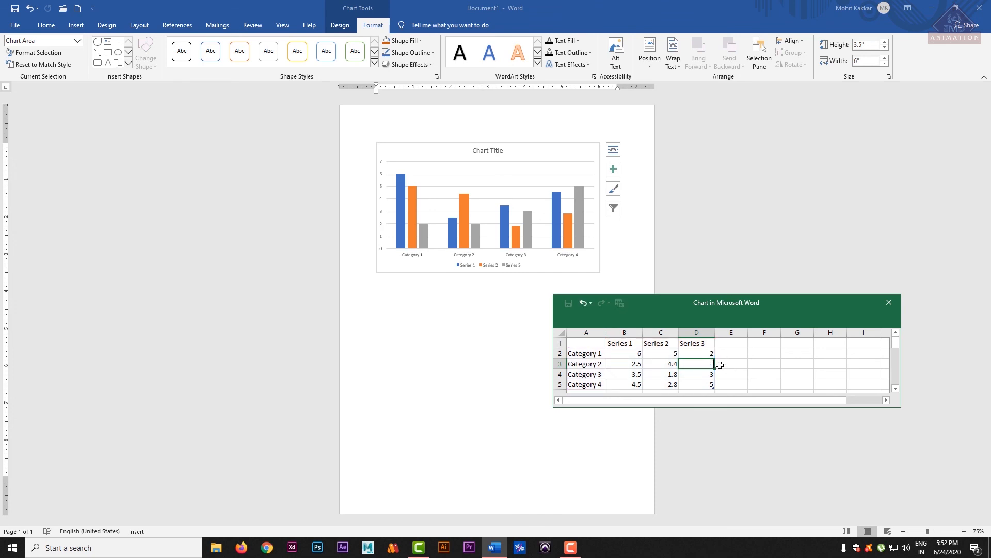
pyautogui.write('32')
pyautogui.press('Return')
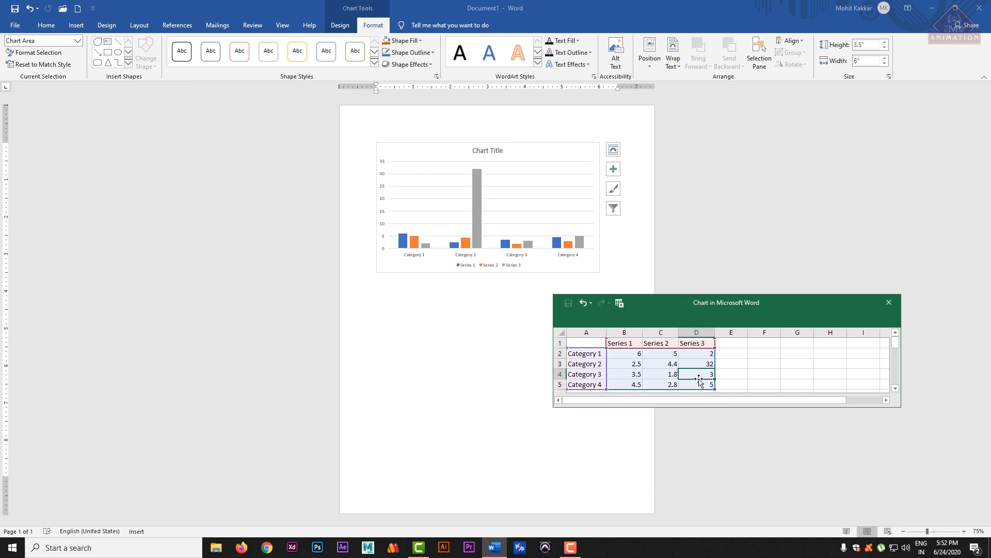
# Enlarge the chart data window to show ten rows, and move it up beside the chart.
pyautogui.click(703, 365)
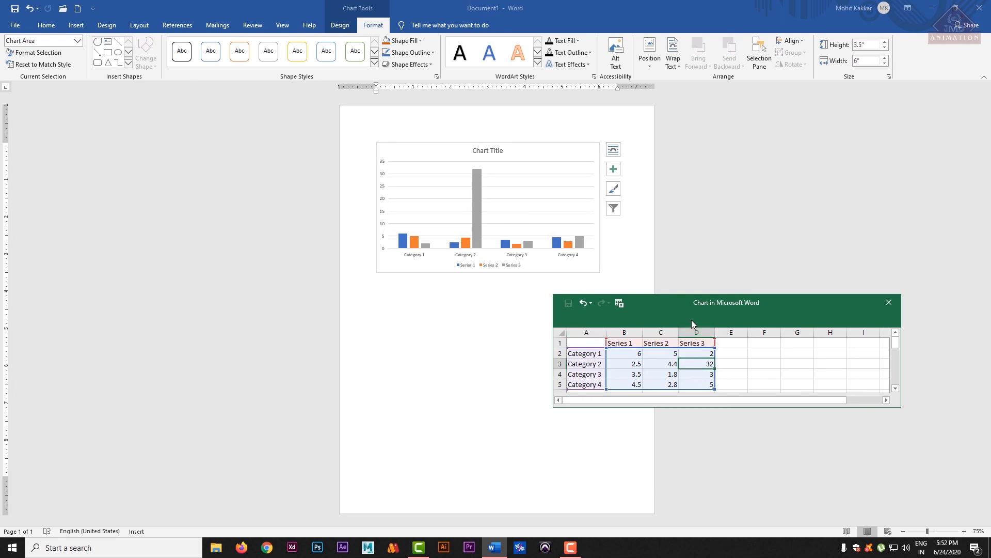
pyautogui.moveTo(901, 408); pyautogui.dragTo(921, 454)
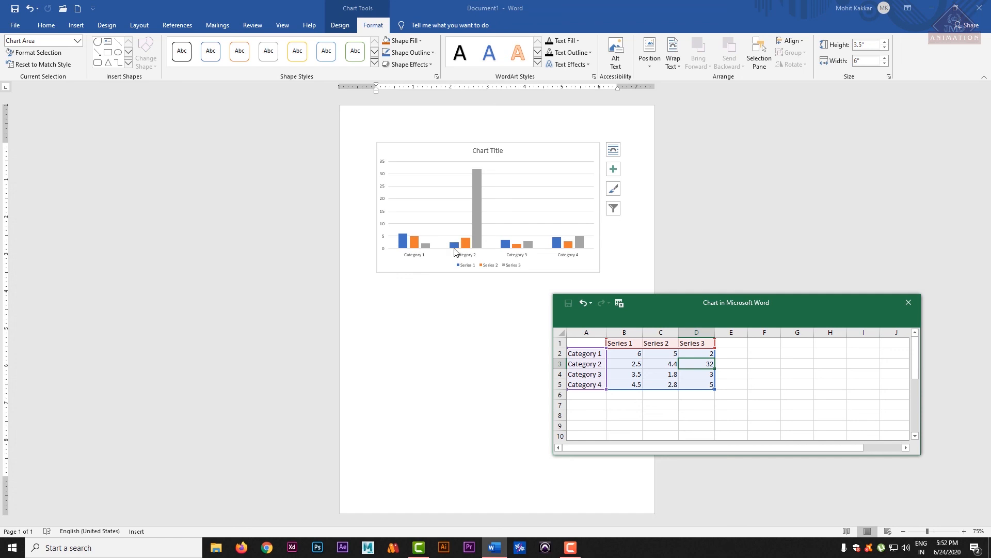
pyautogui.moveTo(681, 299); pyautogui.dragTo(687, 198)
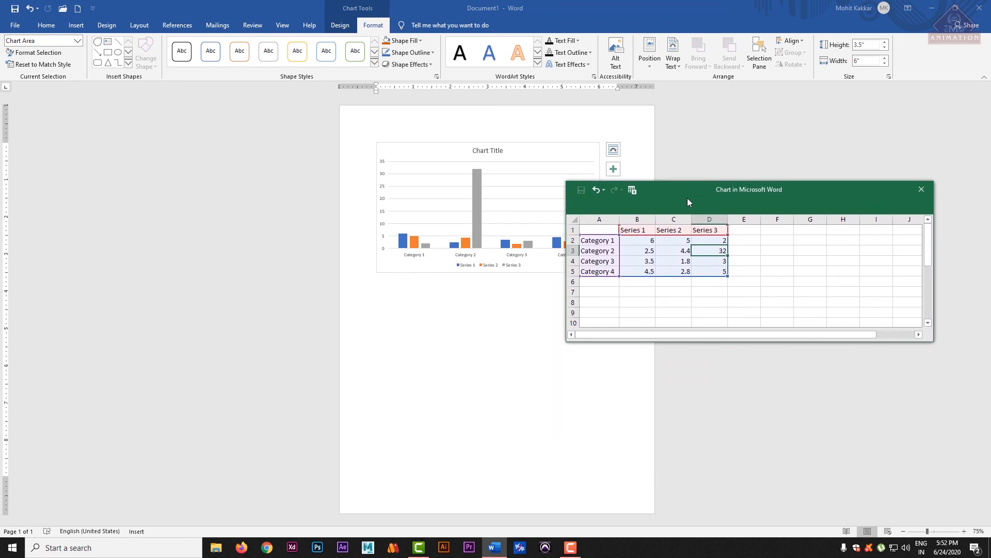
# Close the chart data window and delete the clustered column chart from the page.
pyautogui.click(921, 189)
pyautogui.press('Delete')
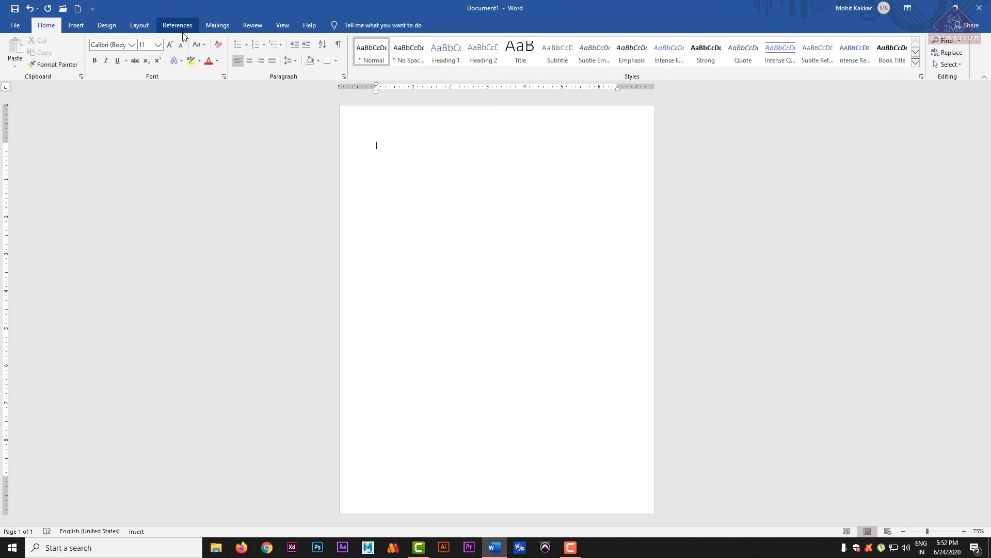
# Insert a sunburst chart on the blank page and close its chart data window.
pyautogui.click(76, 25)
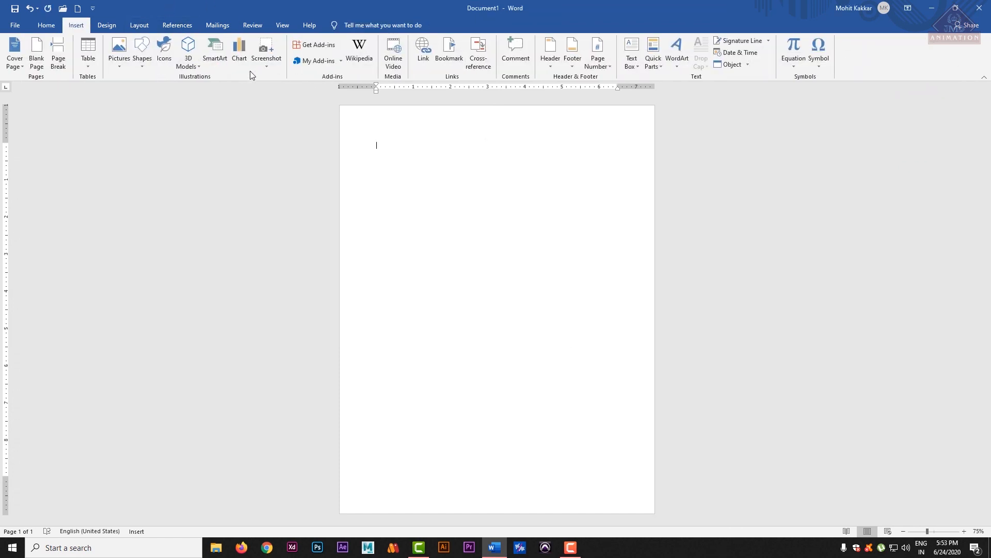
pyautogui.click(245, 61)
pyautogui.click(376, 316)
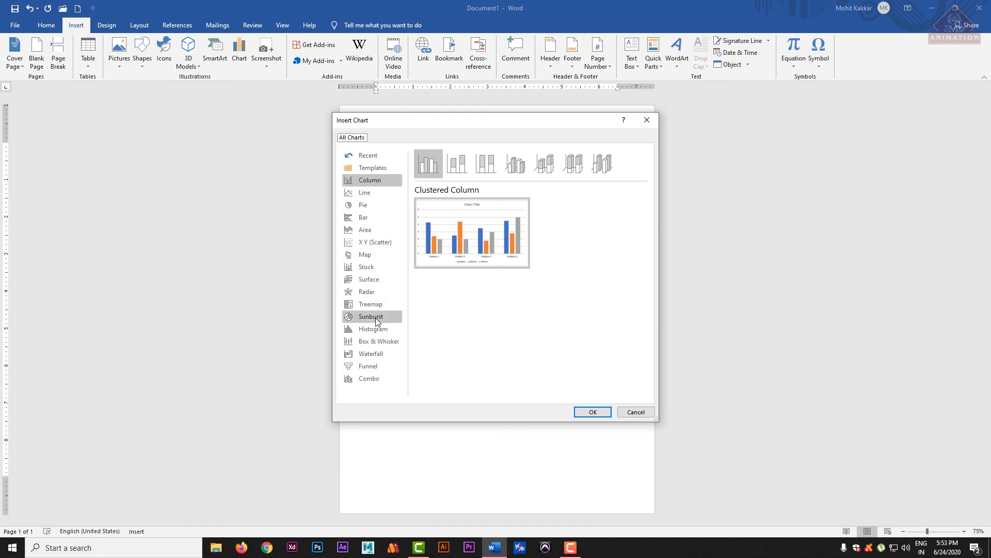
pyautogui.click(373, 303)
pyautogui.click(373, 316)
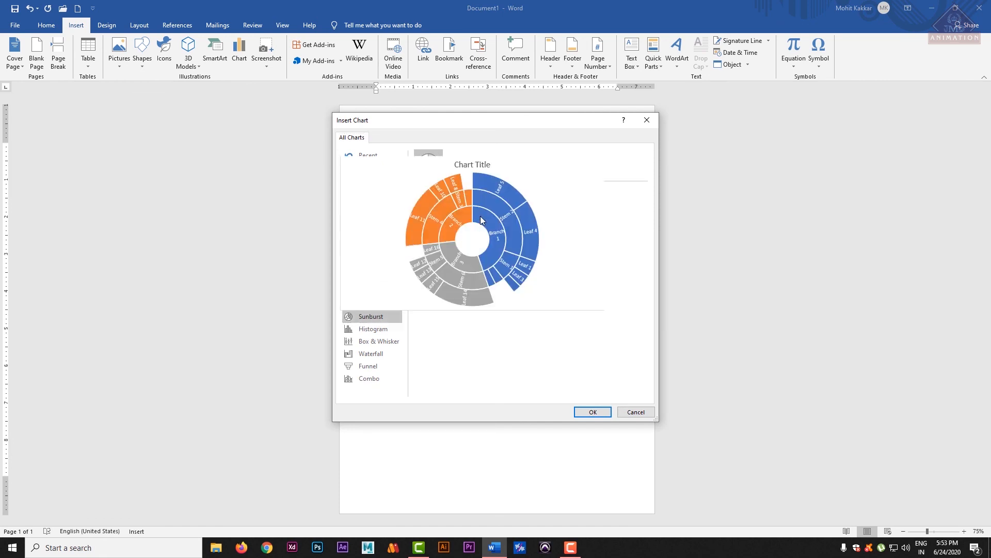
pyautogui.doubleClick(497, 226)
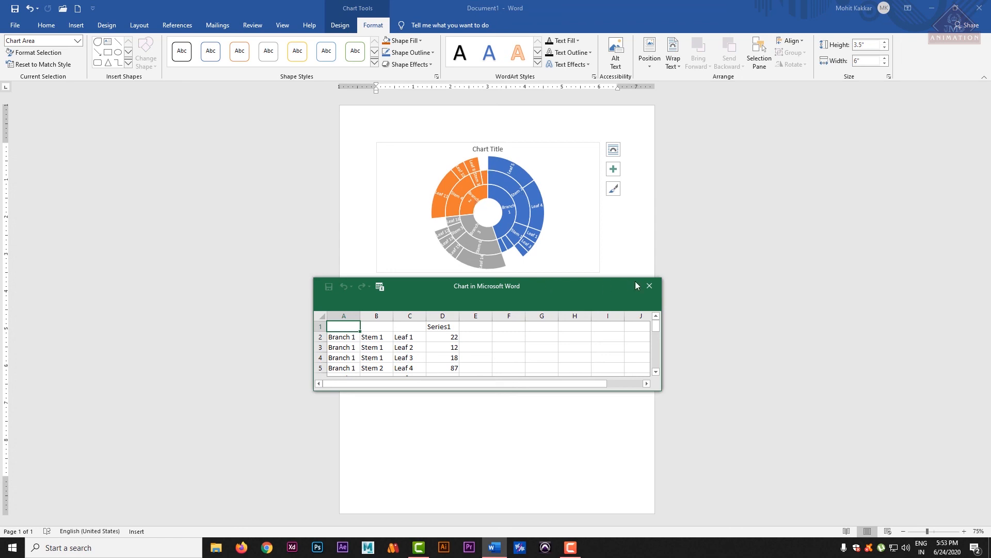
pyautogui.click(649, 285)
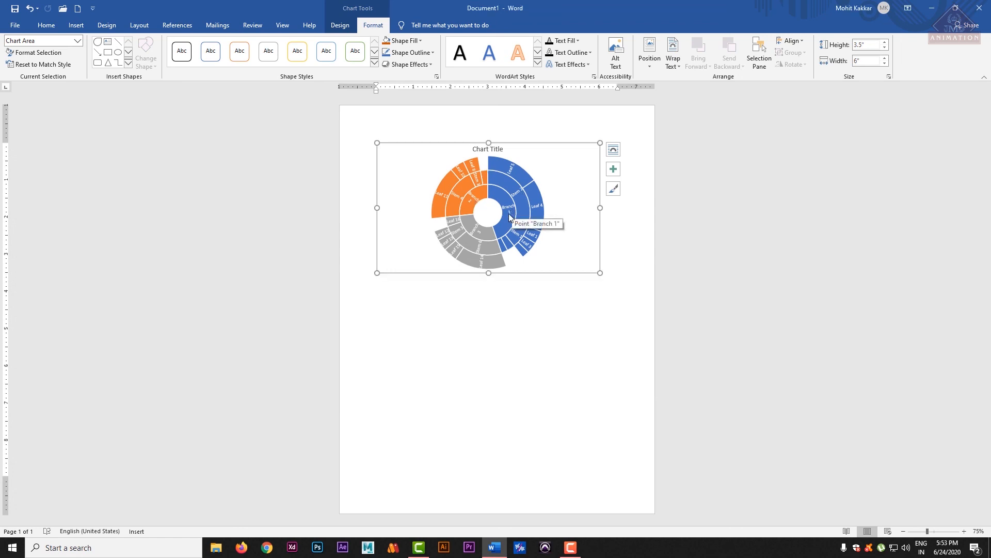
# Enlarge the sunburst chart to about 12.32" wide by 9.01" high, and delete it from the page.
pyautogui.moveTo(600, 273); pyautogui.dragTo(835, 478)
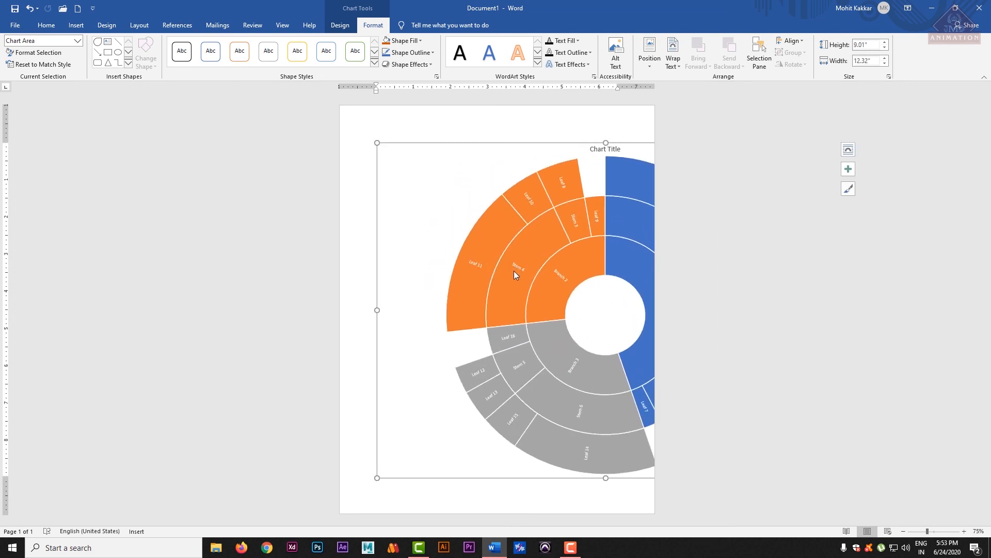
pyautogui.press('Delete')
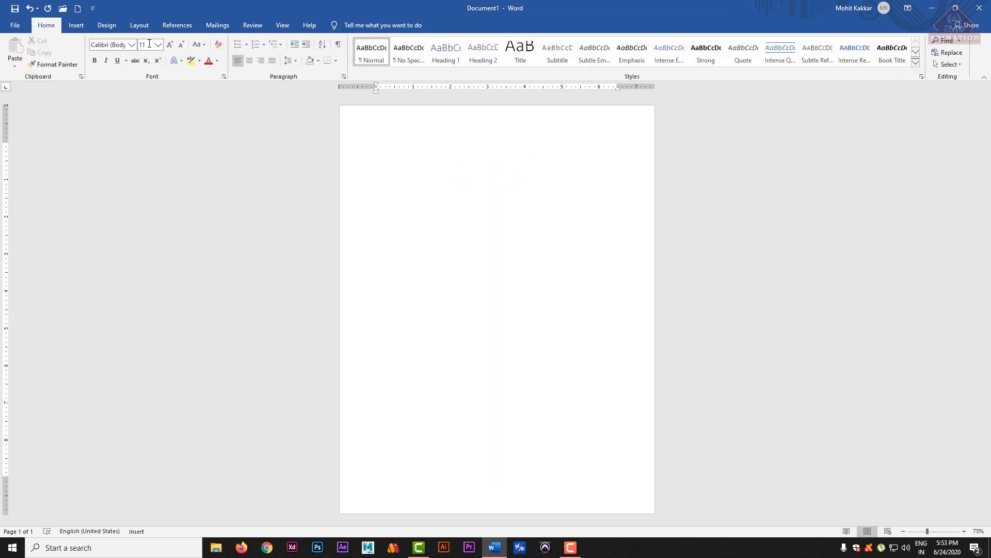
pyautogui.click(107, 26)
pyautogui.click(55, 27)
pyautogui.click(70, 28)
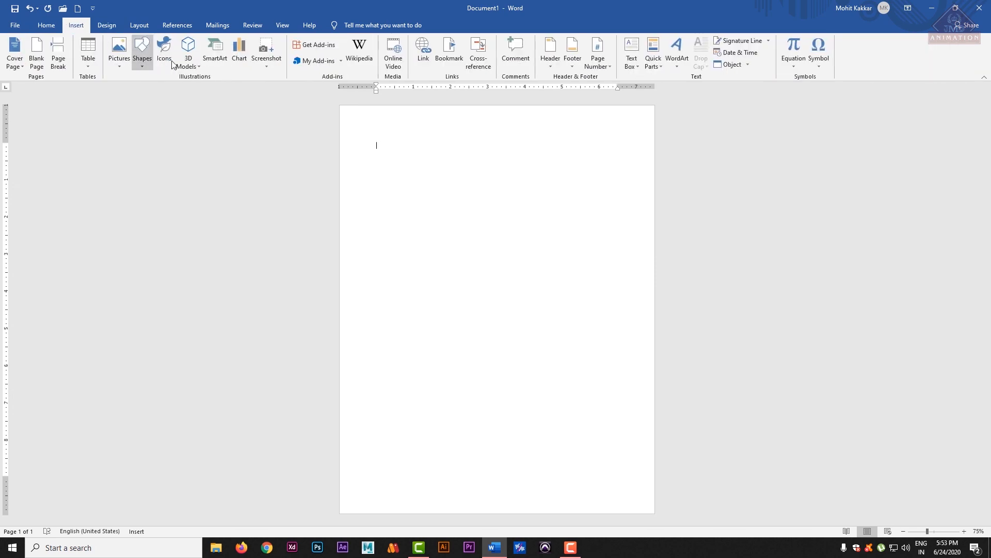
pyautogui.click(266, 61)
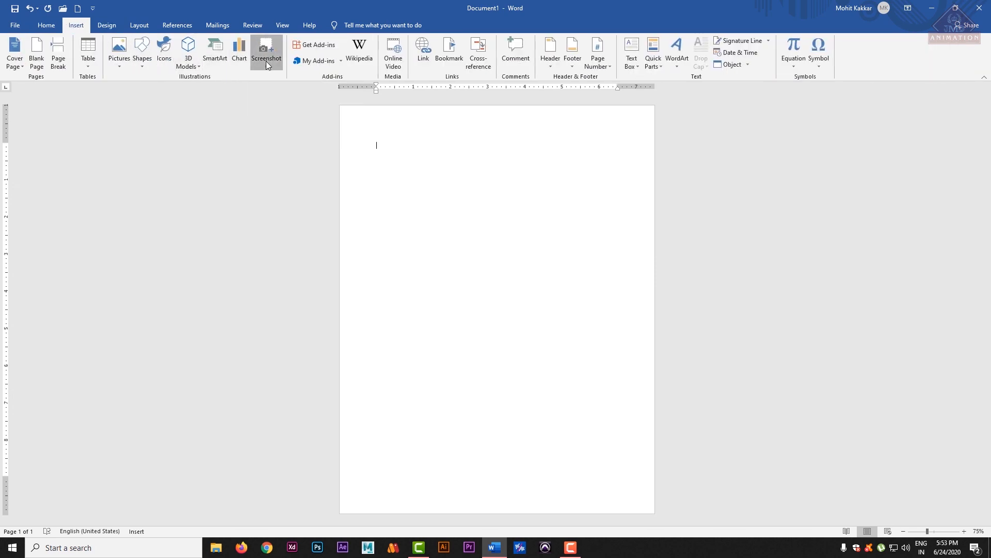
pyautogui.click(278, 73)
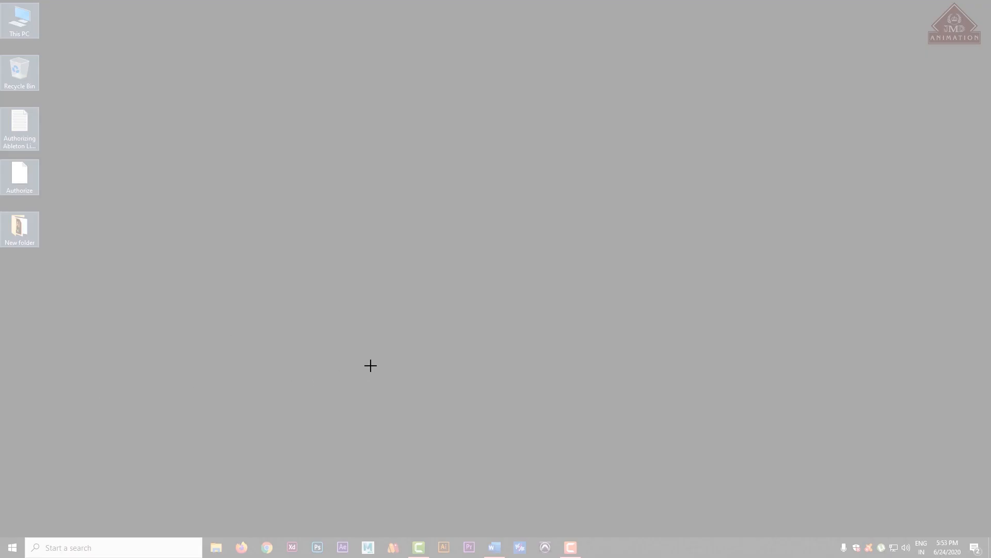
pyautogui.press('Escape')
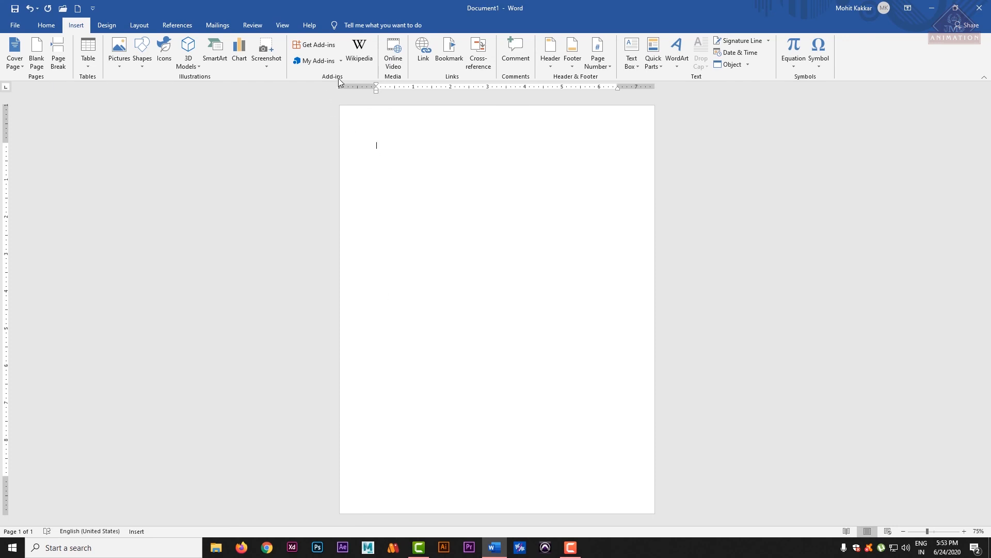
pyautogui.click(267, 67)
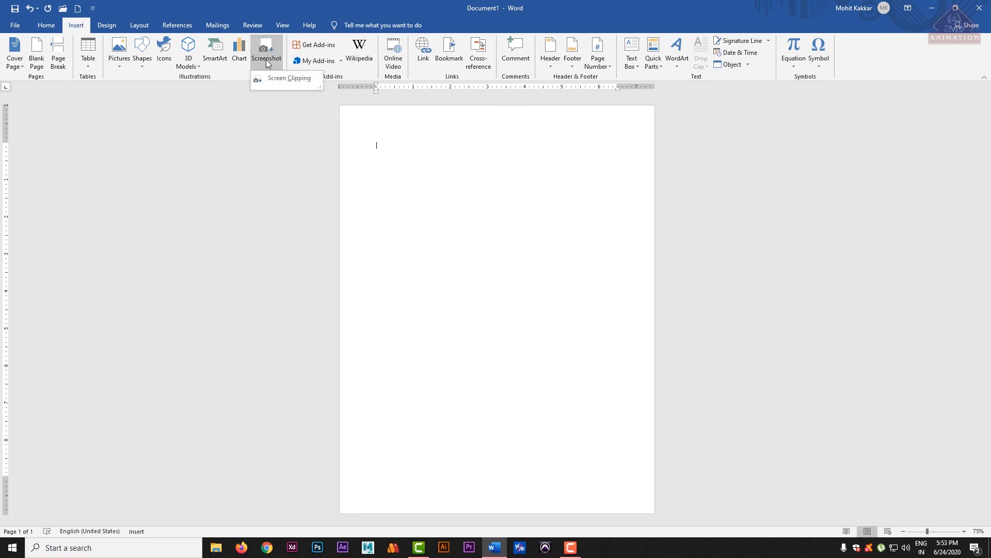
pyautogui.click(268, 61)
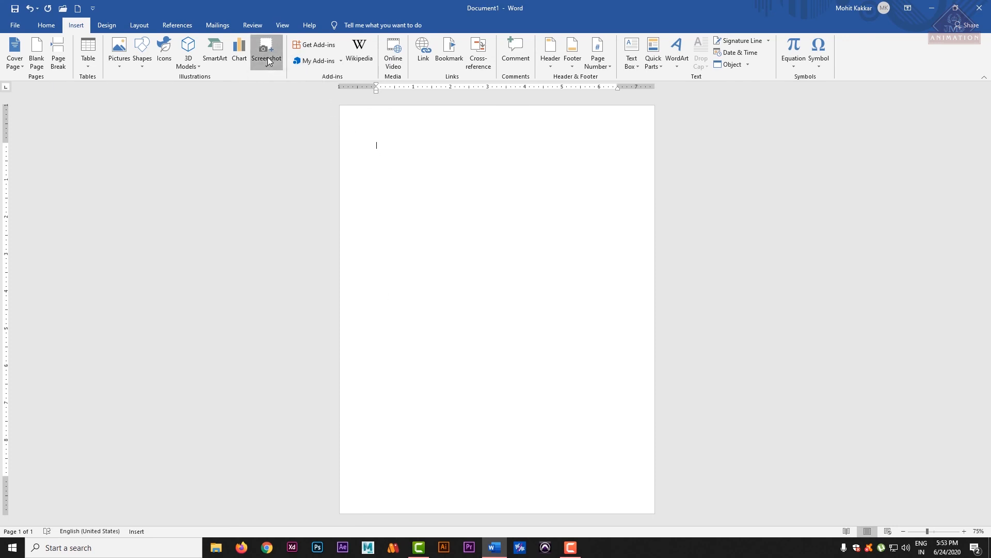
pyautogui.click(275, 68)
pyautogui.click(387, 176)
pyautogui.click(267, 67)
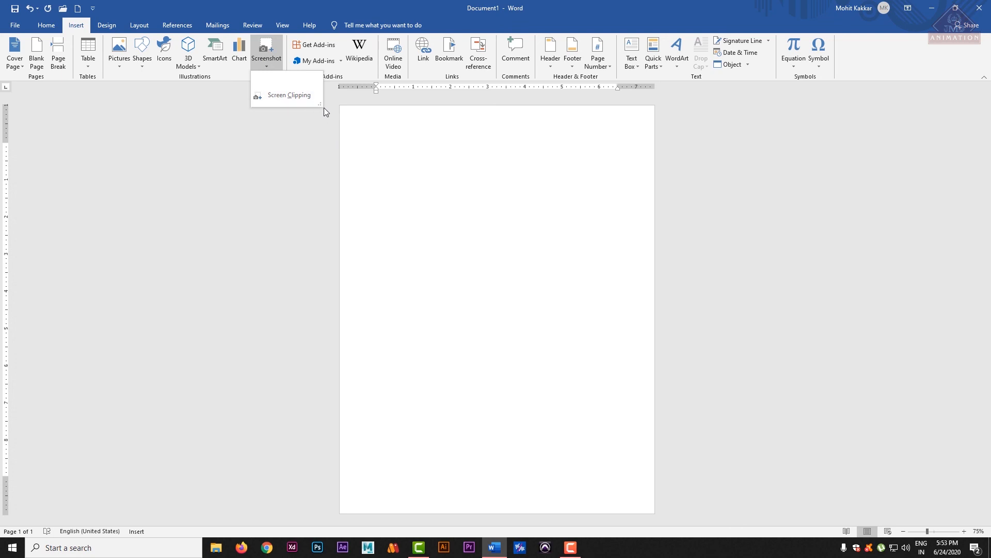
pyautogui.moveTo(318, 106); pyautogui.dragTo(546, 300)
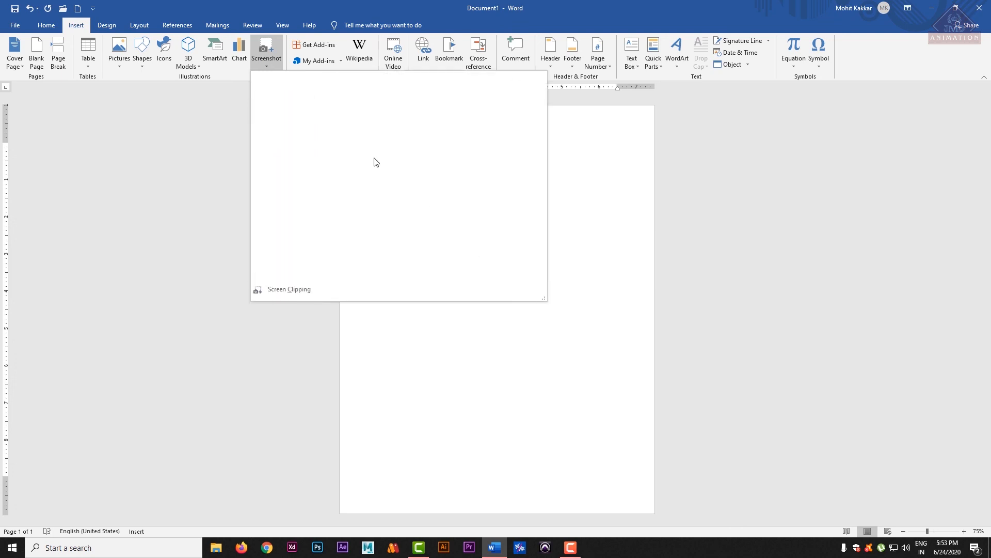
pyautogui.click(272, 66)
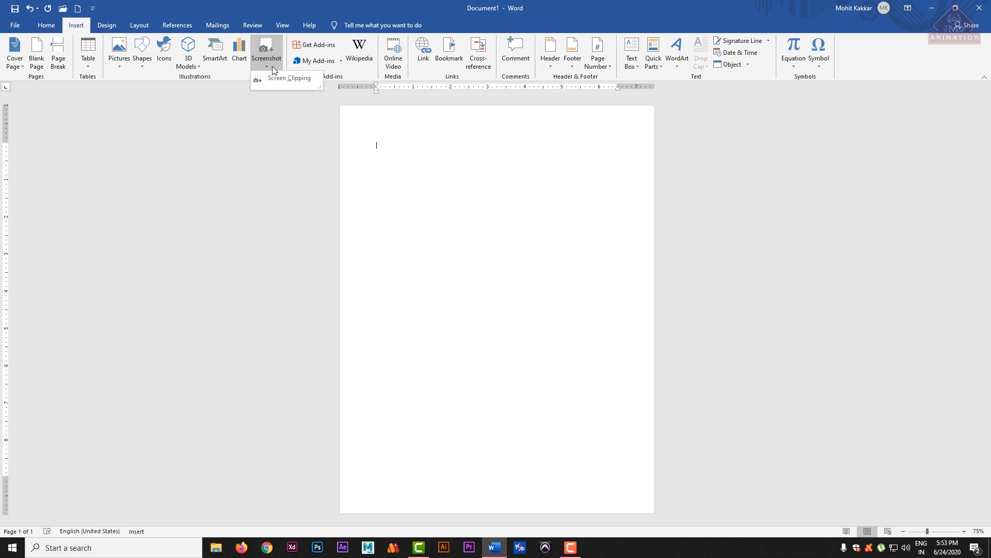
pyautogui.click(276, 52)
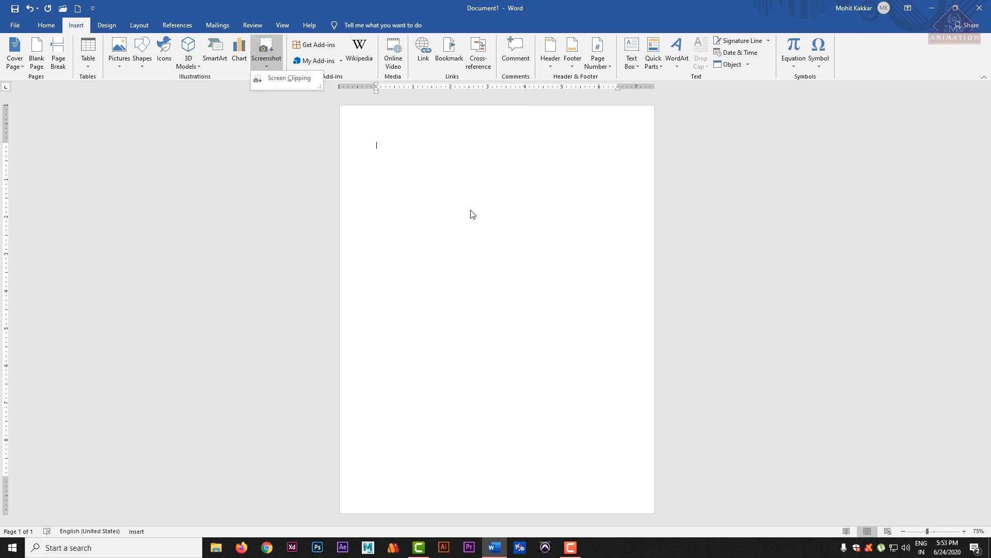
pyautogui.click(279, 78)
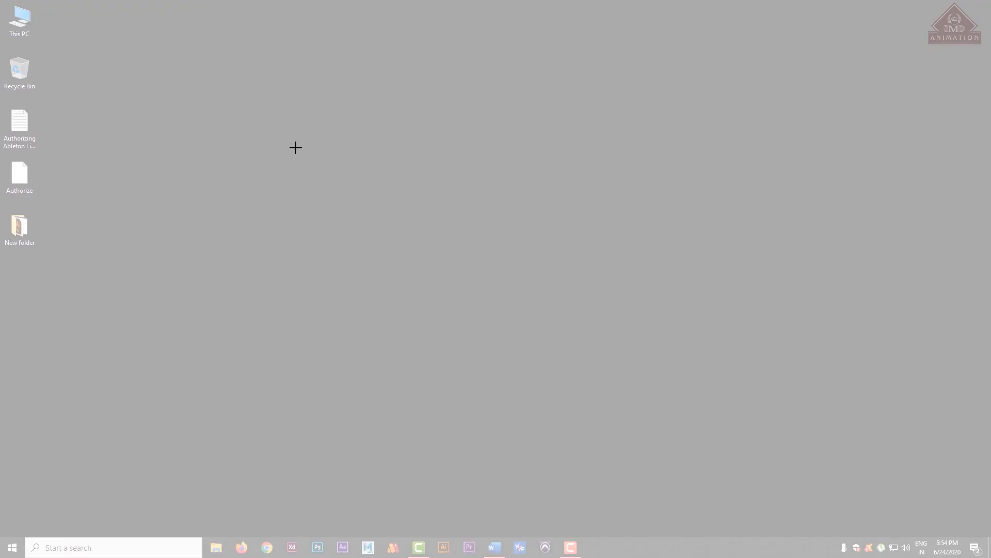
pyautogui.press('Escape')
pyautogui.moveTo(192, 5); pyautogui.dragTo(299, 19)
pyautogui.doubleClick(301, 19)
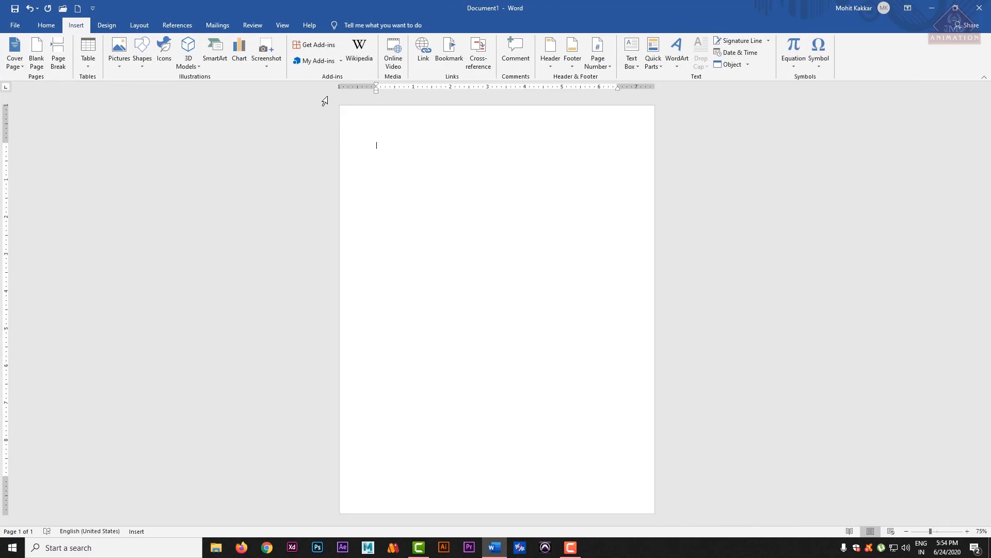
# Insert a screen clipping of the desktop strip that contains the column of icons.
pyautogui.click(264, 64)
pyautogui.click(276, 83)
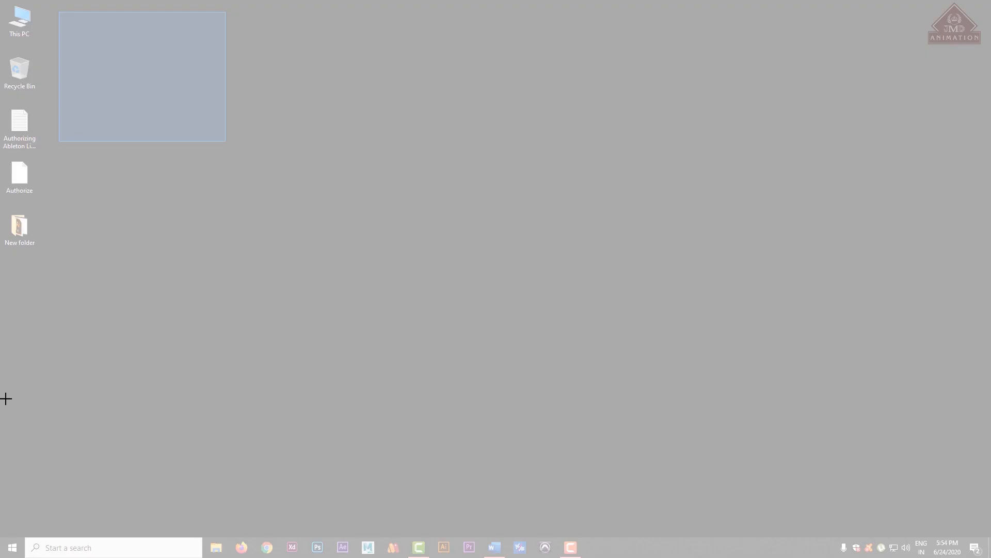
pyautogui.moveTo(135, 1); pyautogui.dragTo(2, 330)
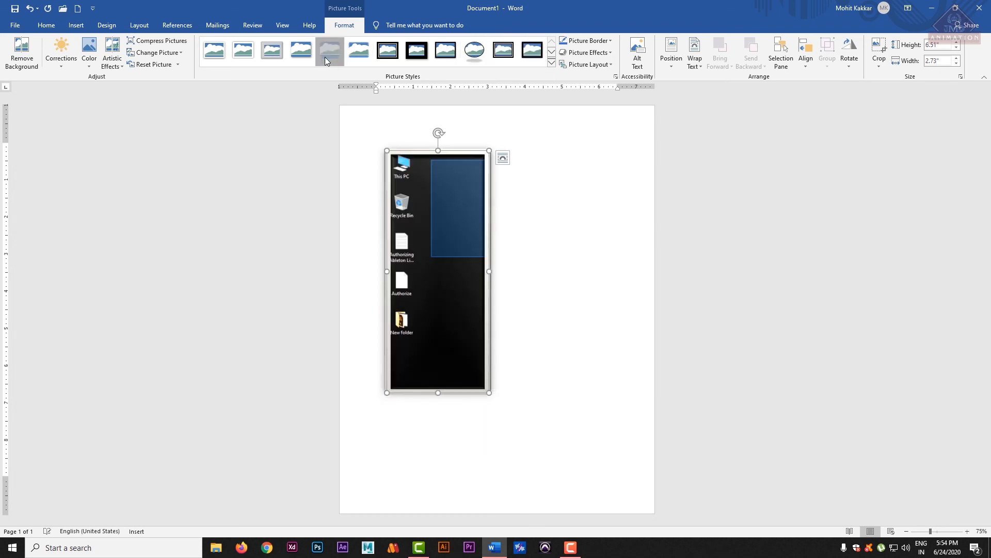
# Apply the soft-edged rectangular picture style to the desktop clipping, and delete the clipping from the page.
pyautogui.click(358, 50)
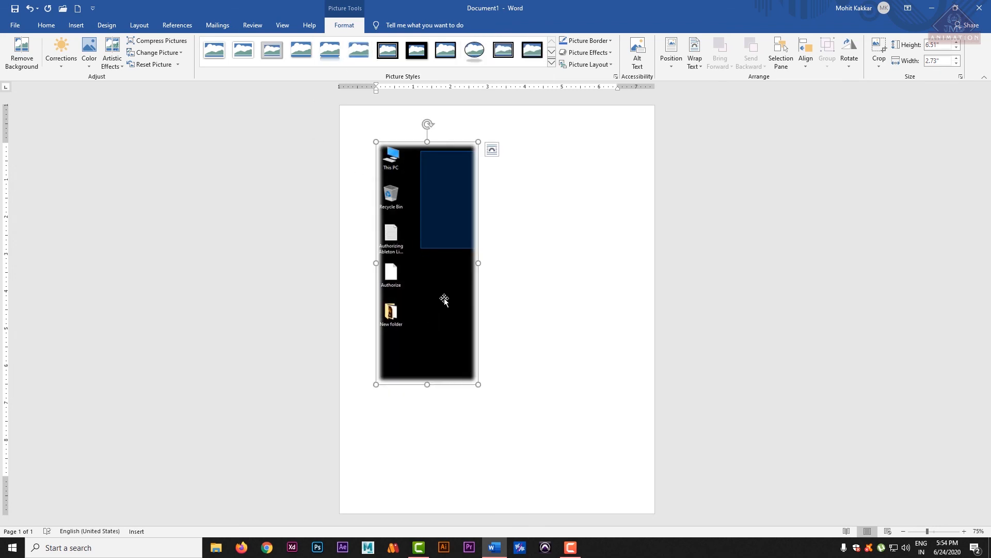
pyautogui.press('Delete')
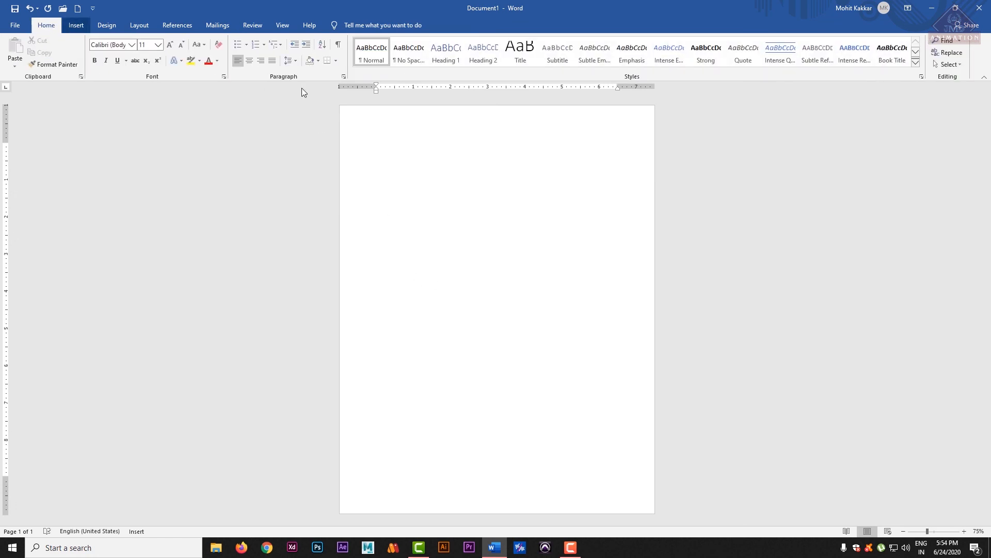
pyautogui.click(76, 25)
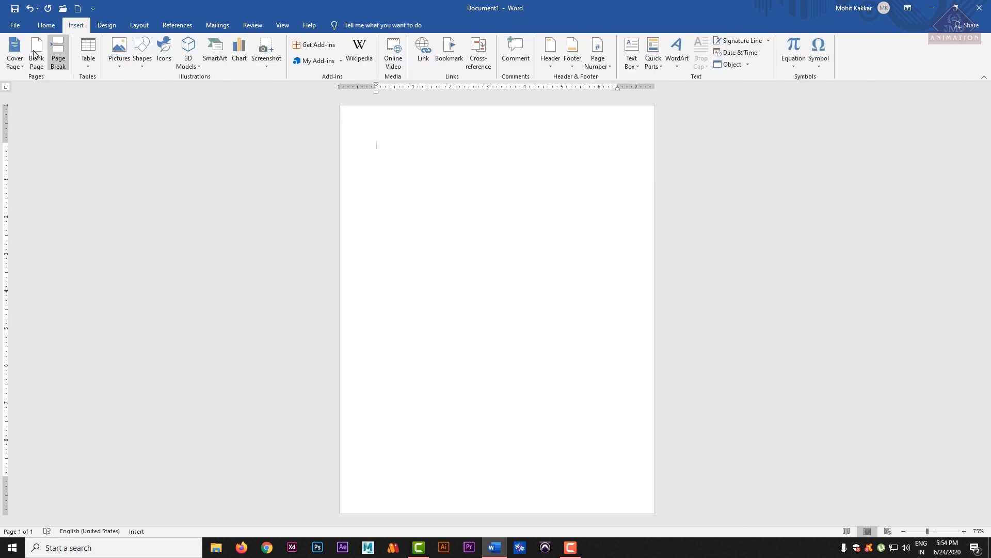
pyautogui.click(45, 26)
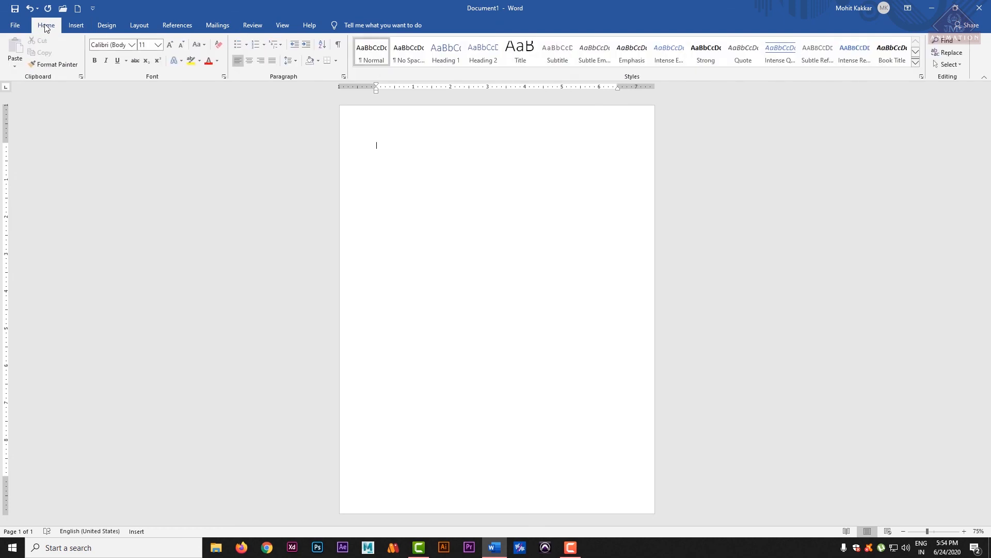
pyautogui.click(76, 25)
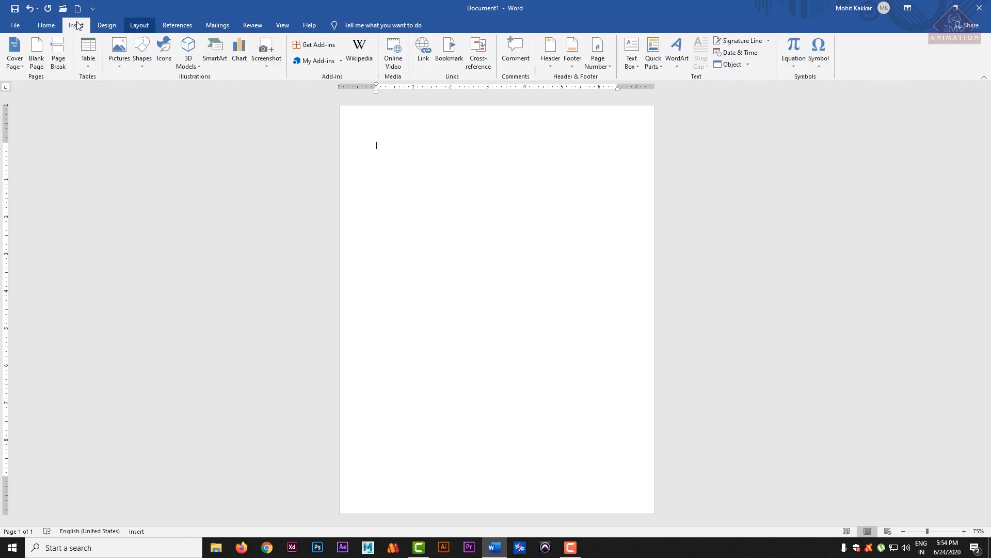
pyautogui.click(47, 26)
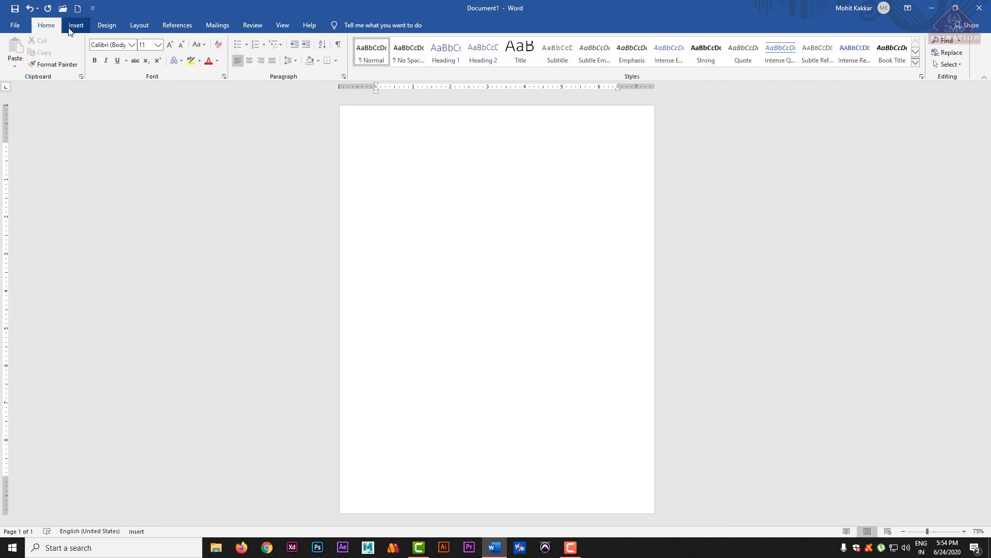
# Open the dialog for inserting an online video by URL or embed code.
pyautogui.click(73, 26)
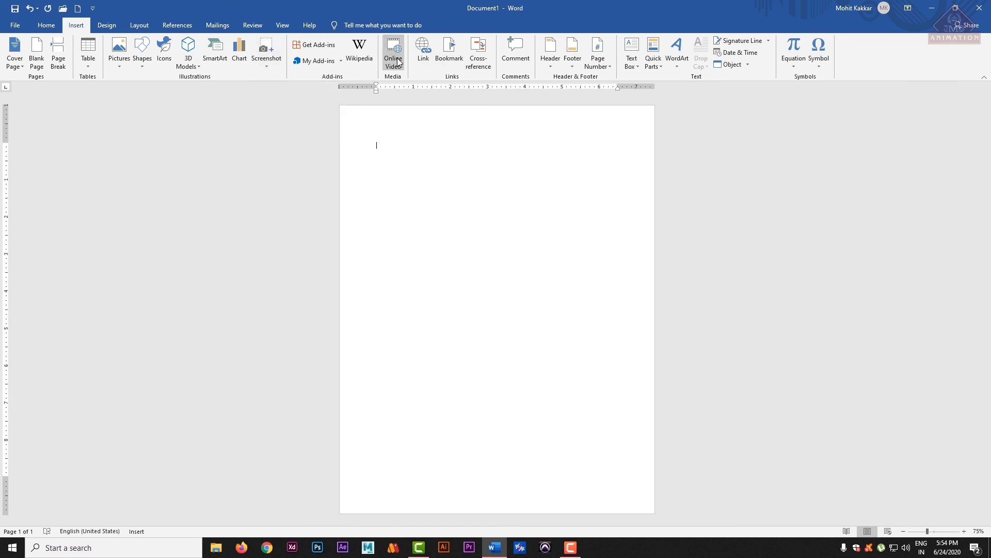
pyautogui.click(361, 64)
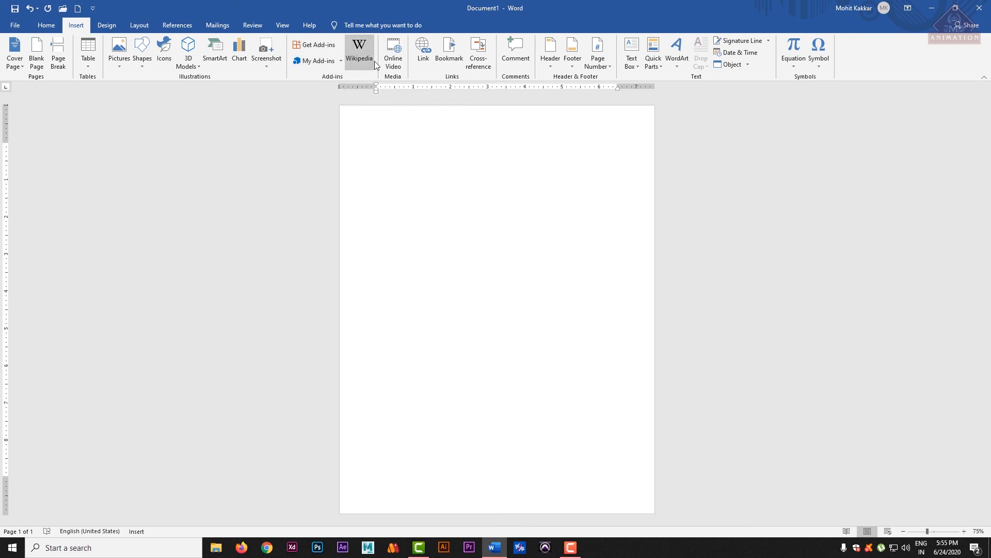
pyautogui.click(394, 56)
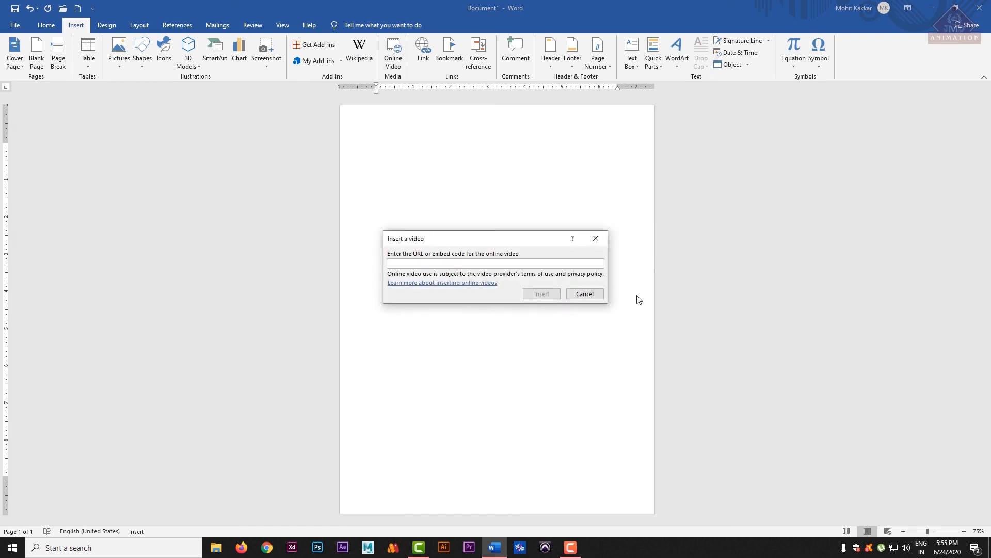